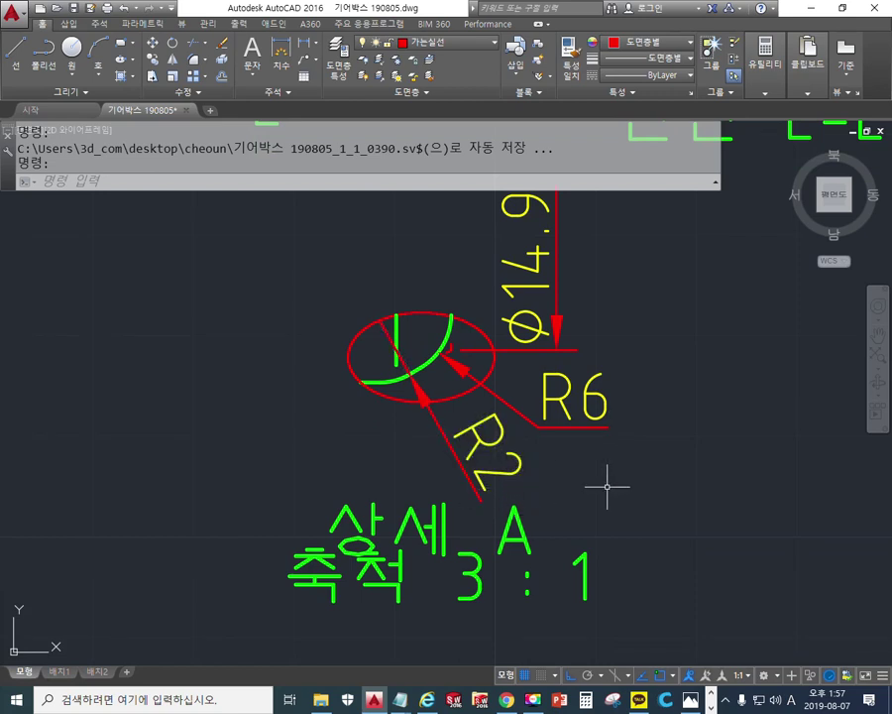
drag(607, 484, 567, 475)
mouse_move(437, 444)
mouse_down()
mouse_move(409, 428)
mouse_move(491, 474)
mouse_move(485, 392)
mouse_move(565, 436)
mouse_up()
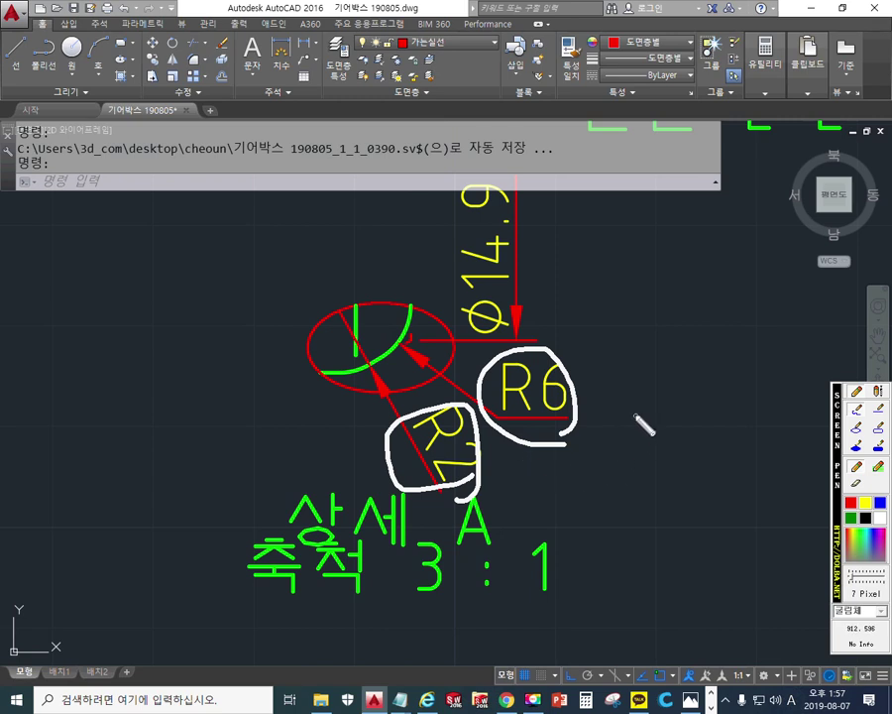
mouse_move(136, 228)
mouse_down()
mouse_move(109, 283)
mouse_move(56, 295)
mouse_move(159, 417)
mouse_move(260, 422)
mouse_up()
drag(240, 401, 219, 405)
mouse_move(149, 285)
mouse_down()
mouse_move(168, 411)
mouse_move(242, 401)
mouse_move(229, 421)
mouse_up()
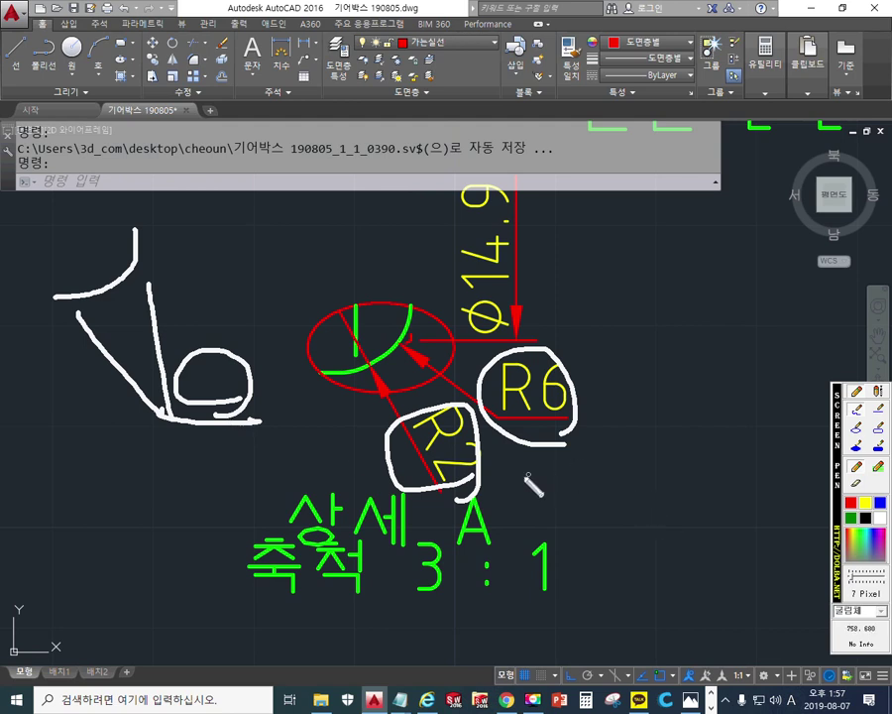
mouse_move(454, 402)
mouse_down()
mouse_move(433, 485)
mouse_move(454, 404)
mouse_up()
drag(383, 432, 508, 483)
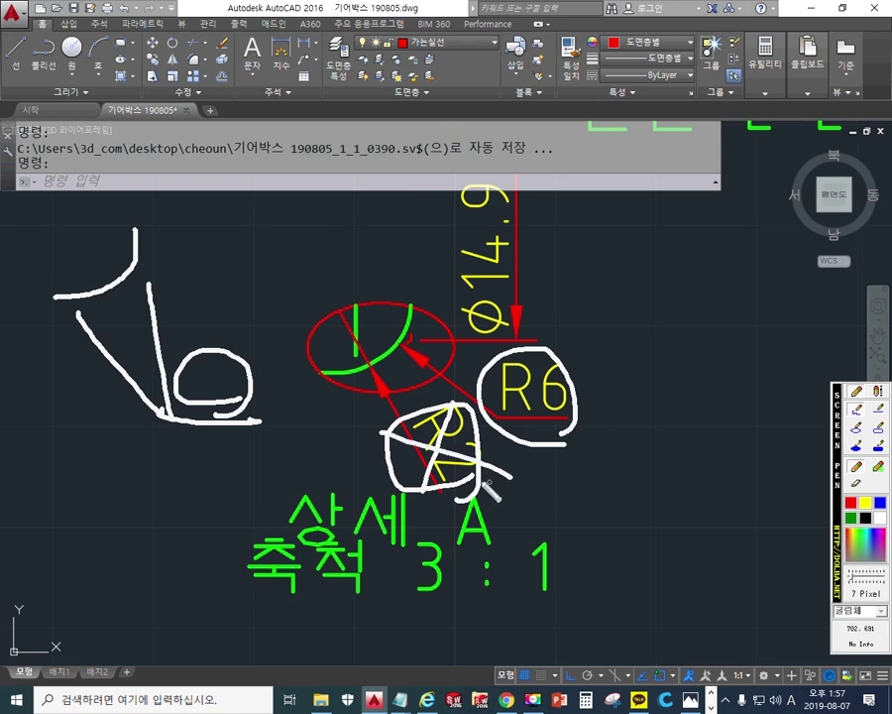
key(Escape)
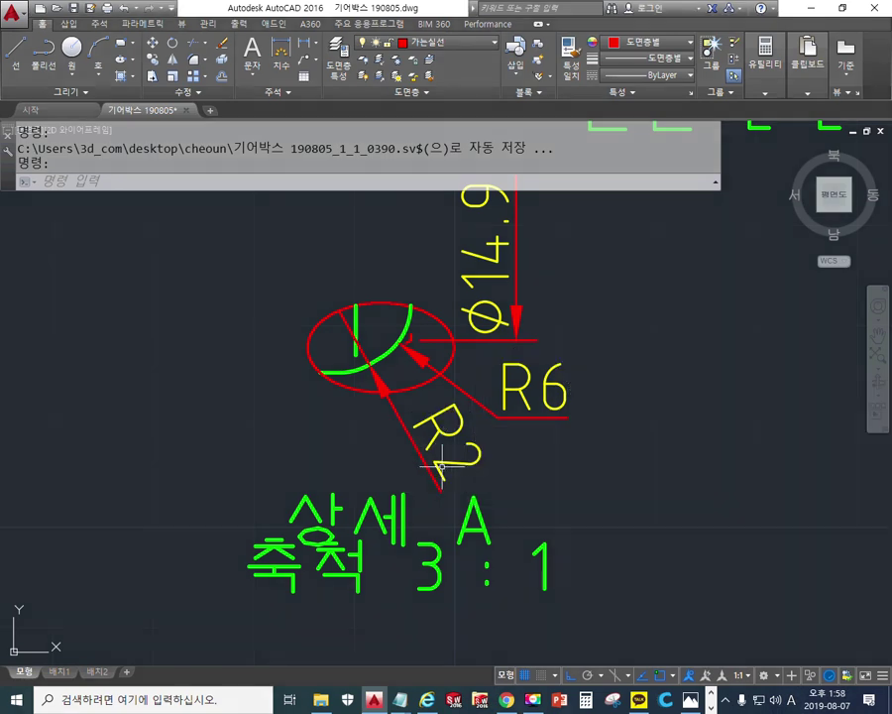
Erase the R2 radius dimension from the detail A view
text(e)
key(Return)
click(426, 466)
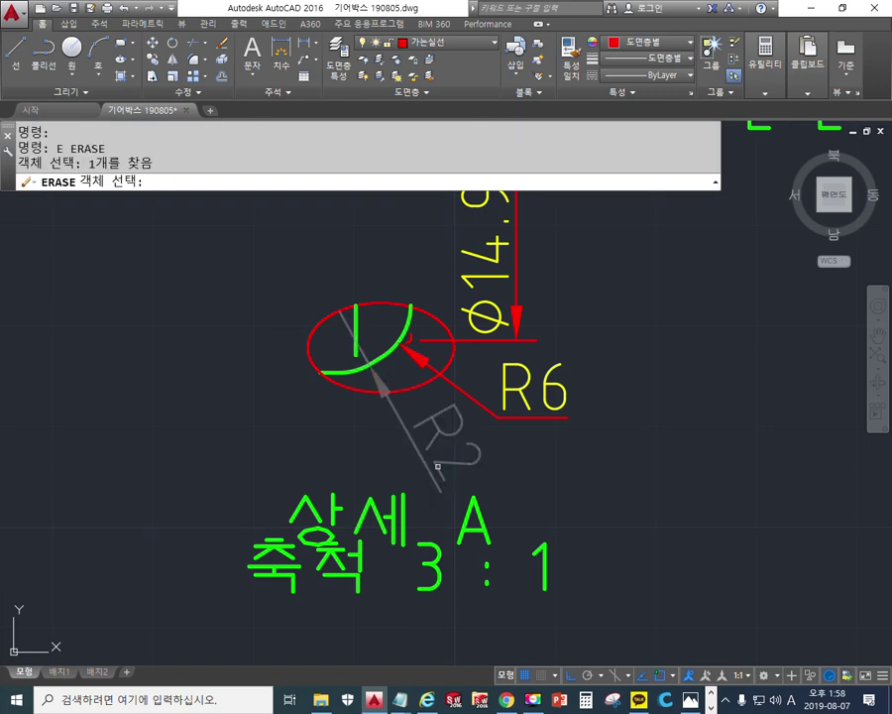
key(Return)
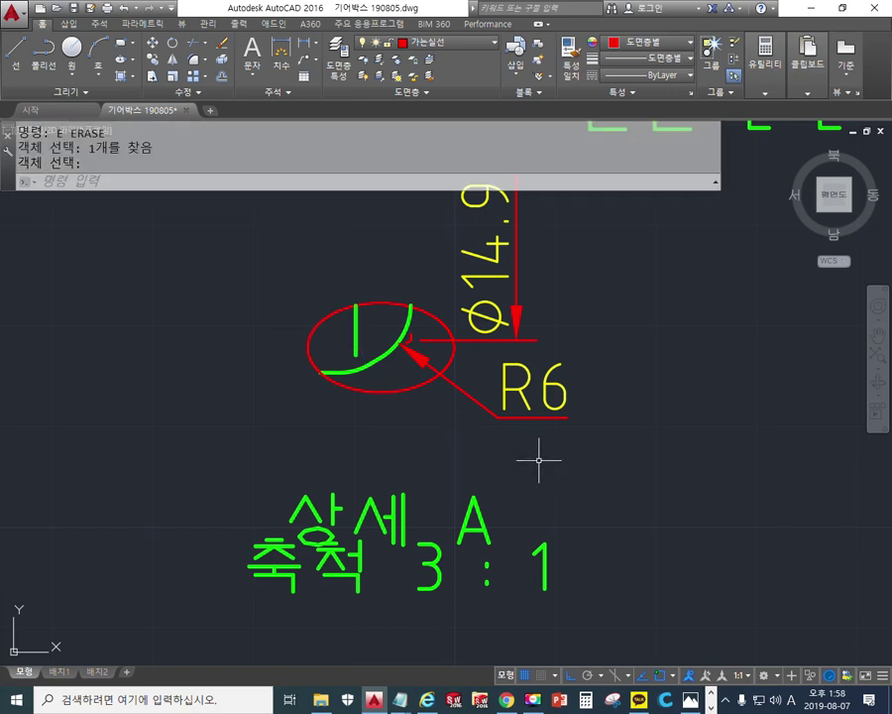
Copy the R6 radius dimension straight down, just below the original in detail A
text(co)
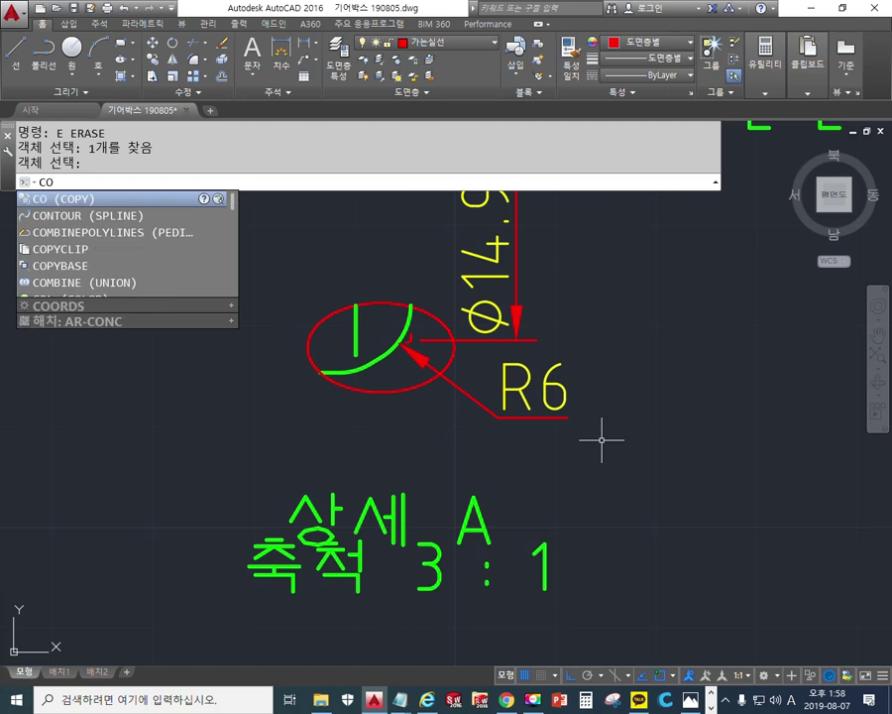
key(Return)
click(569, 418)
click(494, 374)
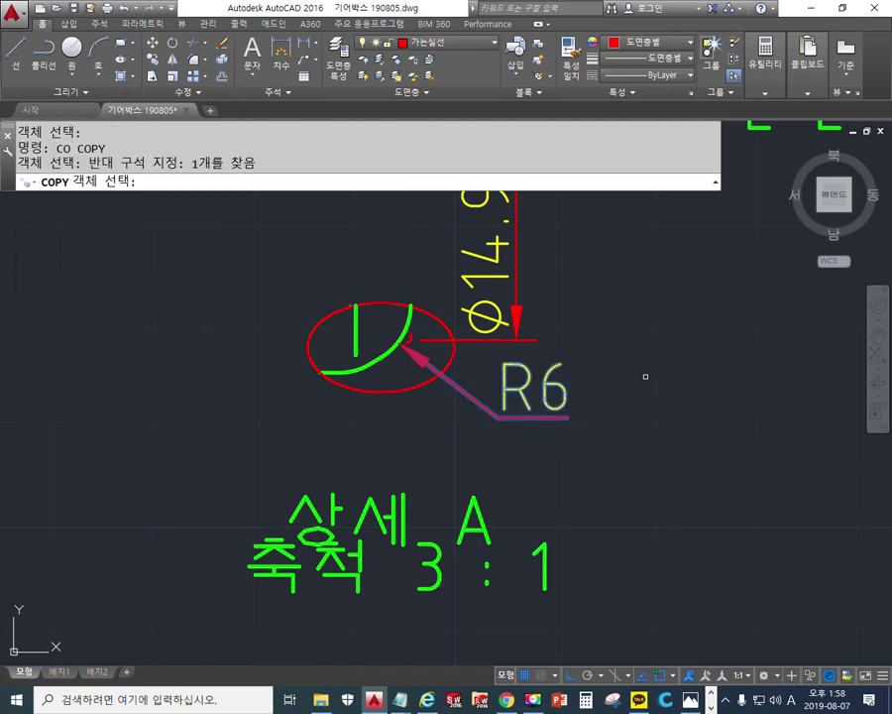
key(Return)
click(658, 350)
click(626, 416)
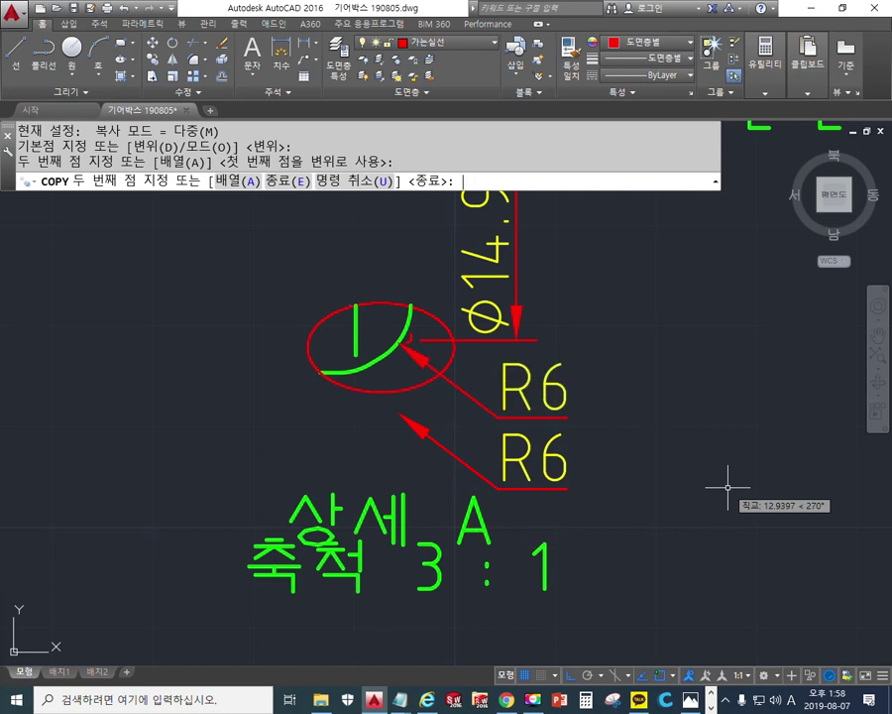
key(Return)
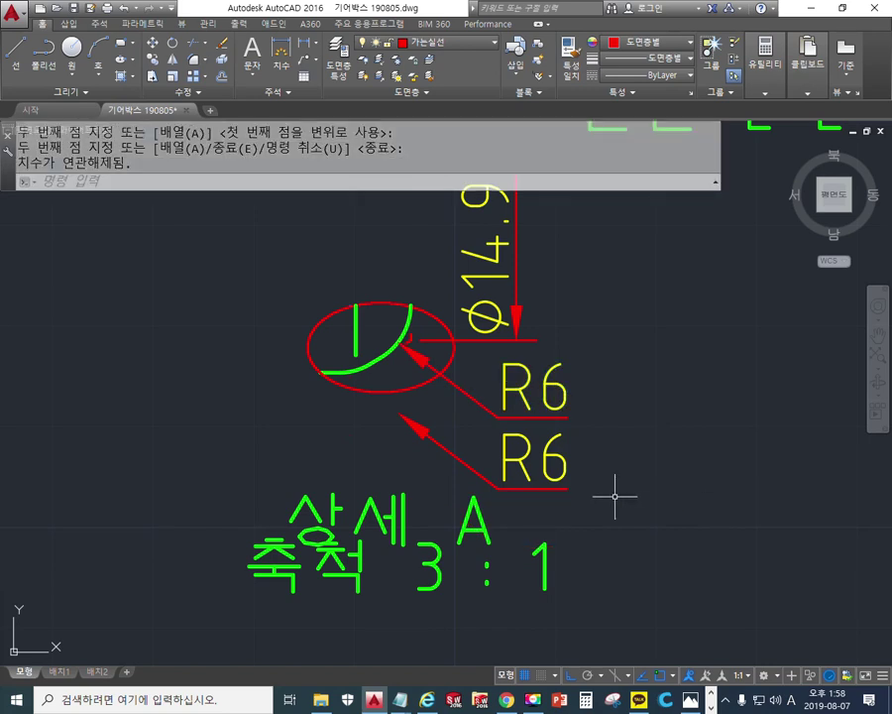
Erase the lower copy of the R6 dimension
text(e)
key(Return)
click(598, 508)
click(560, 483)
key(Return)
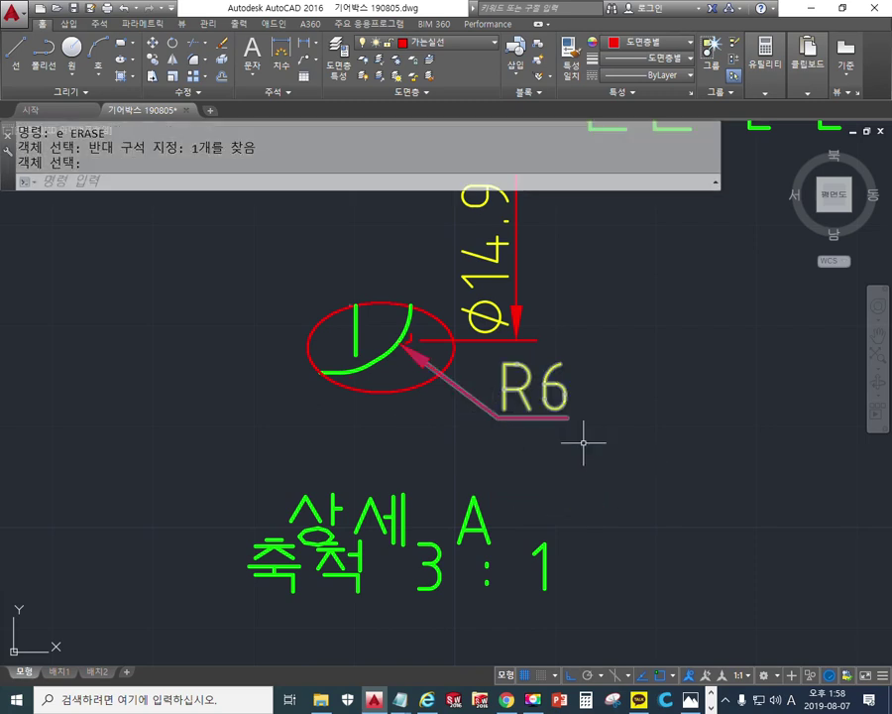
Make another copy of the R6 dimension between the original and the detail A caption
text(co)
key(Return)
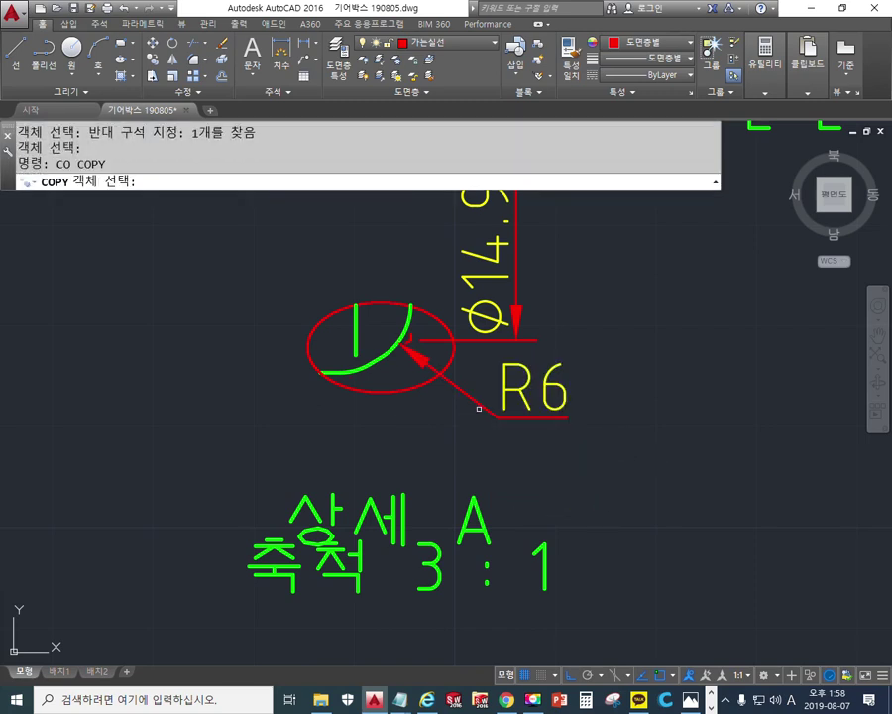
click(482, 408)
key(Return)
click(670, 385)
click(657, 458)
key(Return)
Try to stretch the copied R6 dimension's arrowhead onto the lower arc with ortho off, and delete the copy
scroll(571, 446, up, 4)
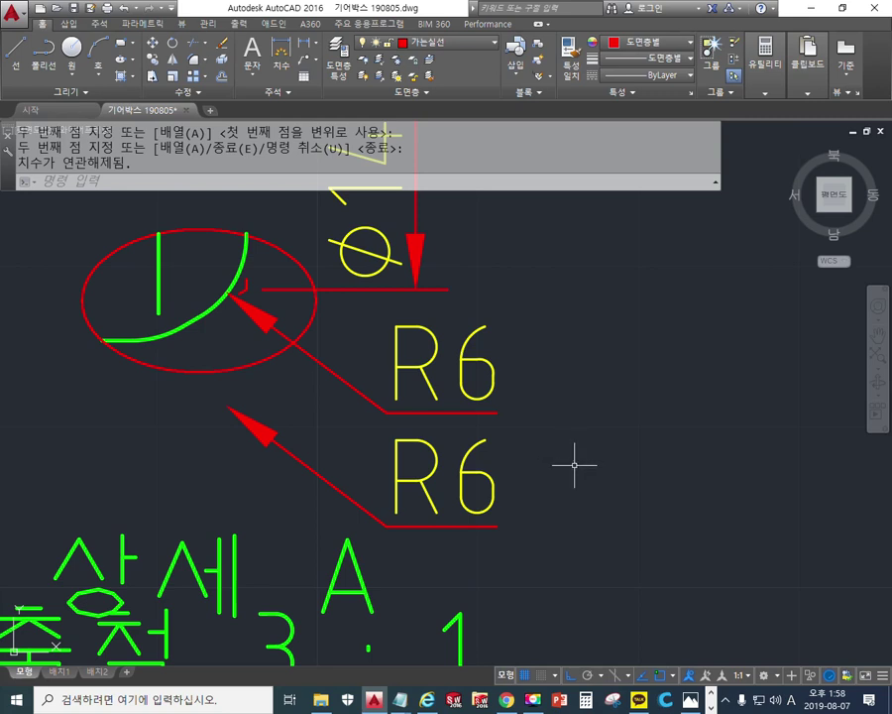
click(321, 476)
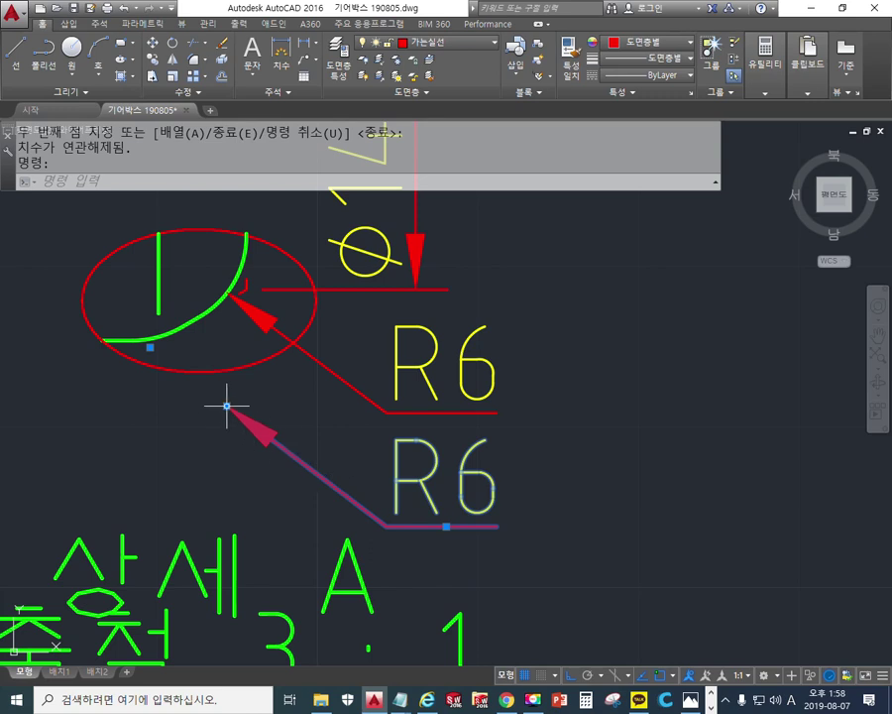
mouse_move(227, 406)
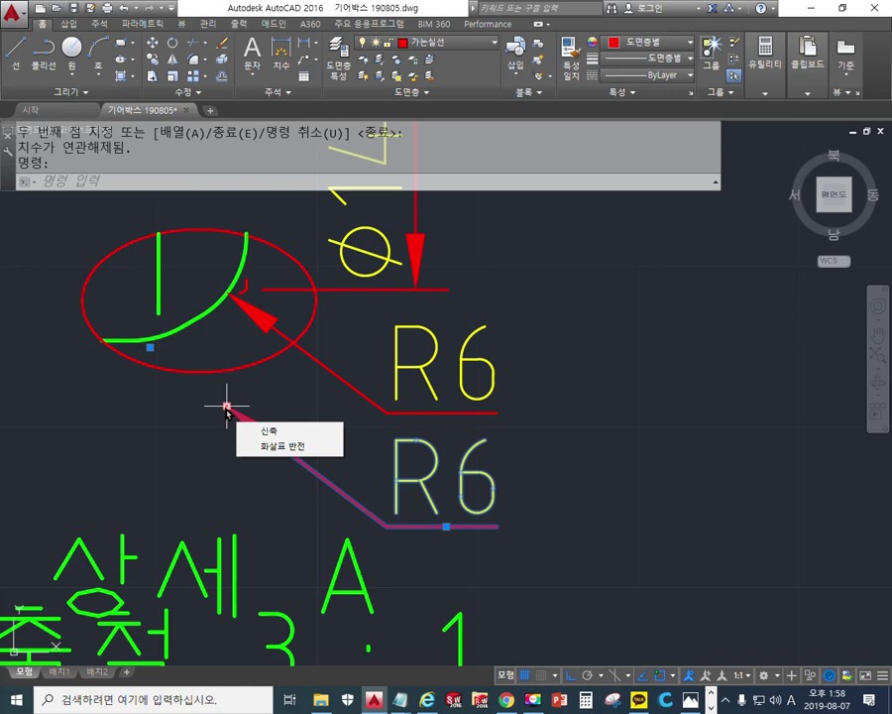
click(227, 407)
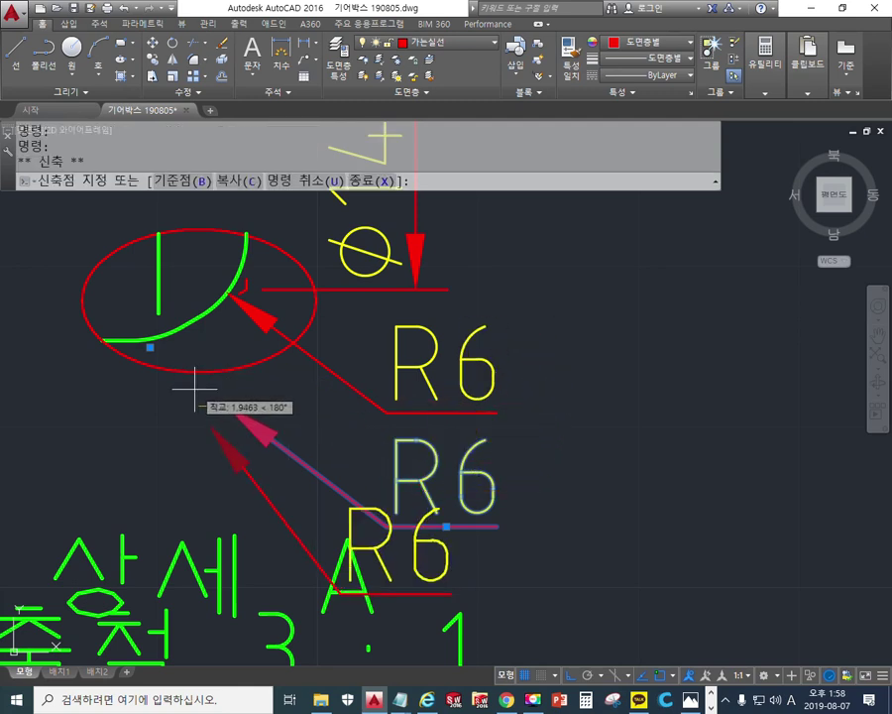
key(F8)
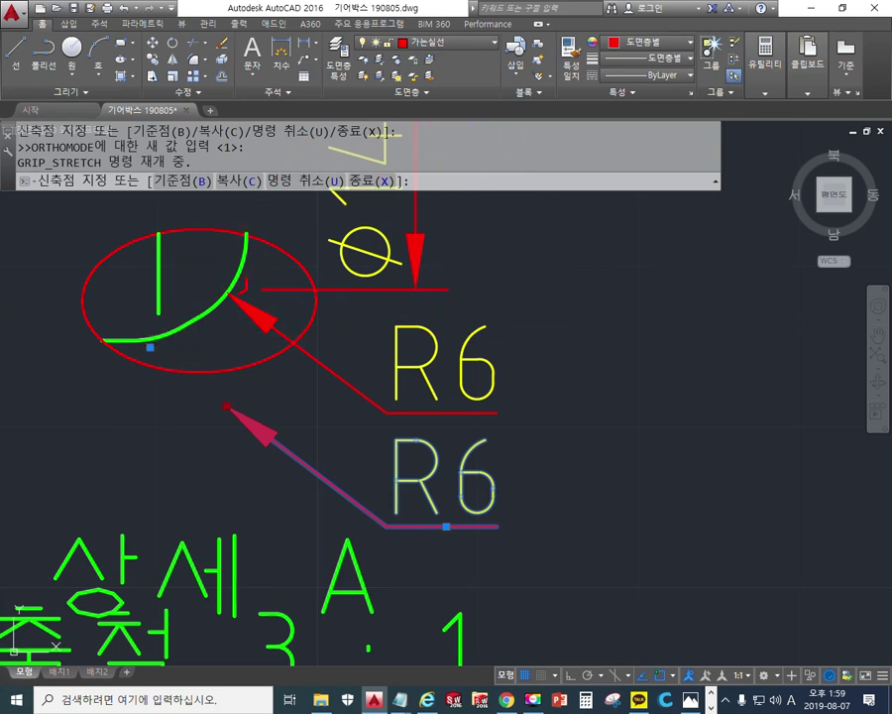
click(155, 343)
drag(360, 353, 360, 521)
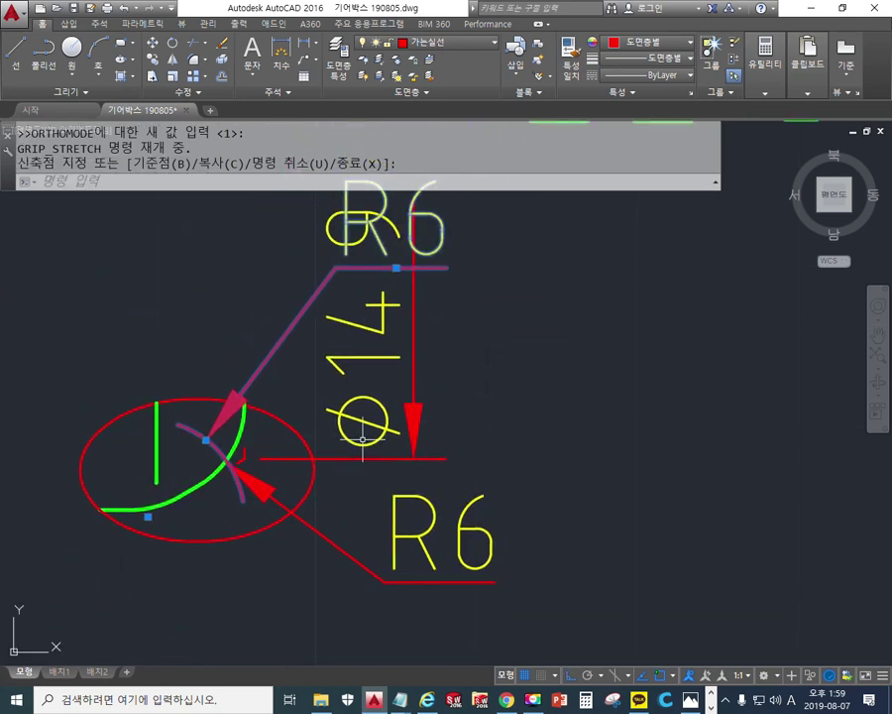
key(Delete)
mouse_move(426, 430)
mouse_down()
mouse_move(456, 349)
mouse_move(443, 324)
mouse_move(415, 308)
mouse_up()
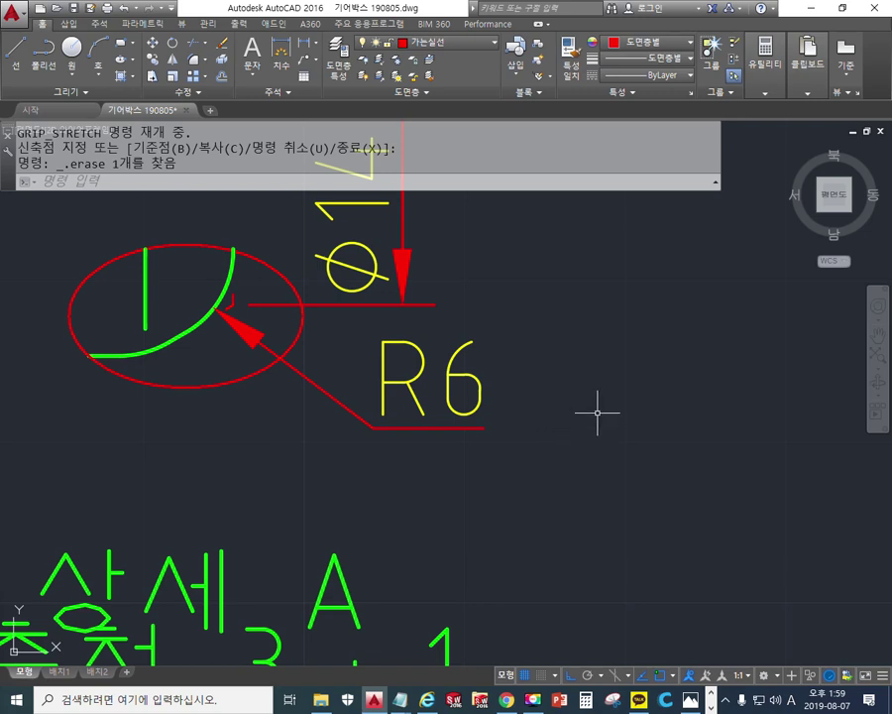
key(ctrl+F12)
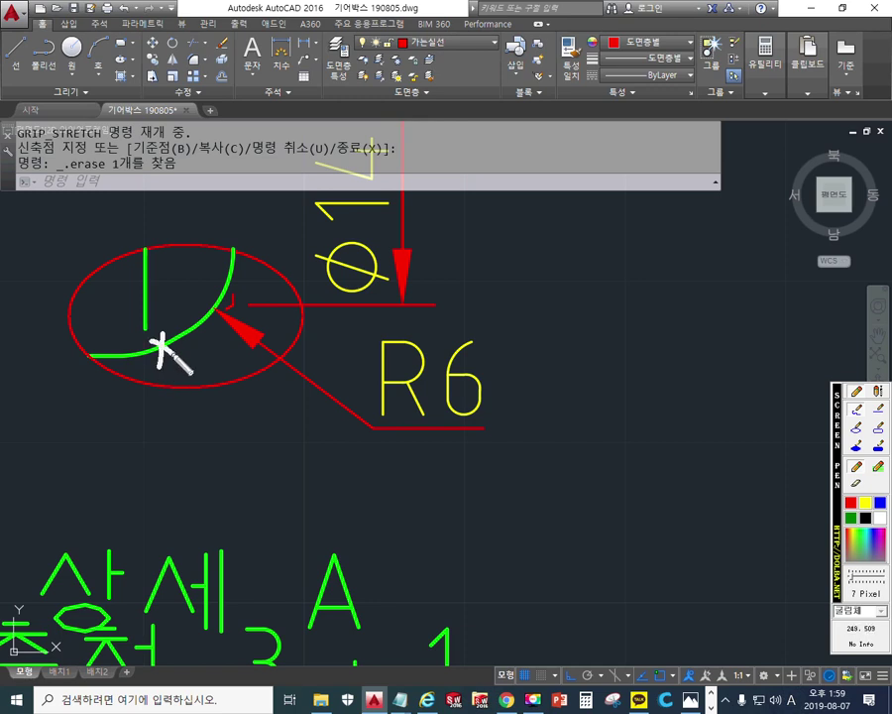
drag(161, 347, 330, 522)
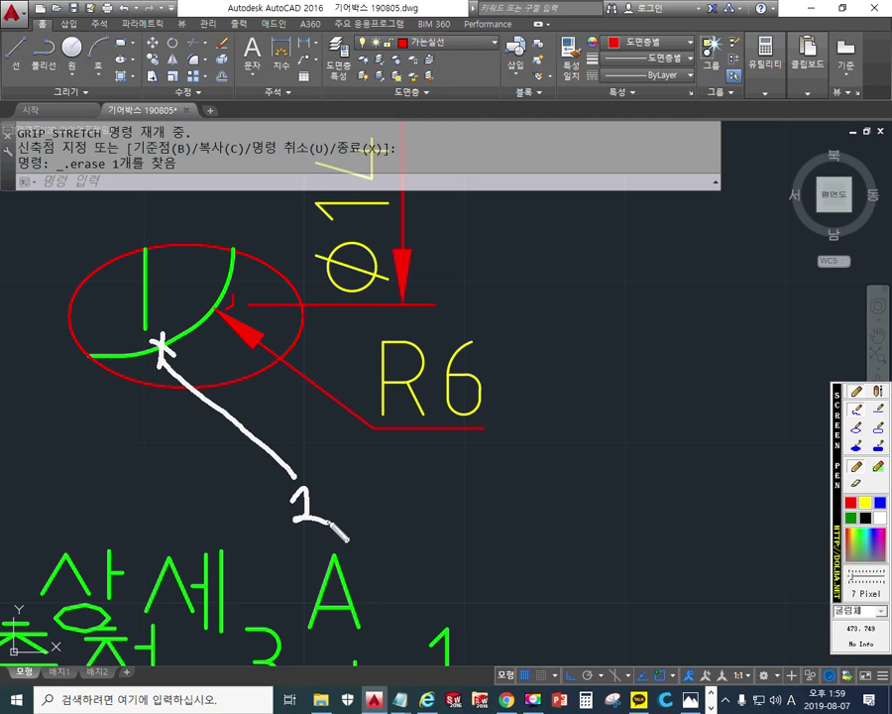
mouse_move(316, 458)
mouse_down()
mouse_move(298, 541)
mouse_move(309, 458)
mouse_move(359, 451)
mouse_move(369, 432)
mouse_move(369, 454)
mouse_up()
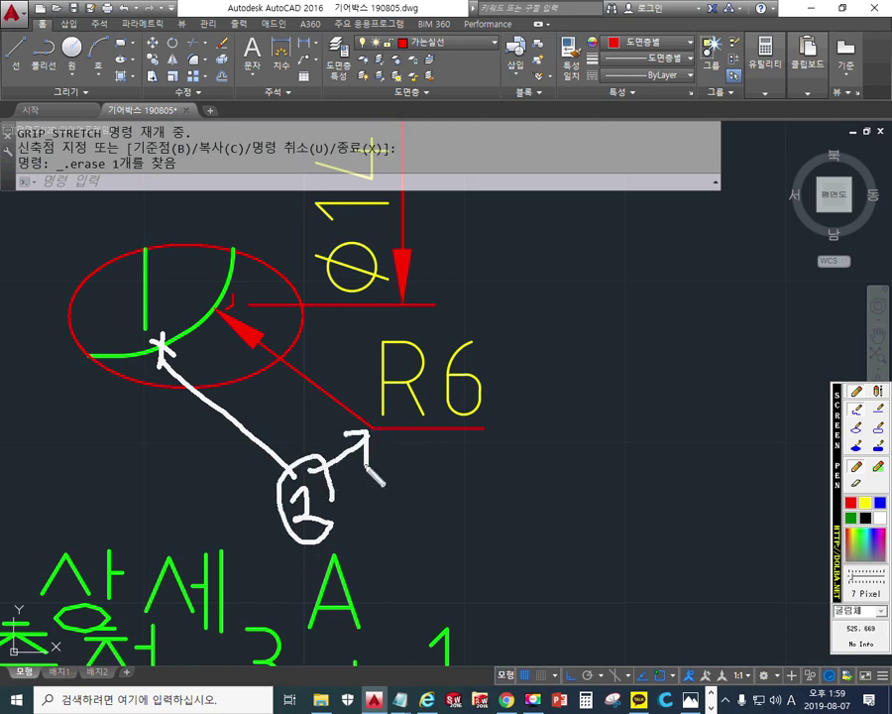
right_click(391, 478)
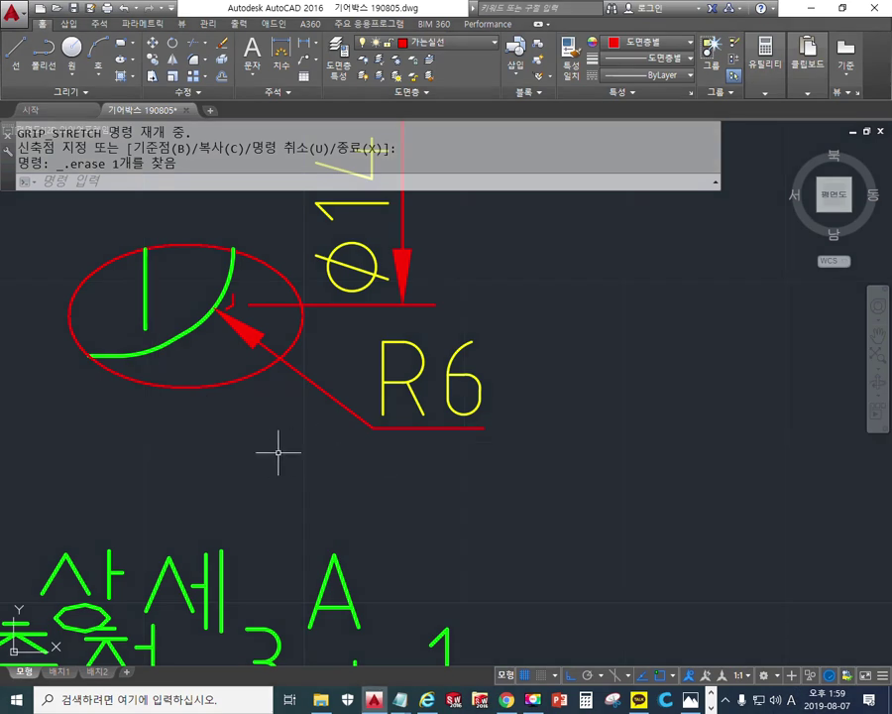
Start a quick leader and check its annotation, leader and arrow, and text attachment settings
drag(292, 448, 318, 453)
text(qleader)
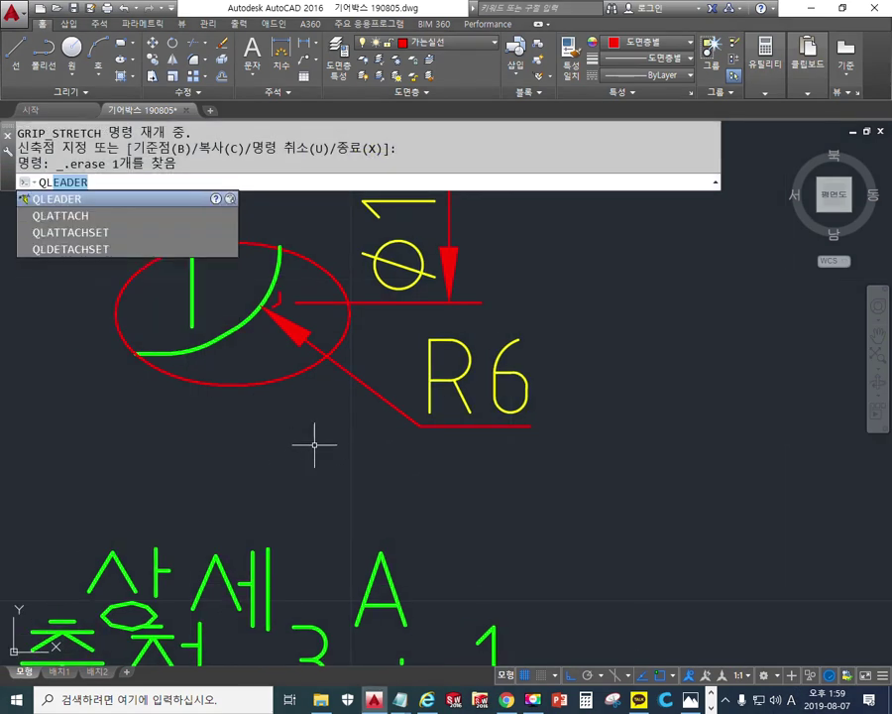
key(Return)
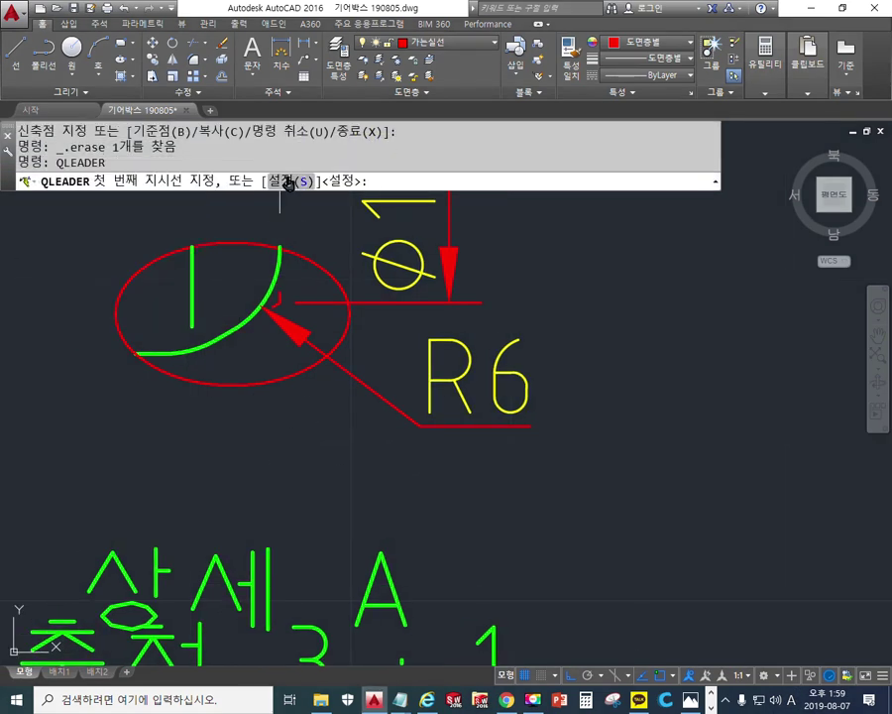
text(s)
key(Return)
click(532, 147)
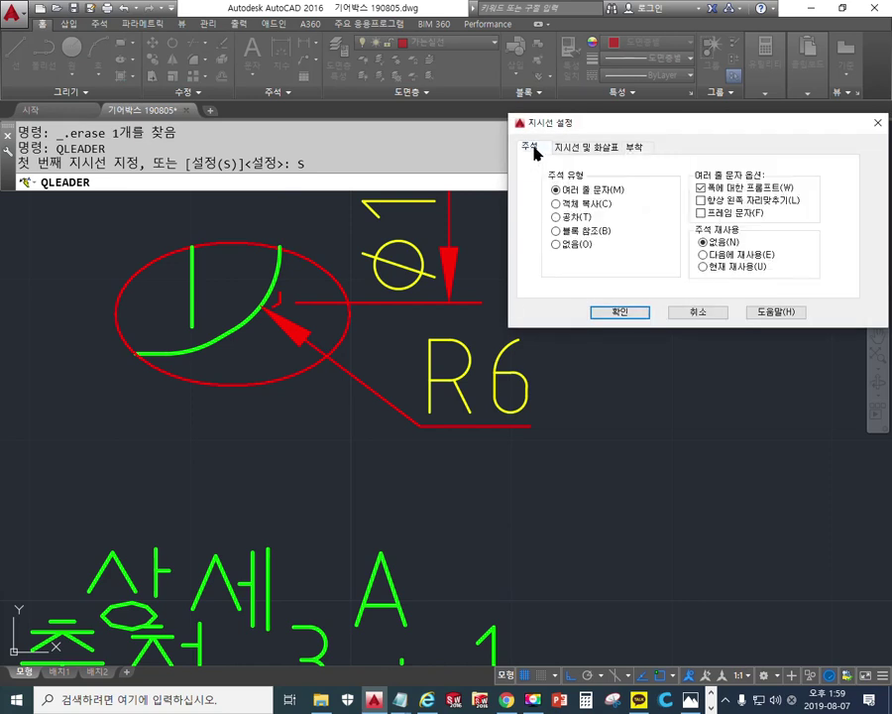
click(583, 146)
click(635, 148)
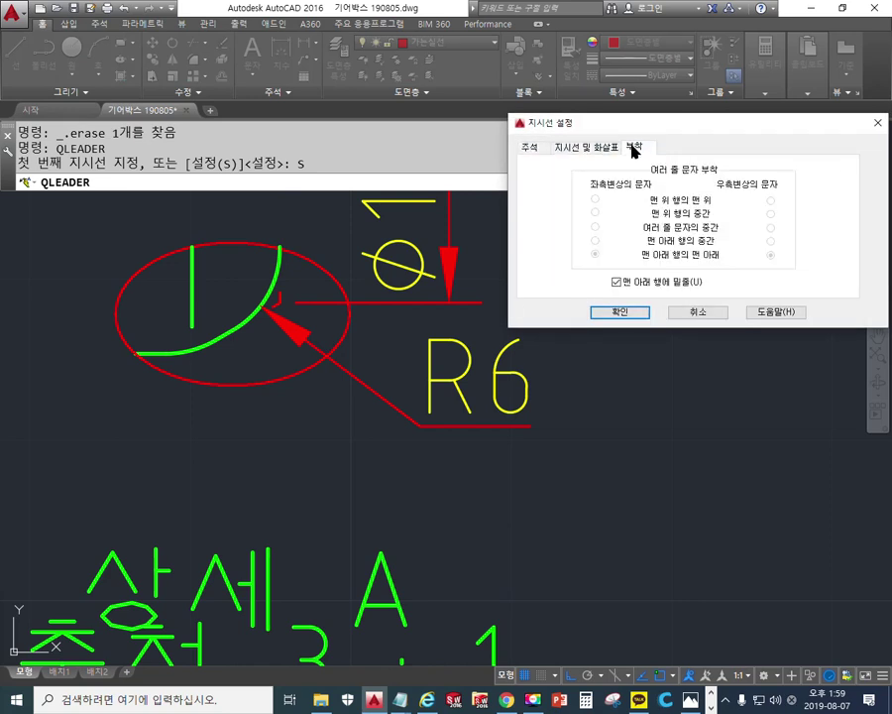
click(531, 148)
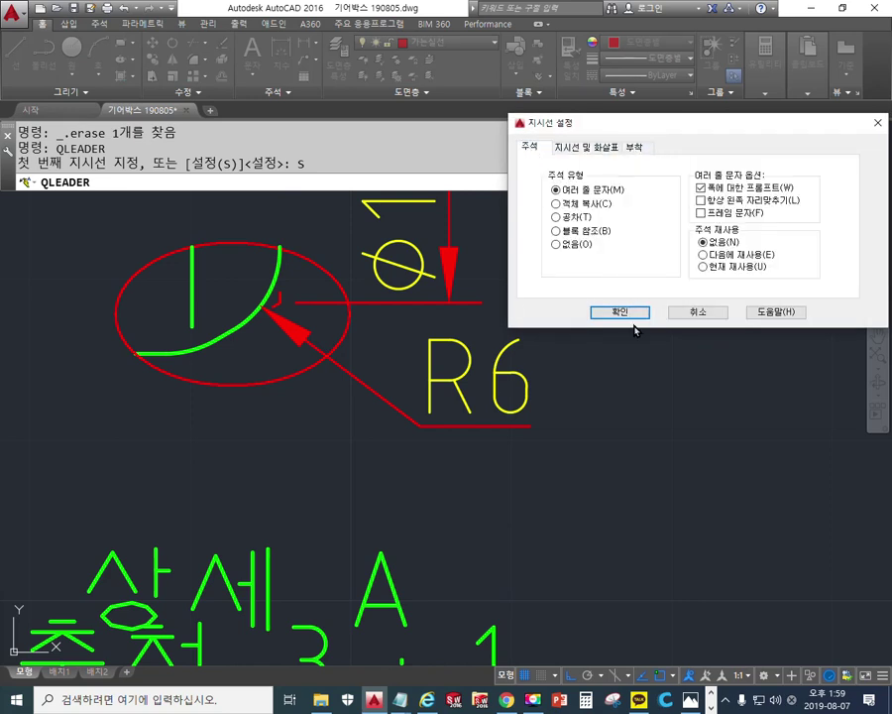
click(625, 313)
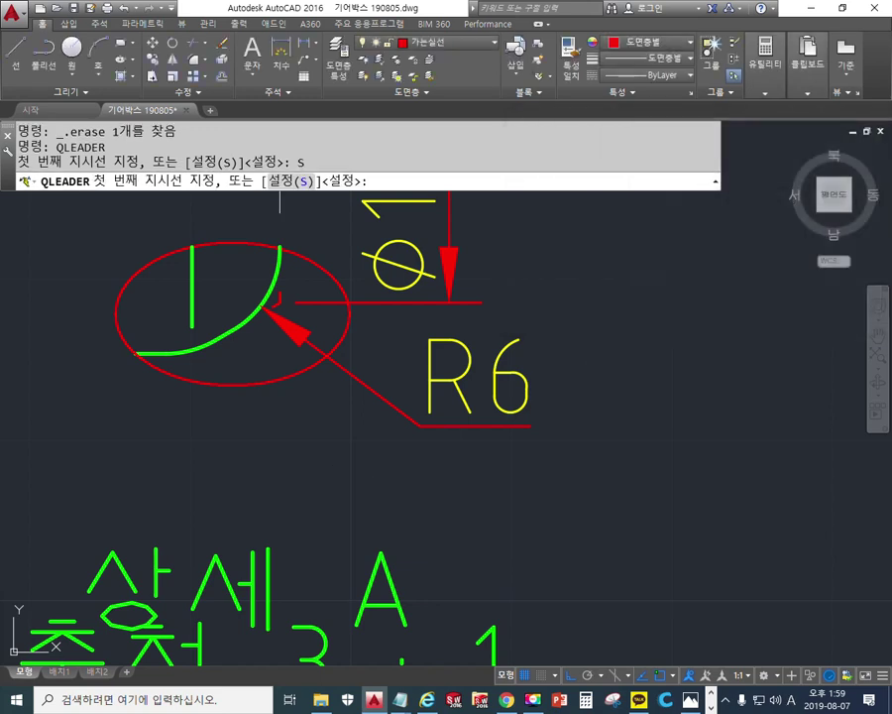
Place the leader's arrowhead on the lower arc of detail A and, with ortho off, its bend point down to the right, outside the ellipse
click(198, 349)
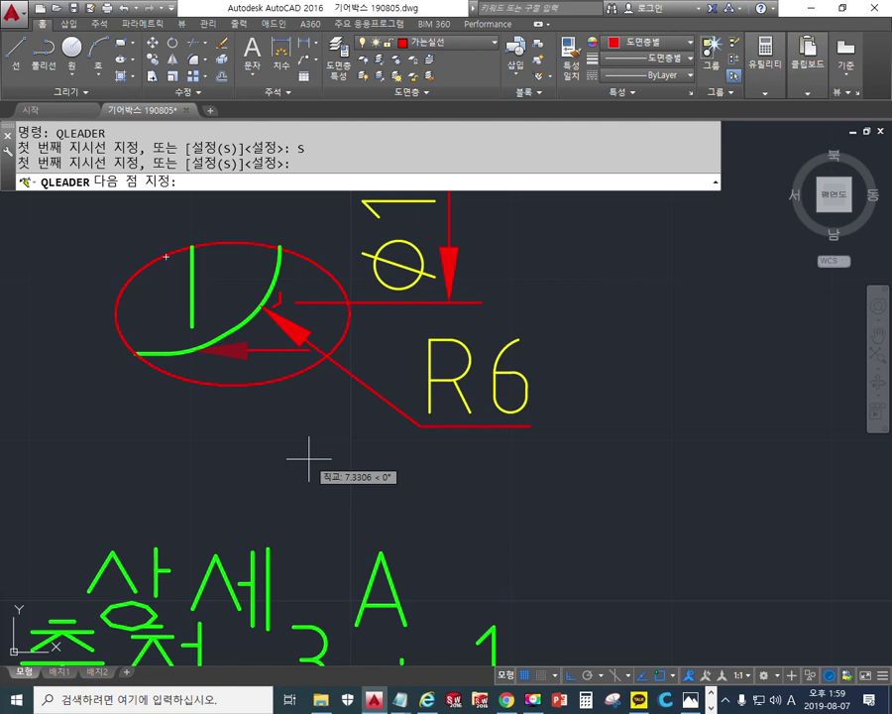
key(F8)
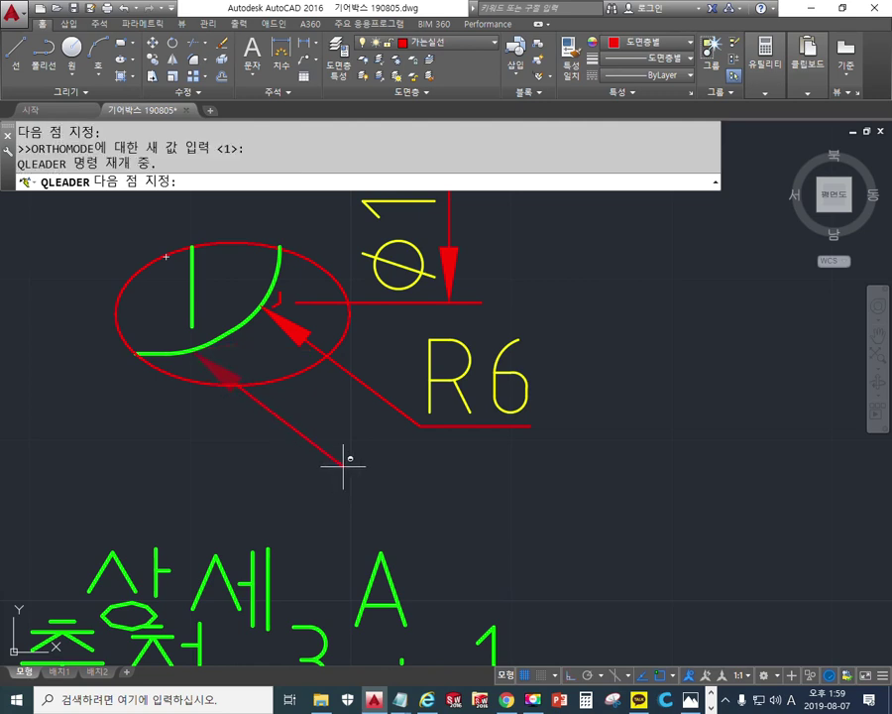
click(342, 462)
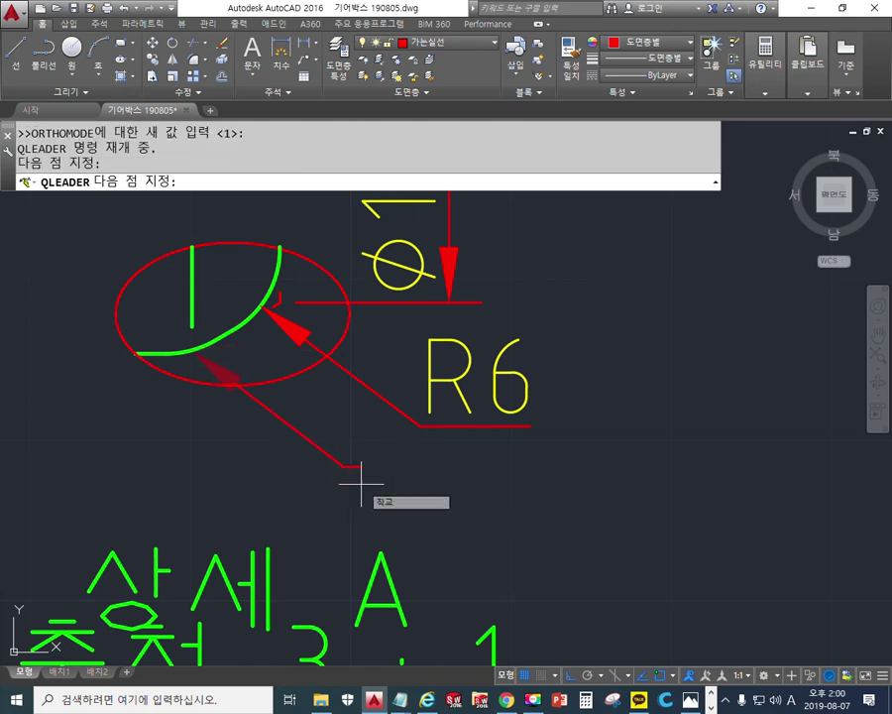
key(F12)
drag(426, 413, 421, 438)
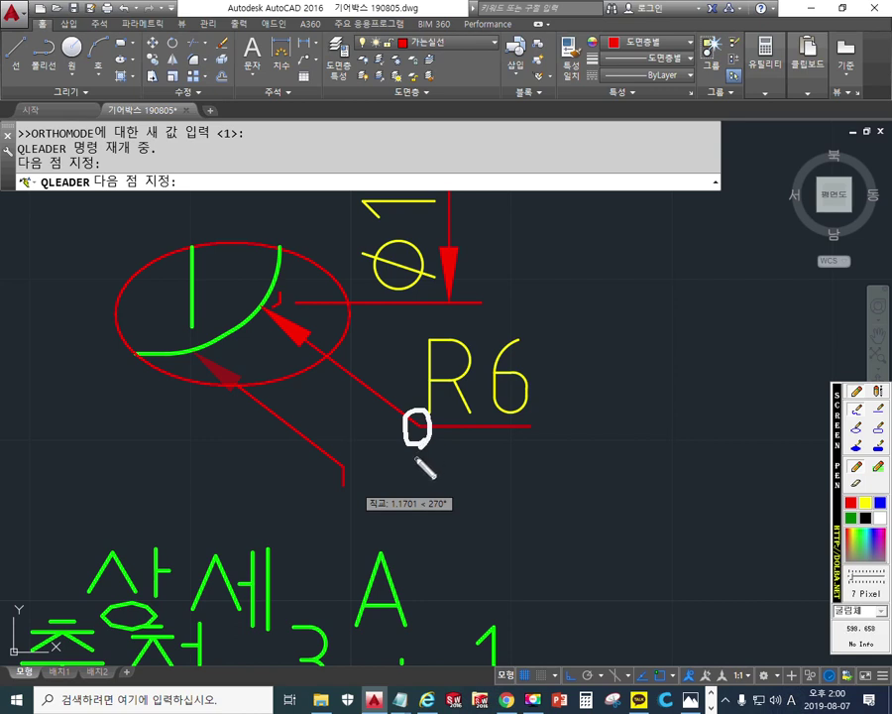
mouse_move(355, 486)
mouse_down()
mouse_move(327, 476)
mouse_move(346, 491)
mouse_up()
key(Escape)
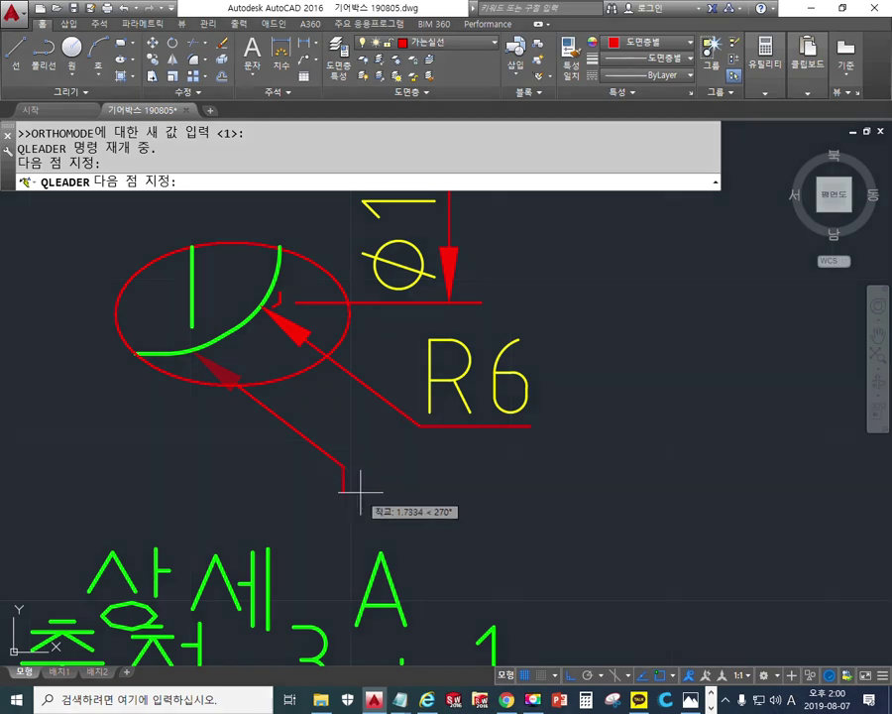
Finish the quick leader at its bend point and close its annotation without entering any text
key(Return)
key(Return)
key(Return)
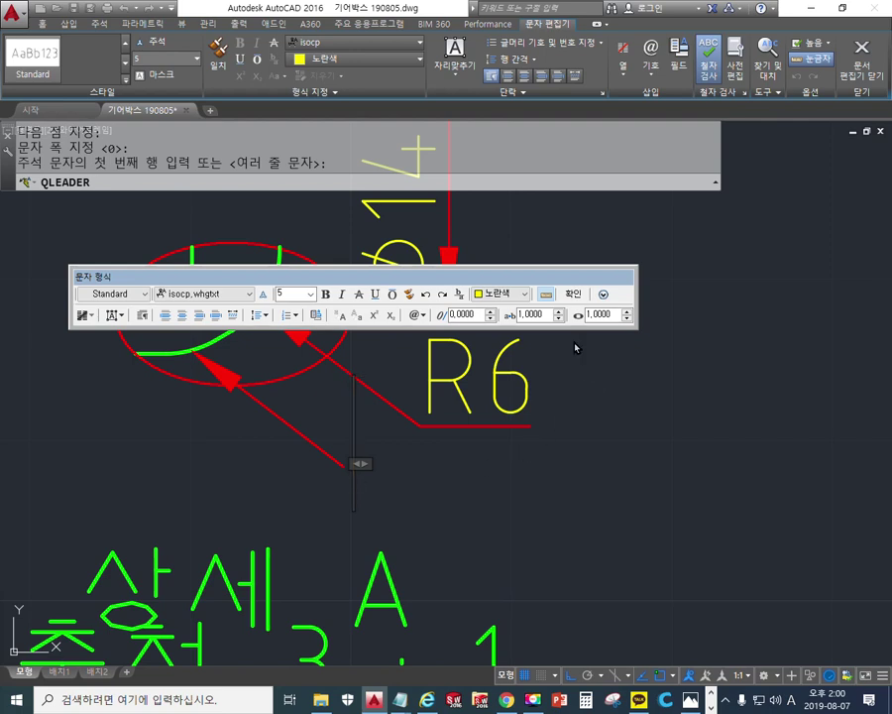
click(573, 293)
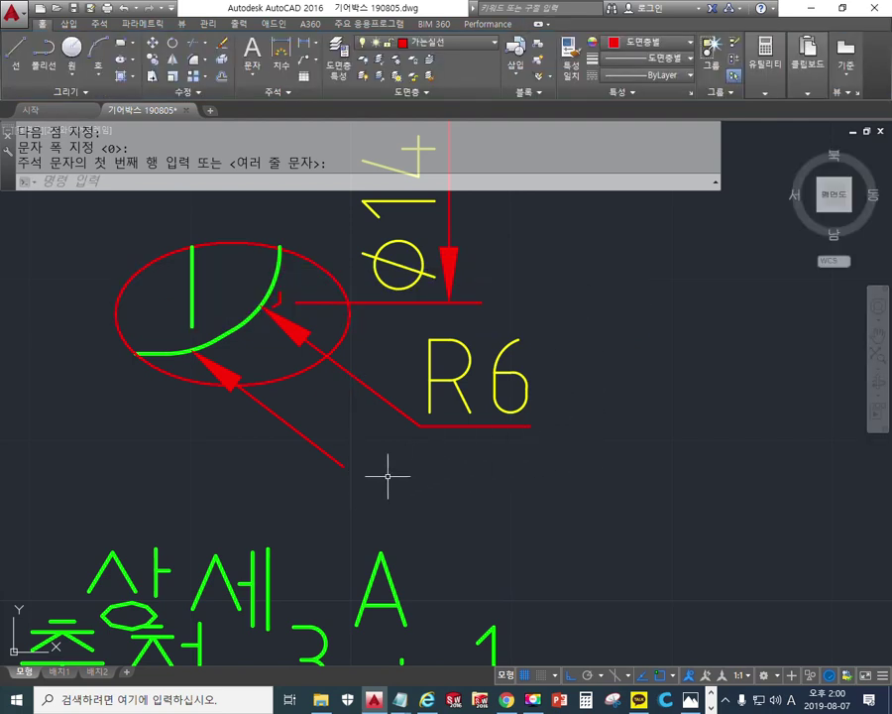
Stretch the new leader's outer end onto the bend point of the R6 dimension so both arrows share one text line
click(321, 452)
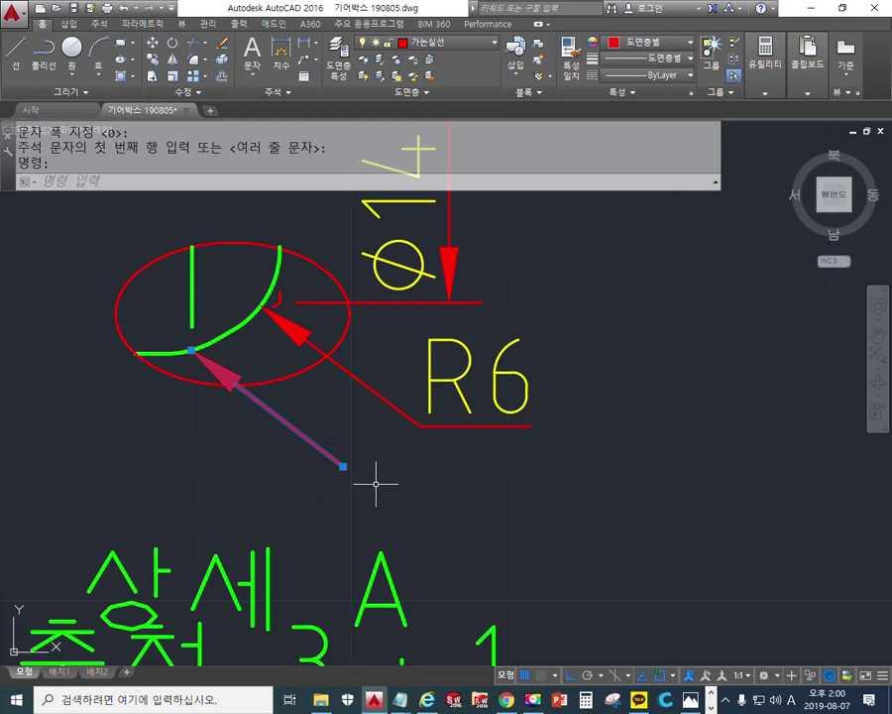
click(343, 467)
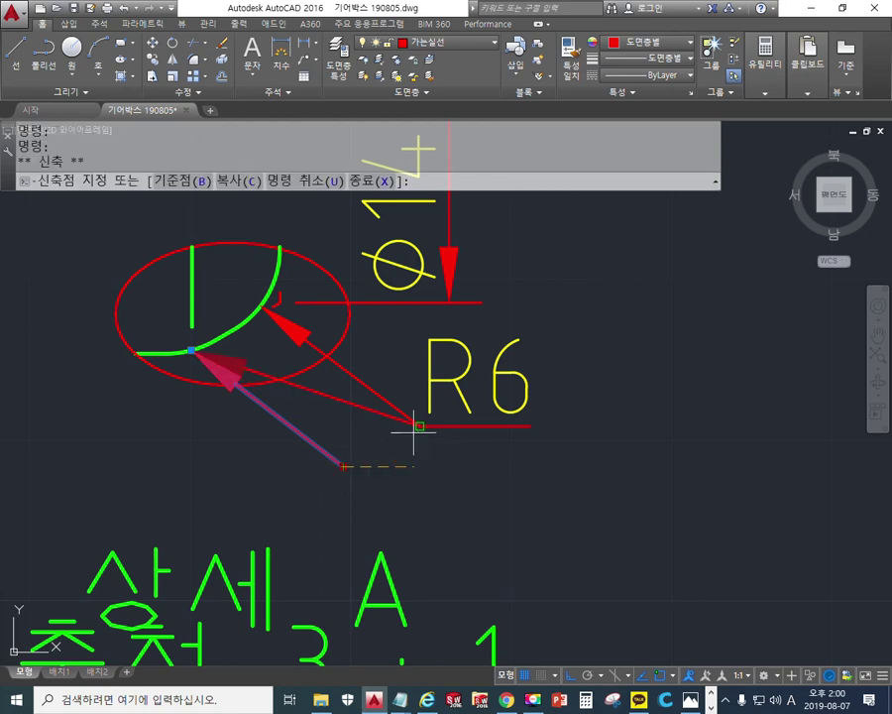
click(420, 426)
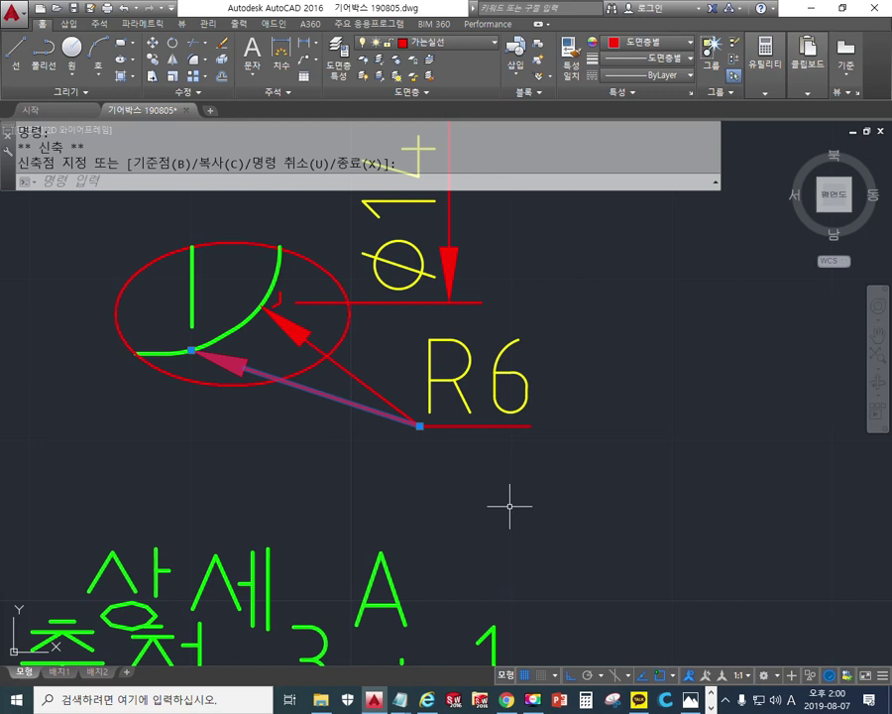
key(Escape)
key(Escape)
key(Escape)
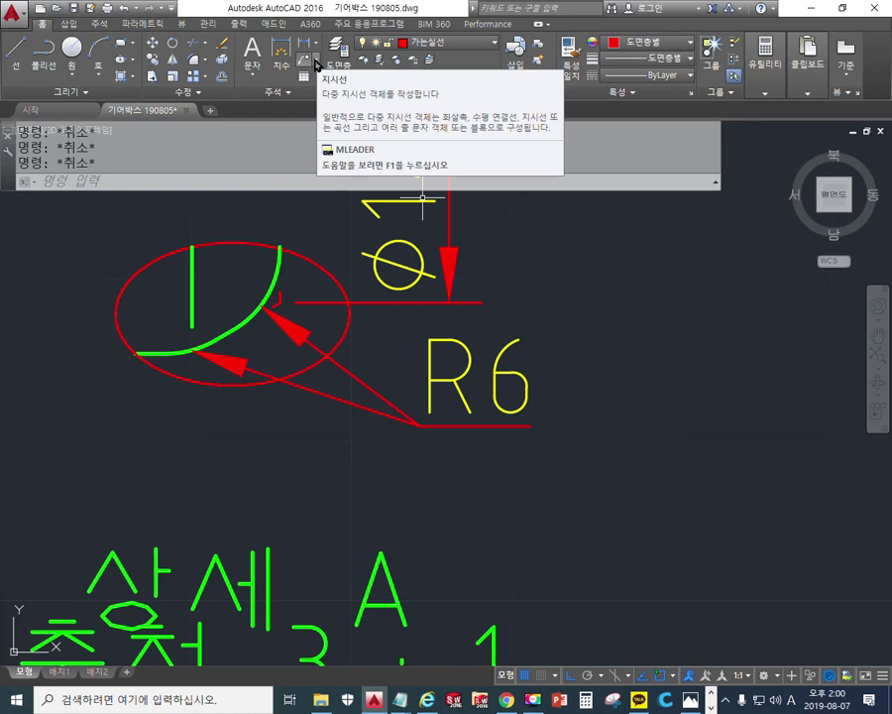
click(317, 64)
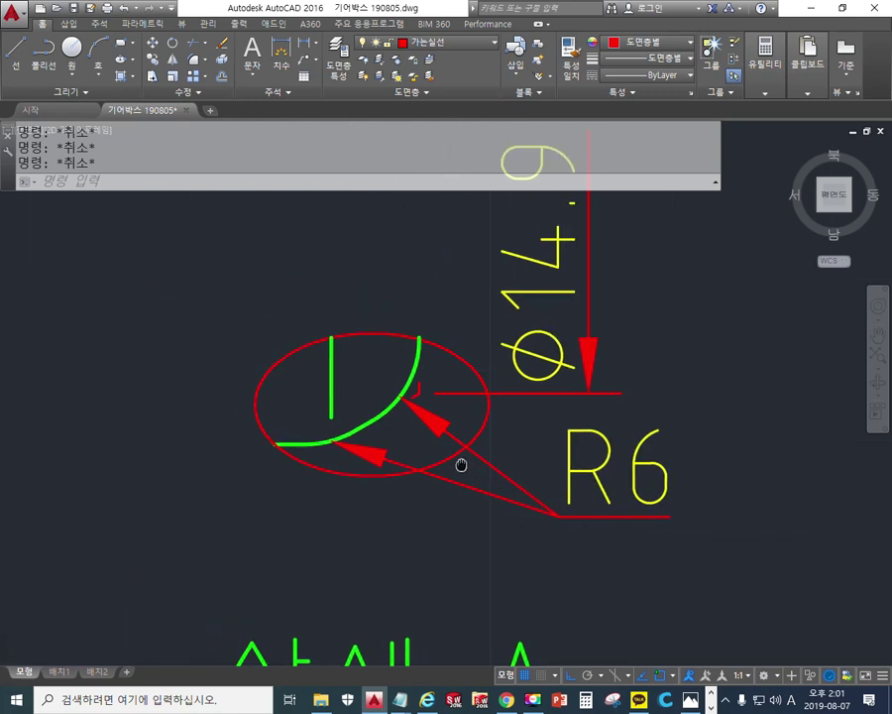
Move the detail A view with its dimensions and leader straight down, closer to its caption
scroll(472, 363, down, 4)
drag(511, 406, 478, 426)
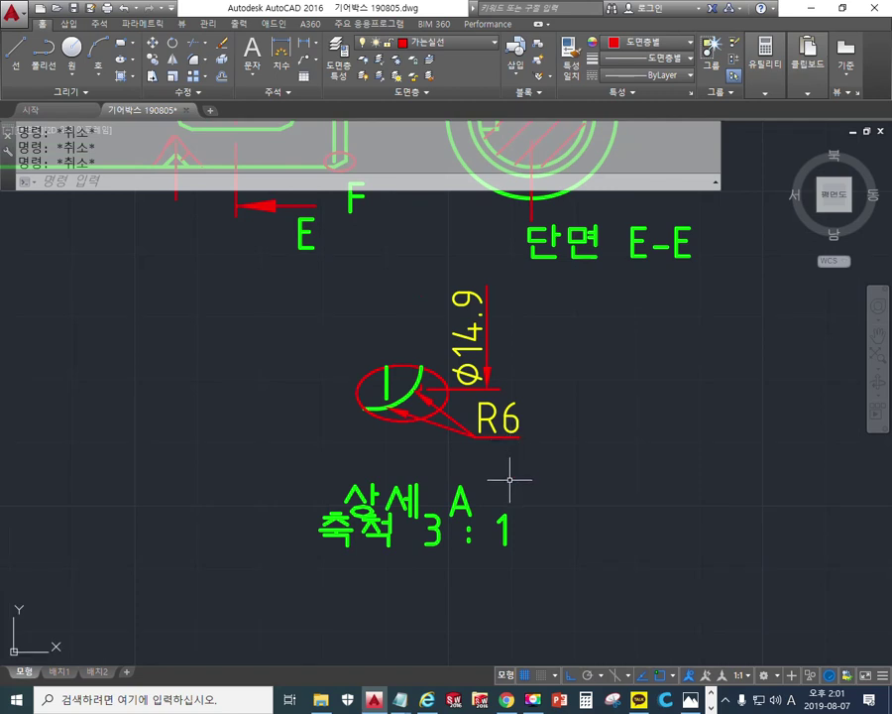
text(m)
key(Return)
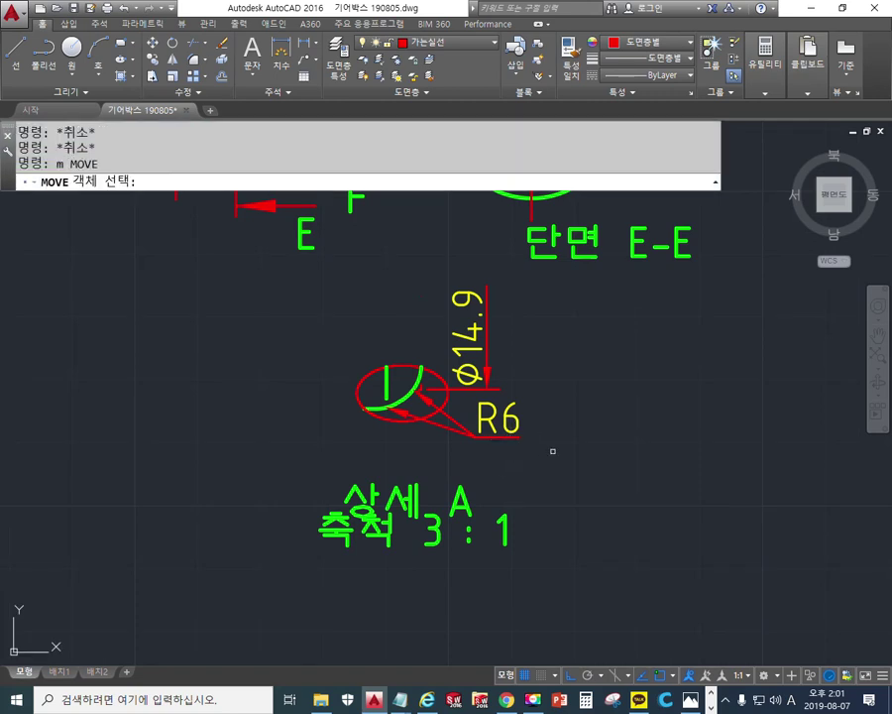
click(551, 448)
click(299, 333)
key(Return)
click(623, 378)
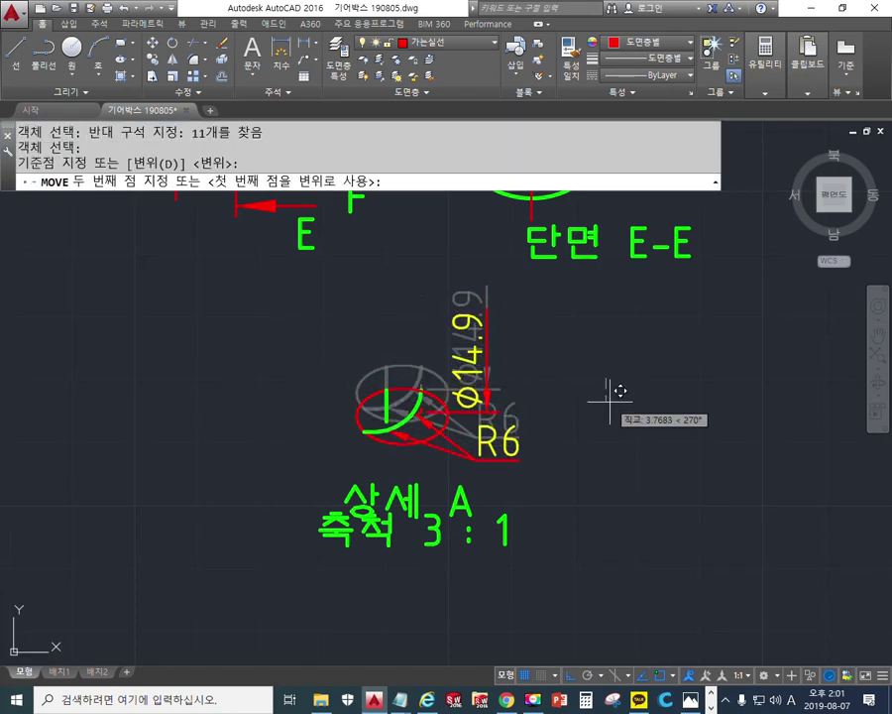
click(609, 407)
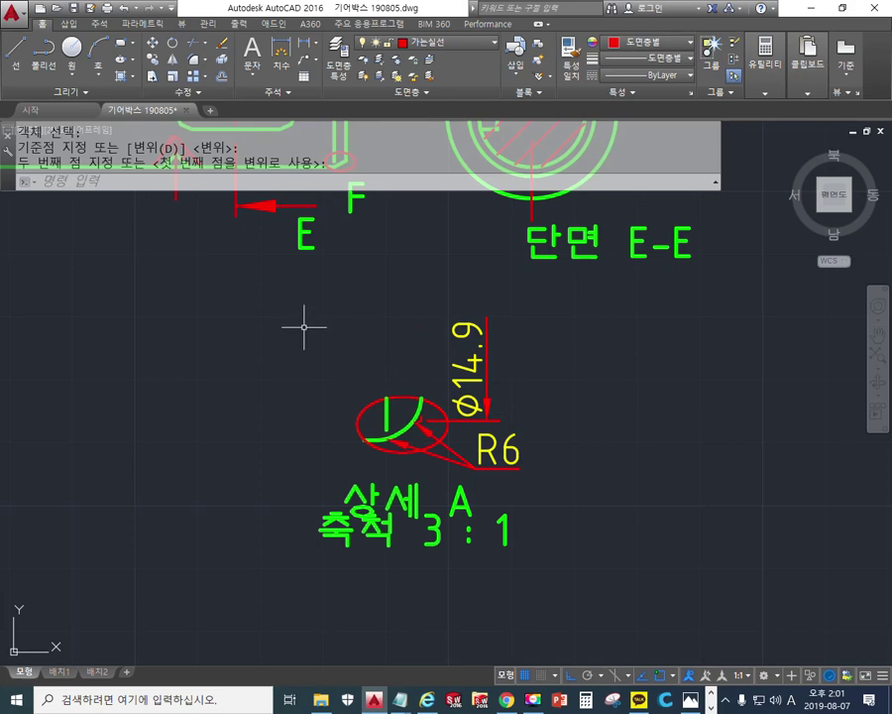
Examine the shaft's keyways and projected slot view, the conical recess, the section E-E keyway, and circle F with its enlarged detail
drag(350, 296, 440, 456)
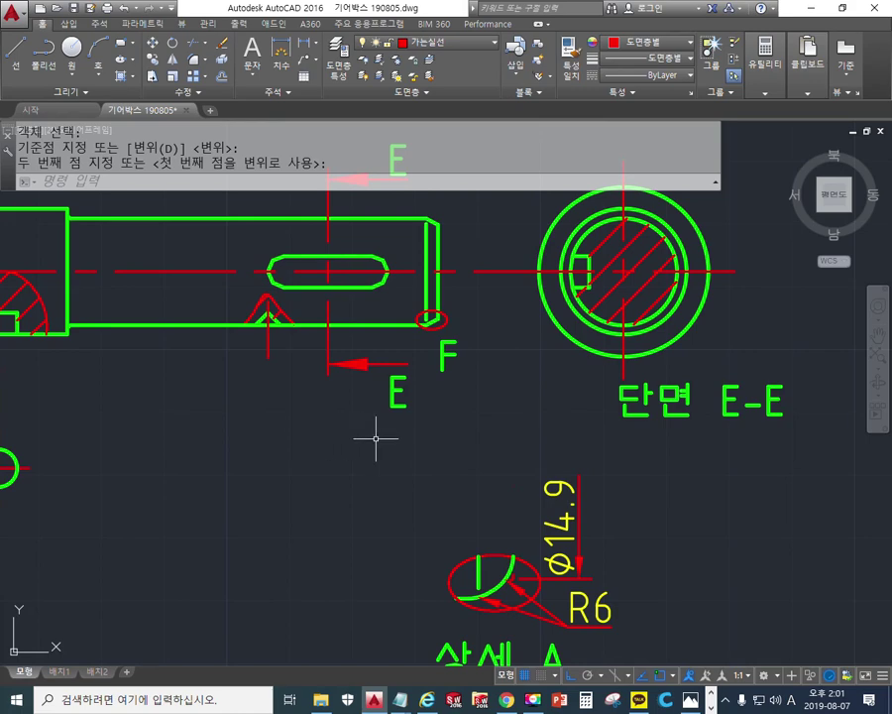
scroll(377, 436, down, 2)
drag(323, 419, 527, 472)
scroll(528, 472, down, 2)
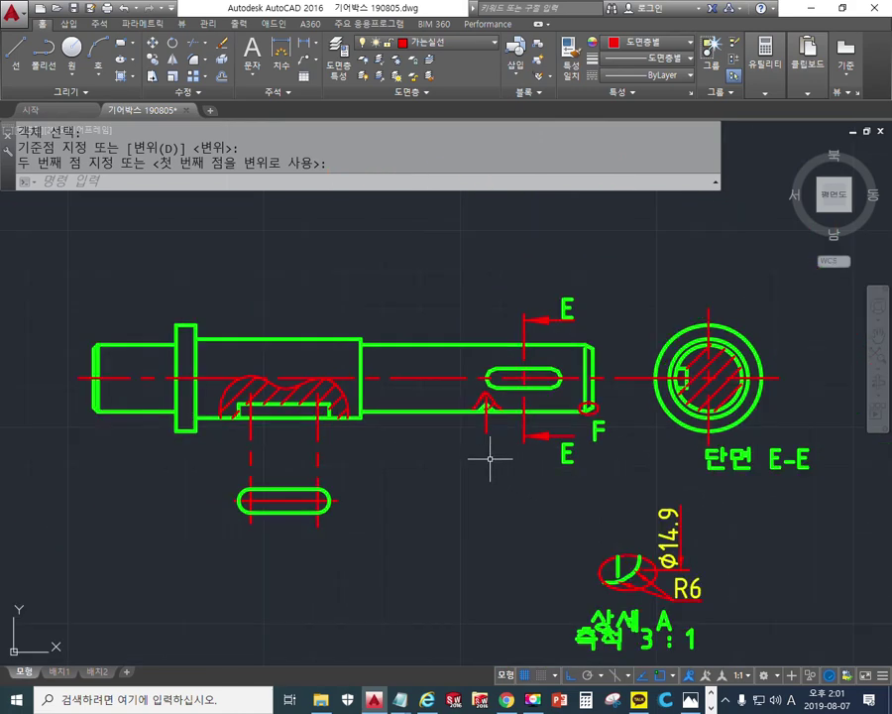
scroll(488, 456, down, 1)
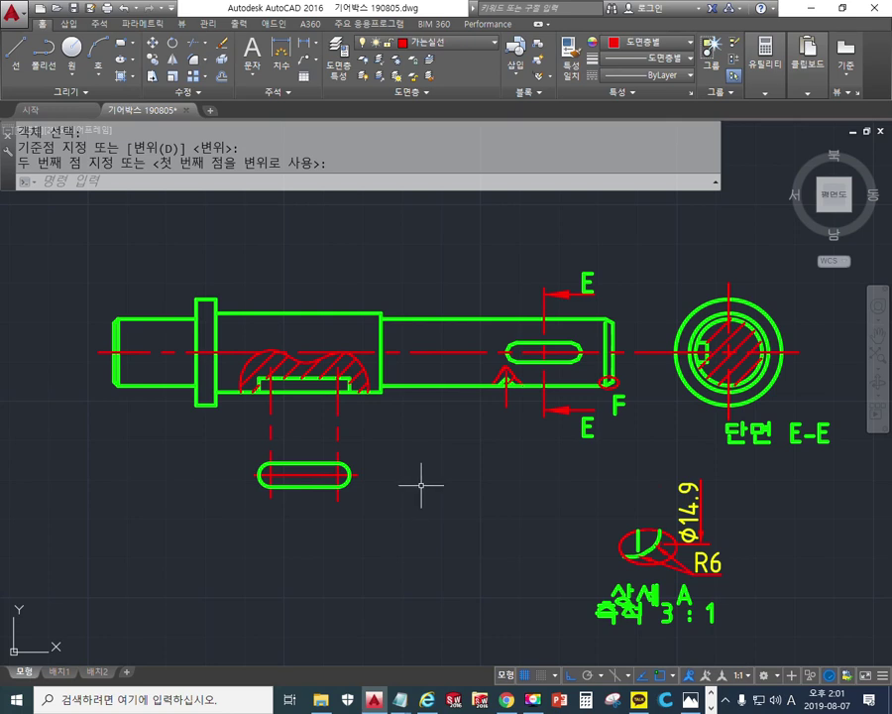
key(F9)
mouse_move(516, 407)
mouse_down()
mouse_move(522, 363)
mouse_move(517, 416)
mouse_up()
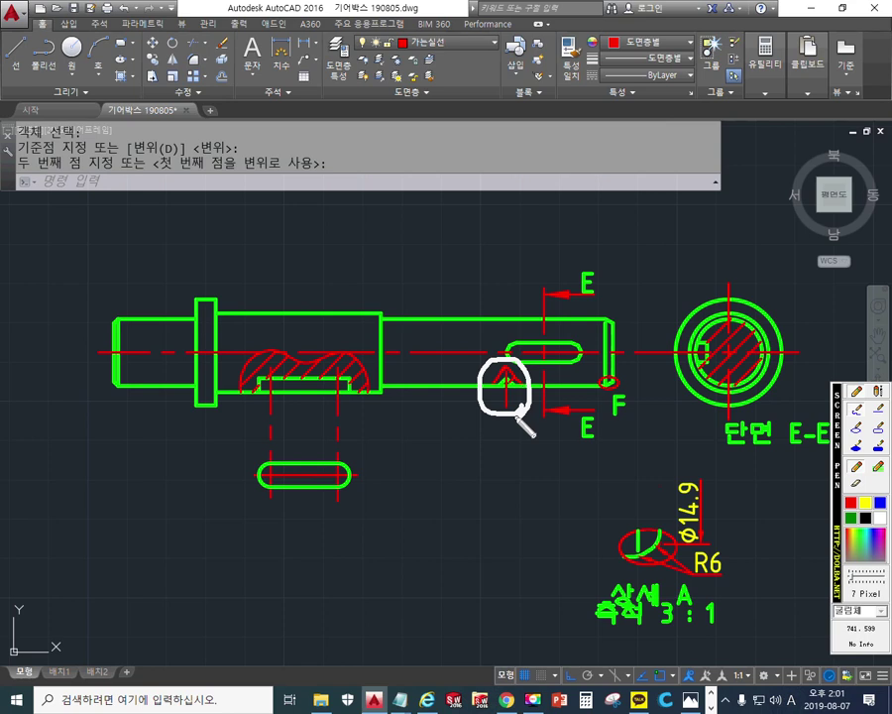
mouse_move(363, 495)
mouse_down()
mouse_move(256, 360)
mouse_move(352, 517)
mouse_up()
mouse_move(570, 329)
mouse_down()
mouse_move(565, 374)
mouse_move(573, 375)
mouse_up()
mouse_move(690, 372)
mouse_down()
mouse_move(709, 325)
mouse_move(686, 375)
mouse_up()
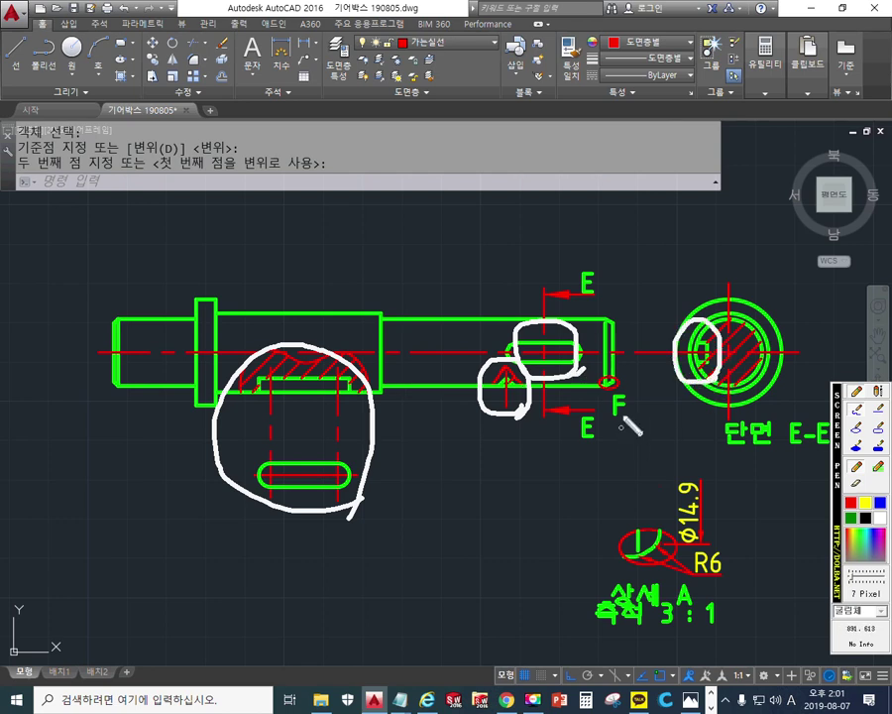
mouse_move(629, 397)
mouse_down()
mouse_move(650, 501)
mouse_move(666, 520)
mouse_move(692, 482)
mouse_up()
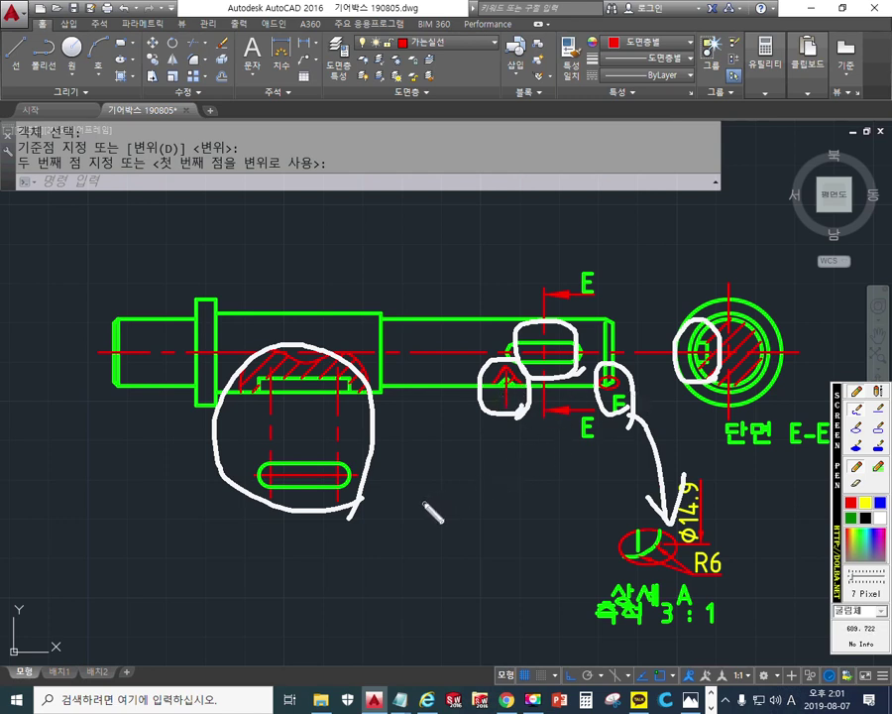
right_click(385, 499)
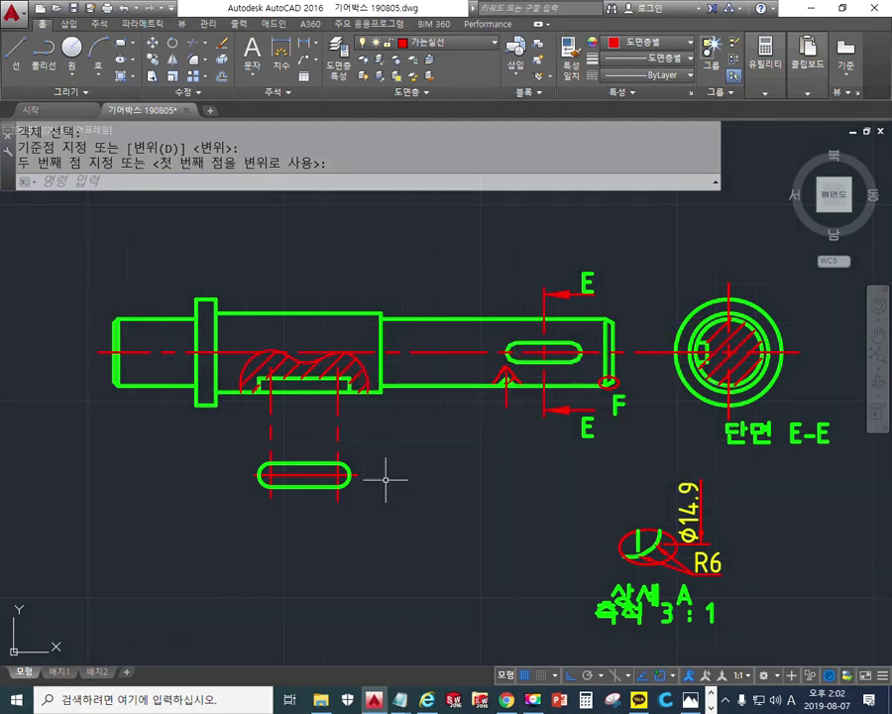
Frame the sectioned keyway with its projected slot view and restore the drawing window to a smaller size
scroll(347, 402, up, 3)
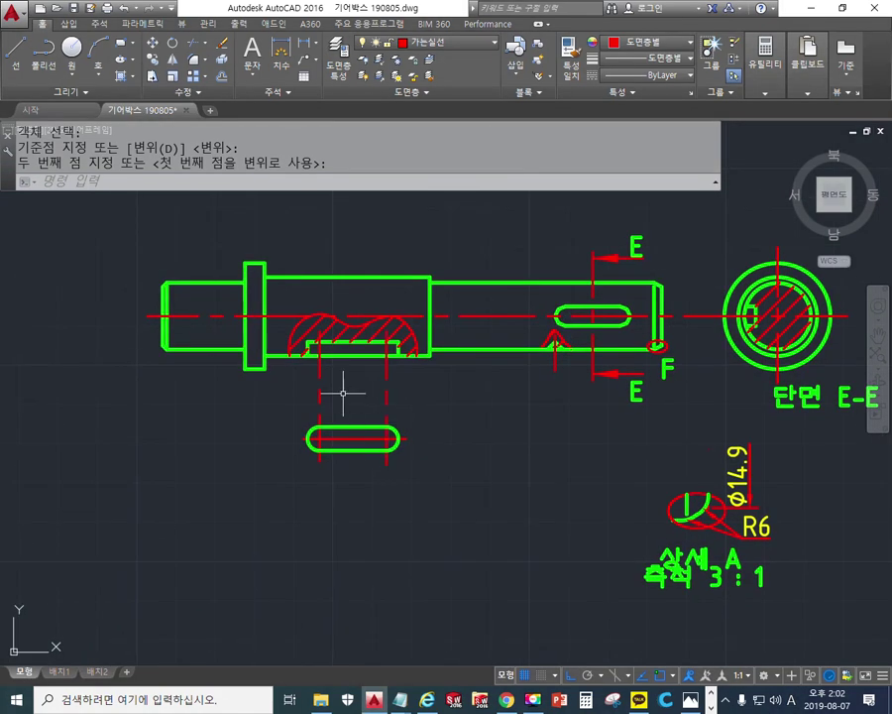
mouse_move(466, 455)
mouse_down()
mouse_move(439, 473)
mouse_move(493, 505)
mouse_move(510, 504)
mouse_up()
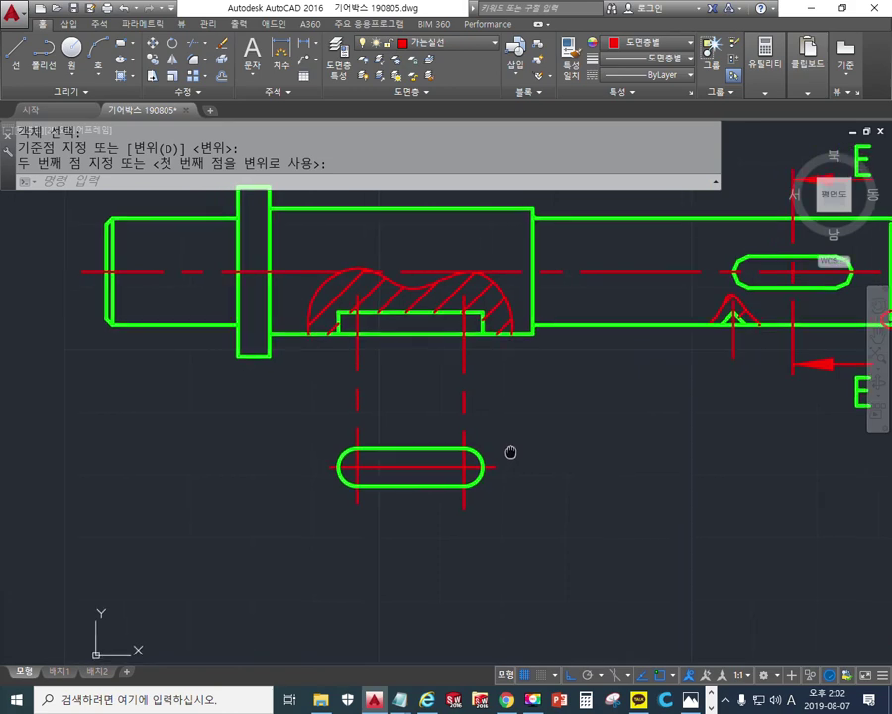
click(843, 9)
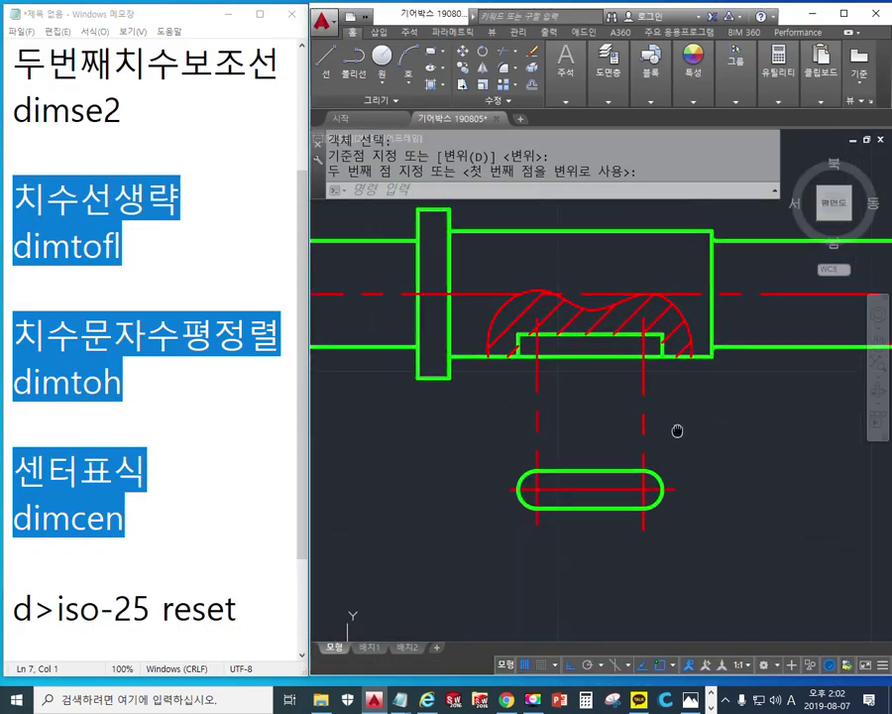
drag(677, 430, 683, 448)
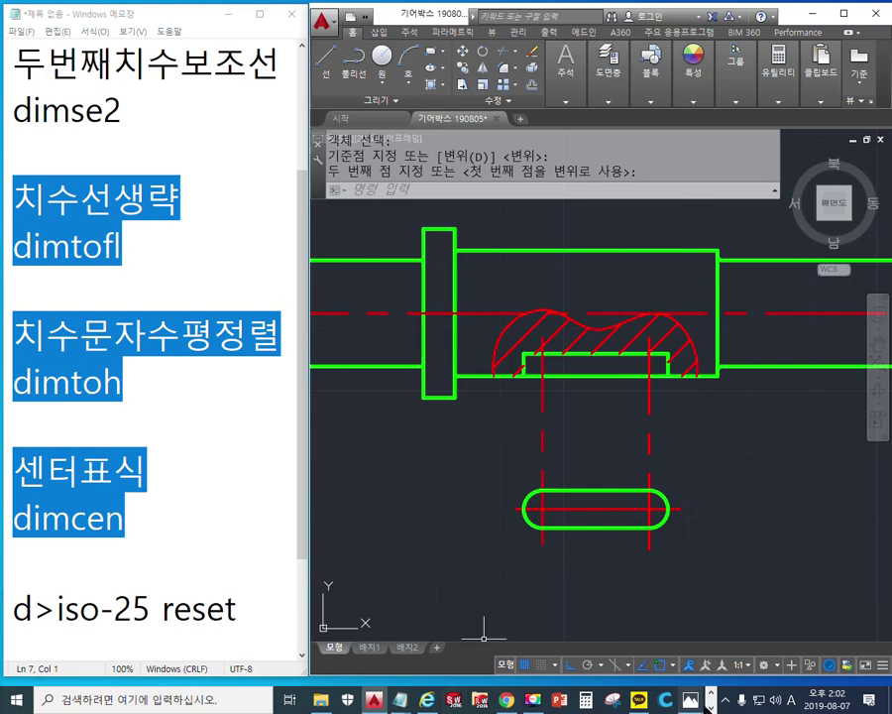
Switch to the KS machine drafting standards PDF, maximize it and find section 21, the parallel key table on page 10
mouse_move(330, 700)
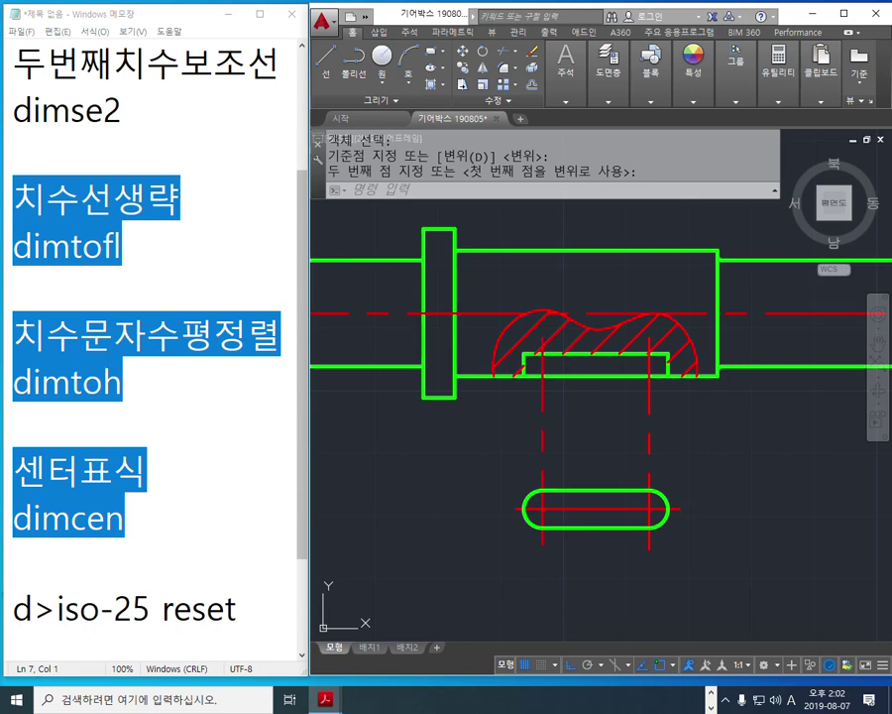
key(alt+Tab)
drag(39, 8, 91, 20)
ctrl+scroll(180, 288, down, 6)
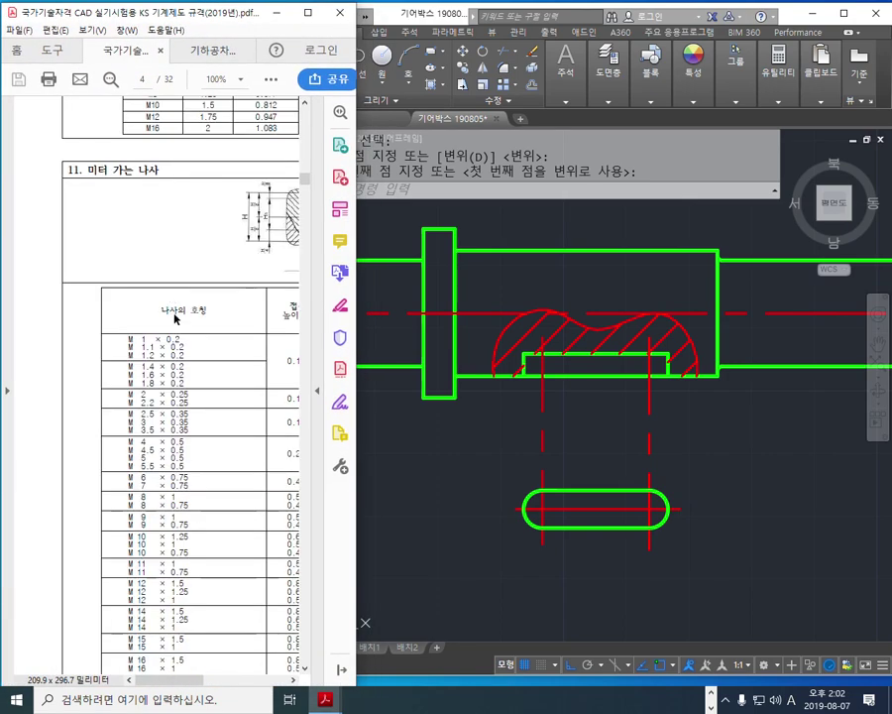
scroll(190, 377, down, 3)
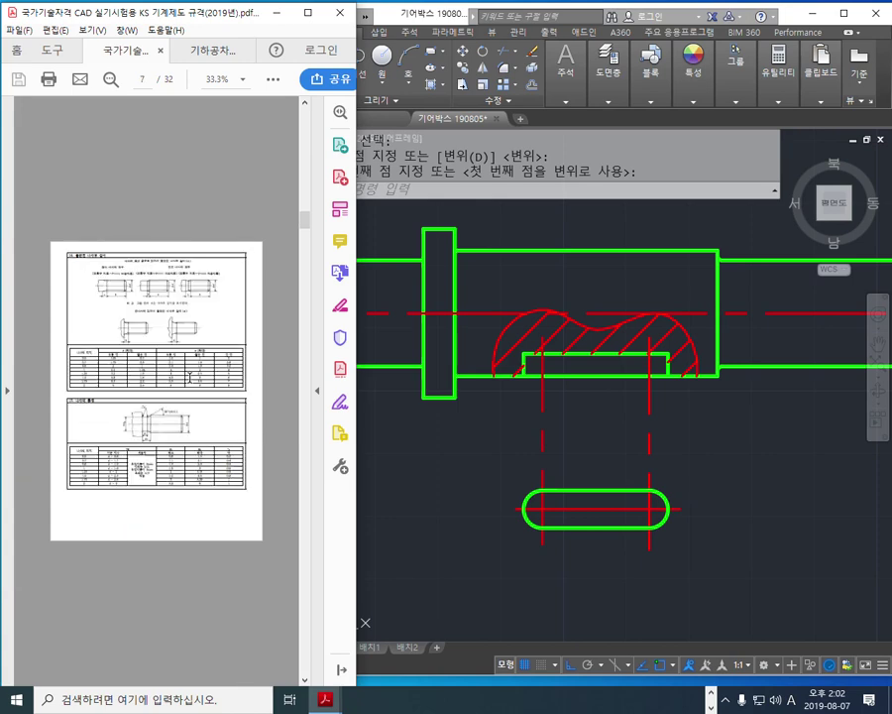
scroll(190, 376, down, 2)
scroll(189, 377, down, 1)
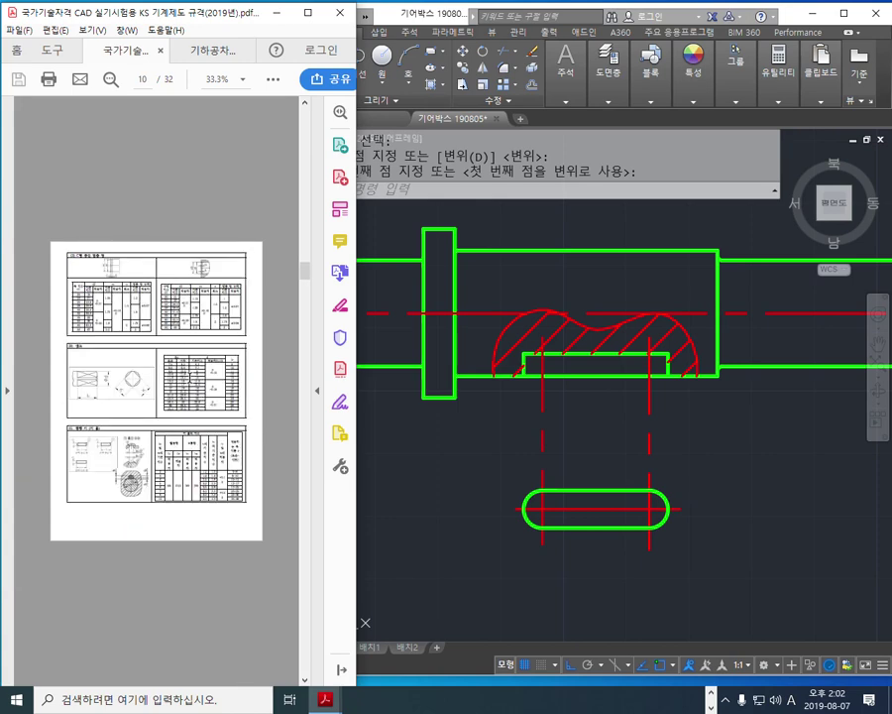
scroll(129, 397, up, 3)
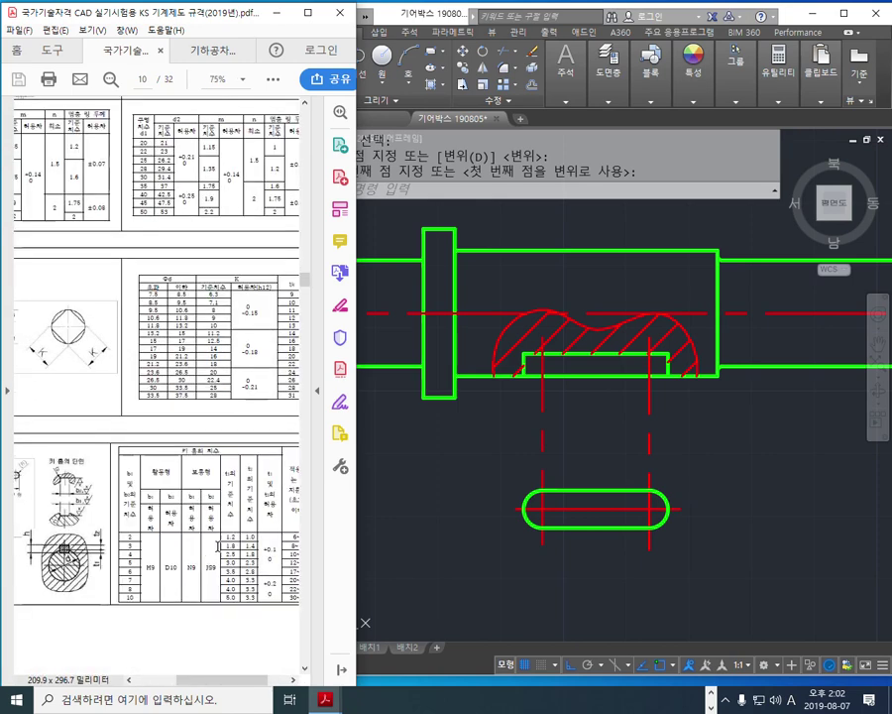
click(309, 13)
scroll(448, 258, down, 2)
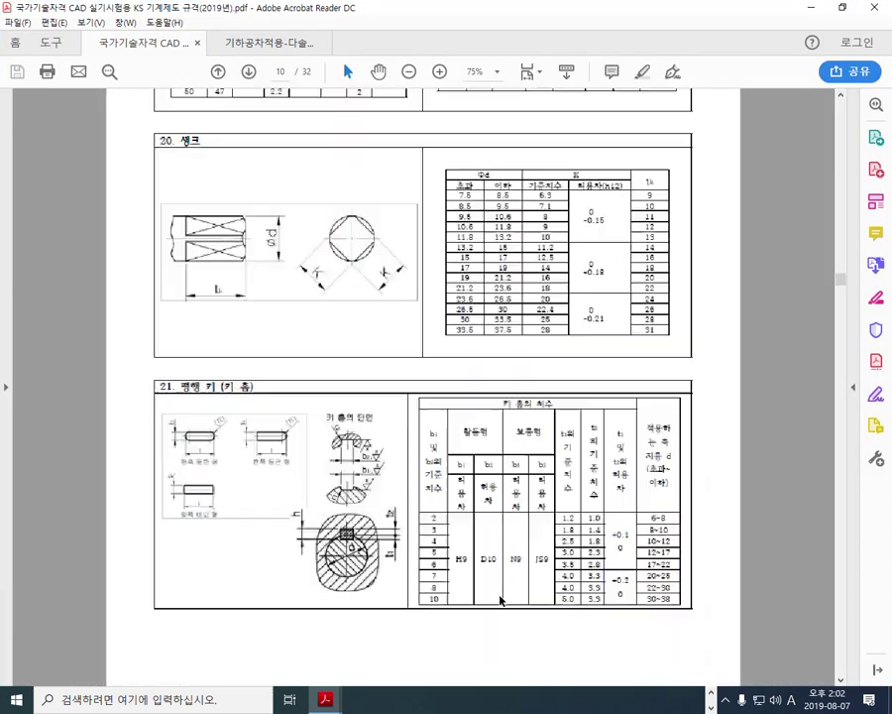
scroll(502, 601, up, 3)
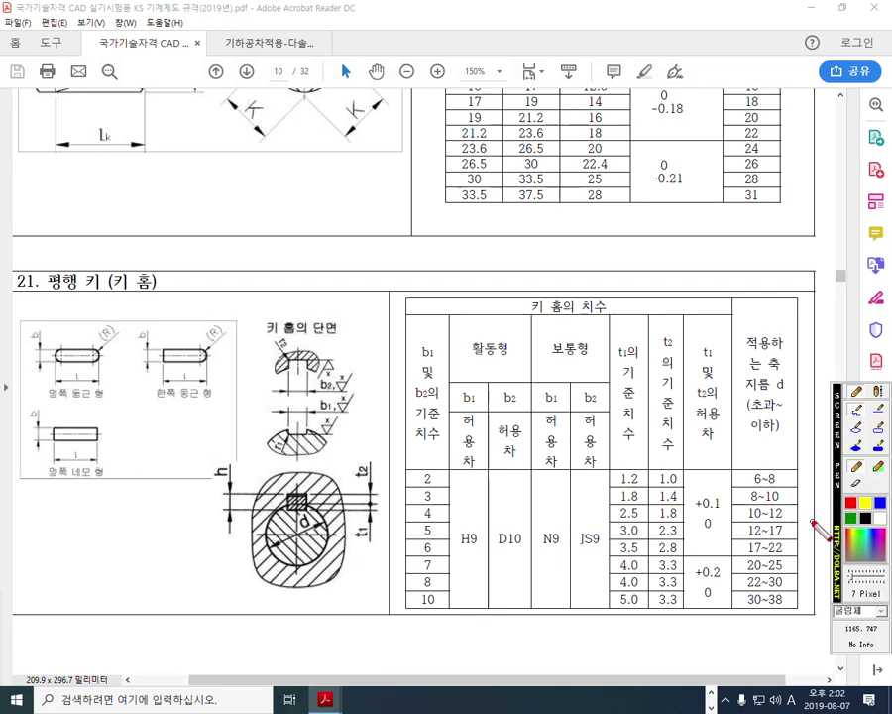
Mark the applicable shaft diameter heading and 17~22 row, and circle the double-rounded key figure, labelling its width b and length l
drag(783, 443, 805, 438)
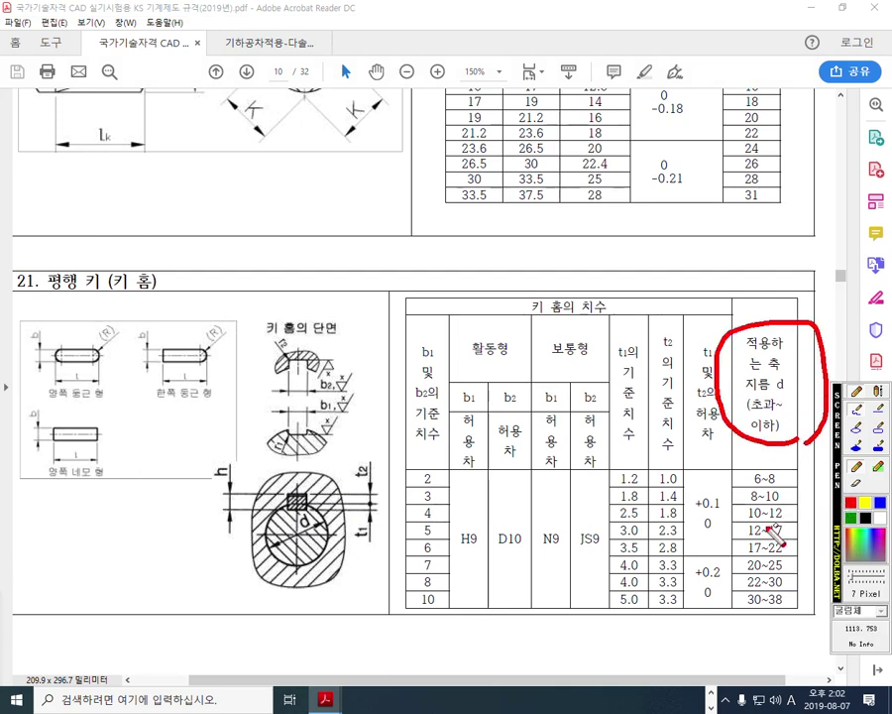
drag(726, 557, 813, 558)
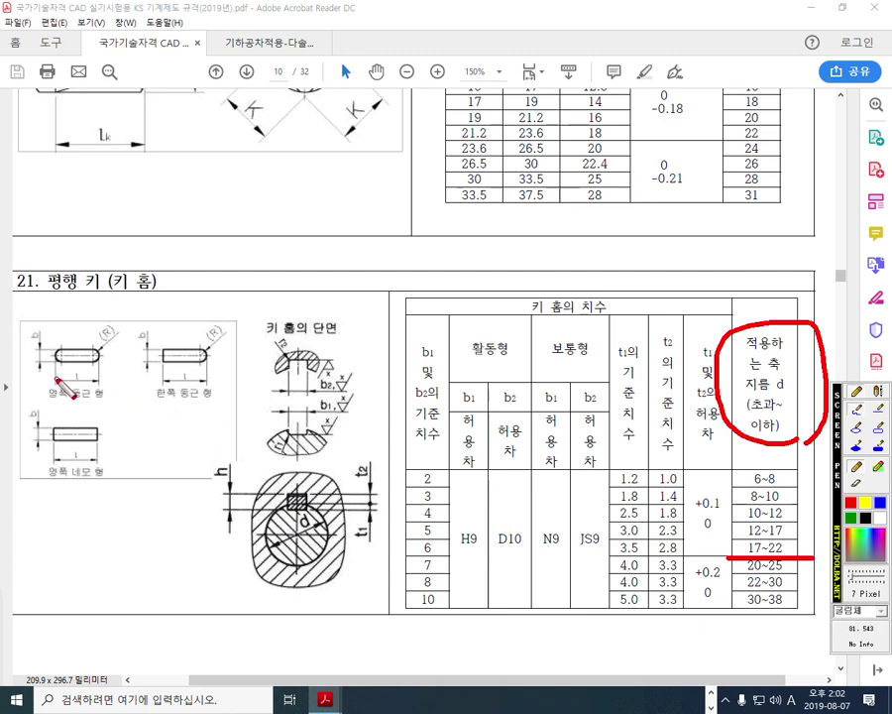
mouse_move(123, 394)
mouse_down()
mouse_move(24, 394)
mouse_move(105, 283)
mouse_move(121, 401)
mouse_up()
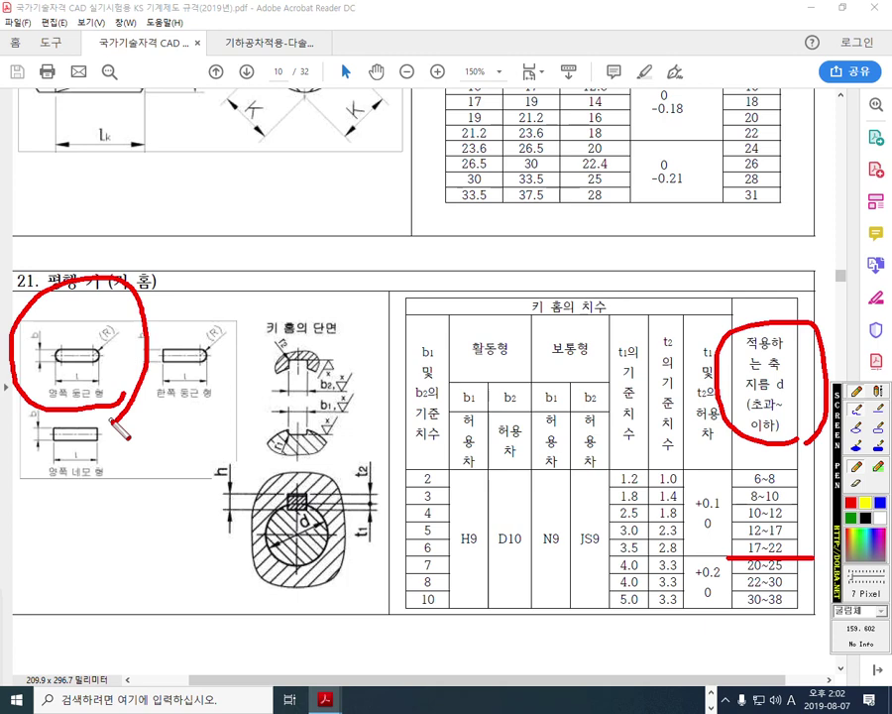
mouse_move(28, 349)
mouse_down()
mouse_move(66, 349)
mouse_move(59, 364)
mouse_up()
drag(34, 304, 39, 373)
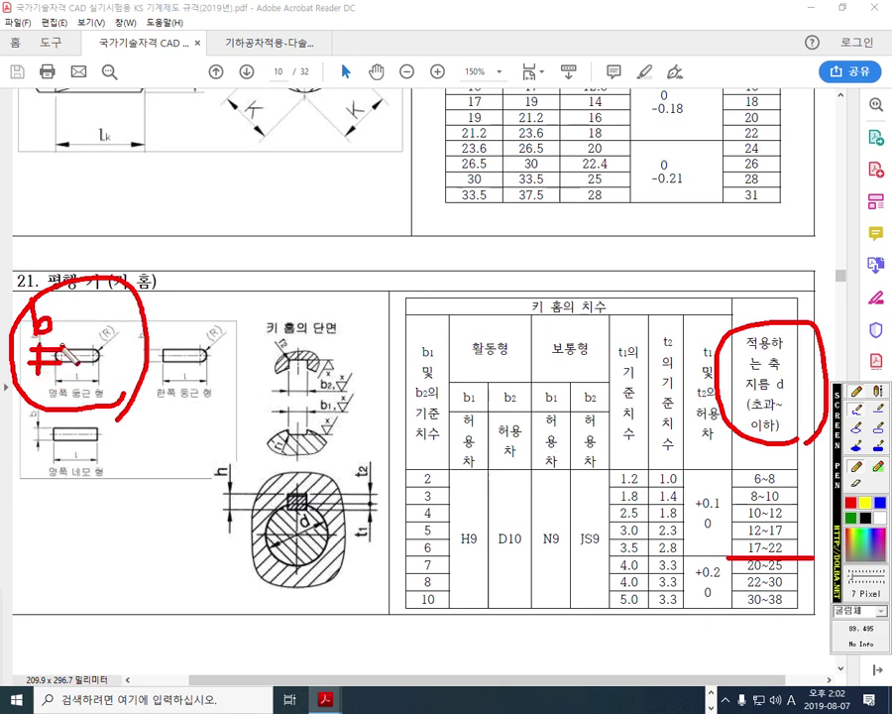
drag(49, 341, 49, 369)
mouse_move(95, 342)
mouse_down()
mouse_move(95, 375)
mouse_move(114, 374)
mouse_move(78, 377)
mouse_move(91, 398)
mouse_up()
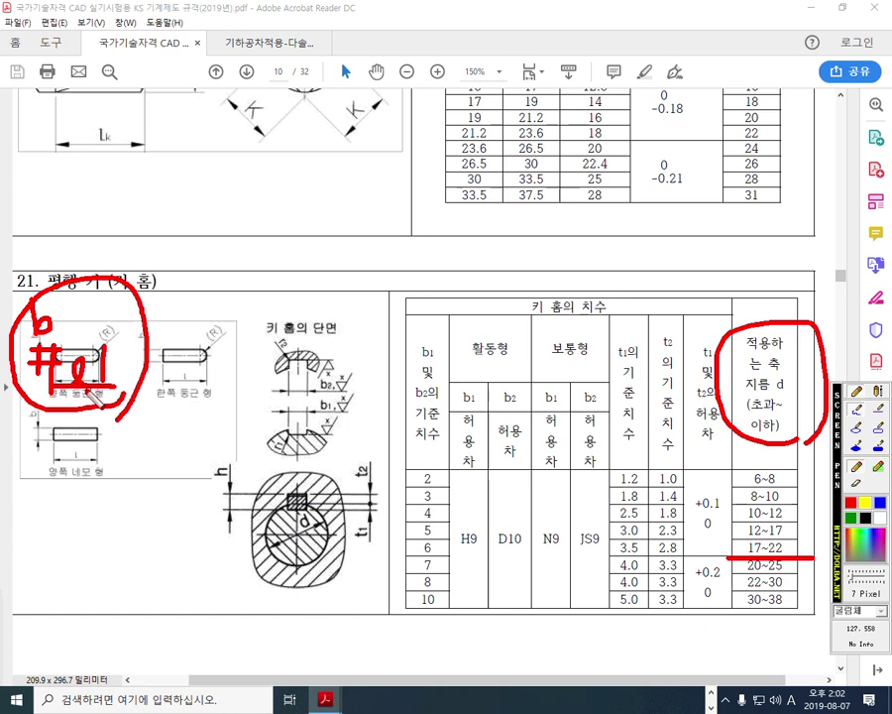
Label the shaft keyway section figure with width b1 and 축, and write 보스 beside the upper hub keyway section
mouse_move(286, 407)
mouse_down()
mouse_move(307, 431)
mouse_move(289, 437)
mouse_move(378, 410)
mouse_up()
mouse_move(321, 379)
mouse_down()
mouse_move(324, 412)
mouse_move(340, 424)
mouse_move(342, 398)
mouse_move(343, 406)
mouse_up()
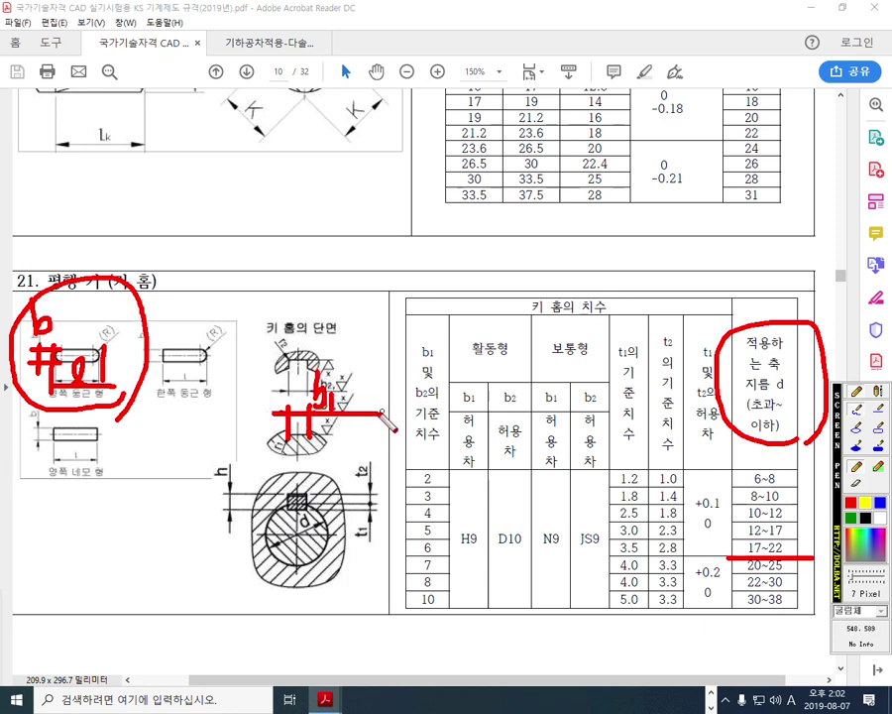
mouse_move(317, 445)
mouse_down()
mouse_move(332, 448)
mouse_move(342, 467)
mouse_up()
mouse_move(346, 310)
mouse_down()
mouse_move(347, 333)
mouse_move(362, 315)
mouse_move(356, 337)
mouse_move(368, 314)
mouse_move(361, 339)
mouse_move(390, 334)
mouse_up()
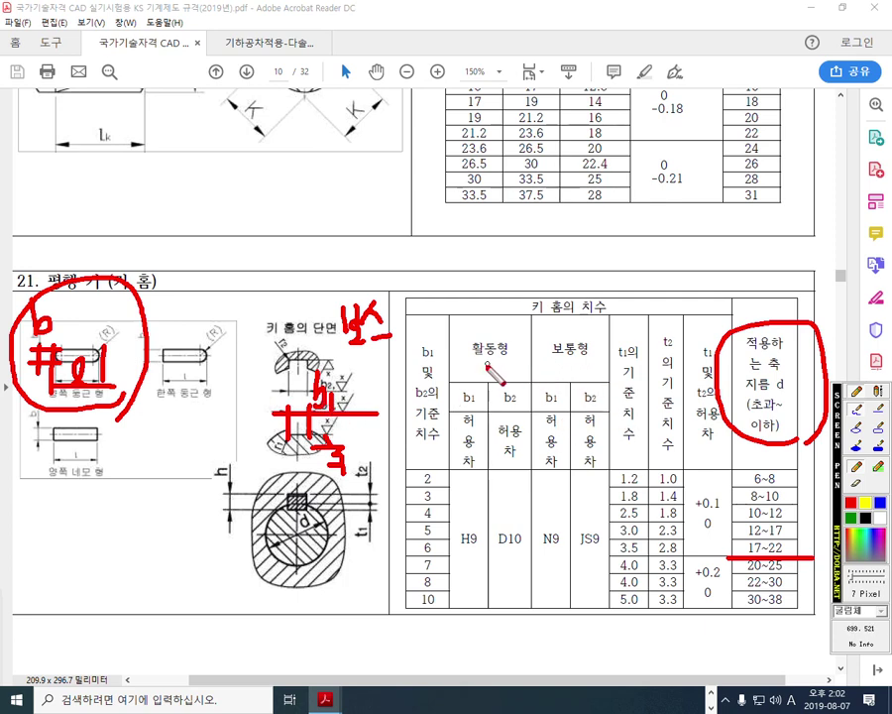
Underline the 활동형 and 보통형 fit headings and mark the key width 6 row of the parallel key table
drag(471, 363, 604, 373)
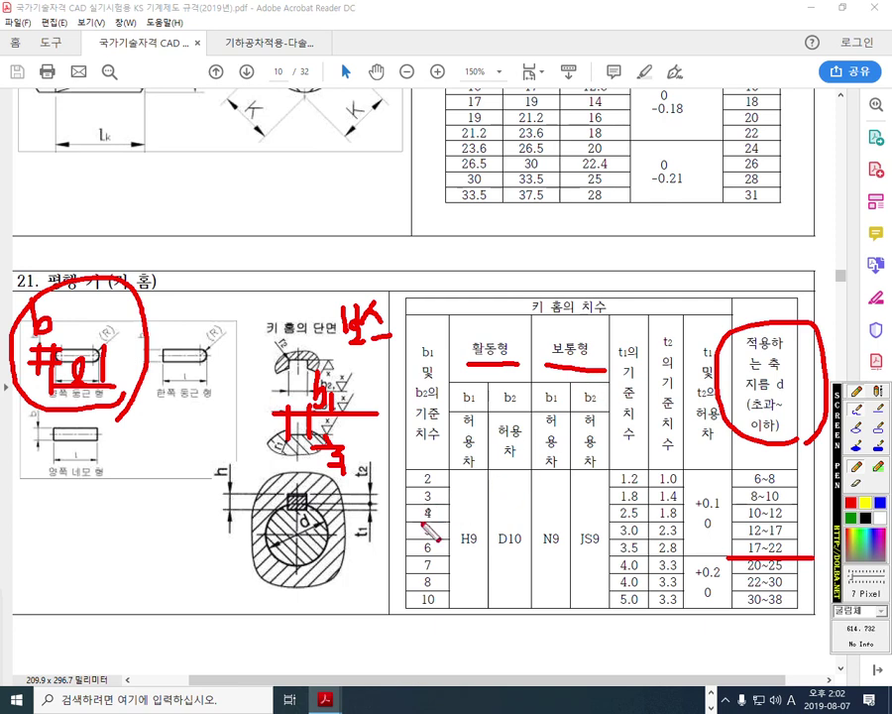
drag(417, 555, 753, 543)
drag(427, 563, 438, 573)
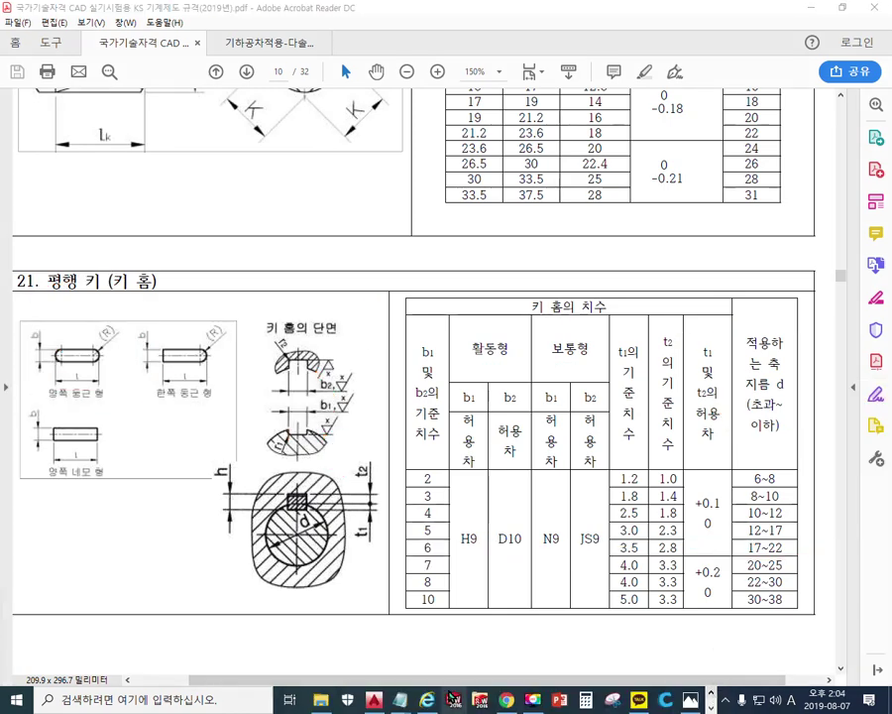
Switch to the gearbox assembly drawing image in Photos and outline the key between the spur gear hub and the shaft in red
key(alt+Tab)
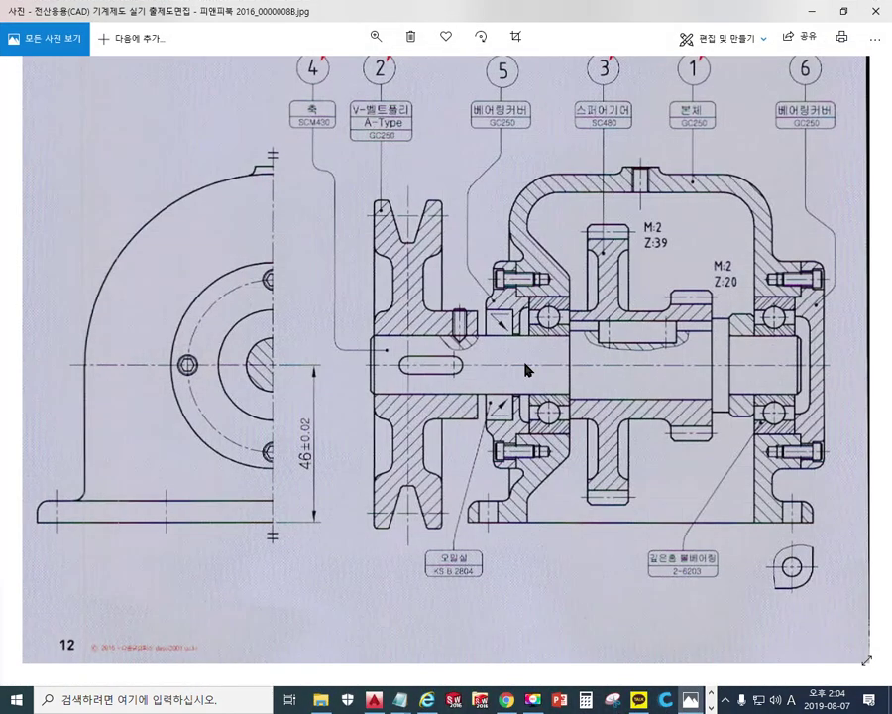
key(ctrl+alt+p)
drag(601, 315, 604, 340)
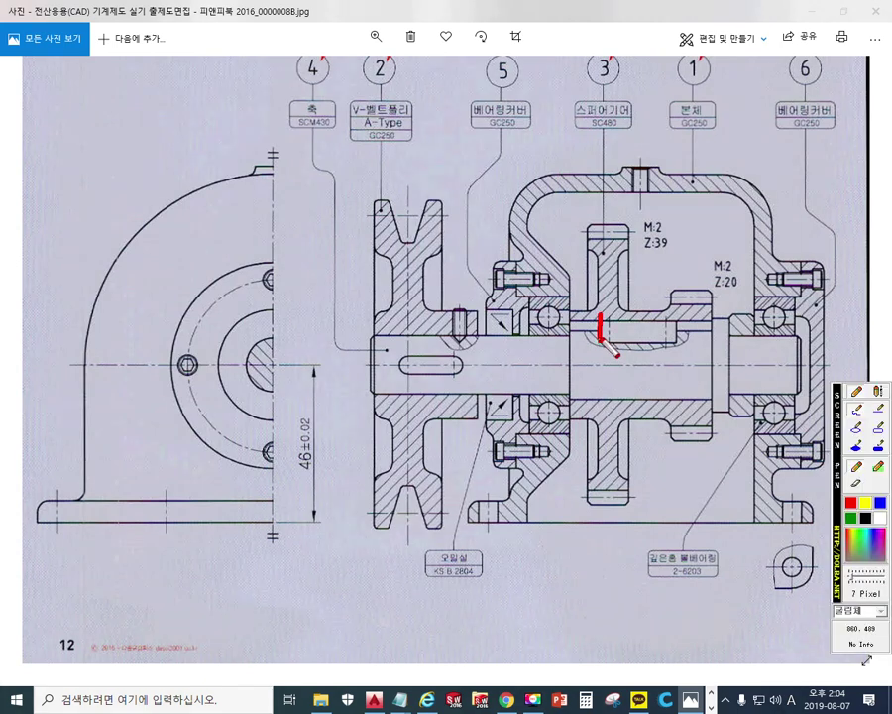
mouse_move(603, 342)
mouse_down()
mouse_move(674, 342)
mouse_move(673, 317)
mouse_up()
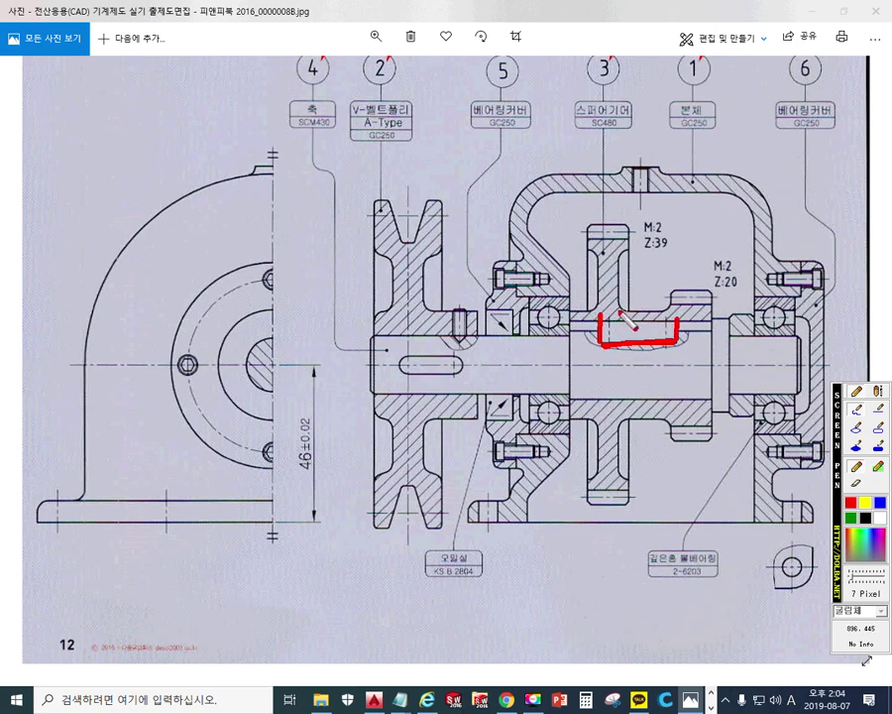
drag(603, 320, 680, 320)
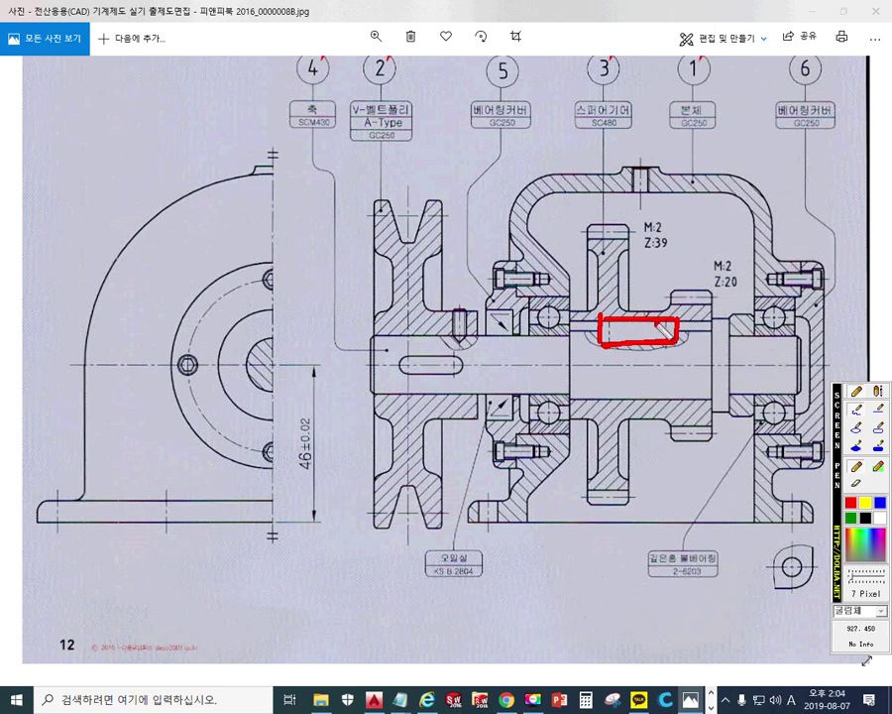
drag(674, 345, 662, 332)
Draw outward arrows at both ends of the outlined key to show axial sliding, and return to the KS standards PDF
mouse_move(595, 326)
mouse_down()
mouse_move(567, 331)
mouse_move(585, 342)
mouse_up()
mouse_move(696, 315)
mouse_down()
mouse_move(710, 333)
mouse_move(694, 346)
mouse_up()
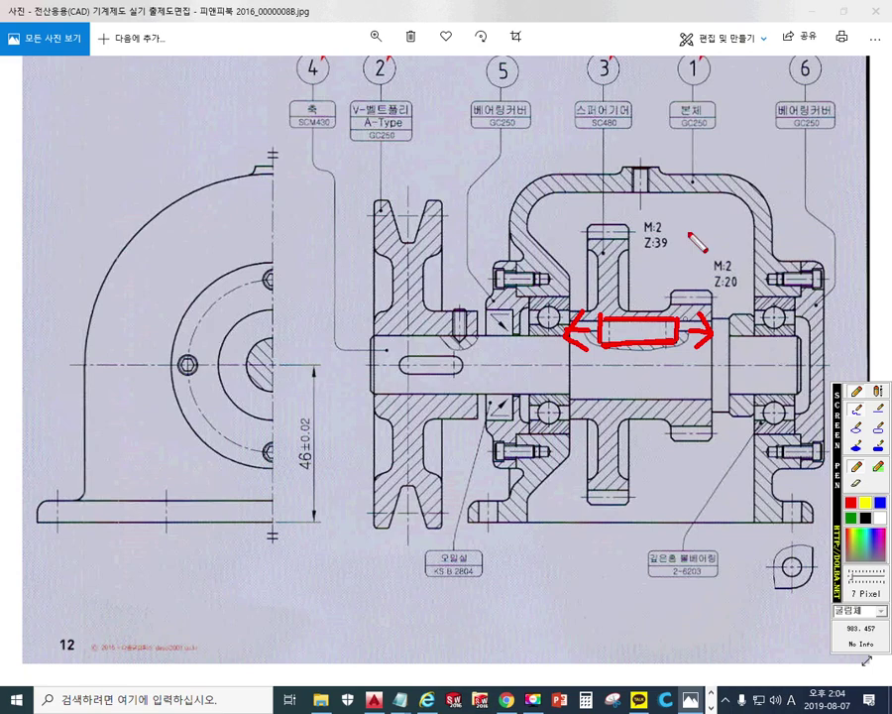
click(818, 18)
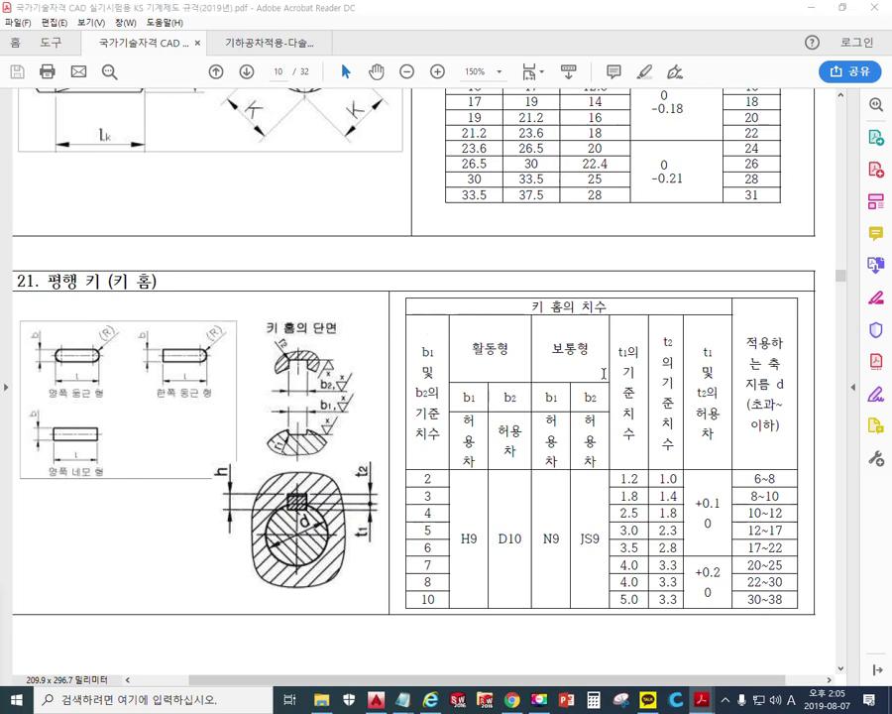
Trace the 17~22 row to key width 6, cross out 활동형, circle 보통형 and follow its b1 column down to N9
key(ctrl+shift+s)
mouse_move(785, 549)
mouse_down()
mouse_move(410, 563)
mouse_move(448, 547)
mouse_move(446, 561)
mouse_up()
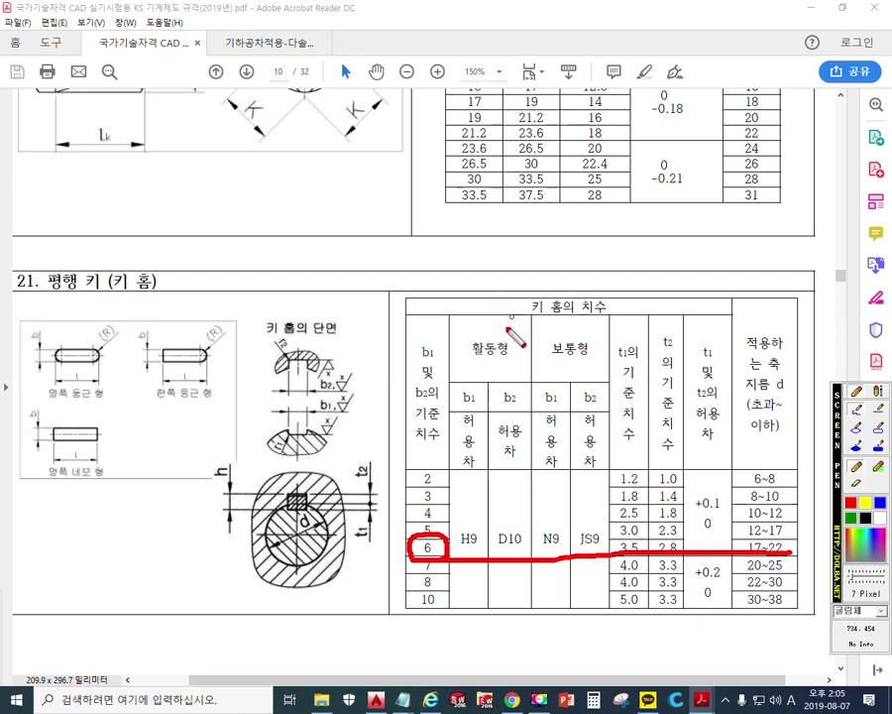
drag(511, 318, 476, 385)
drag(473, 318, 508, 388)
click(561, 377)
mouse_move(599, 319)
mouse_down()
mouse_move(540, 342)
mouse_move(603, 359)
mouse_move(568, 494)
mouse_move(570, 565)
mouse_up()
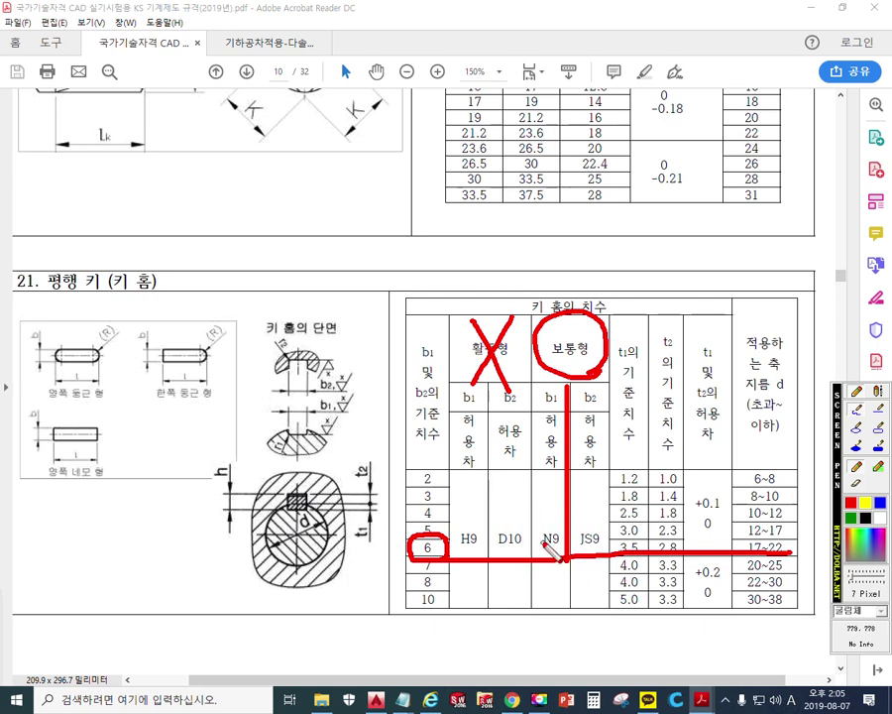
Mark the width b on the double-rounded key figure and write 5N9 above it as the keyway width
mouse_move(22, 349)
mouse_down()
mouse_move(84, 348)
mouse_move(65, 365)
mouse_move(40, 288)
mouse_up()
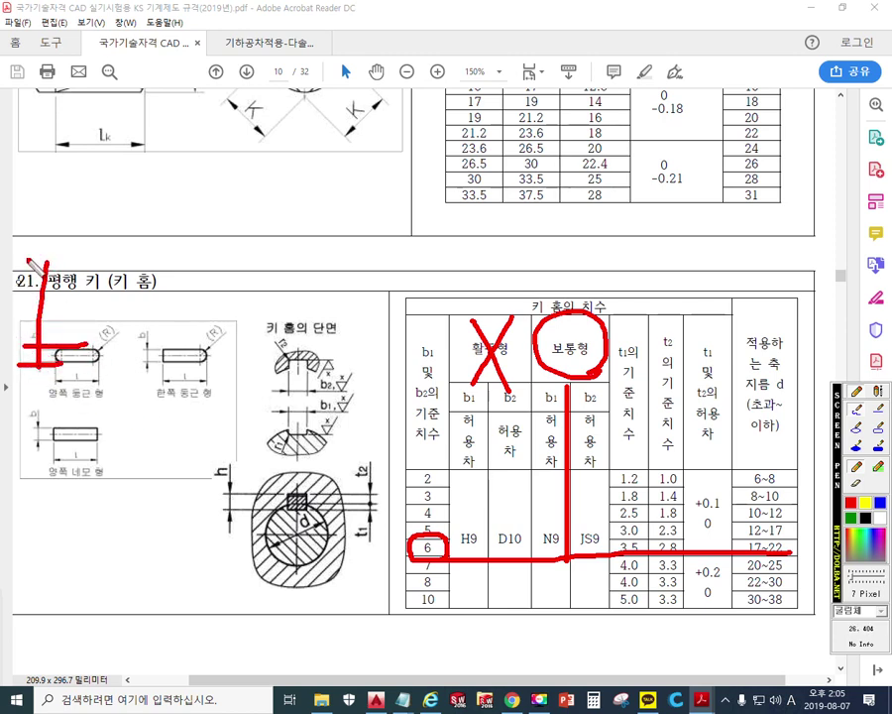
mouse_move(27, 189)
mouse_down()
mouse_move(33, 236)
mouse_move(42, 190)
mouse_move(68, 234)
mouse_up()
mouse_move(67, 190)
mouse_down()
mouse_move(102, 190)
mouse_move(129, 238)
mouse_up()
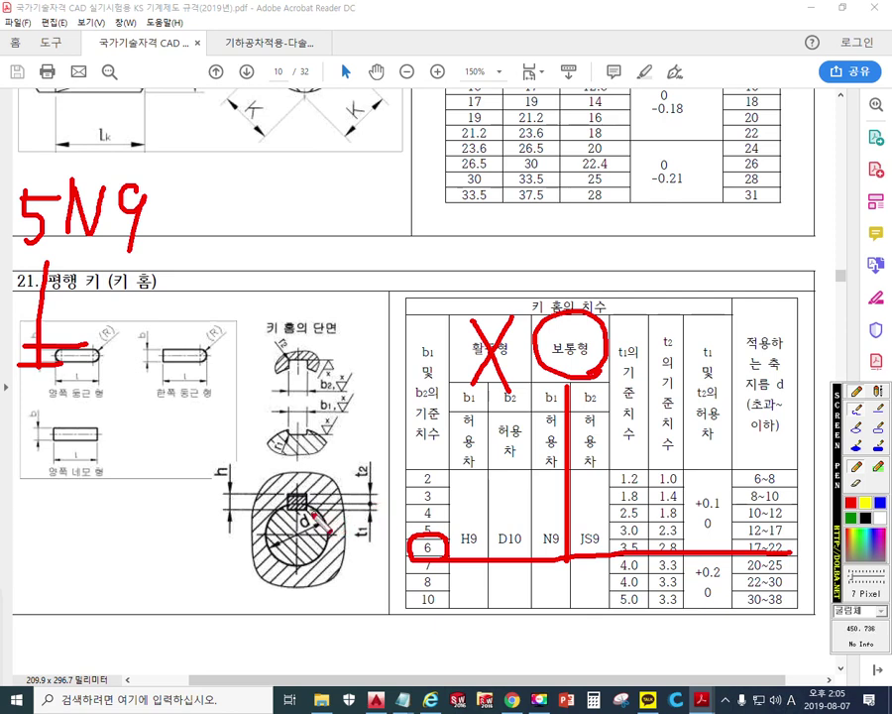
Mark the shaft and its keyway depth t1 in the assembled section figure, circle 3.5 in the table and note t1 = 3.5
drag(311, 514, 382, 514)
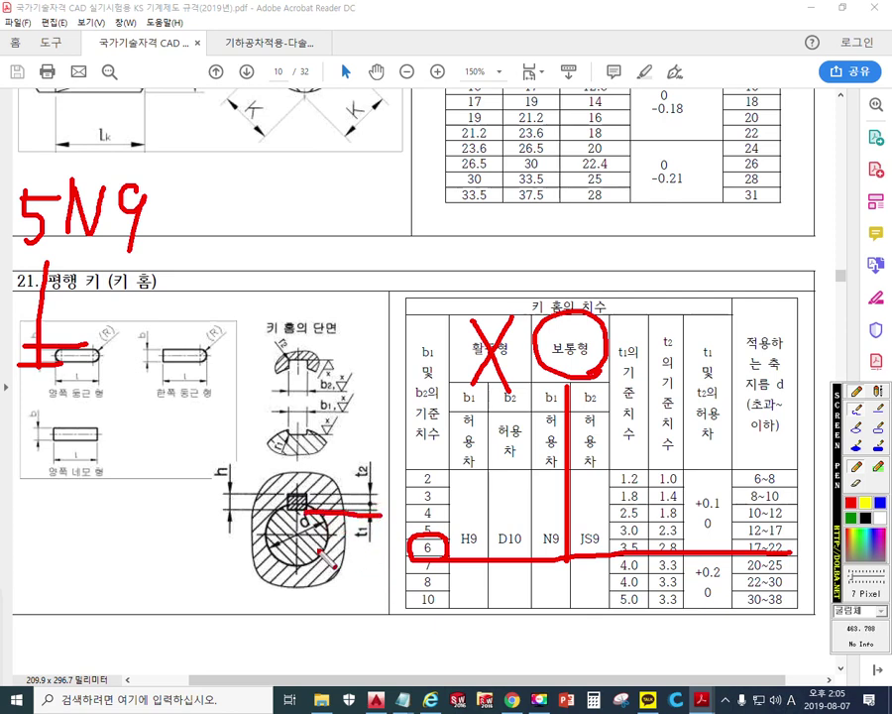
mouse_move(284, 526)
mouse_down()
mouse_move(302, 535)
mouse_move(283, 555)
mouse_move(297, 561)
mouse_up()
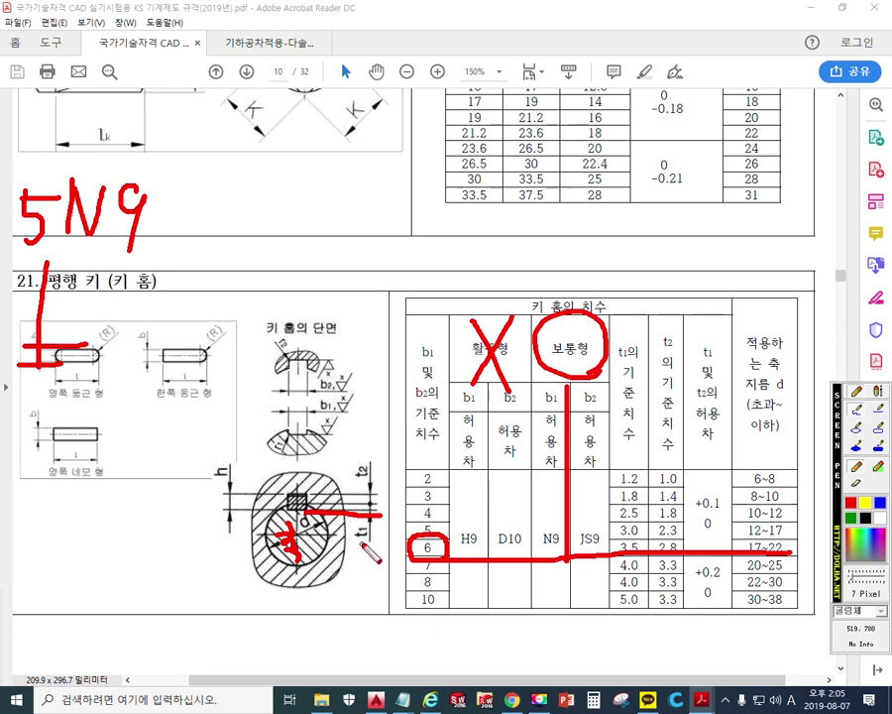
mouse_move(354, 522)
mouse_down()
mouse_move(354, 560)
mouse_move(371, 540)
mouse_move(381, 562)
mouse_up()
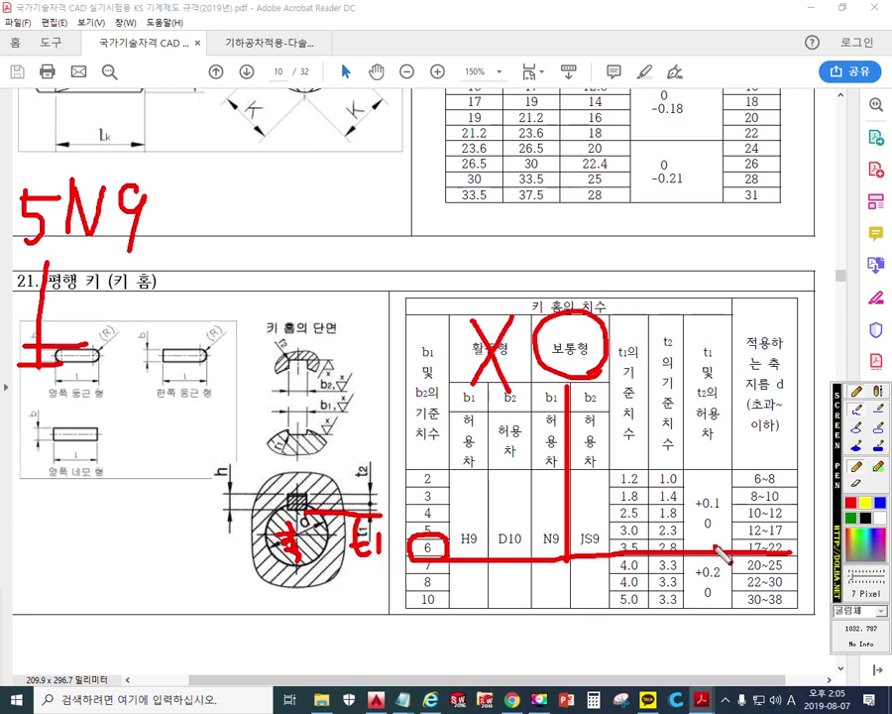
mouse_move(645, 347)
mouse_down()
mouse_move(649, 560)
mouse_move(609, 560)
mouse_move(646, 544)
mouse_up()
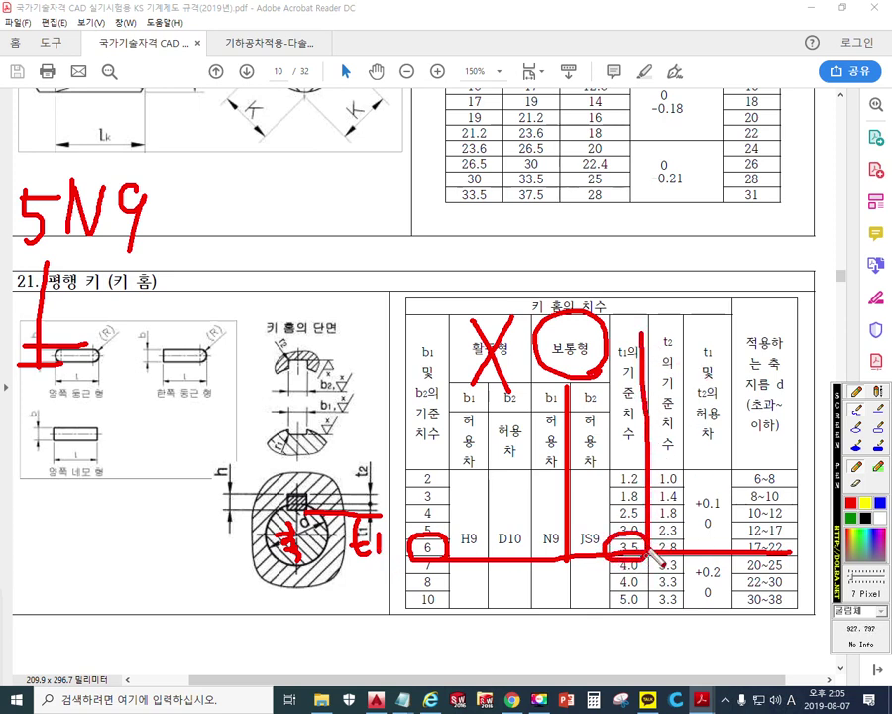
mouse_move(395, 507)
mouse_down()
mouse_move(385, 525)
mouse_move(393, 530)
mouse_up()
mouse_move(410, 483)
mouse_down()
mouse_move(411, 501)
mouse_move(436, 499)
mouse_up()
click(430, 496)
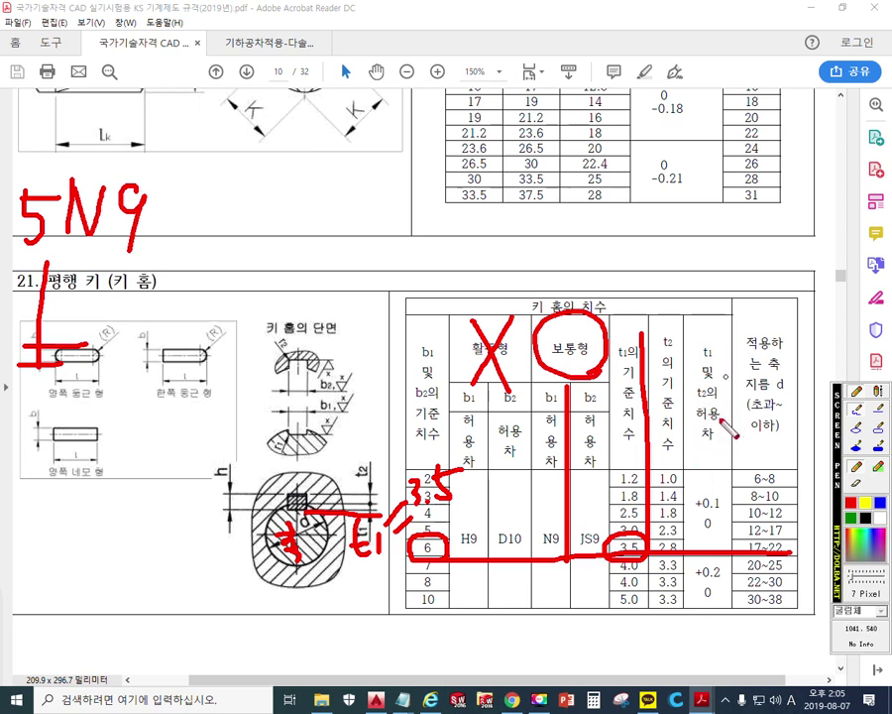
Circle the +0.1/0 entry in the t1 and t2 tolerance column and write +0.1/0 after the noted 3.5 depth
mouse_move(727, 487)
mouse_down()
mouse_move(714, 541)
mouse_move(733, 556)
mouse_up()
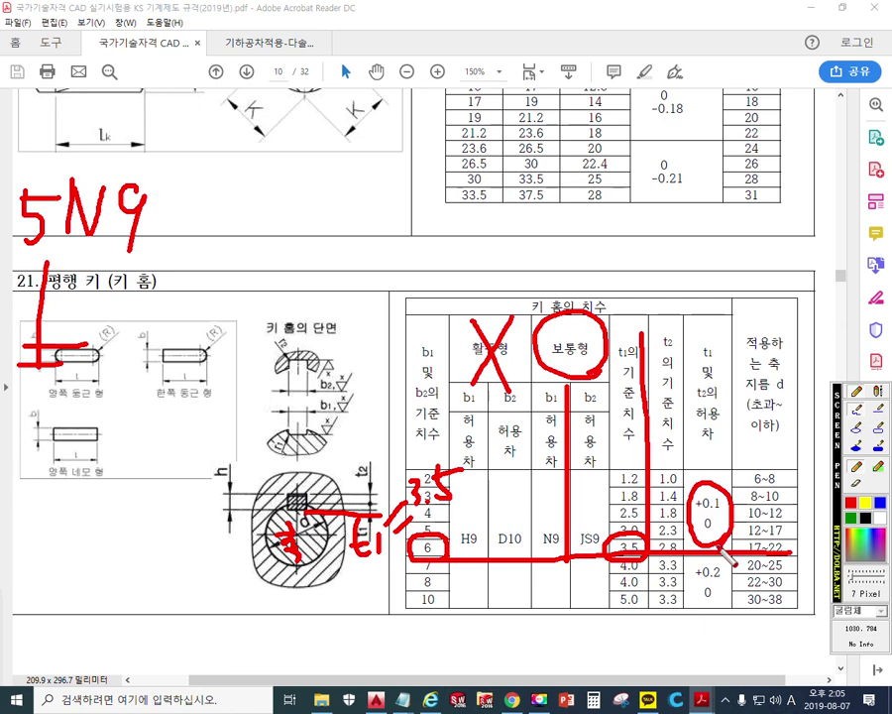
click(475, 446)
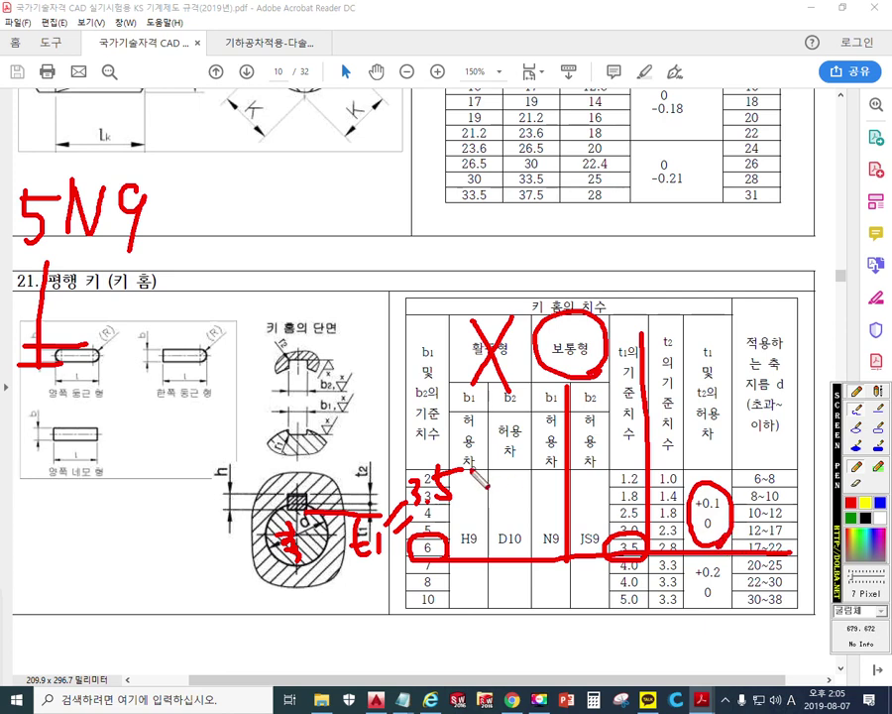
mouse_move(465, 448)
mouse_down()
mouse_move(490, 446)
mouse_move(477, 462)
mouse_move(528, 447)
mouse_move(495, 482)
mouse_move(496, 470)
mouse_up()
click(517, 446)
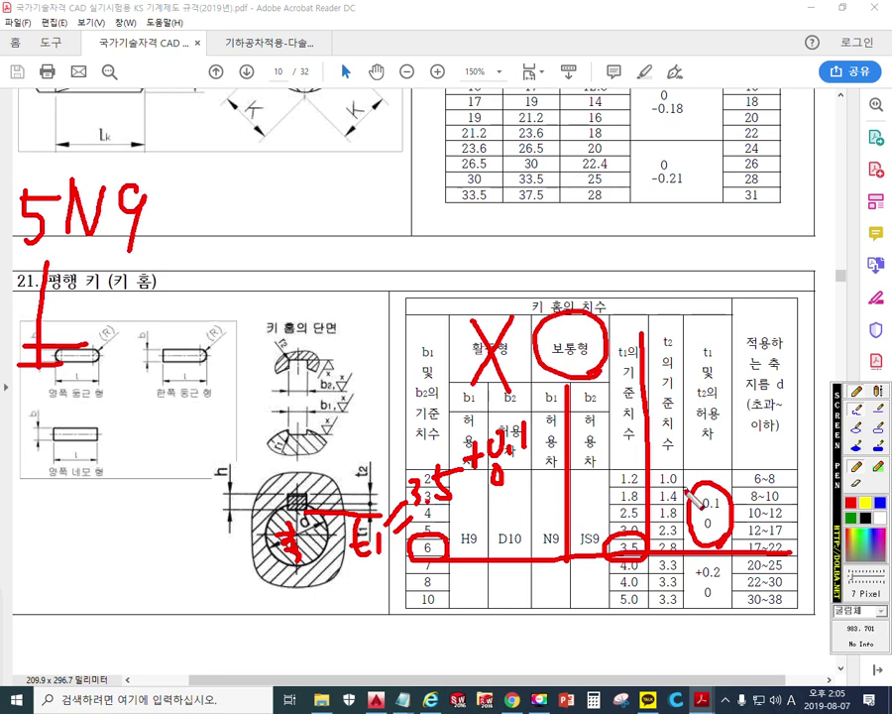
drag(568, 453, 646, 452)
drag(561, 431, 557, 457)
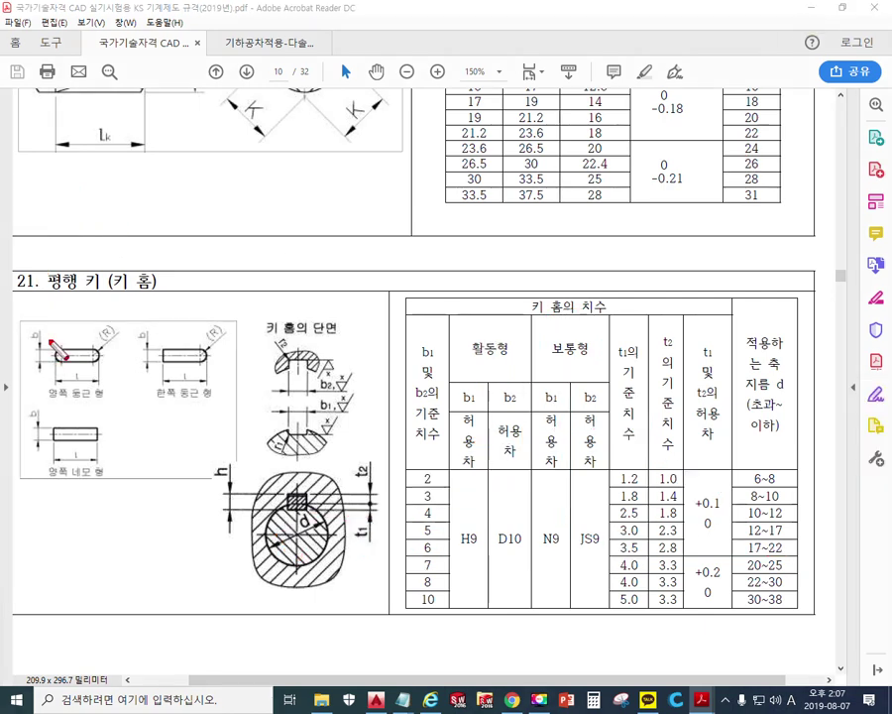
Draw extension lines and arrows marking the overall length of the double-rounded key figure and label it l
mouse_move(51, 325)
mouse_down()
mouse_move(51, 397)
mouse_move(102, 382)
mouse_move(117, 363)
mouse_move(124, 397)
mouse_up()
drag(52, 384, 35, 371)
drag(52, 385, 38, 402)
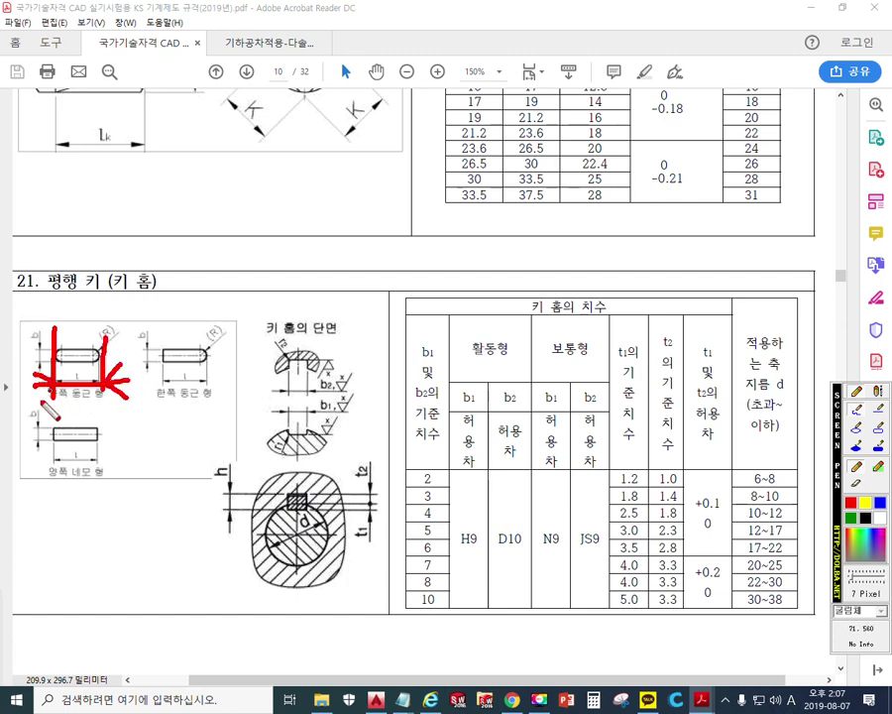
drag(77, 364, 78, 389)
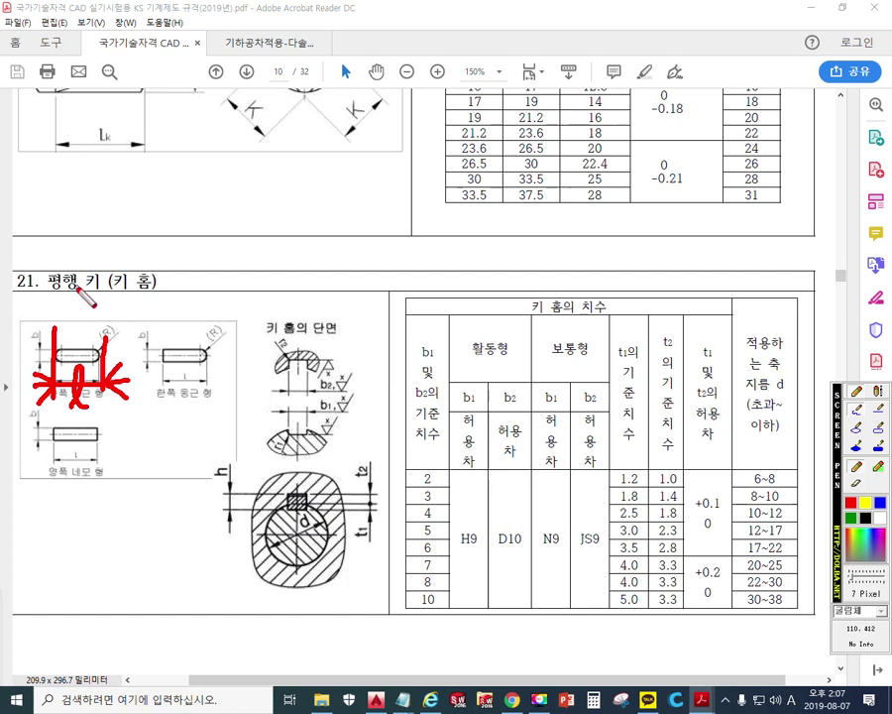
Note the key length beside the l label as 19 with tolerance +0.1/0
drag(103, 408, 129, 437)
drag(144, 461, 144, 461)
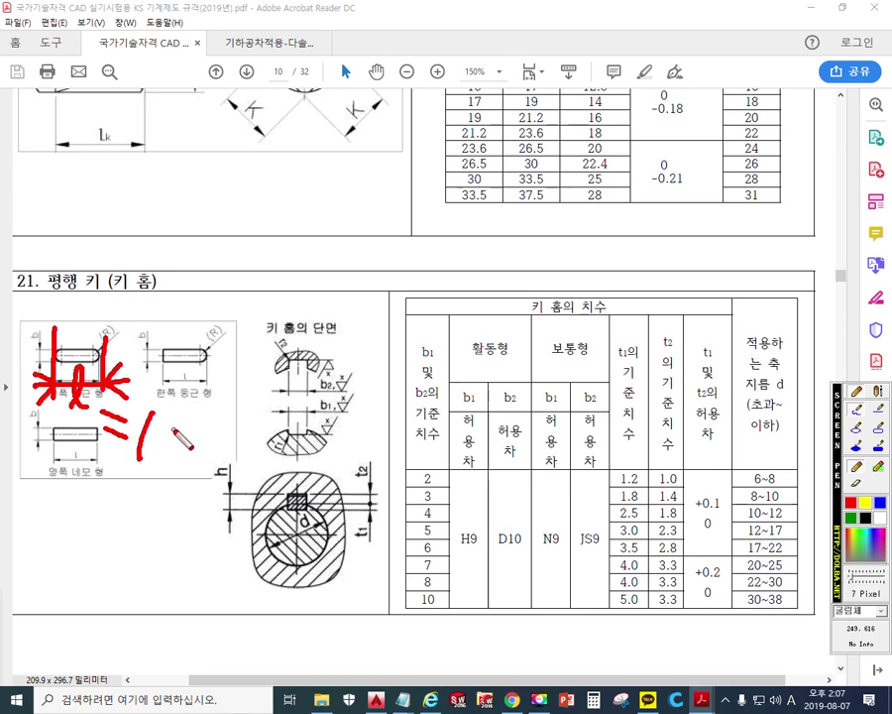
mouse_move(153, 436)
mouse_down()
mouse_move(165, 408)
mouse_move(157, 428)
mouse_move(168, 461)
mouse_up()
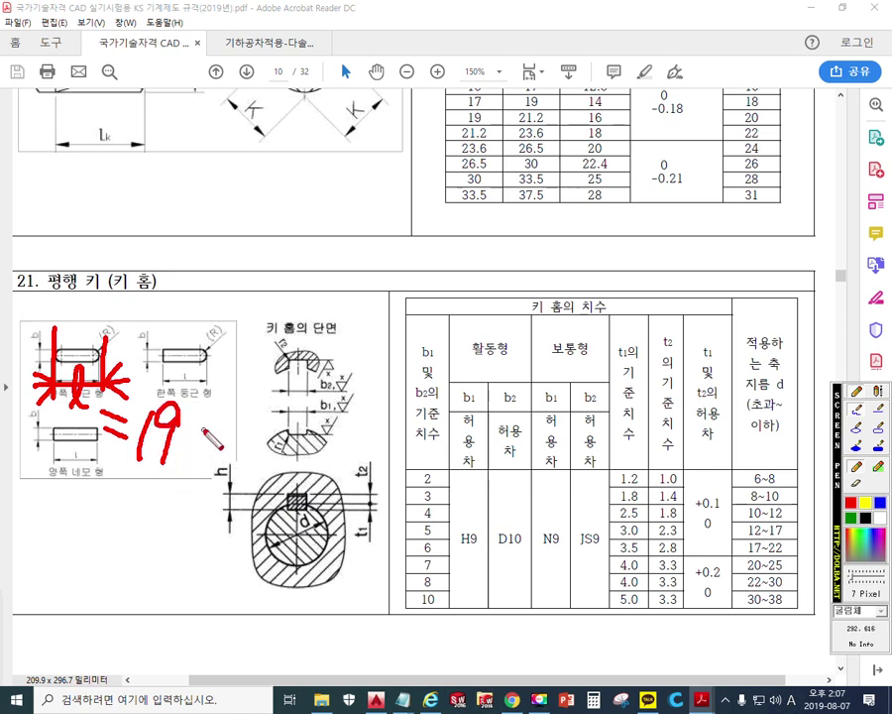
mouse_move(191, 413)
mouse_down()
mouse_move(206, 414)
mouse_move(198, 432)
mouse_move(226, 423)
mouse_move(244, 433)
mouse_move(212, 458)
mouse_move(219, 445)
mouse_up()
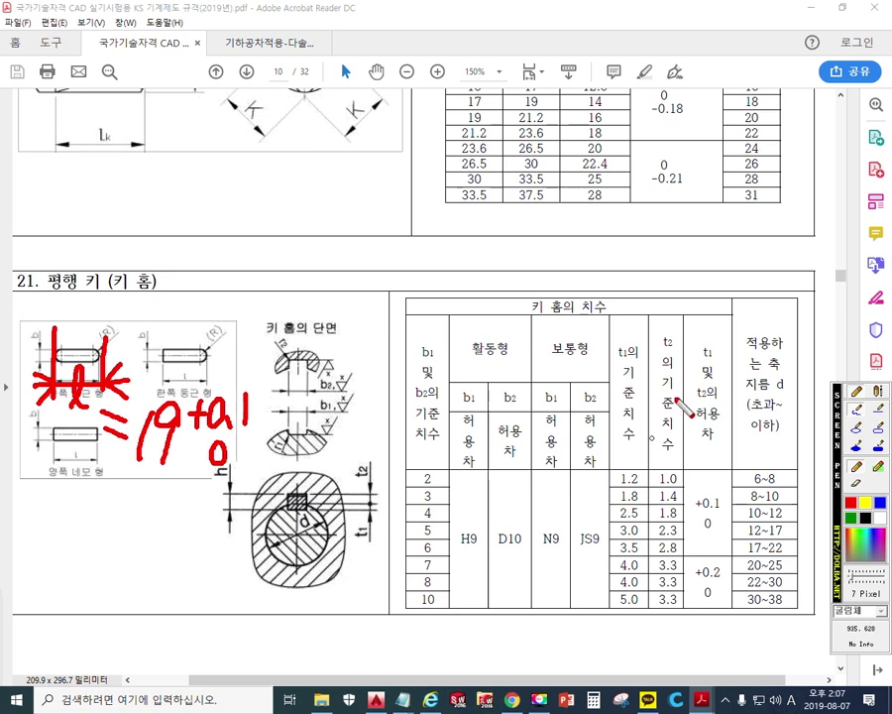
Circle the t1 and t2 tolerance heading, link it by an arrow to the length tolerance, and write a circled +0.2/0 below
drag(734, 437, 694, 428)
drag(683, 384, 724, 454)
mouse_move(684, 382)
mouse_down()
mouse_move(510, 250)
mouse_move(268, 377)
mouse_move(316, 388)
mouse_up()
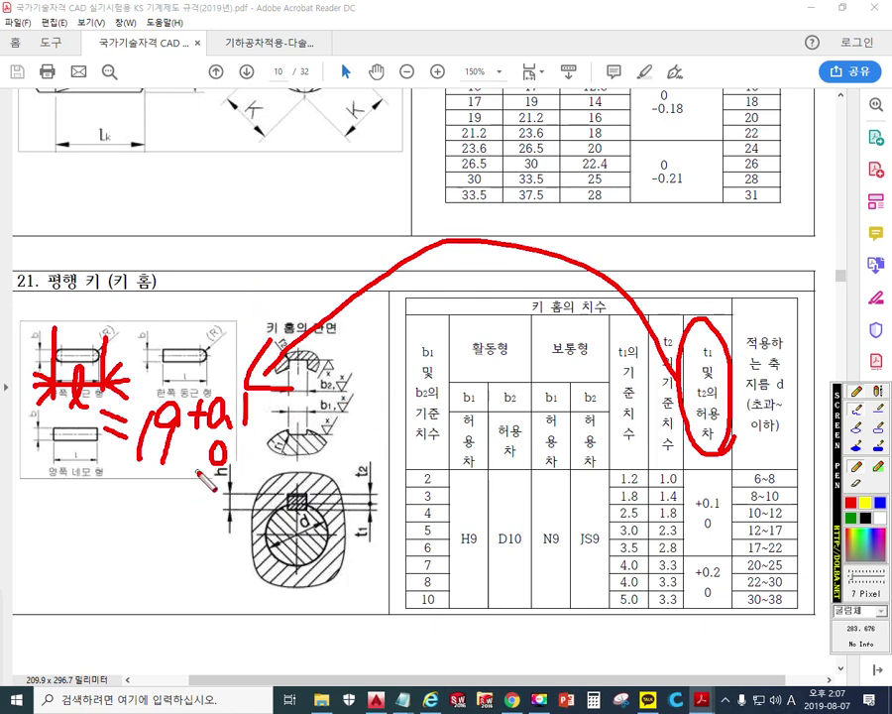
mouse_move(183, 501)
mouse_down()
mouse_move(184, 526)
mouse_move(203, 504)
mouse_move(227, 523)
mouse_move(207, 571)
mouse_move(170, 577)
mouse_move(230, 583)
mouse_up()
click(215, 523)
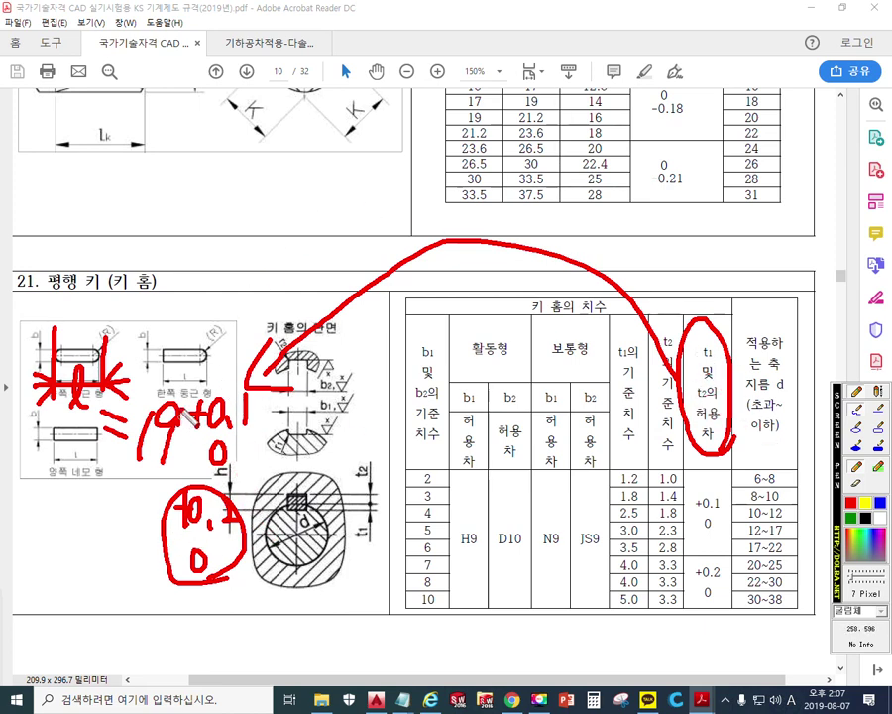
Clear the pen marks, minimize the KS standard PDF, and switch to the gearbox shaft drawing in AutoCAD at full-window size
key(Escape)
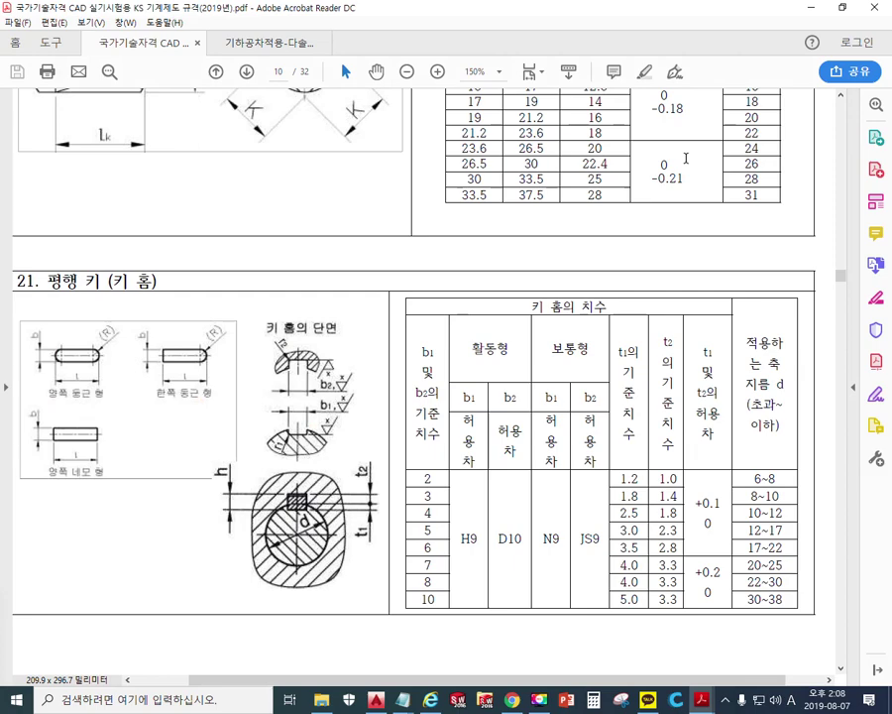
click(812, 15)
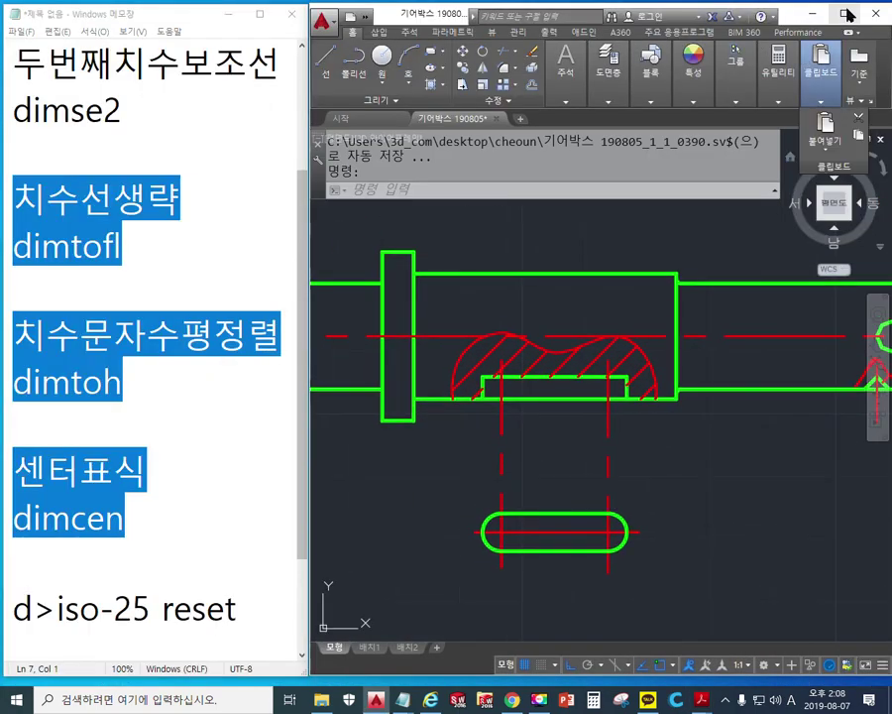
click(843, 13)
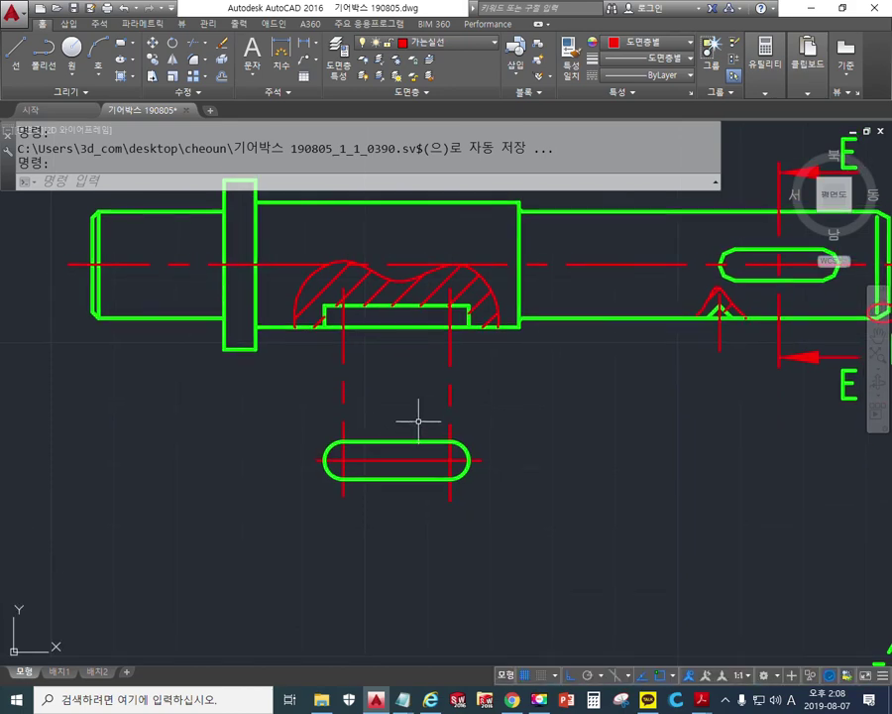
scroll(418, 418, up, 2)
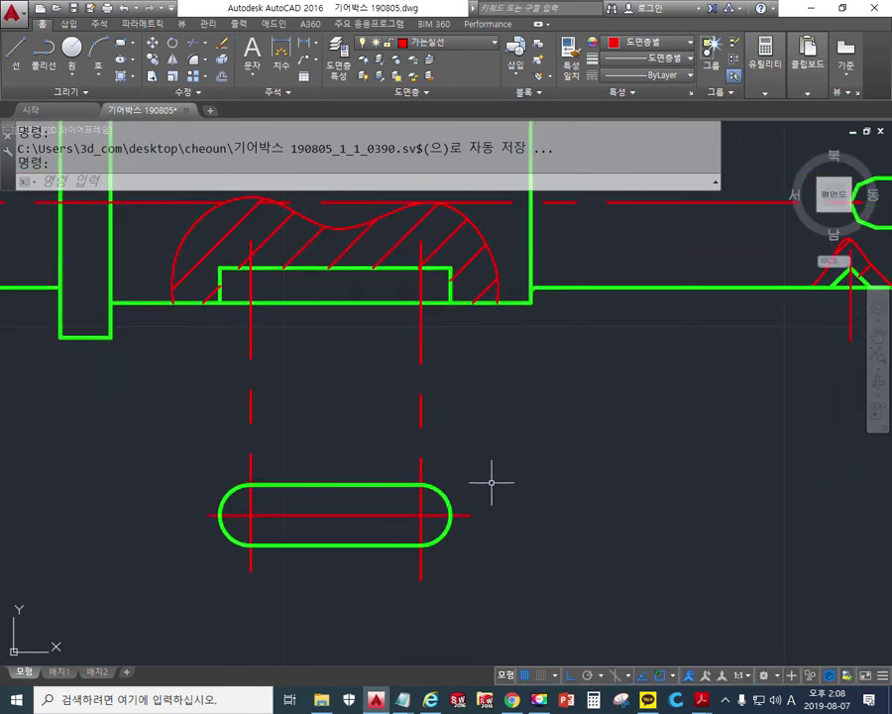
scroll(496, 490, down, 2)
mouse_move(496, 490)
mouse_down()
mouse_move(472, 466)
mouse_move(472, 481)
mouse_move(468, 438)
mouse_move(485, 436)
mouse_up()
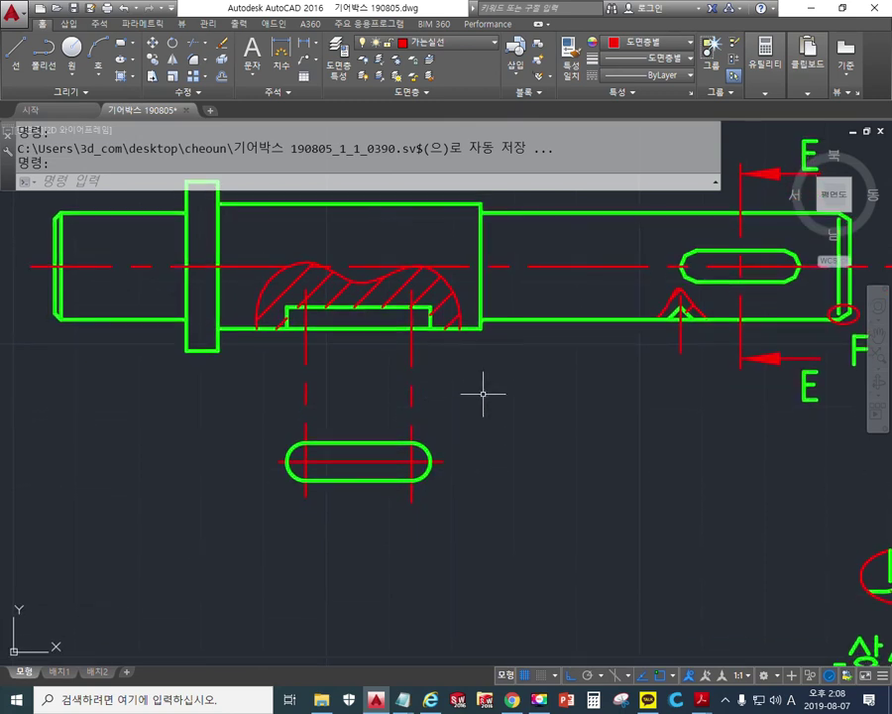
Add a vertical linear dimension for the width of the keyway's detail view, with N9 appended so it reads 6N9
text(dimlin)
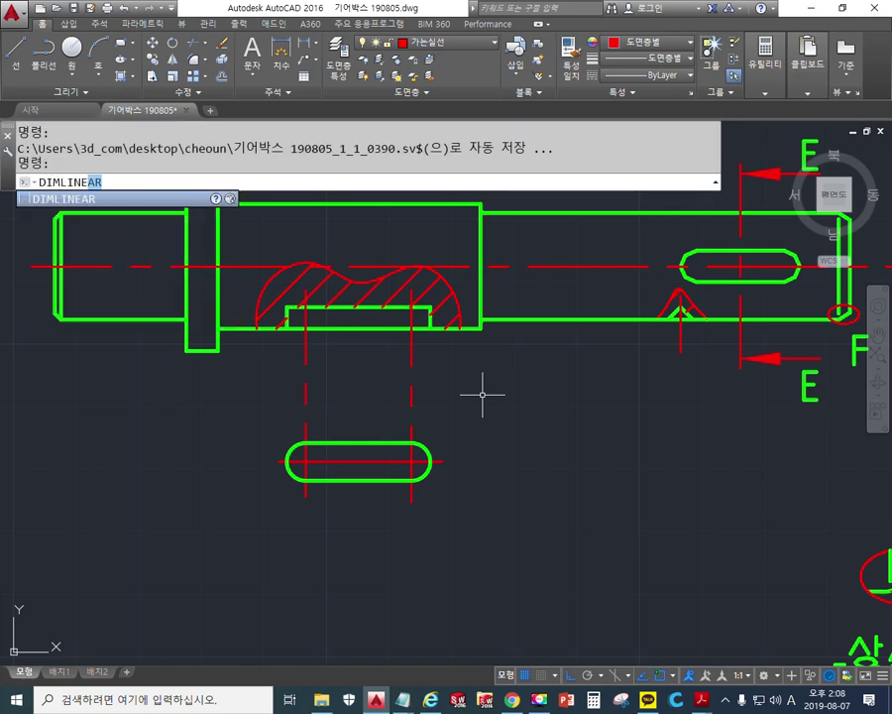
key(Return)
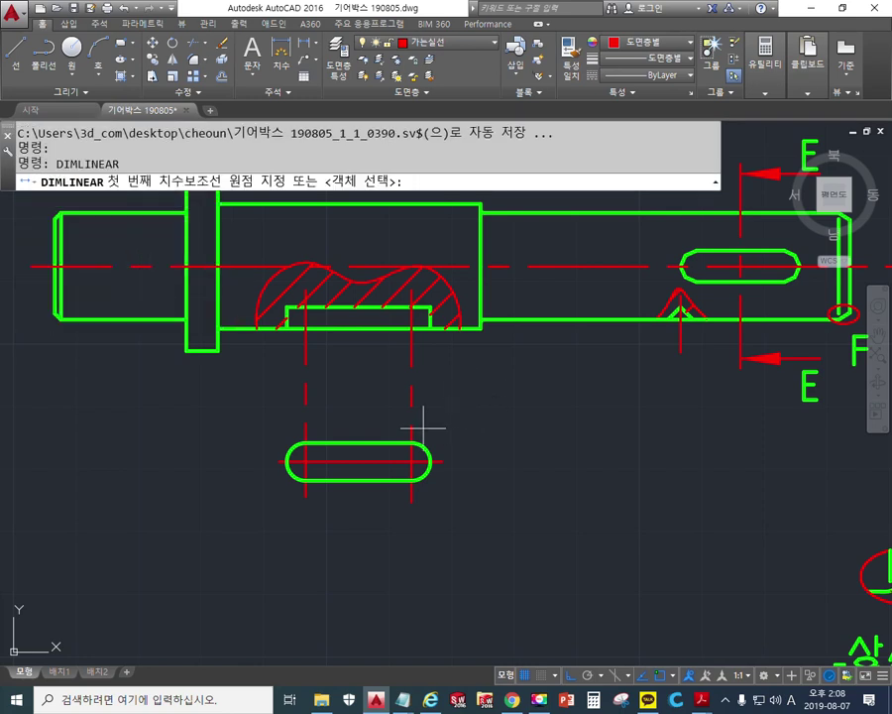
click(411, 460)
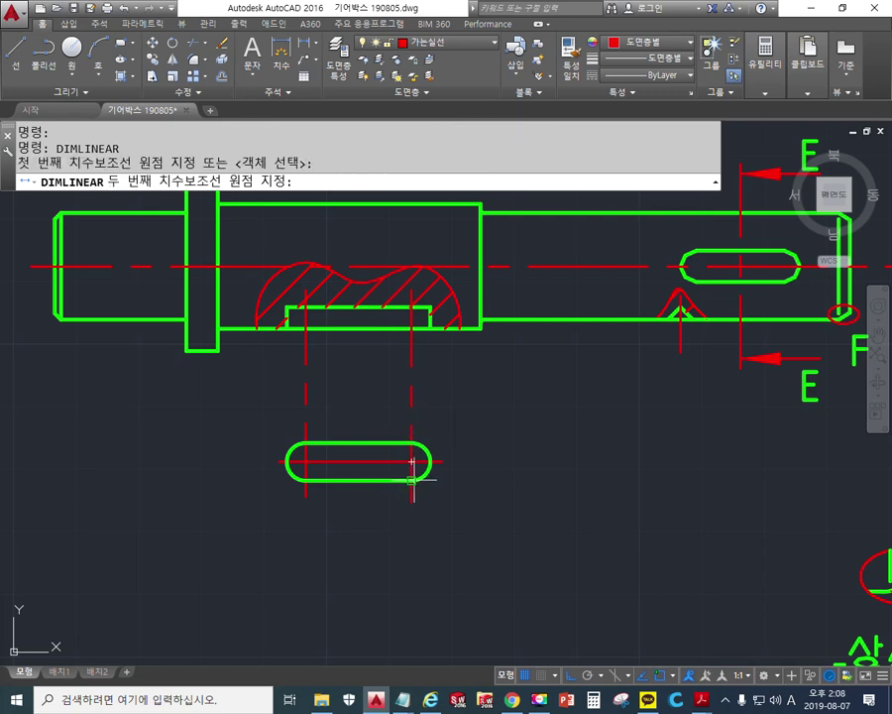
click(412, 481)
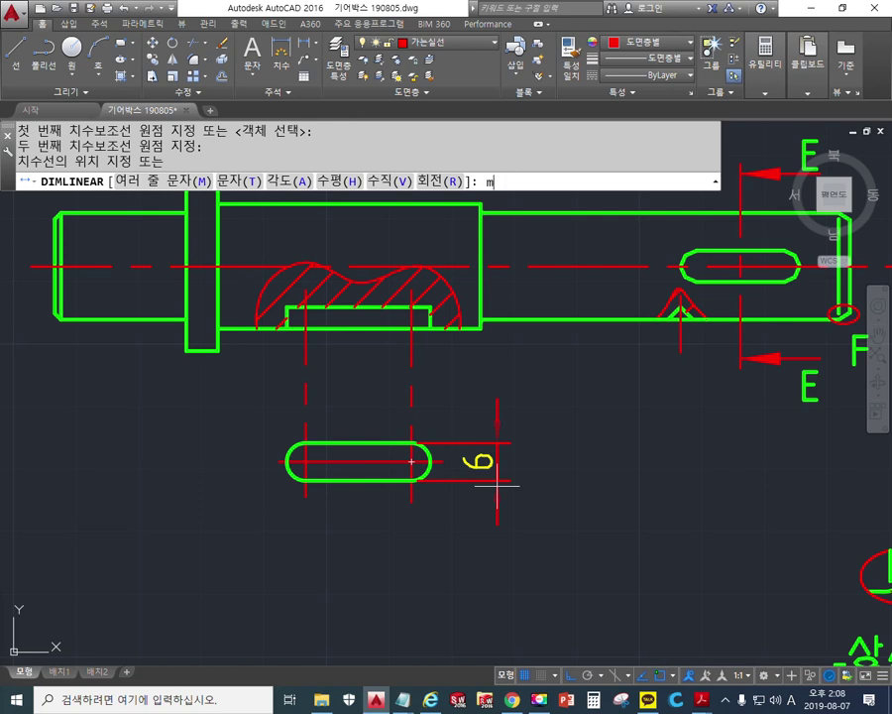
key(Return)
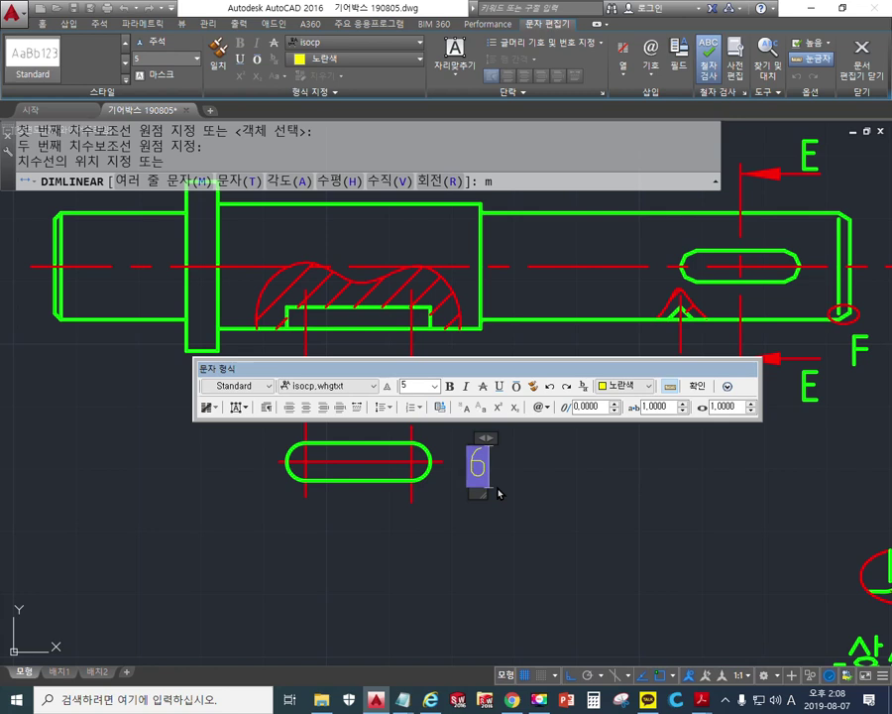
text(N)
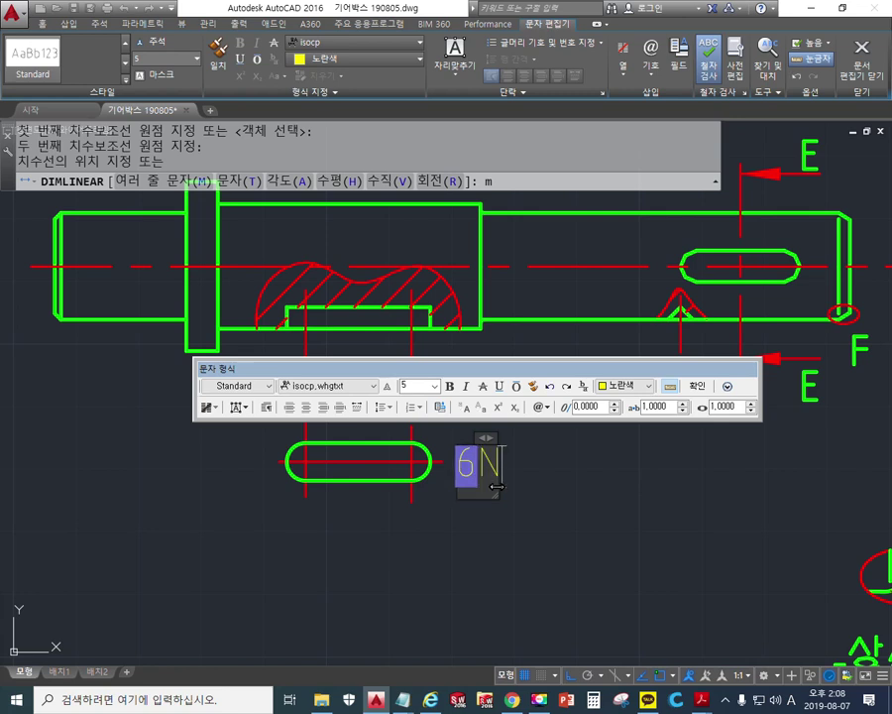
text(9)
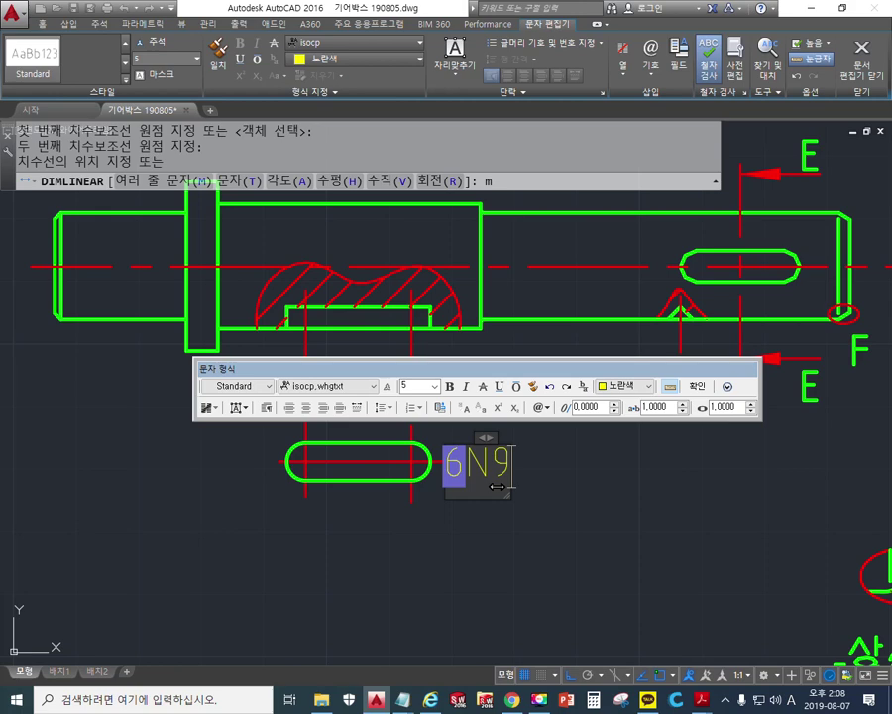
click(697, 386)
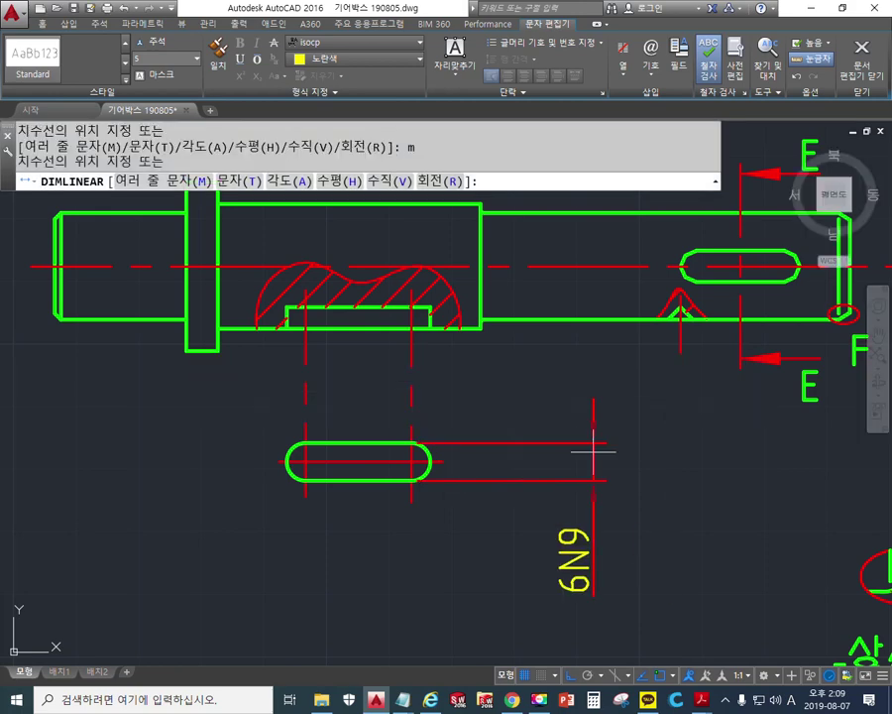
click(472, 517)
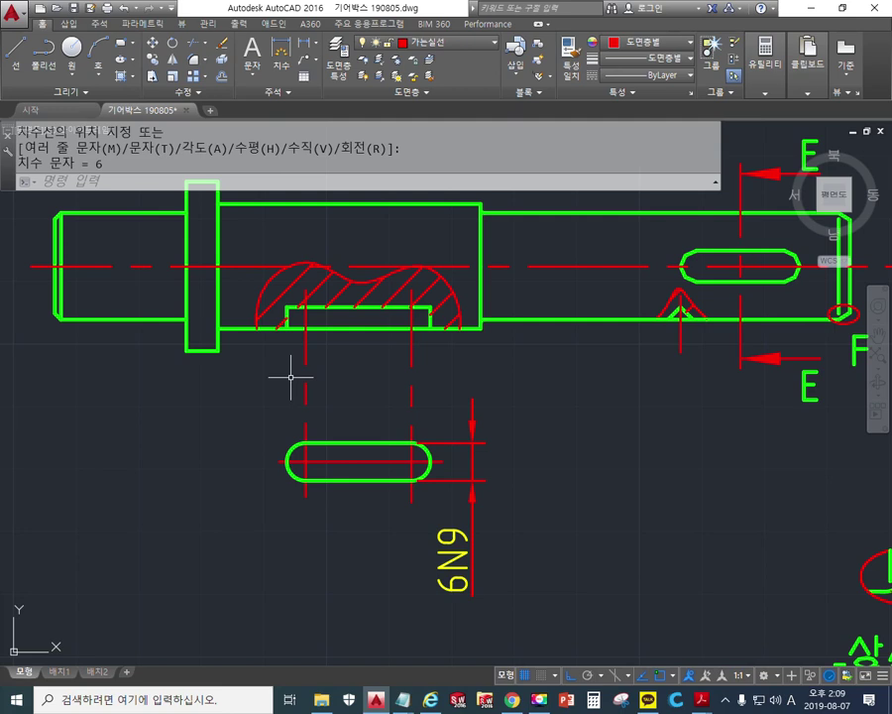
Start a vertical linear dimension from the shaft's lower edge to the keyway floor in the broken-out section and open its multiline text
key(Return)
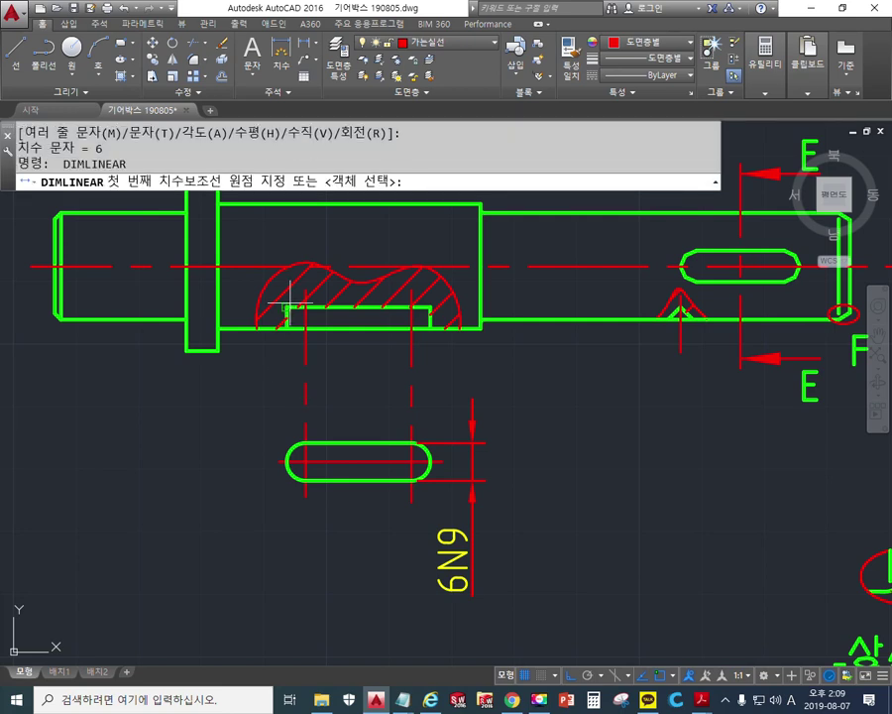
click(258, 327)
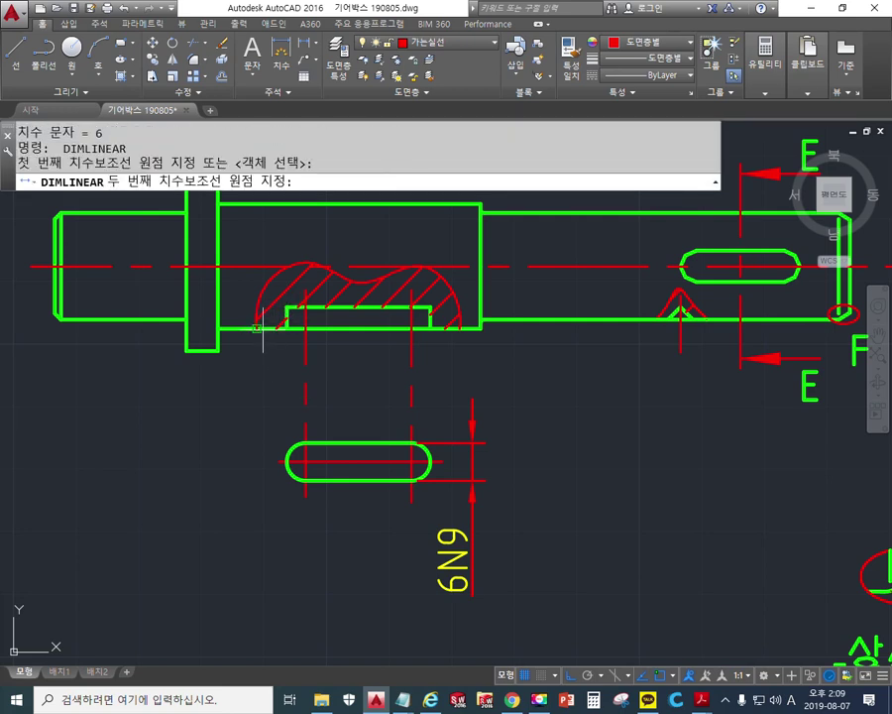
click(286, 307)
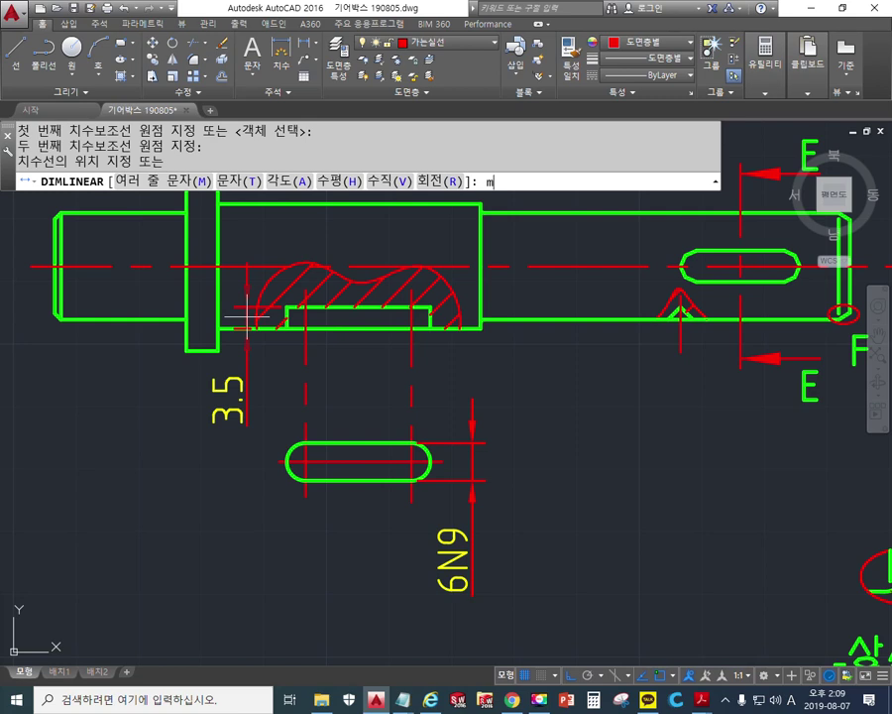
text(m)
key(Return)
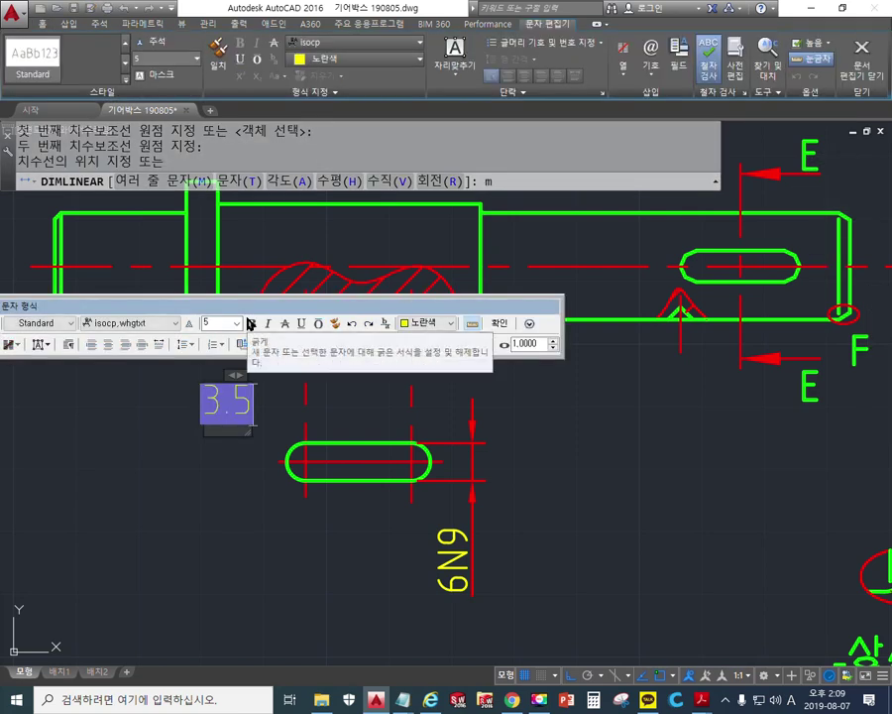
Append the tolerance +0.1^ 0 to the depth text at height 2.5 and stack it
click(214, 322)
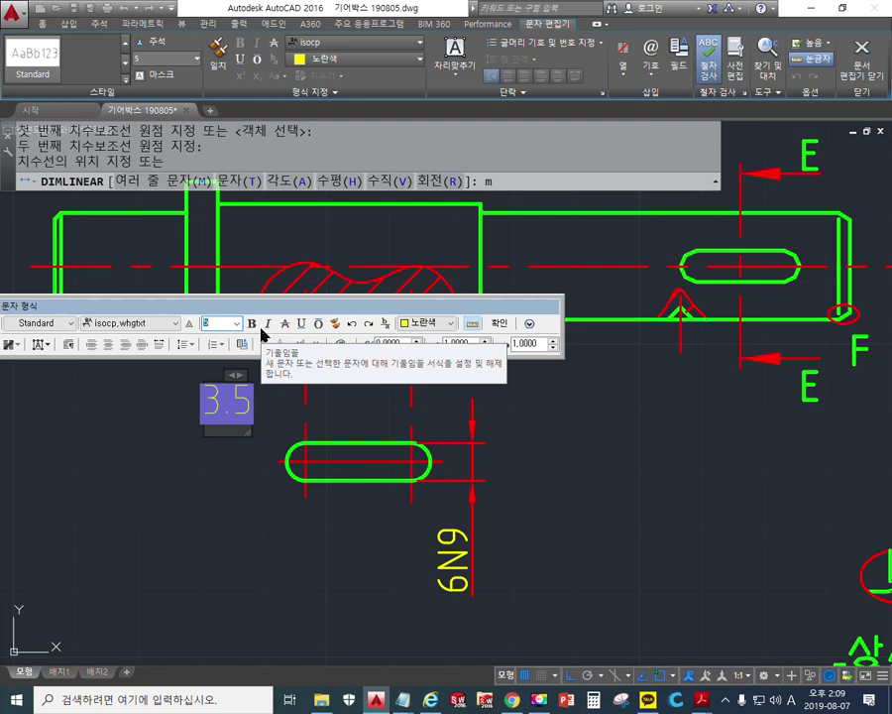
text(2.)
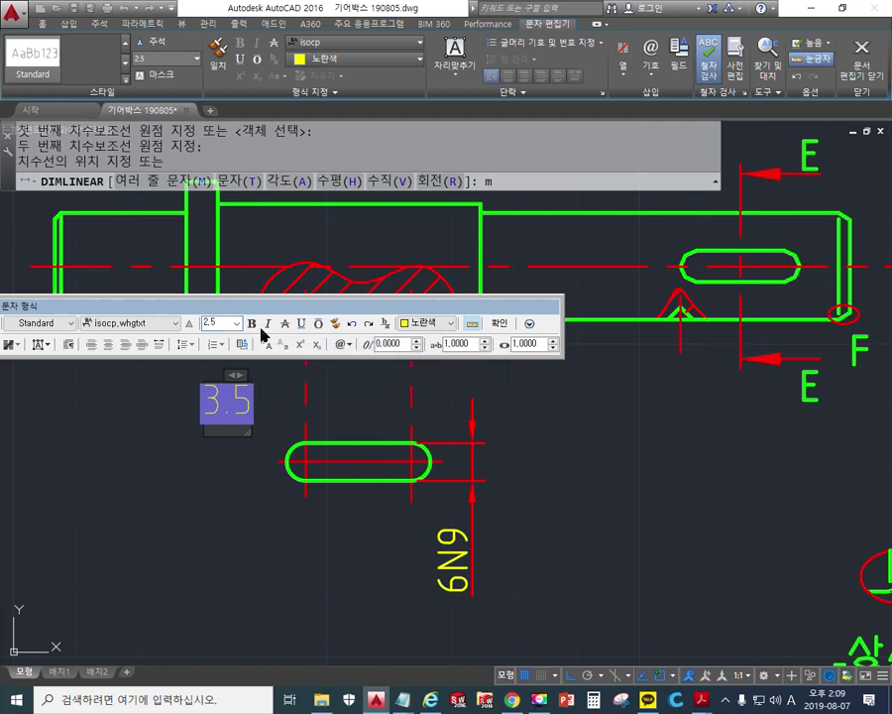
key(Return)
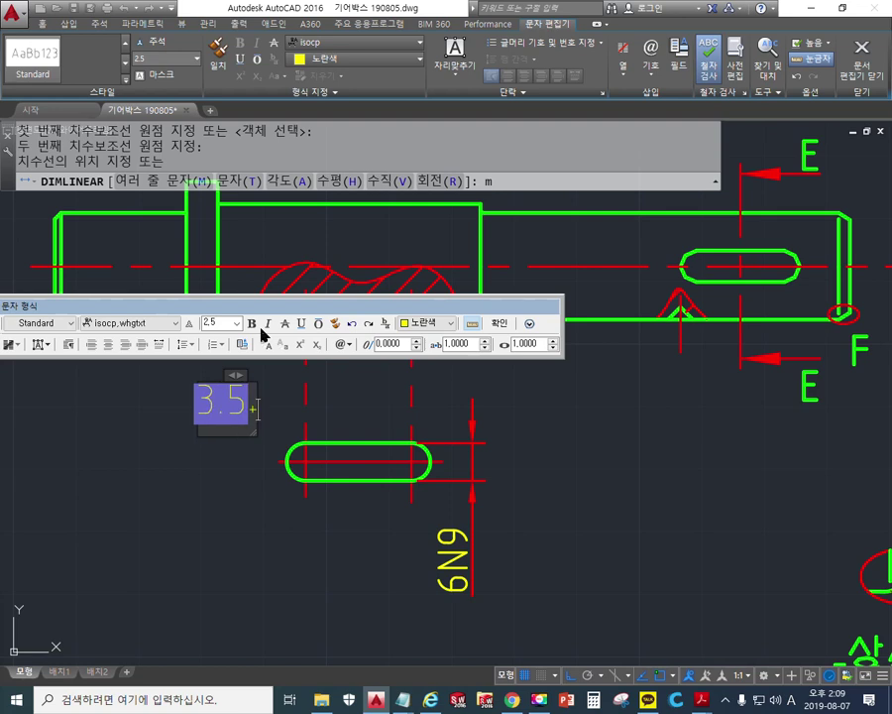
text(+0.1)
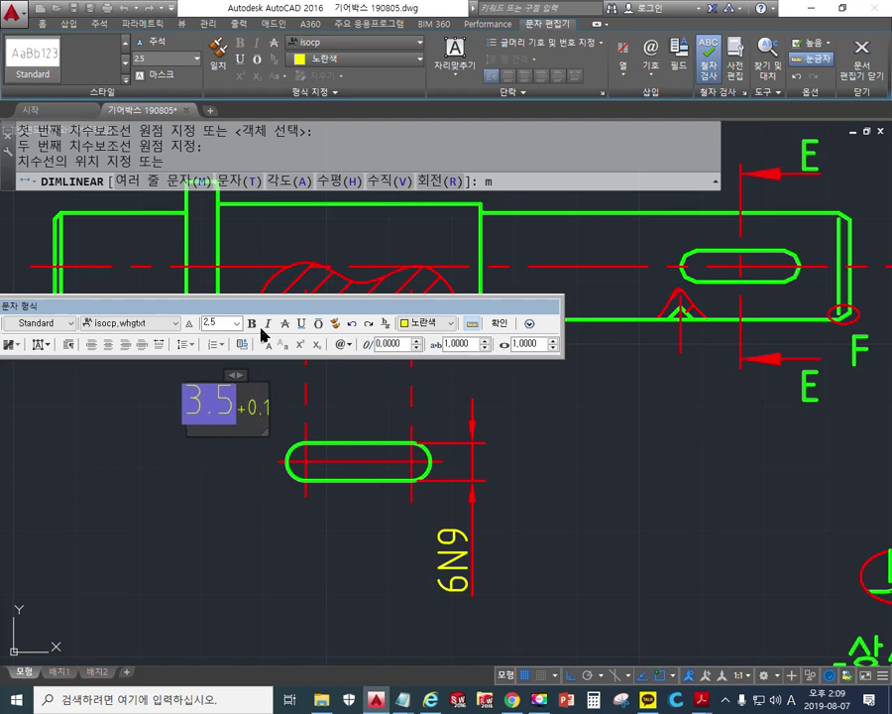
text(^)
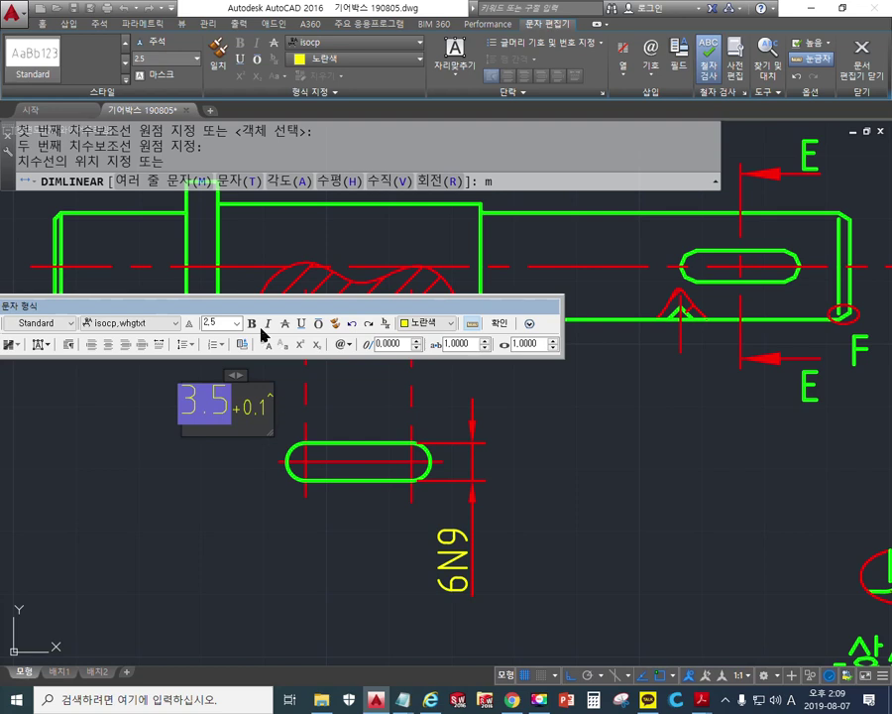
text( 0)
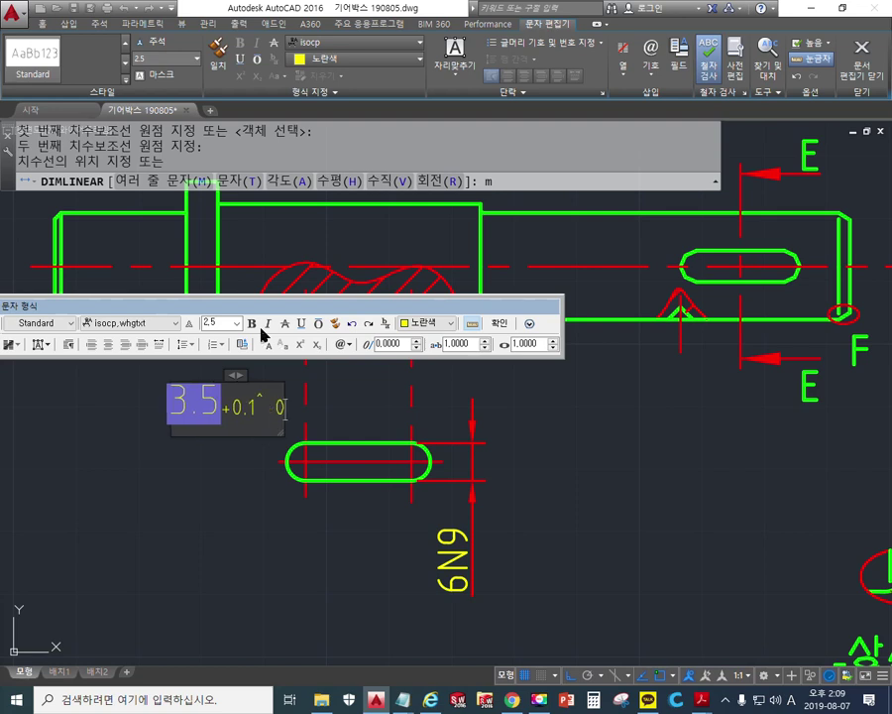
drag(224, 415, 307, 424)
right_click(253, 407)
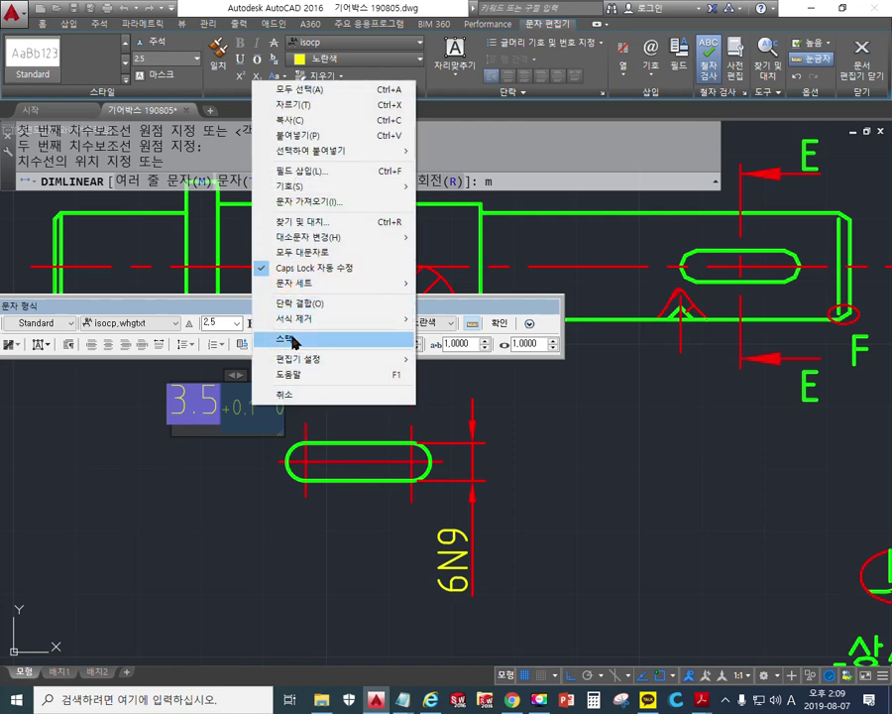
click(291, 340)
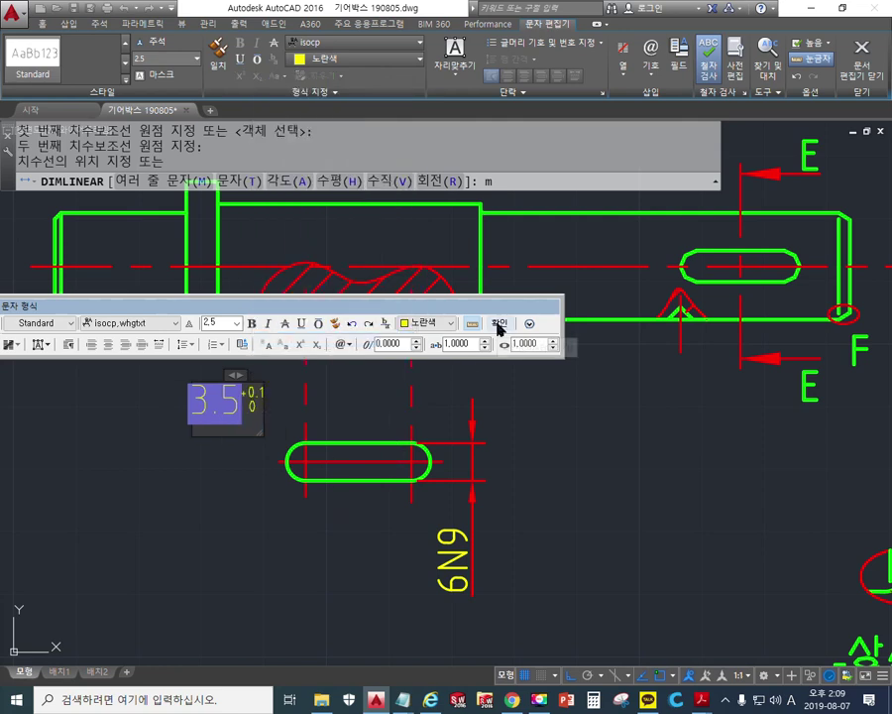
Select the stacked depth tolerance, circle it with the screen pen, and clear the mark
click(250, 396)
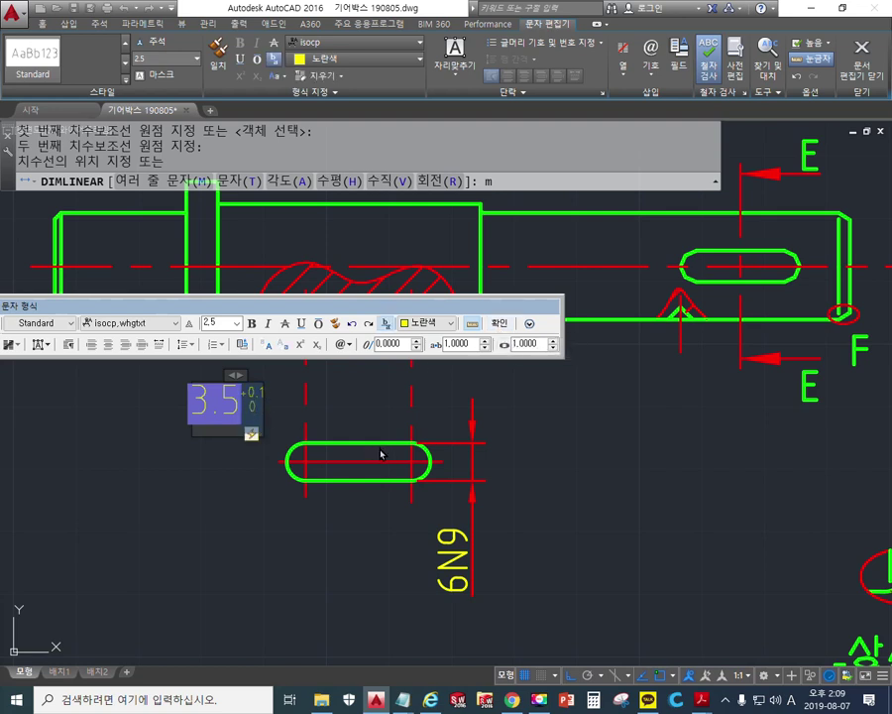
key(F9)
mouse_move(282, 417)
mouse_down()
mouse_move(253, 411)
mouse_move(287, 408)
mouse_move(278, 426)
mouse_up()
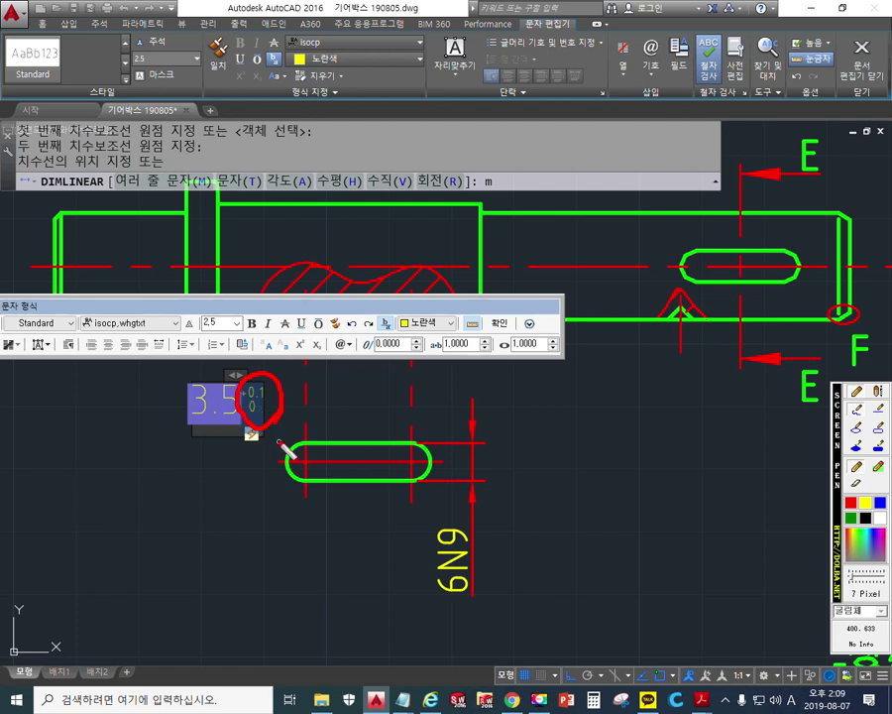
key(Escape)
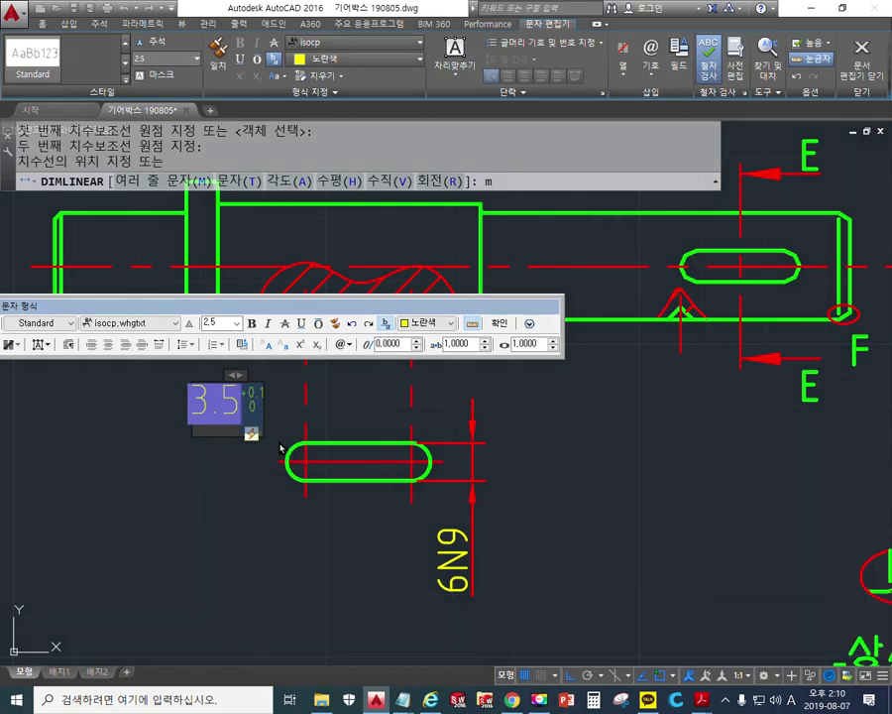
Accept the edited depth text and place the dimension beside the broken-out section, between the shaft collar and the keyway
click(491, 327)
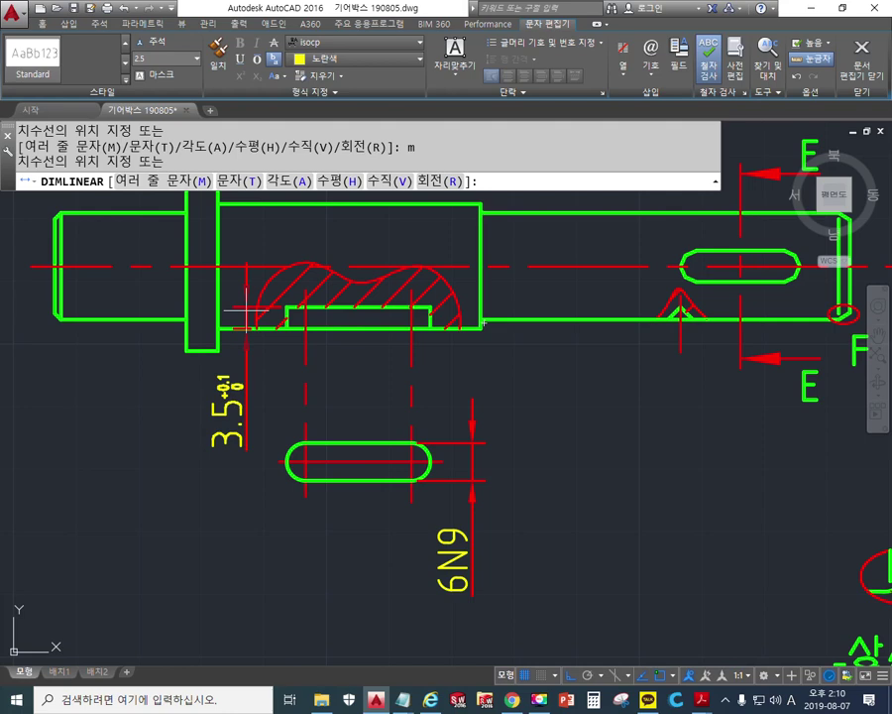
click(246, 307)
mouse_move(312, 383)
mouse_down()
mouse_move(287, 400)
mouse_move(361, 391)
mouse_up()
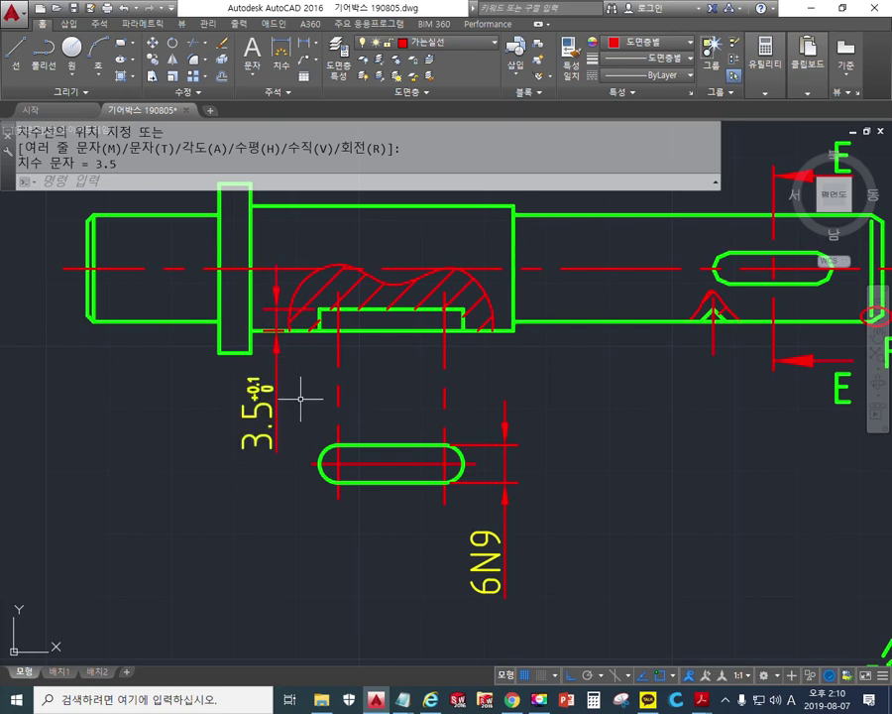
Circle the keyway depth dimension with the screen pen, draw lines across its text, and clear the marks
key(F12)
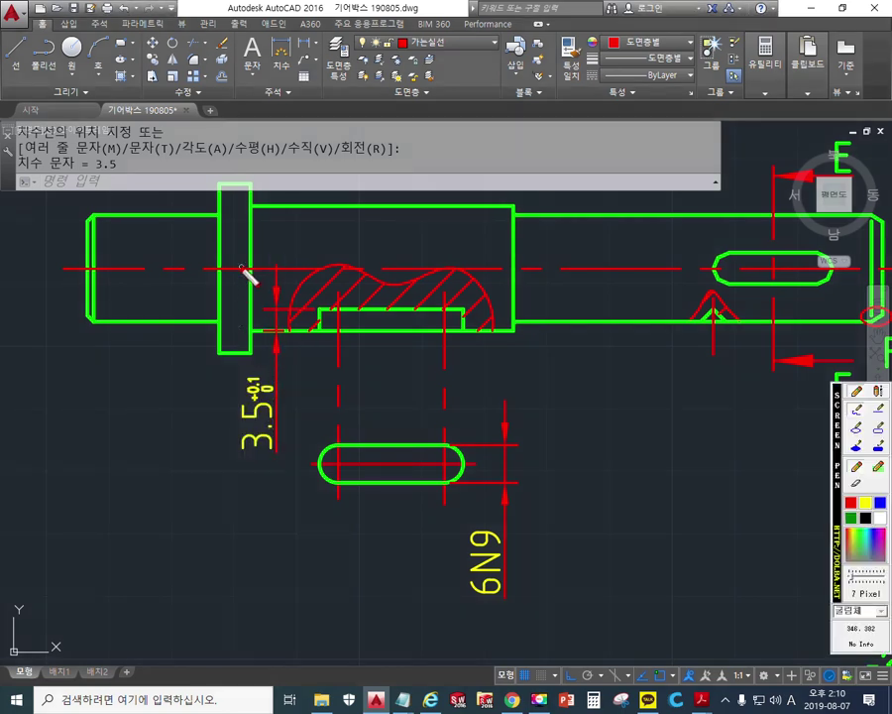
drag(297, 459, 279, 363)
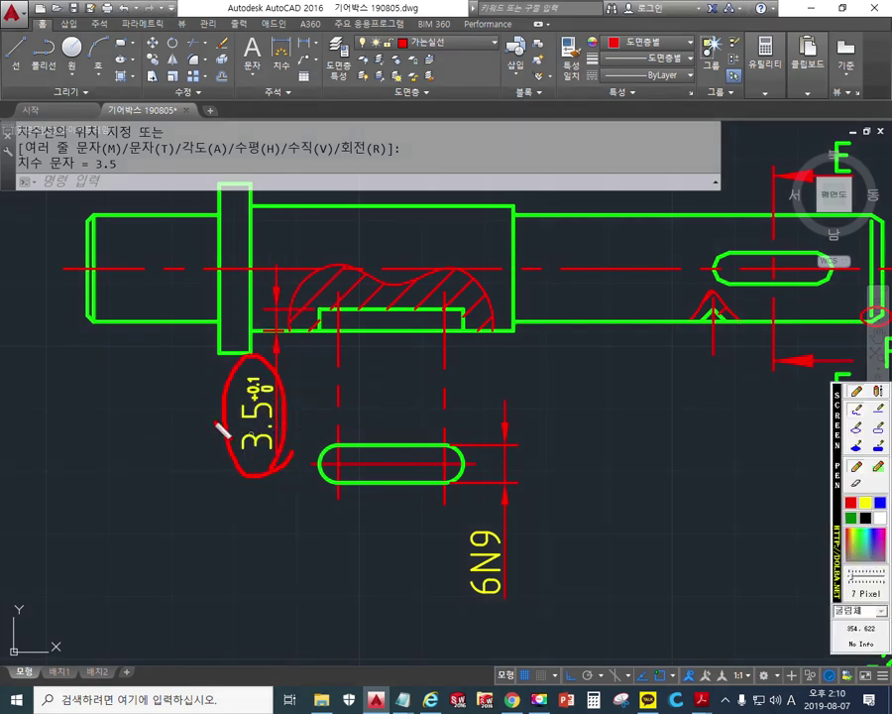
drag(91, 375, 327, 391)
drag(247, 345, 249, 498)
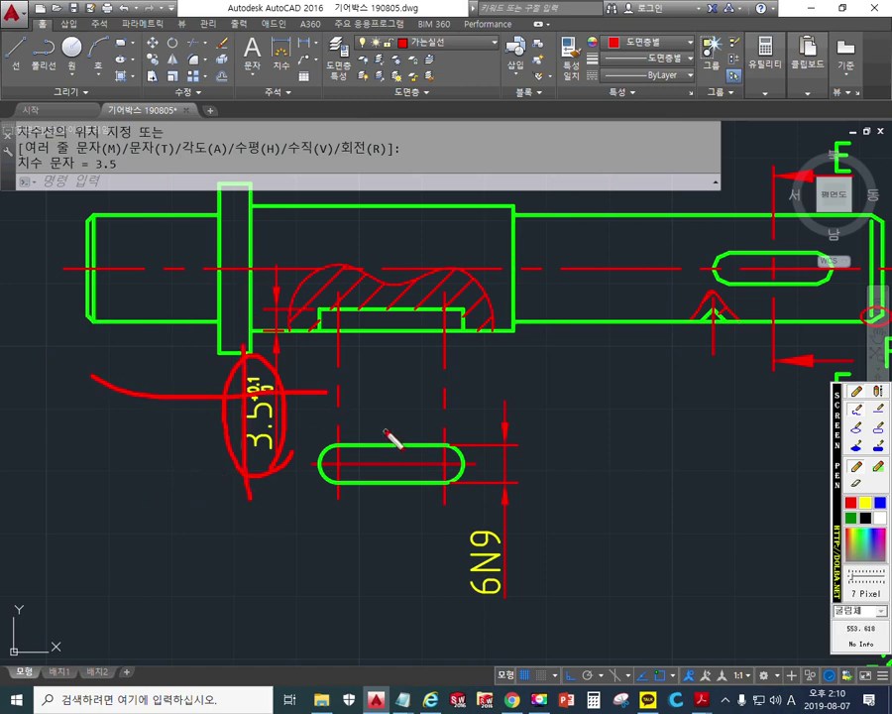
key(Escape)
Dimension the keyway depth at mid-length of the broken-out section, snapping perpendicular to the shaft edge, with the stacked +0.1/0 tolerance pasted into its text
mouse_move(359, 390)
mouse_down()
mouse_move(335, 379)
mouse_move(308, 384)
mouse_up()
scroll(327, 327, up, 3)
key(Return)
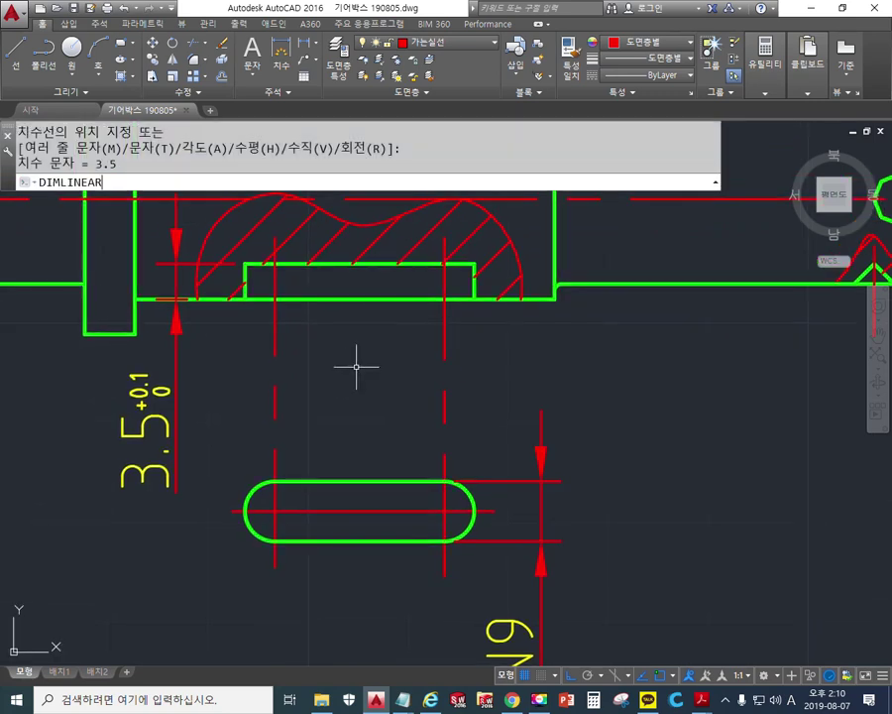
click(359, 277)
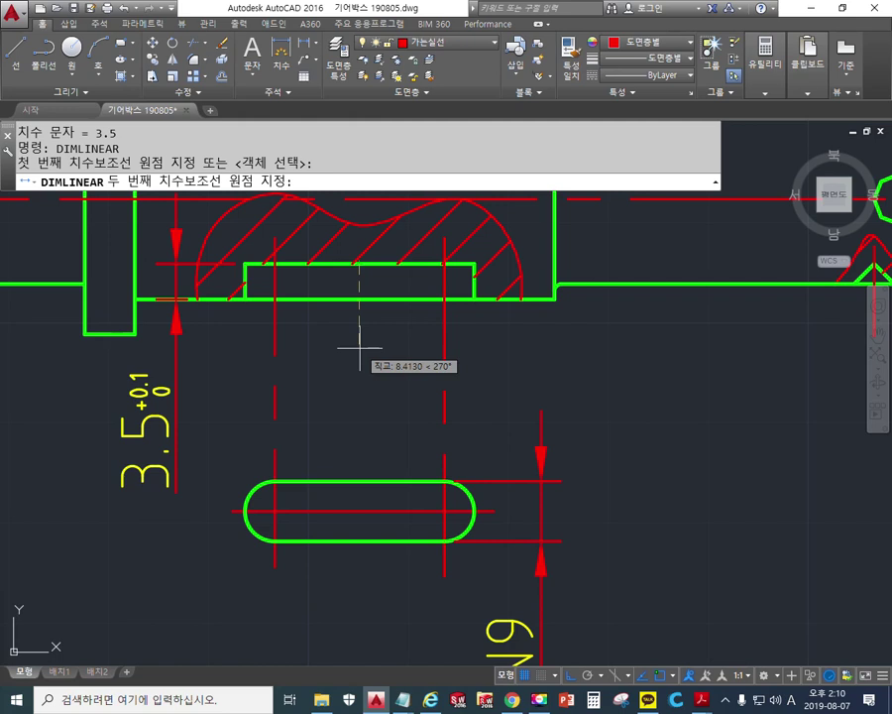
text(per)
key(Return)
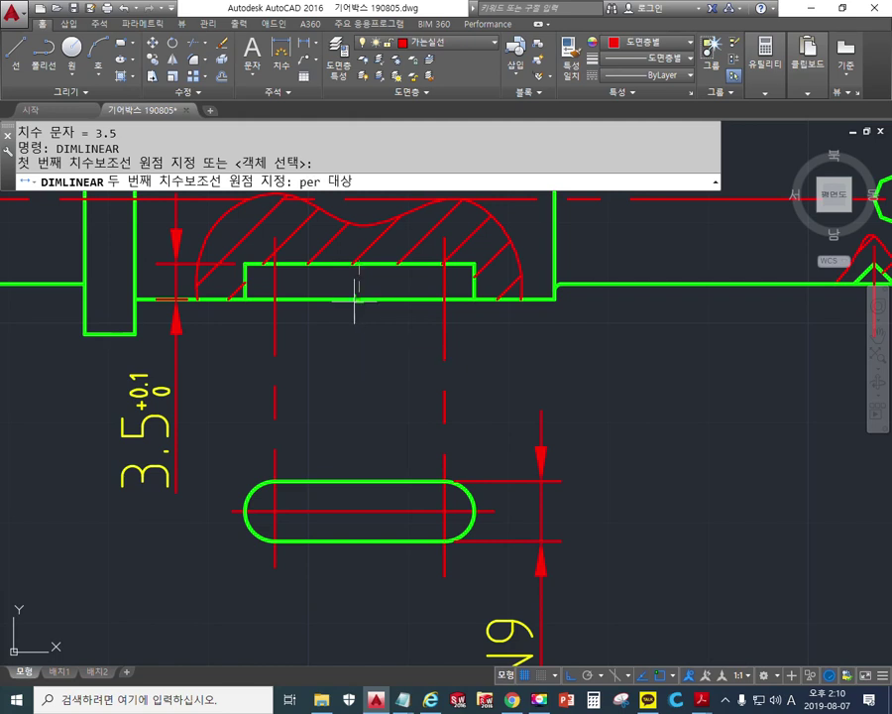
click(355, 296)
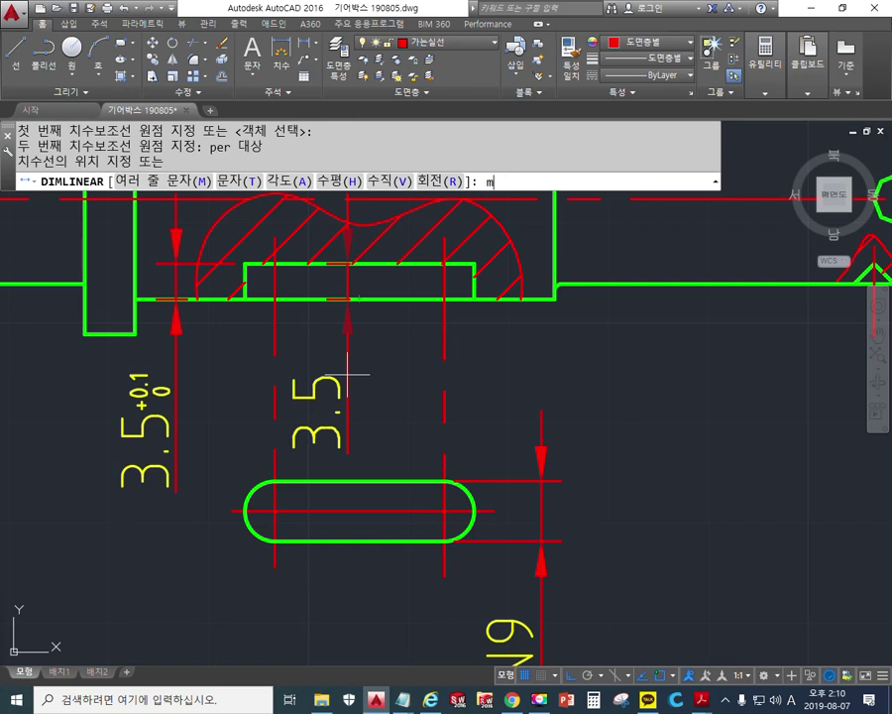
key(Return)
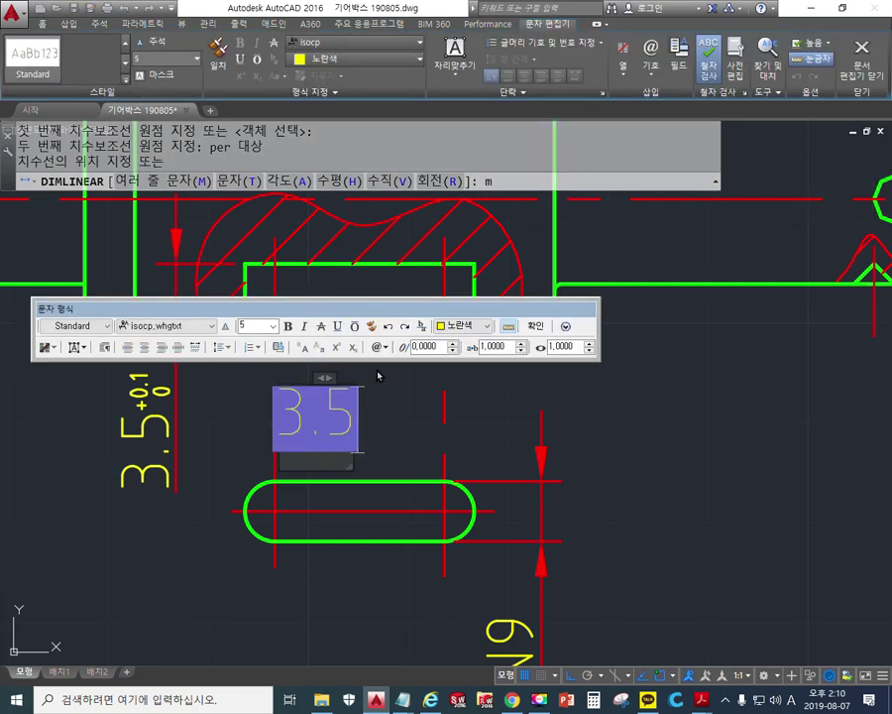
key(ctrl+v)
click(533, 328)
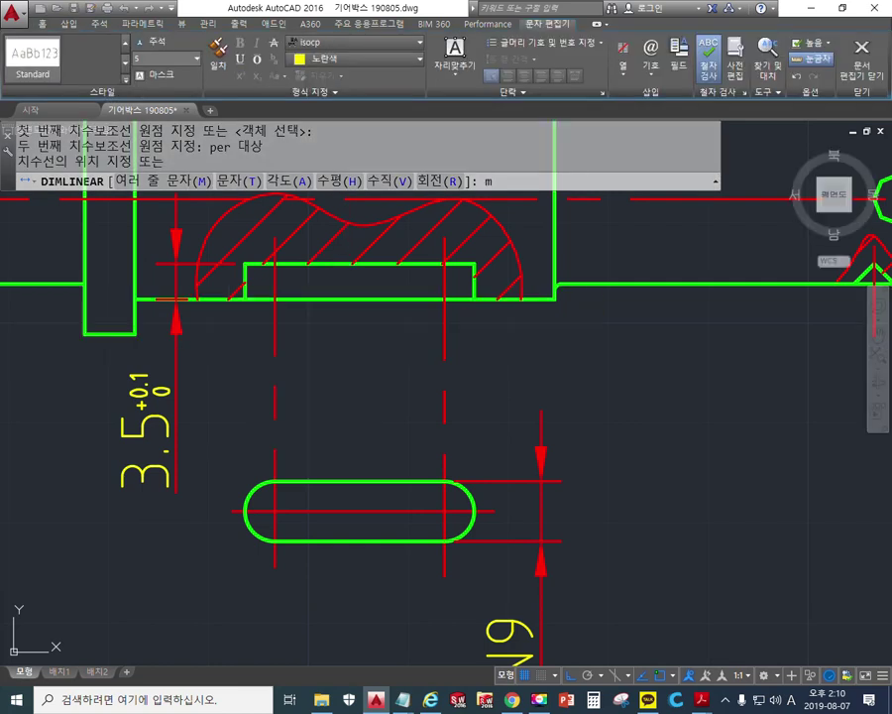
click(352, 377)
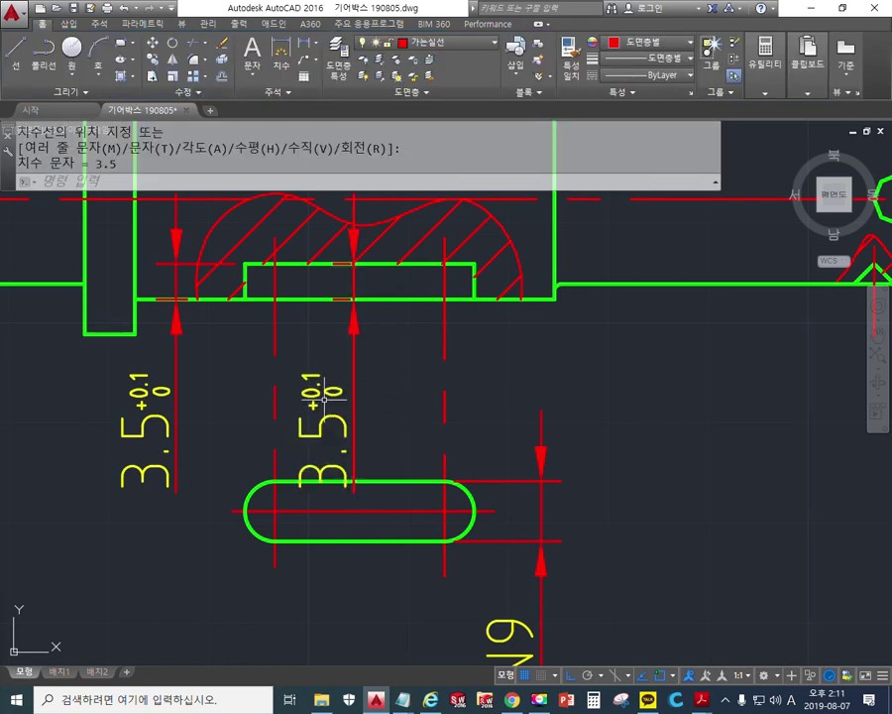
Erase the duplicate depth dimension in the middle of the keyway
text(e)
key(Return)
click(400, 441)
click(291, 375)
key(Return)
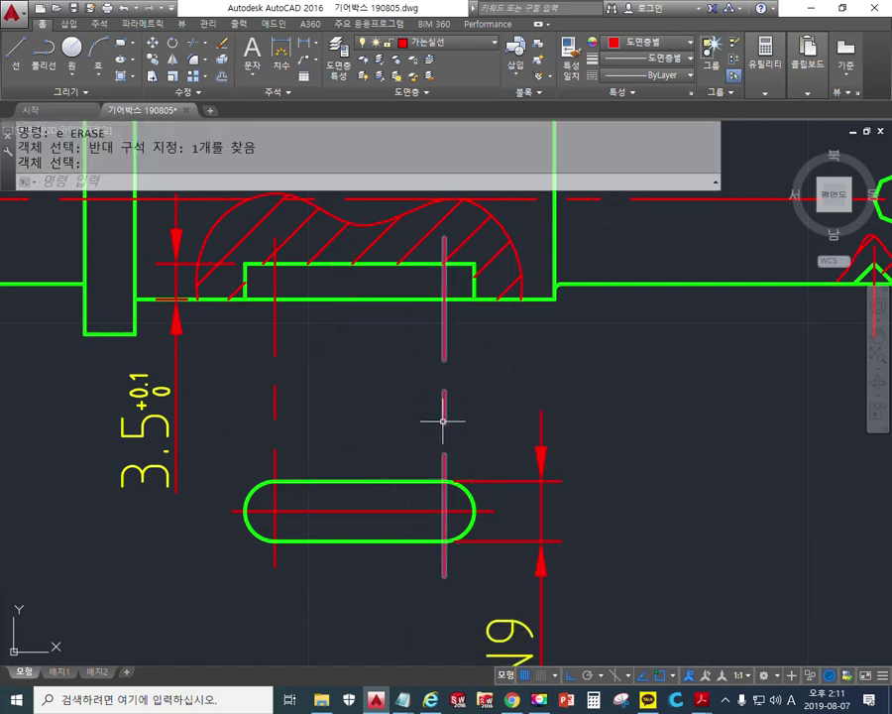
Start a linear dimension across the keyway's overall length in the view below the shaft, from one rounded end to the other
mouse_move(443, 421)
mouse_down()
mouse_move(434, 365)
mouse_move(452, 323)
mouse_up()
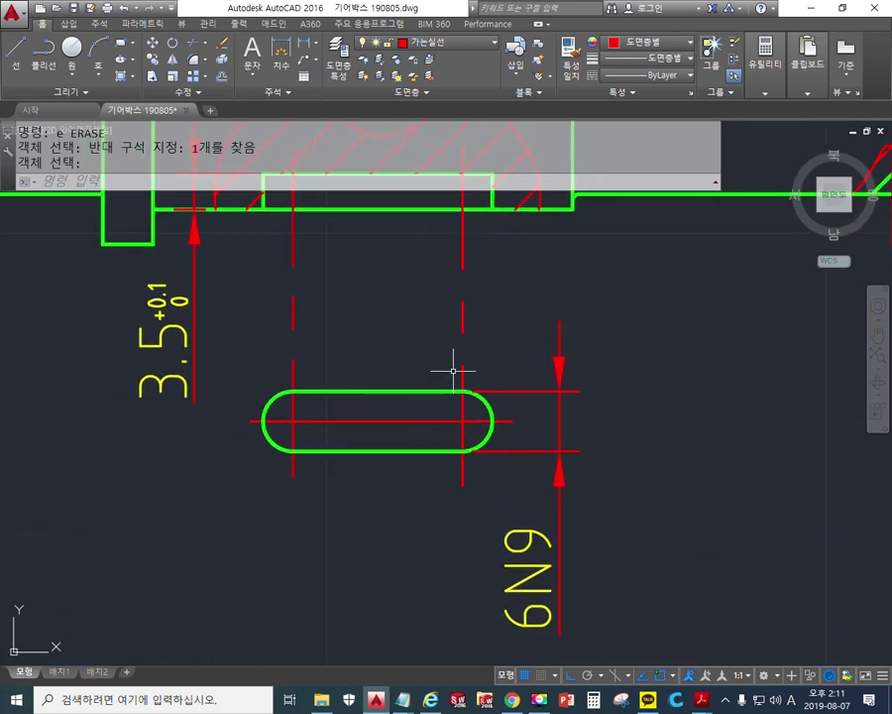
key(Up)
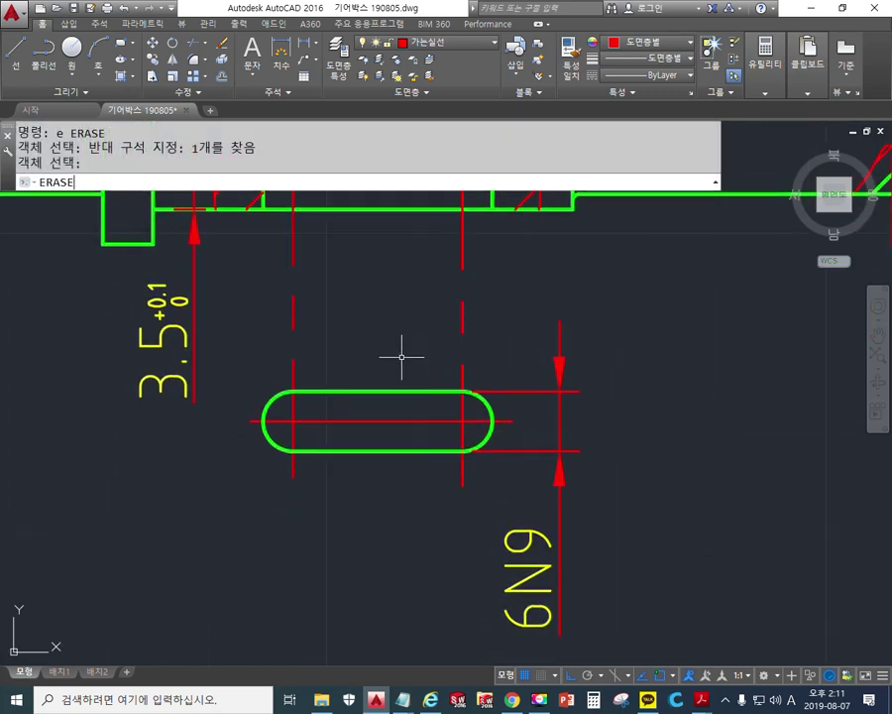
key(Up)
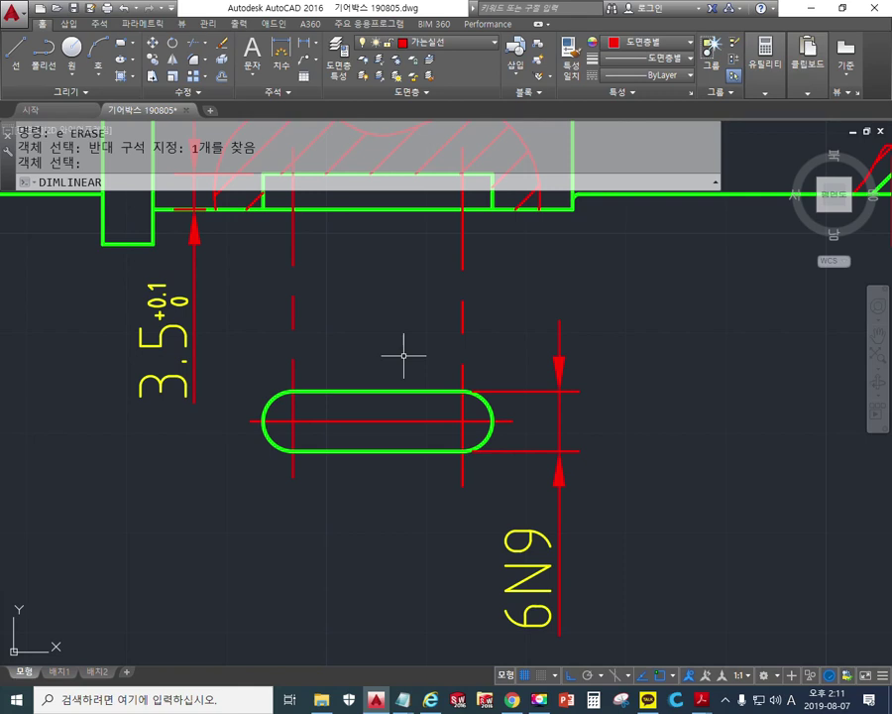
key(Return)
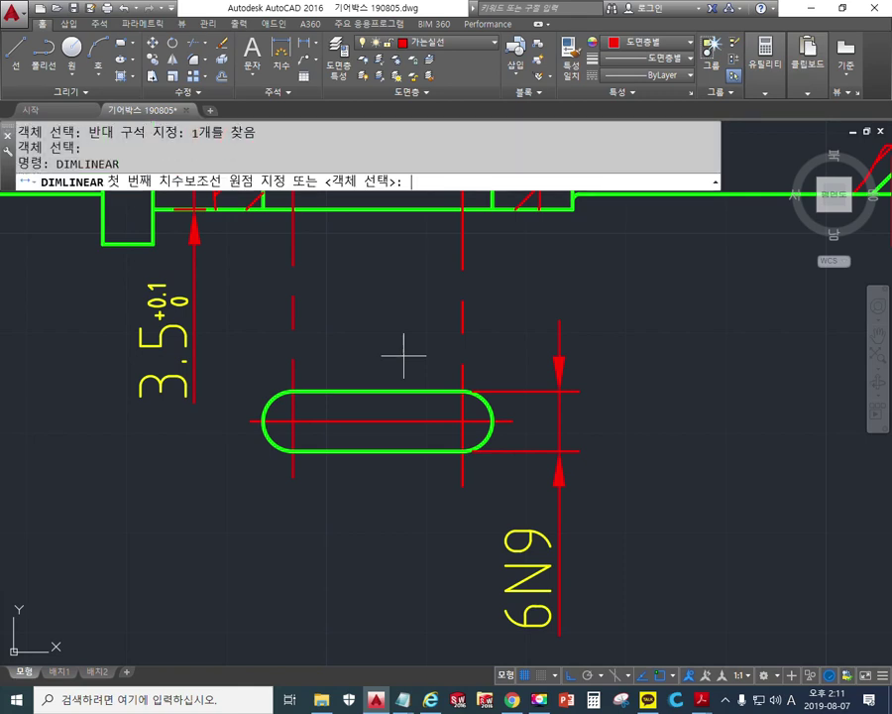
click(263, 421)
click(463, 421)
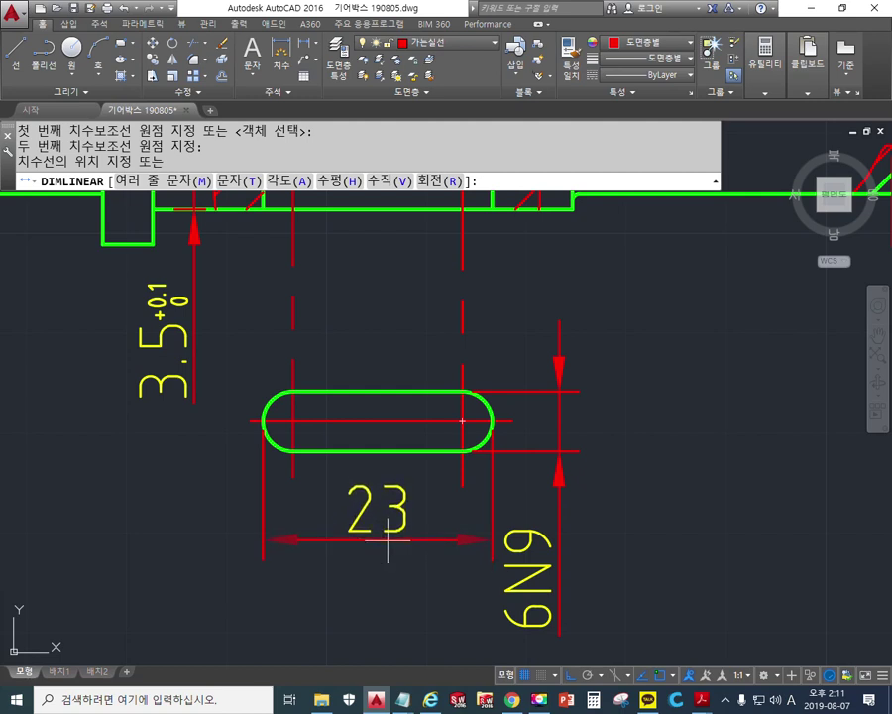
Append the stacked tolerance +0.1/0 to the length text and place the dimension below the keyway
text(m)
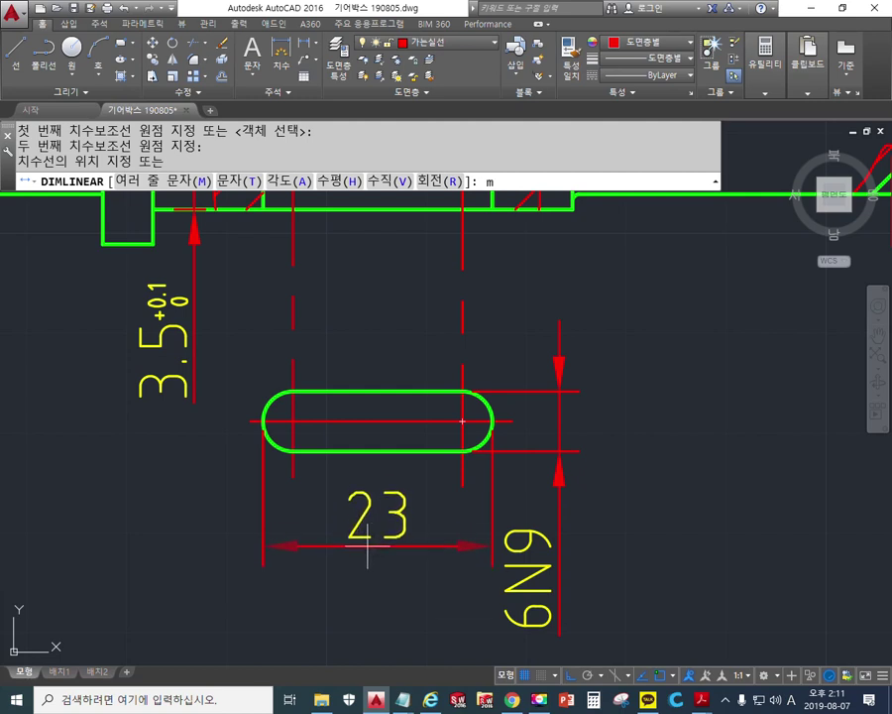
key(Return)
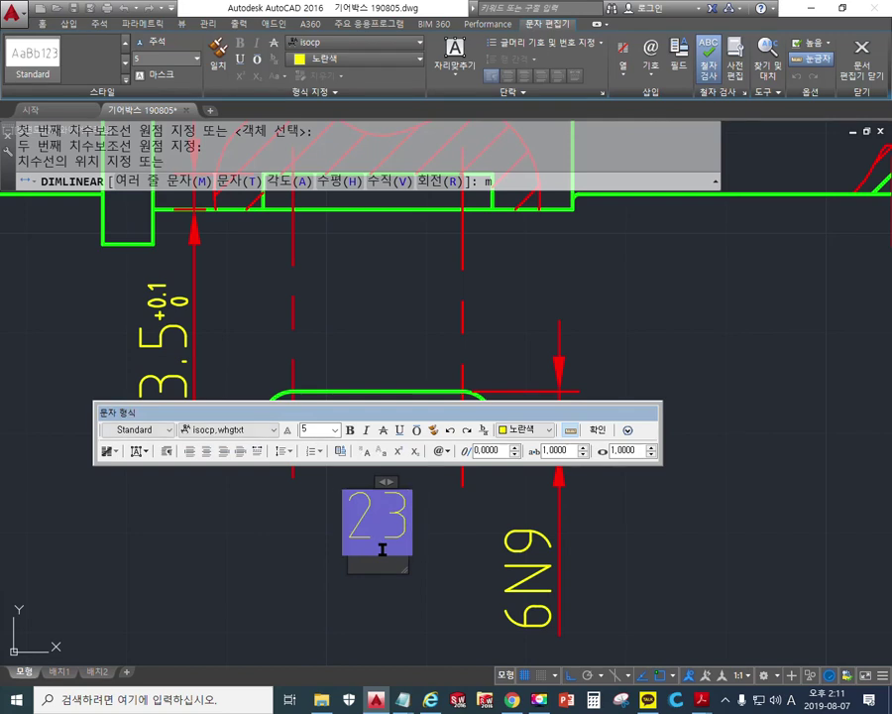
text(+0.1 0)
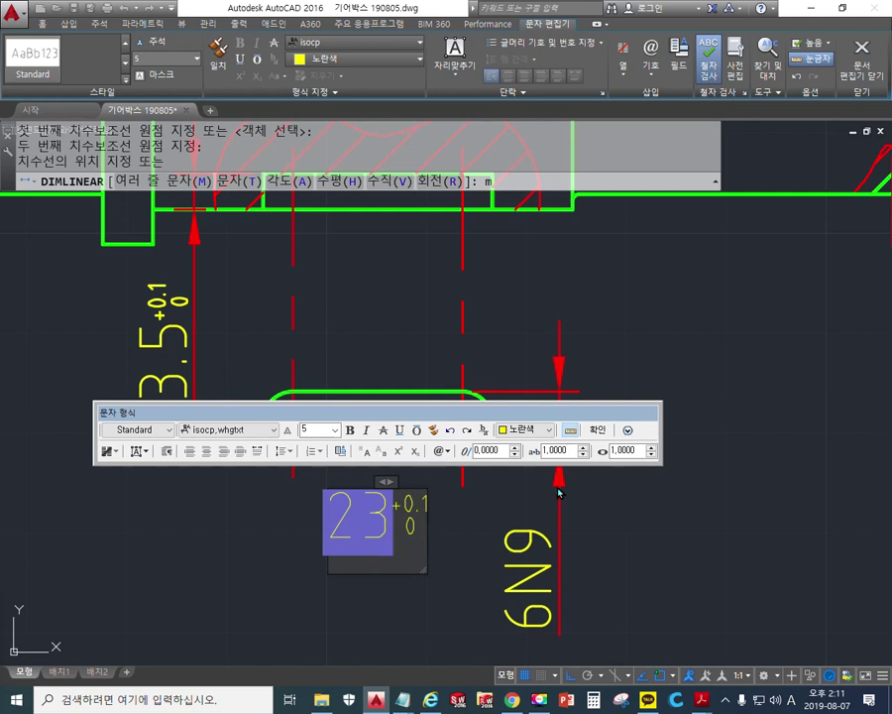
click(596, 433)
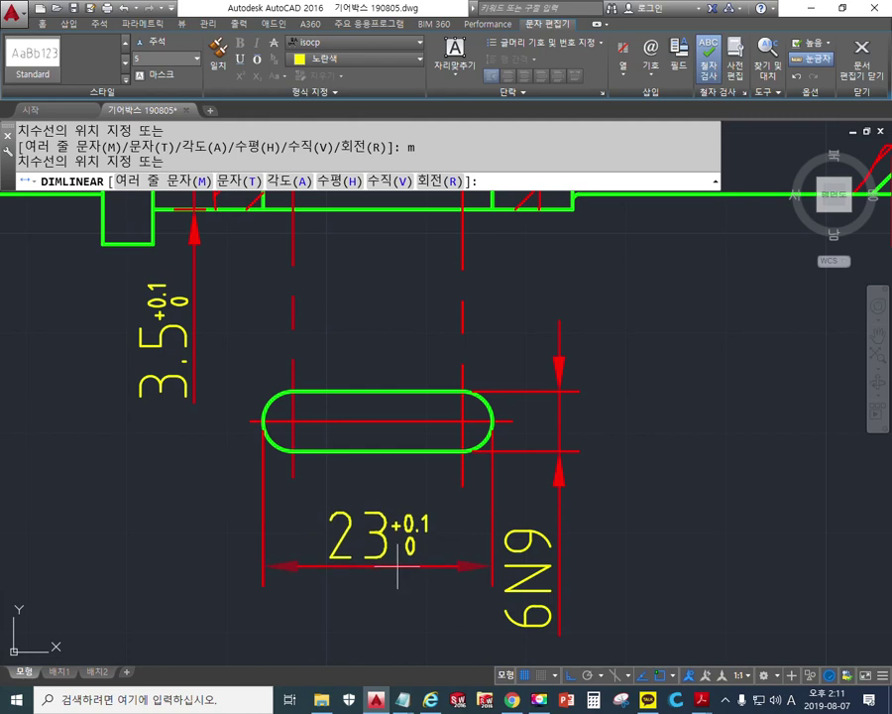
click(392, 573)
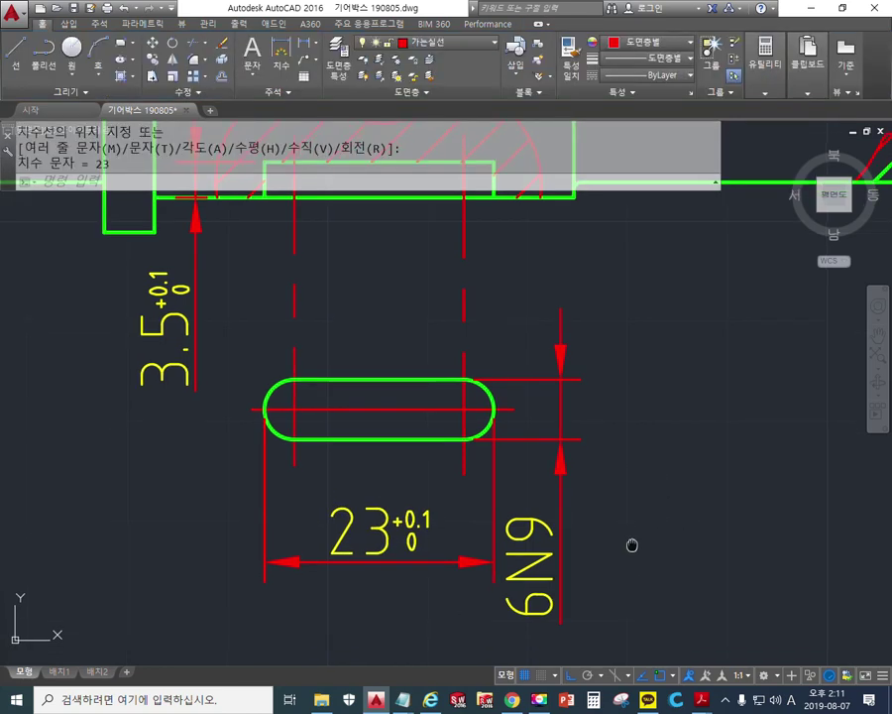
Stretch the keyway length dimension upward so its dimension line sits closer to the keyway
text(s)
key(Return)
click(269, 578)
click(213, 514)
key(Return)
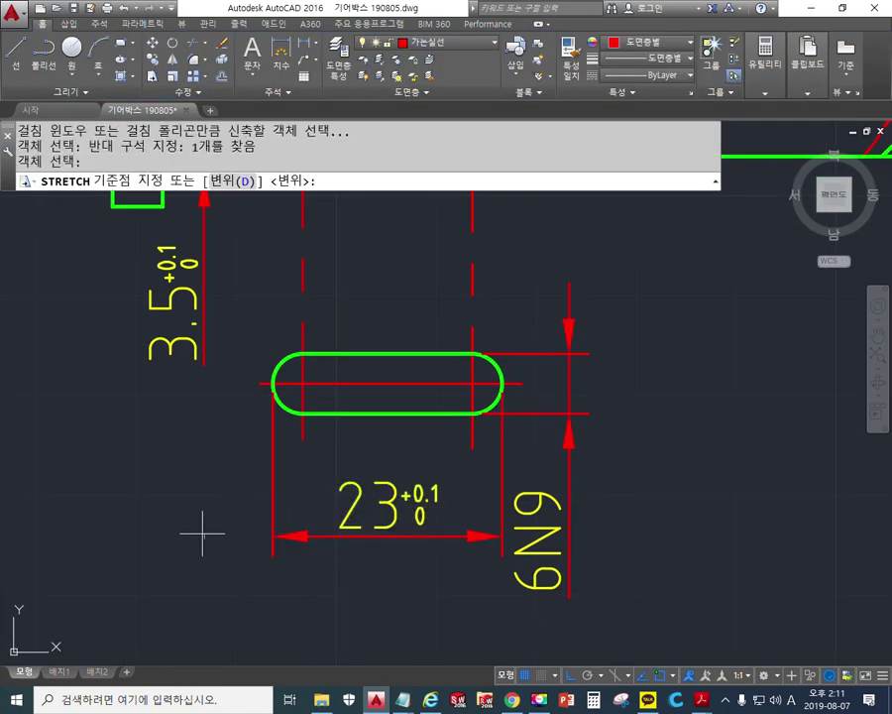
click(202, 538)
click(207, 492)
mouse_move(732, 472)
mouse_down()
mouse_move(664, 486)
mouse_move(670, 494)
mouse_move(680, 480)
mouse_up()
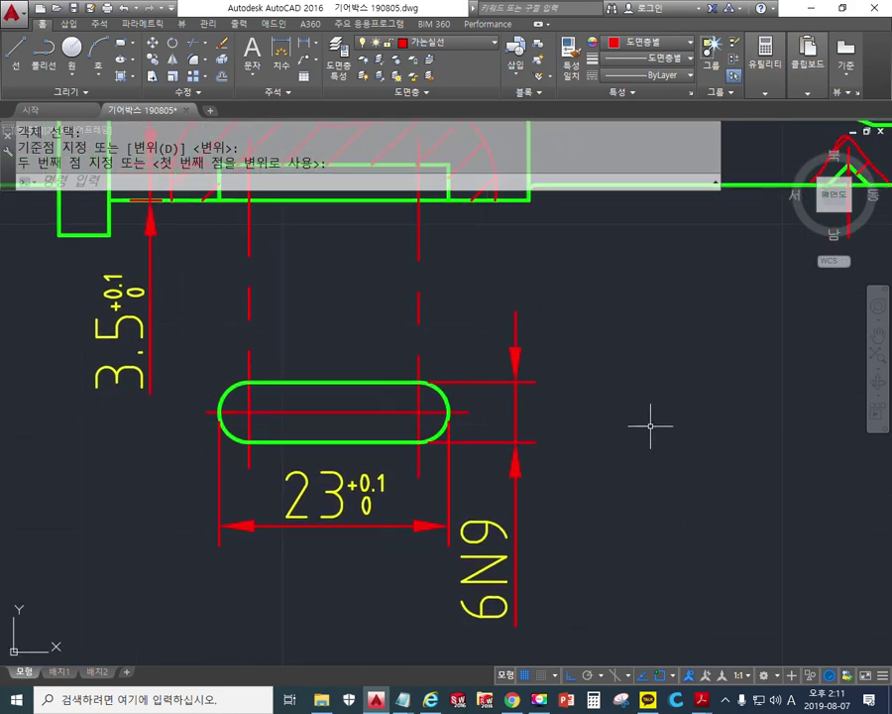
drag(605, 426, 644, 414)
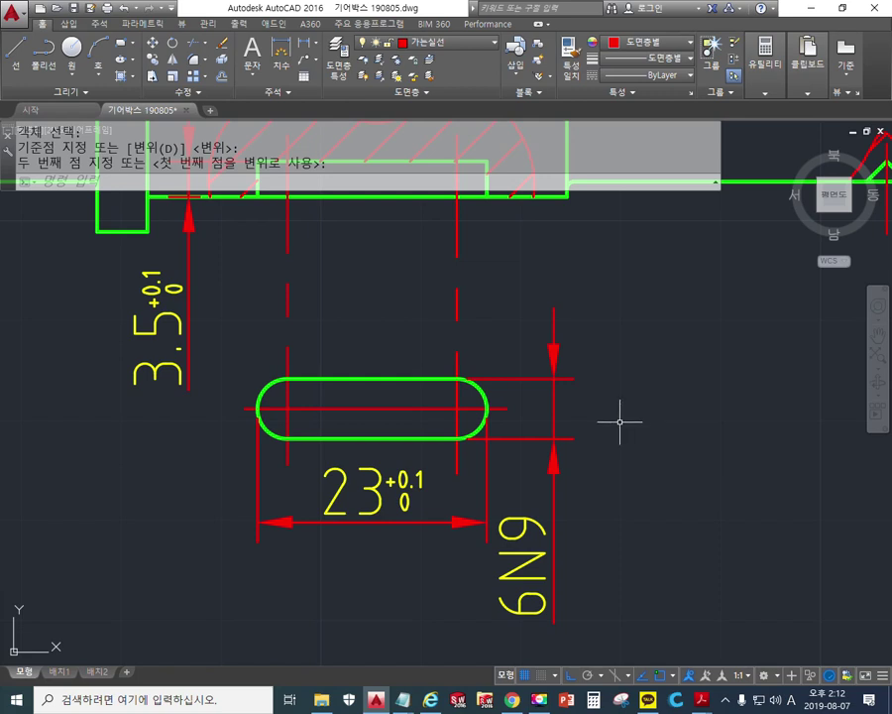
Start a radius dimension on the arc at the keyway's left end
drag(430, 396, 454, 373)
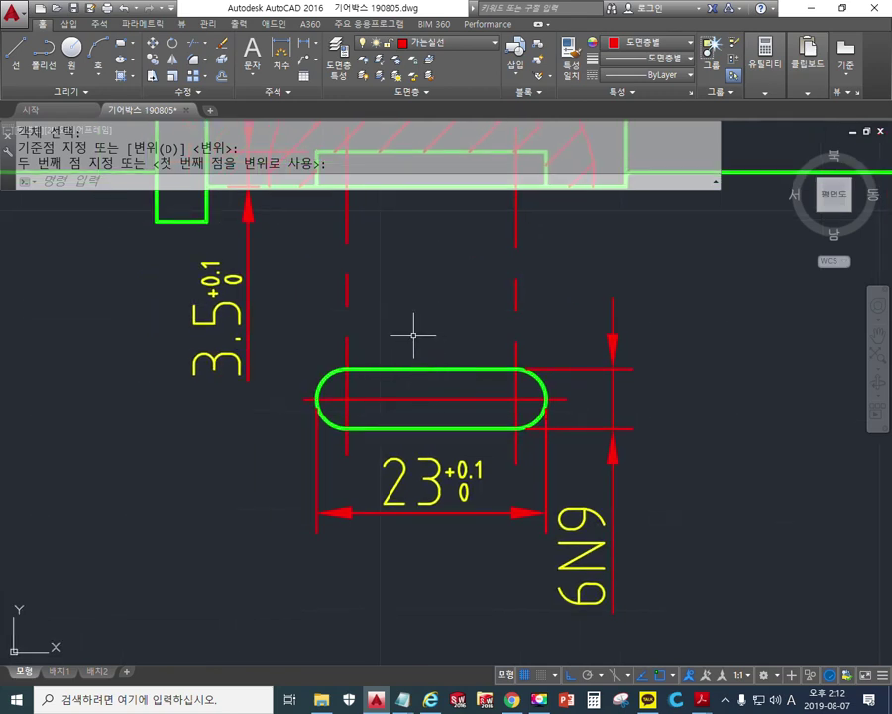
key(Up)
key(Up)
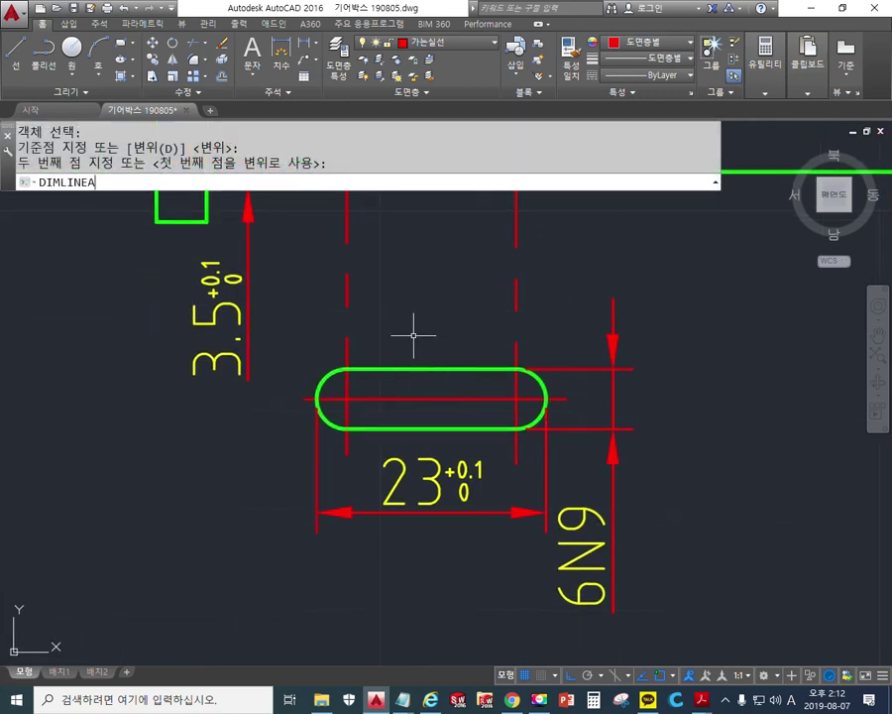
text(ra)
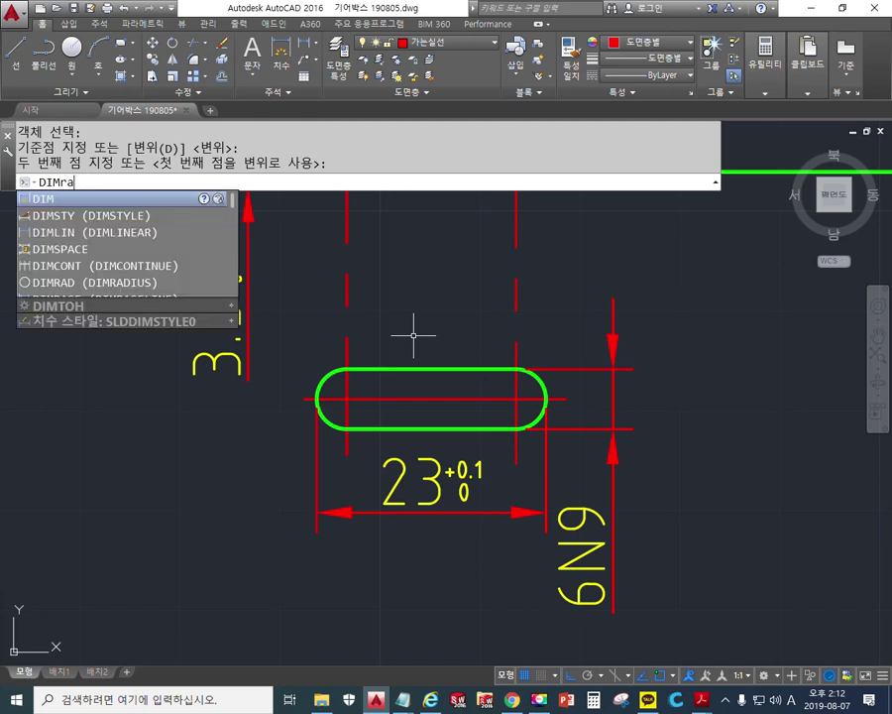
text(d)
key(Return)
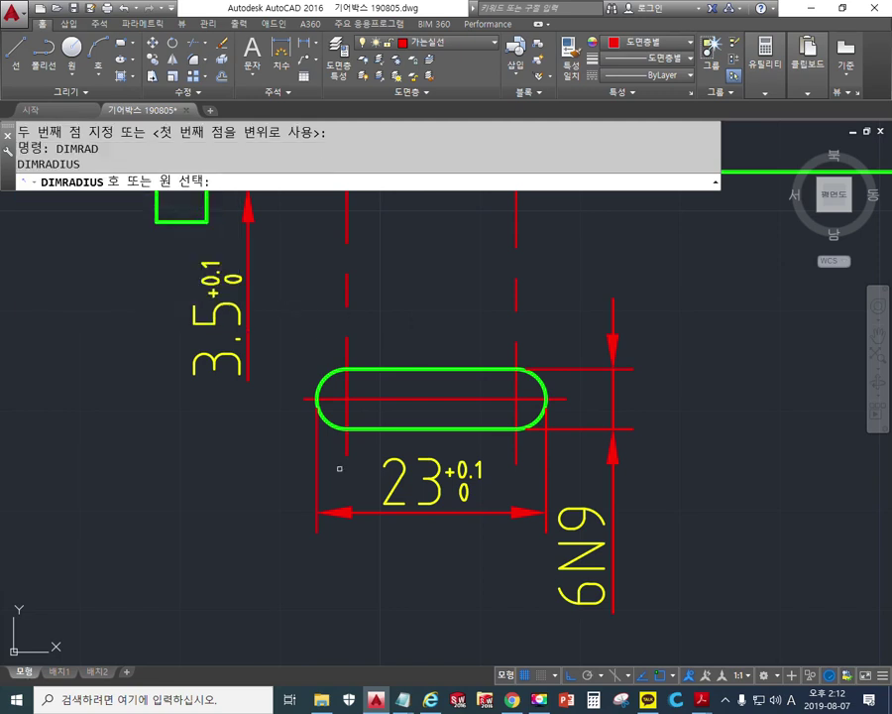
click(330, 422)
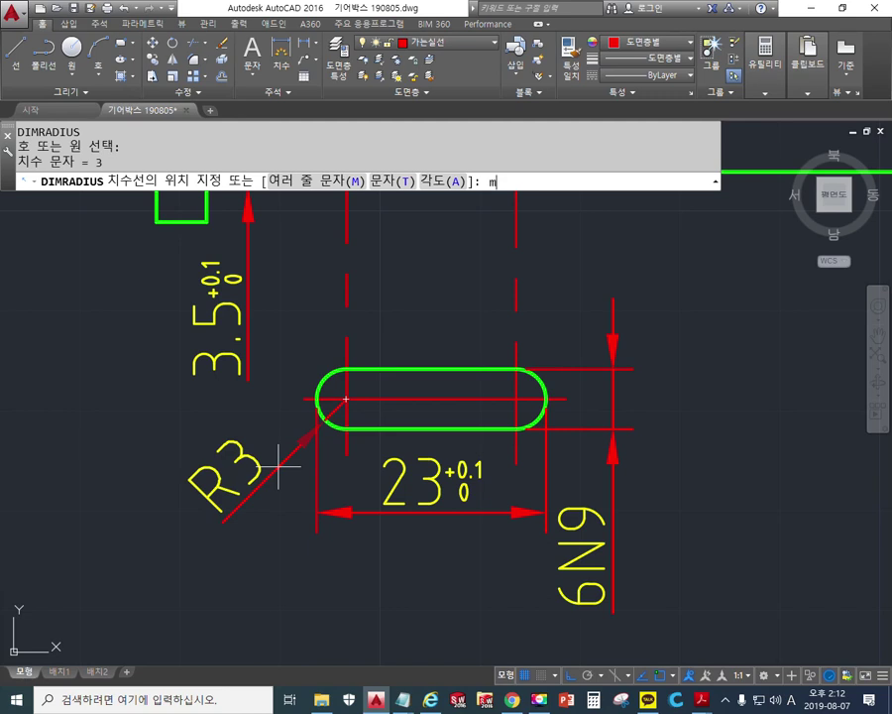
Replace the radius text with (R) and place the dimension outside the keyway's lower-left end
key(Return)
key(Delete)
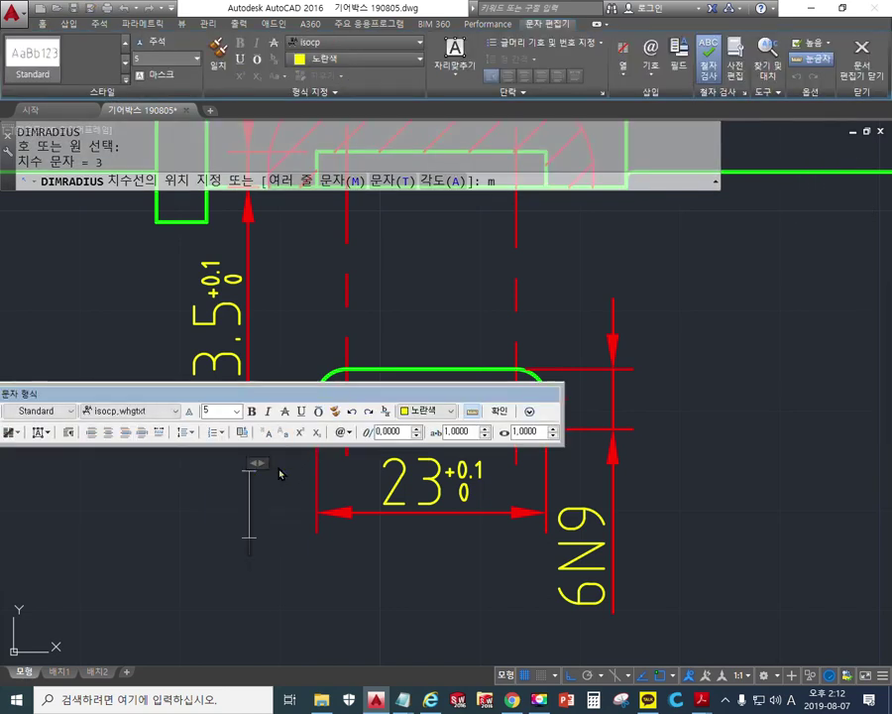
text((R)
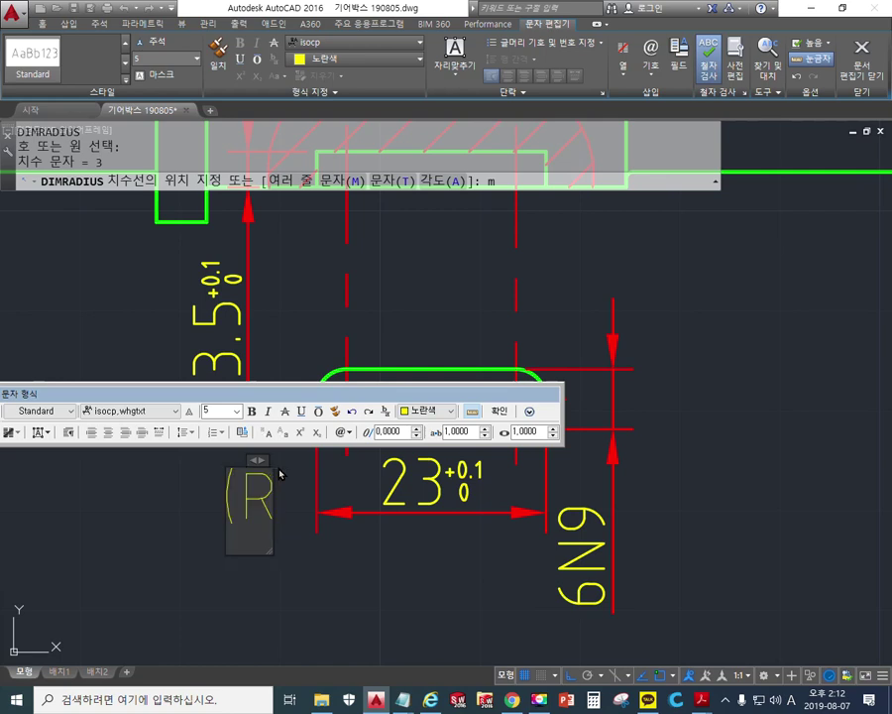
text())
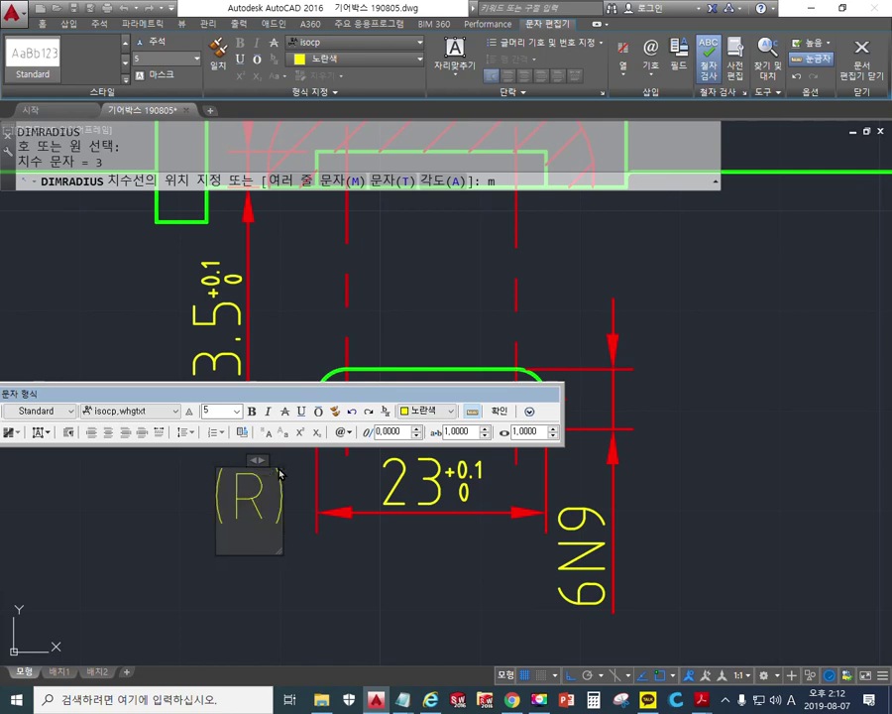
click(500, 411)
click(288, 460)
mouse_move(251, 393)
mouse_down()
mouse_move(387, 377)
mouse_move(466, 382)
mouse_up()
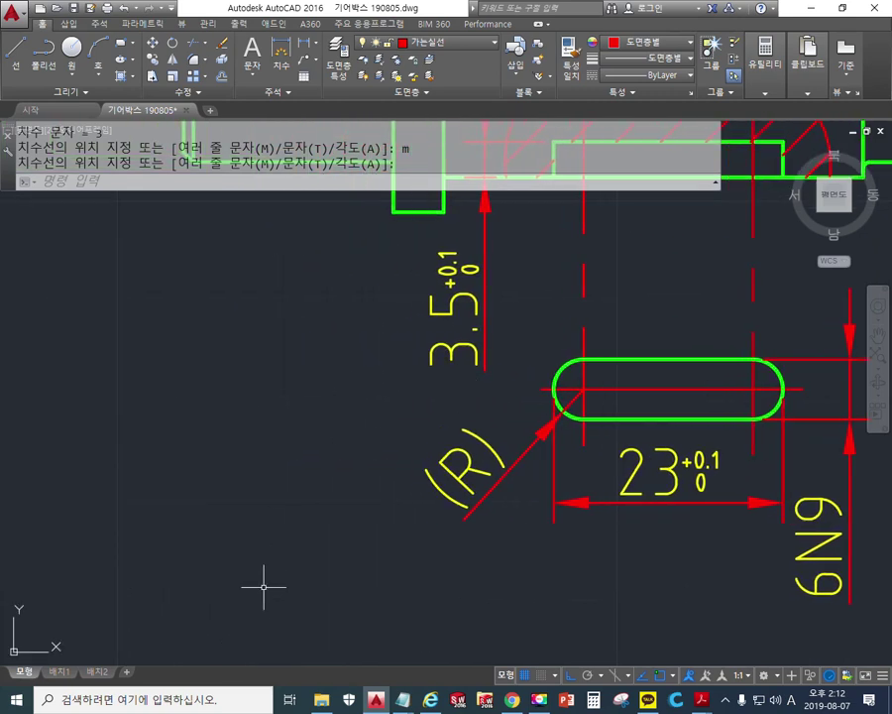
Switch to Acrobat Reader and show the KS standard's parallel key figures enlarged in a smaller window beside the drawing
click(702, 699)
click(767, 604)
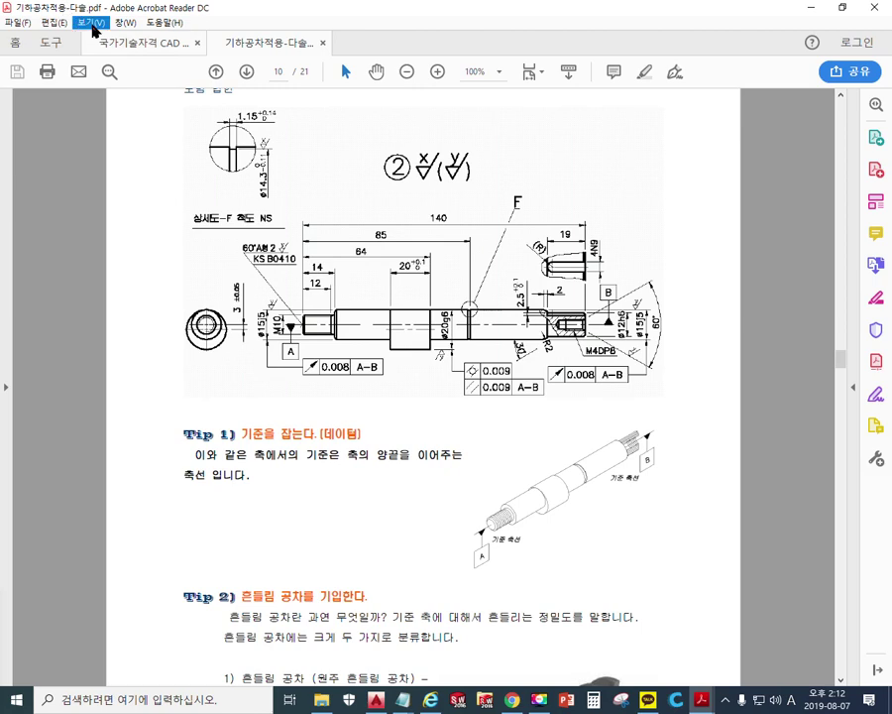
click(144, 46)
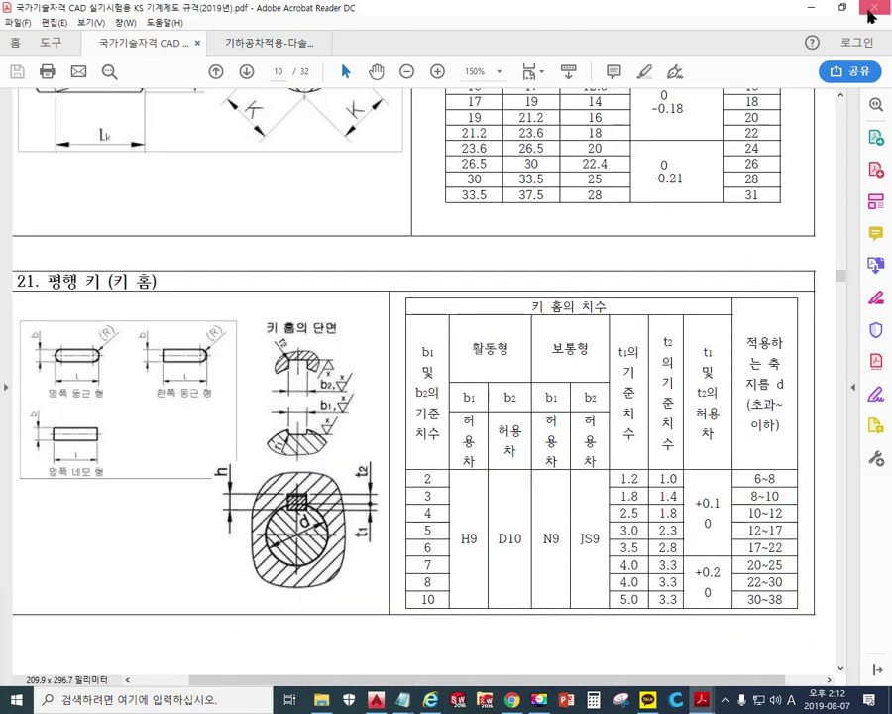
click(842, 7)
ctrl+scroll(35, 367, up, 3)
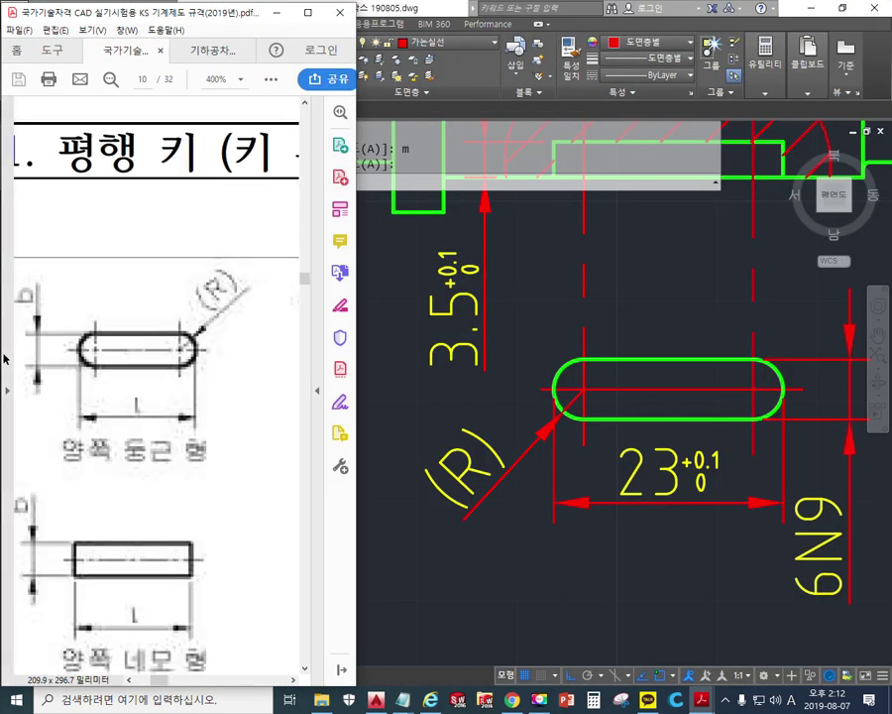
Circle the figure of the key rounded at both ends with the screen pen and clear the mark
mouse_move(292, 449)
mouse_down()
mouse_move(230, 481)
mouse_move(8, 322)
mouse_move(281, 291)
mouse_up()
drag(288, 340, 283, 458)
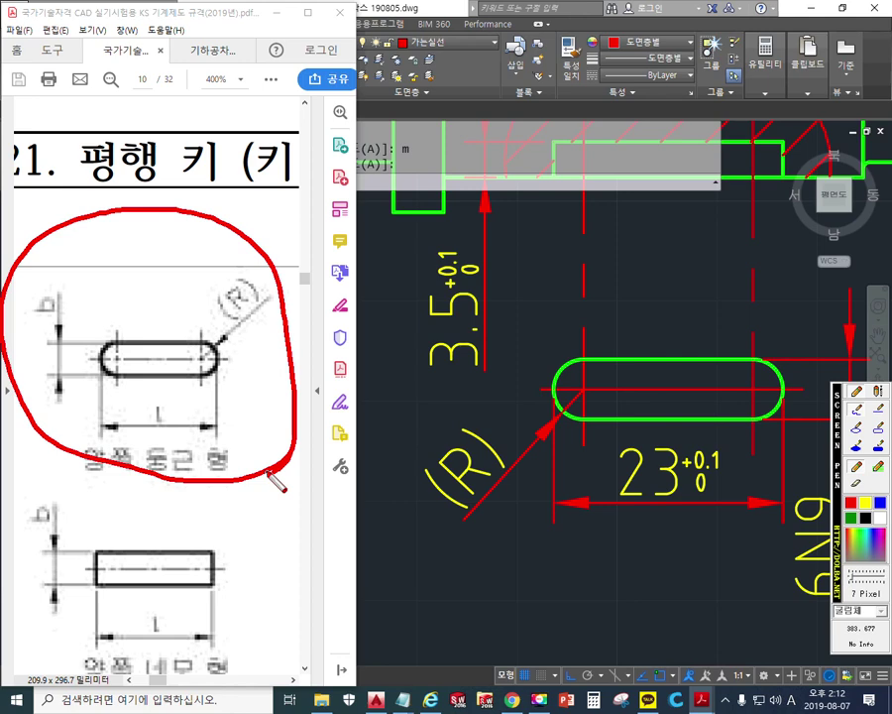
key(Escape)
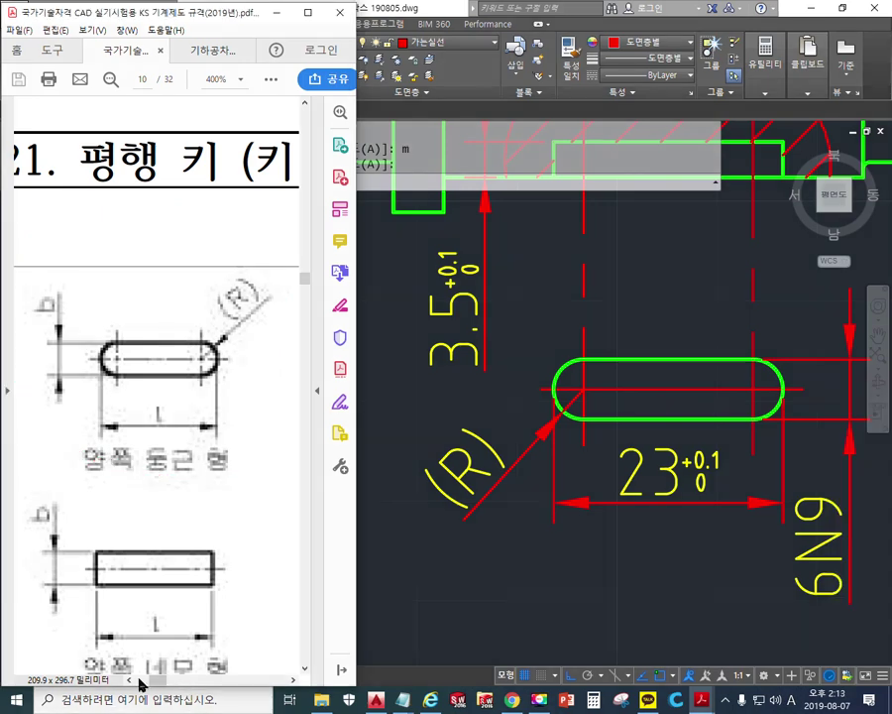
Mark the keyway section's t1 and b1 with the screen pen, write l beside the drawing's length dimension, and clear the marks
drag(151, 680, 196, 689)
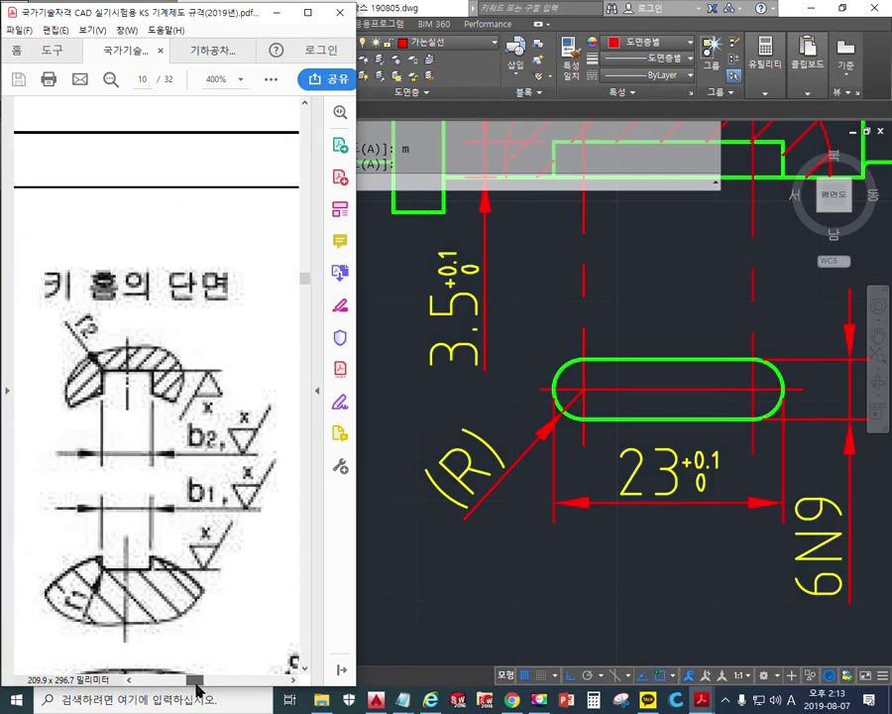
scroll(163, 612, down, 5)
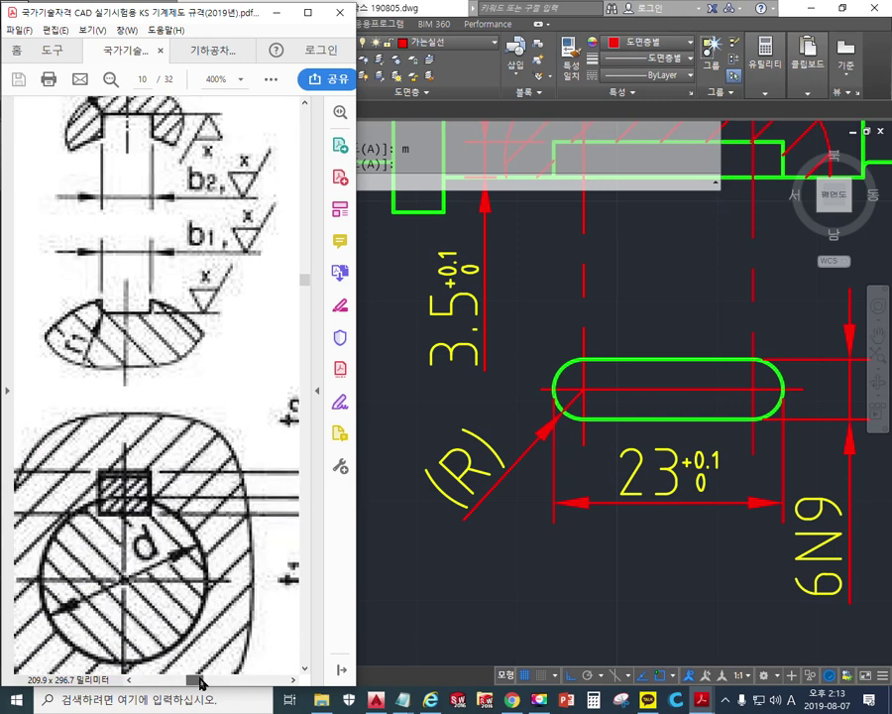
scroll(139, 478, right, 3)
key(ctrl+F1)
drag(250, 617, 230, 593)
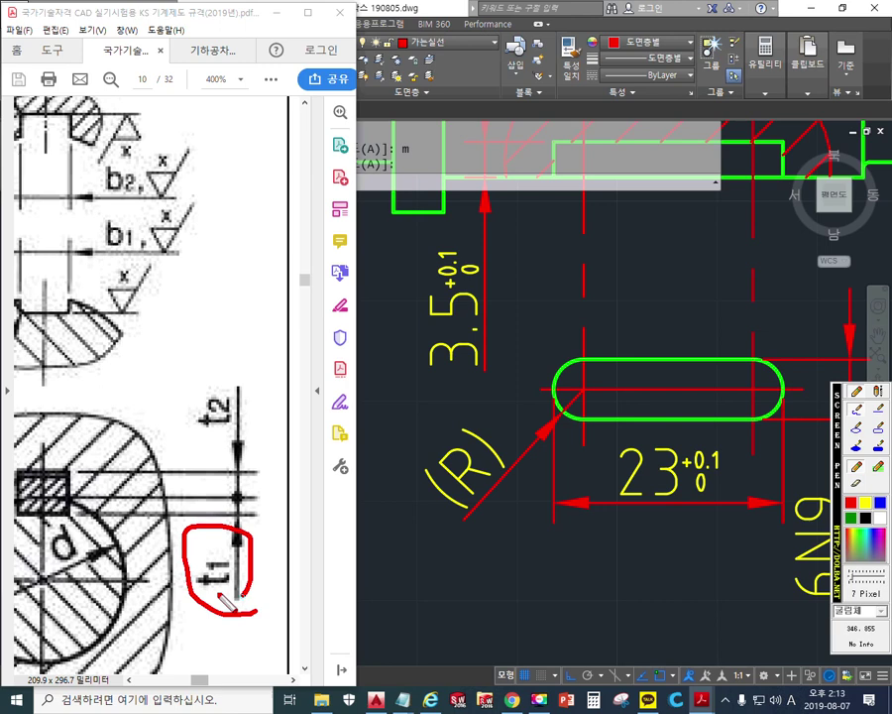
mouse_move(127, 275)
mouse_down()
mouse_move(61, 266)
mouse_move(147, 287)
mouse_up()
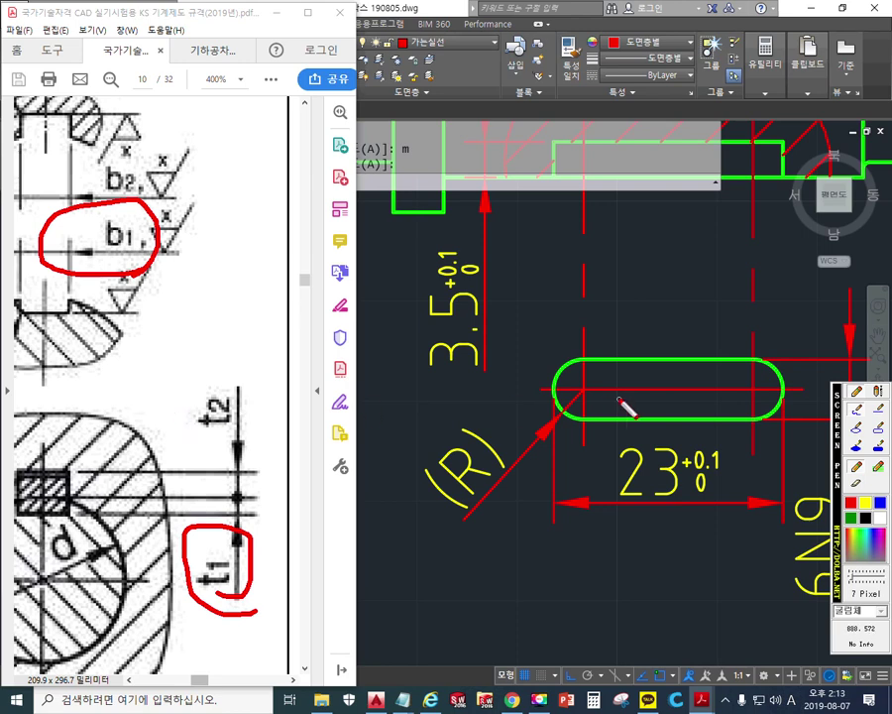
mouse_move(586, 499)
mouse_down()
mouse_move(622, 432)
mouse_move(617, 488)
mouse_up()
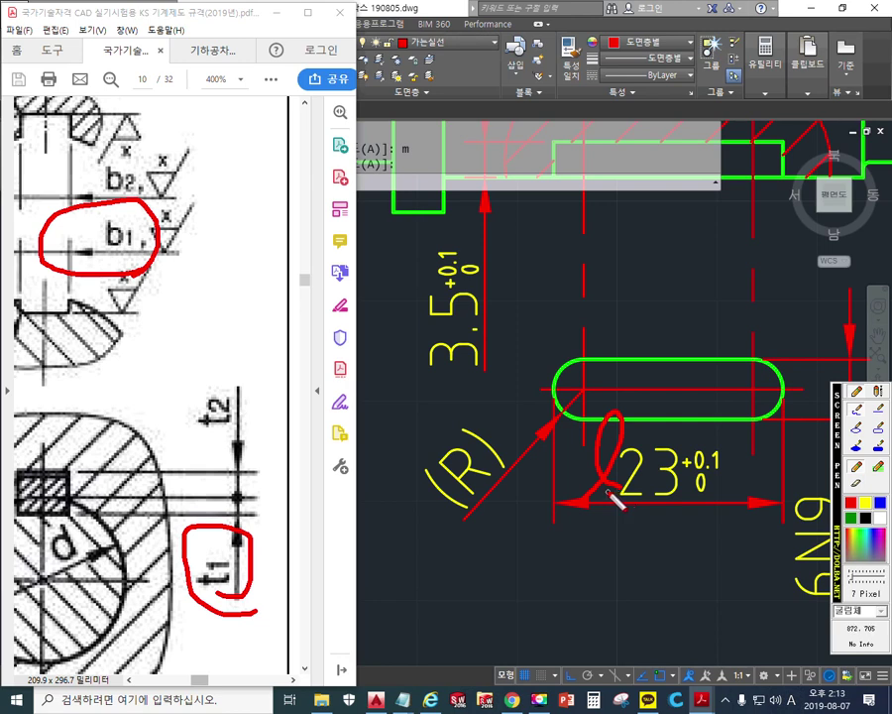
key(Escape)
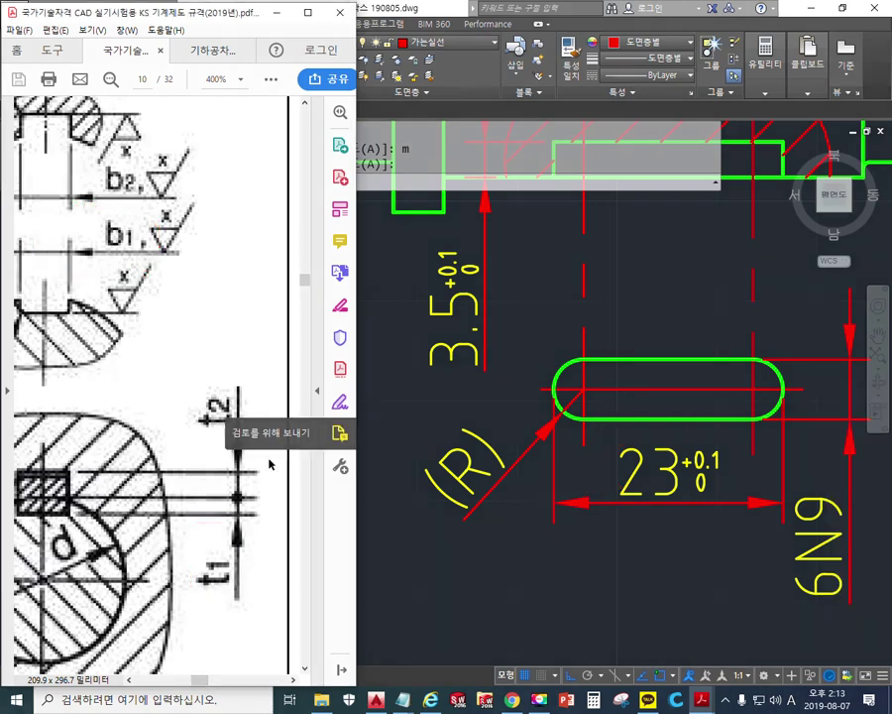
Go back to the parallel key figures, mark the drawing's (R) dimension with the screen pen, and enlarge the PDF to full screen
drag(204, 684, 165, 680)
scroll(150, 463, up, 2)
scroll(151, 462, up, 3)
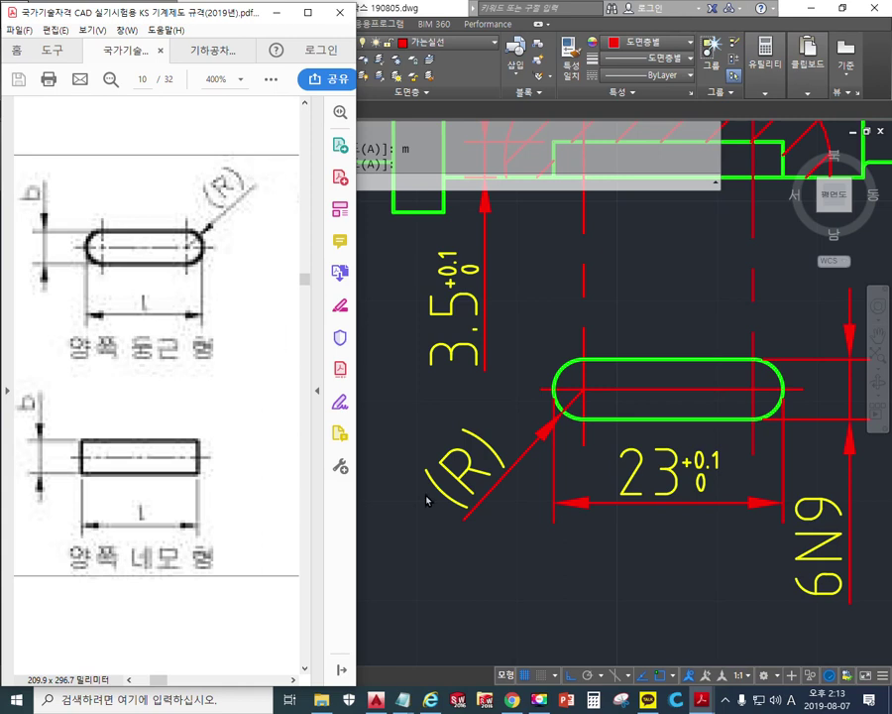
key(F9)
mouse_move(518, 527)
mouse_down()
mouse_move(456, 548)
mouse_move(529, 438)
mouse_move(501, 533)
mouse_up()
double_click(217, 10)
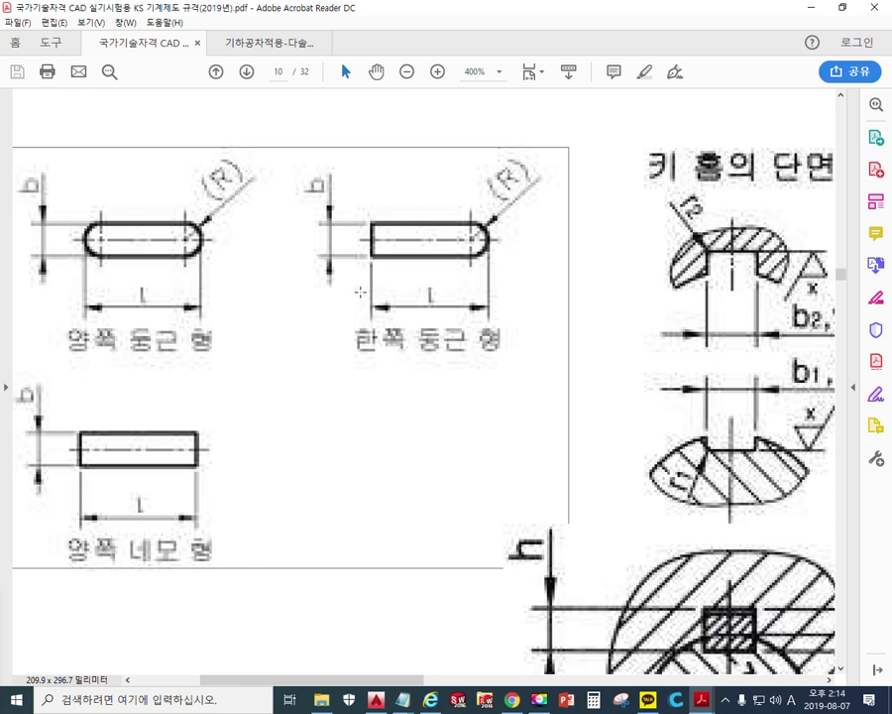
Sketch a slot above the key figures with the screen pen, adding a centre-to-centre dimension and an R3 radius label
key(F12)
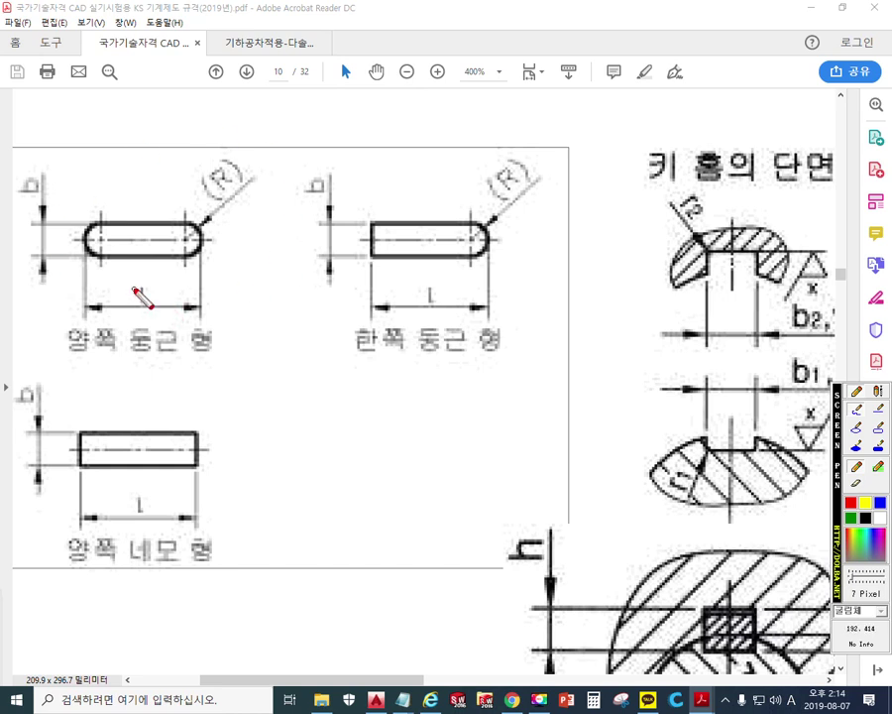
mouse_move(317, 83)
mouse_down()
mouse_move(316, 151)
mouse_move(426, 149)
mouse_up()
mouse_move(322, 83)
mouse_down()
mouse_move(474, 85)
mouse_move(429, 149)
mouse_up()
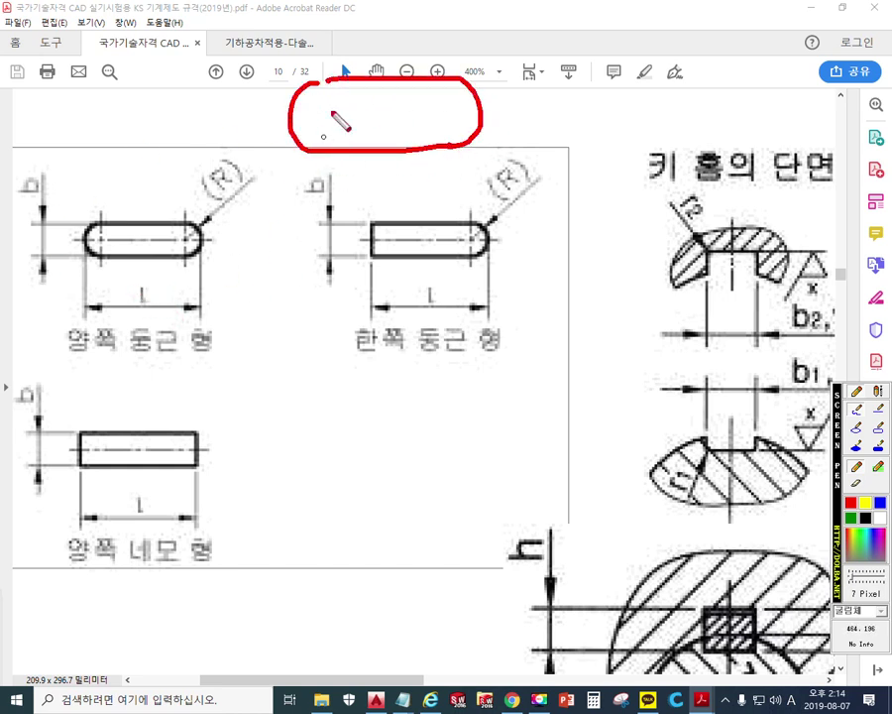
drag(323, 111, 326, 7)
drag(452, 109, 453, 14)
mouse_move(327, 42)
mouse_down()
mouse_move(458, 38)
mouse_move(442, 44)
mouse_up()
drag(347, 25, 347, 52)
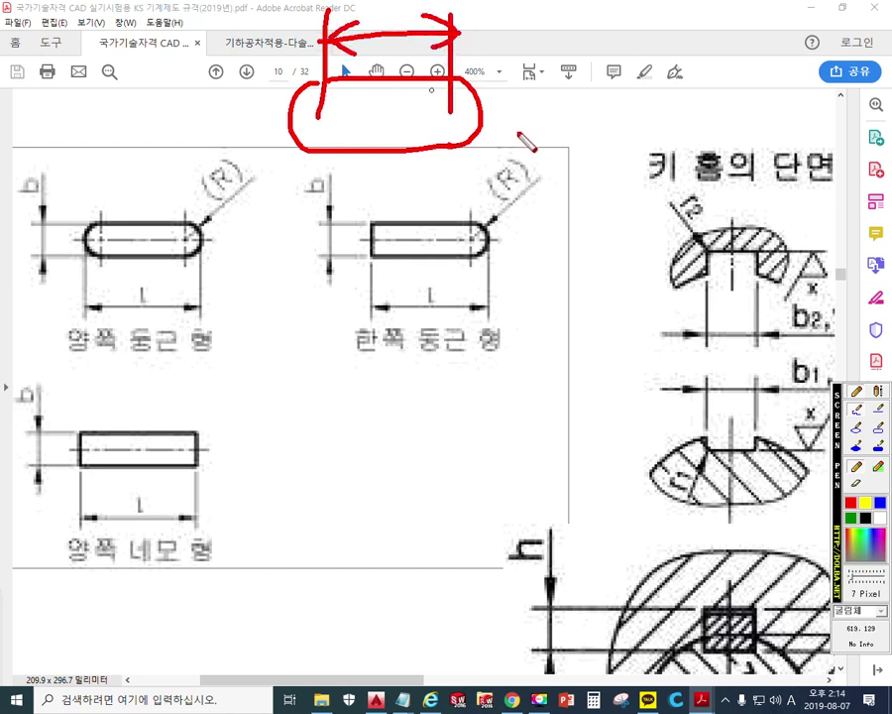
mouse_move(482, 96)
mouse_down()
mouse_move(542, 34)
mouse_move(545, 65)
mouse_up()
mouse_move(546, 48)
mouse_down()
mouse_move(568, 36)
mouse_move(572, 44)
mouse_move(561, 23)
mouse_move(581, 72)
mouse_up()
drag(610, 44, 592, 53)
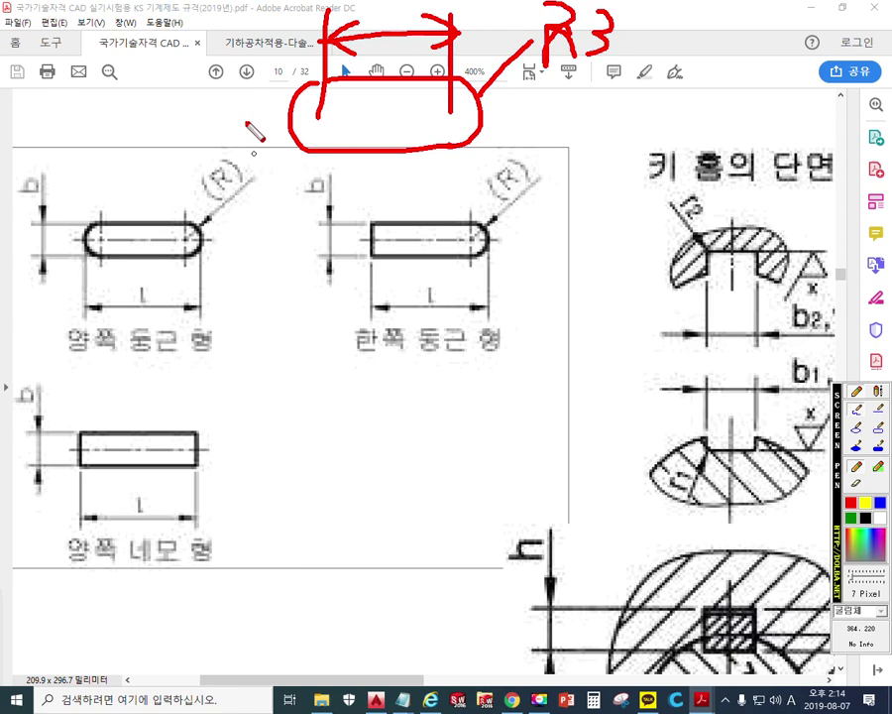
Add a dashed end arc and a width dimension to the sketched slot, circle the both-ends-rounded key figure, and clear the marks
drag(330, 86, 324, 106)
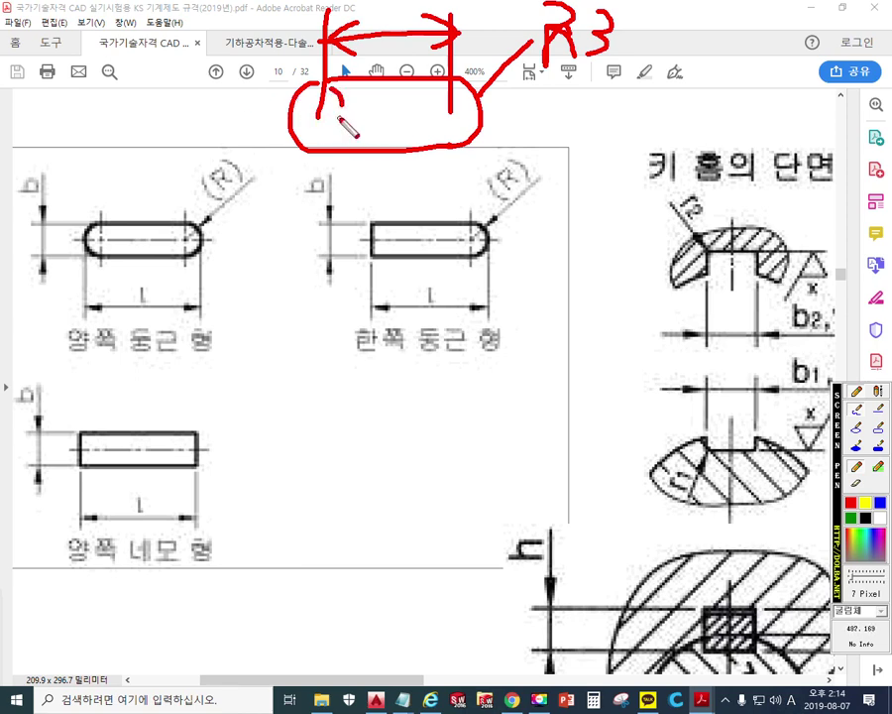
drag(340, 113, 331, 141)
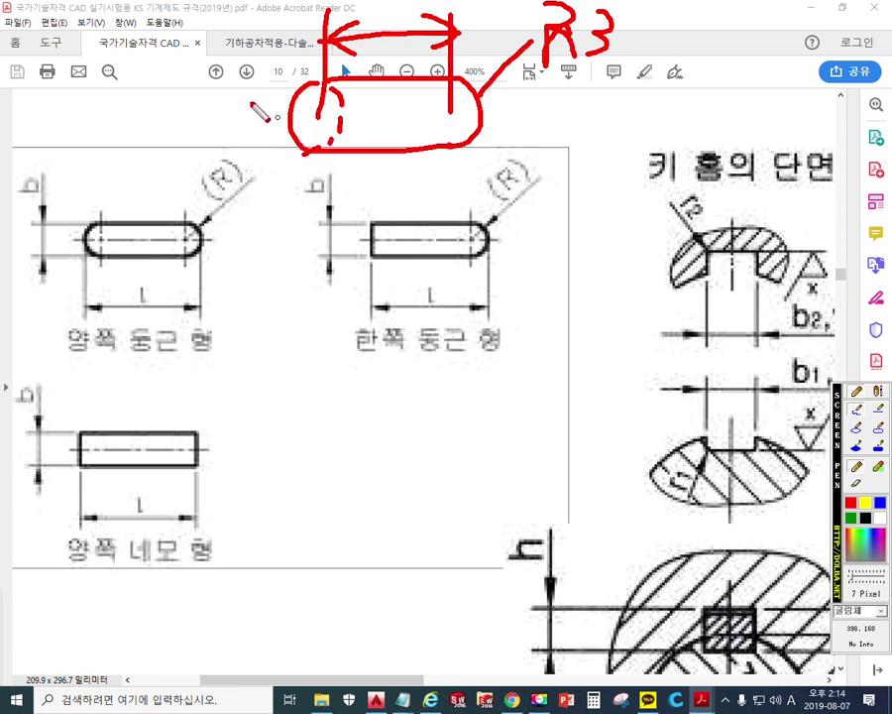
drag(297, 84, 232, 84)
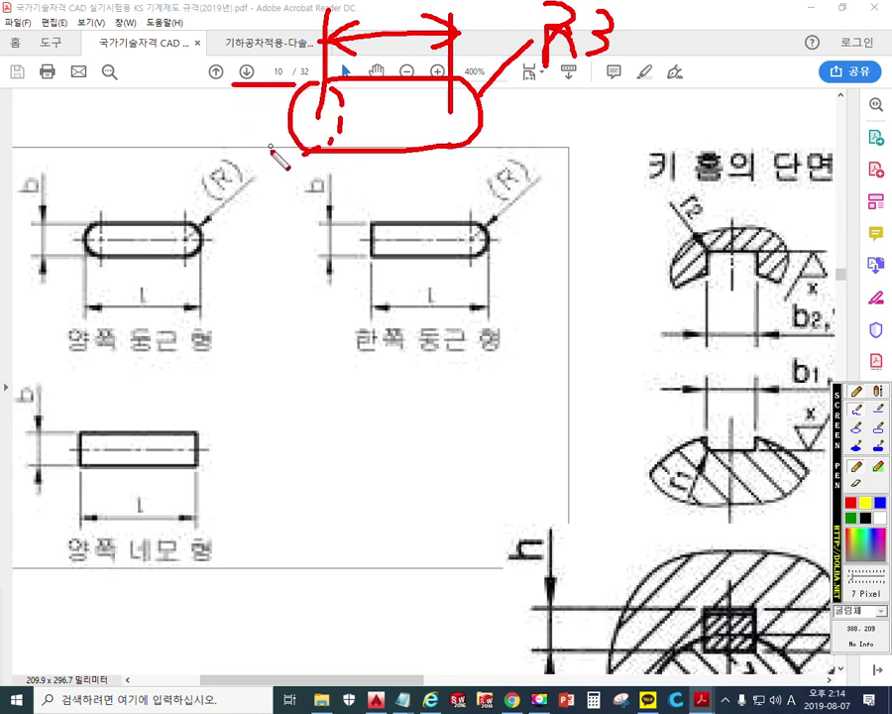
drag(253, 40, 253, 154)
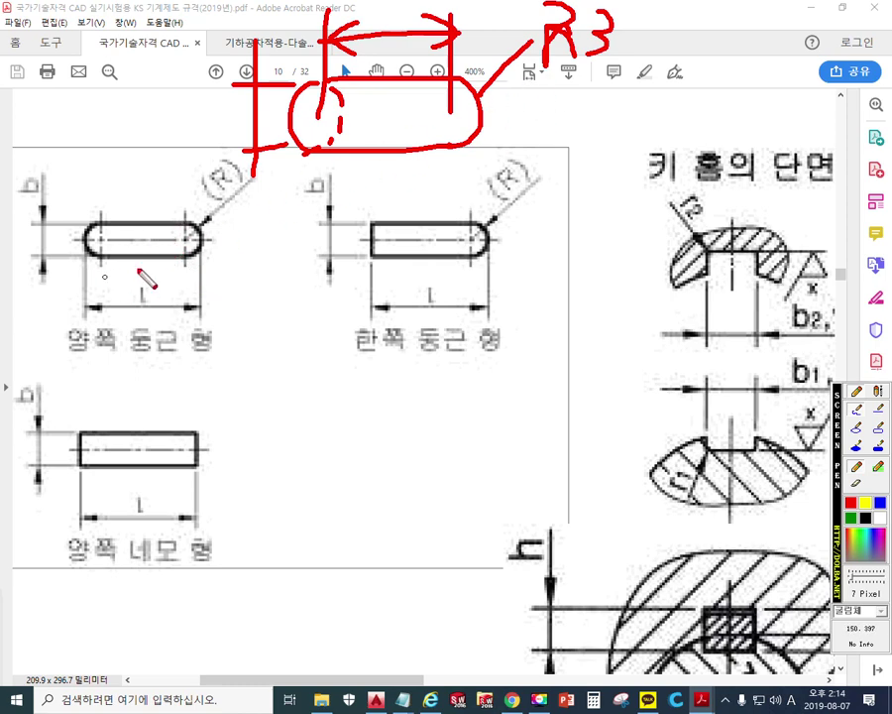
mouse_move(238, 319)
mouse_down()
mouse_move(24, 266)
mouse_move(253, 169)
mouse_move(237, 349)
mouse_up()
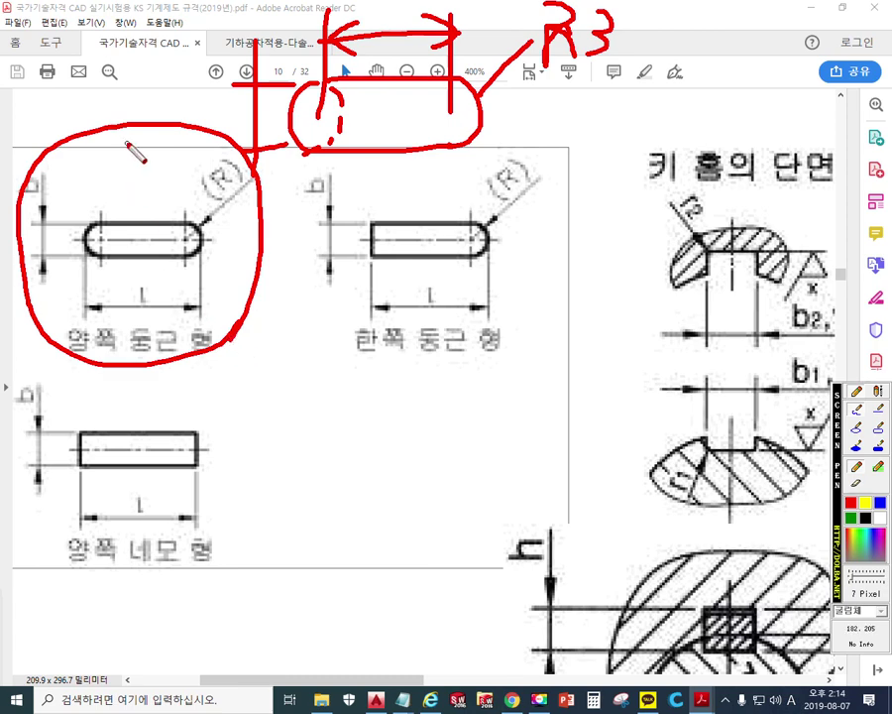
key(Escape)
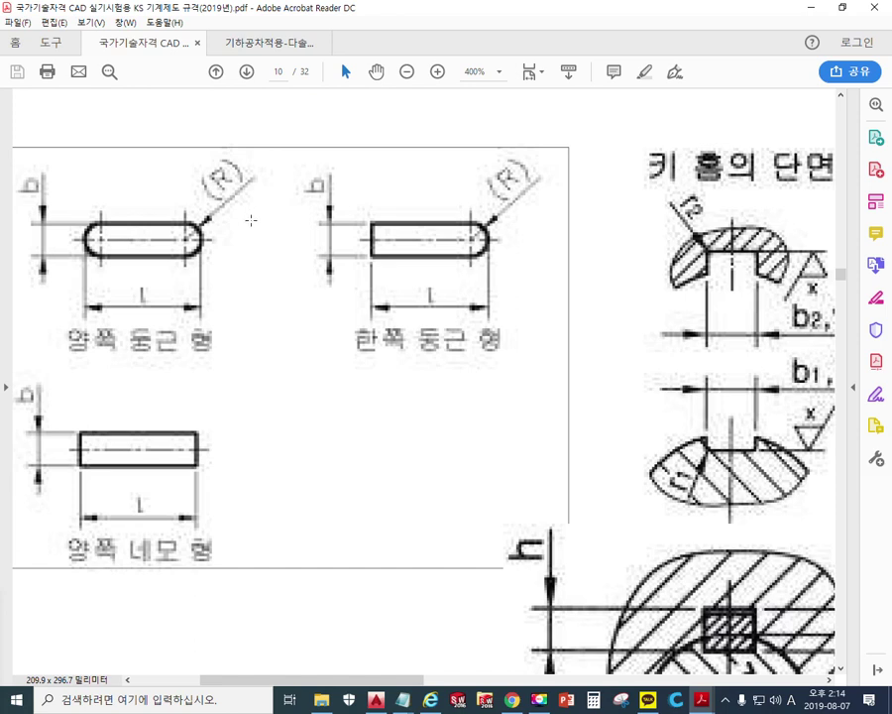
Write b on the key figure with the screen pen and sketch a circle with two tangent lines and a diameter dimension D
key(ctrl+shift+p)
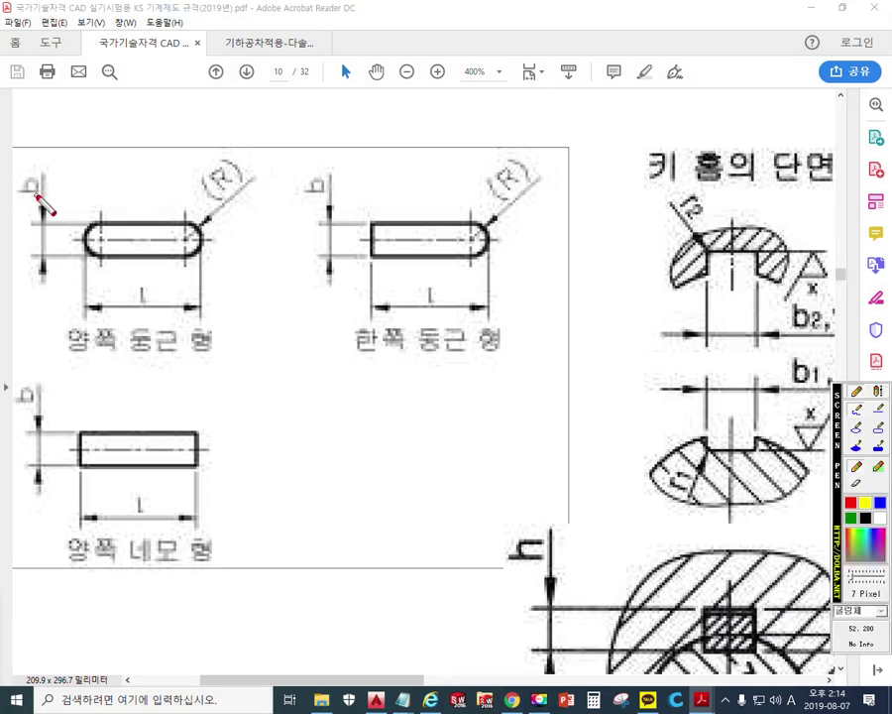
drag(20, 152, 23, 210)
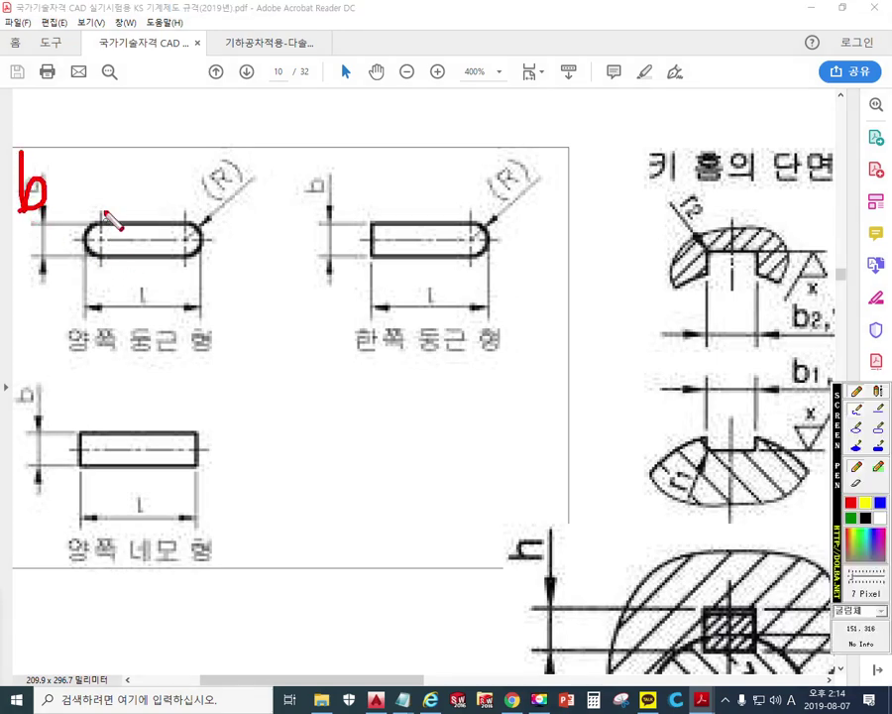
mouse_move(133, 55)
mouse_down()
mouse_move(192, 142)
mouse_move(138, 49)
mouse_move(121, 49)
mouse_move(151, 57)
mouse_up()
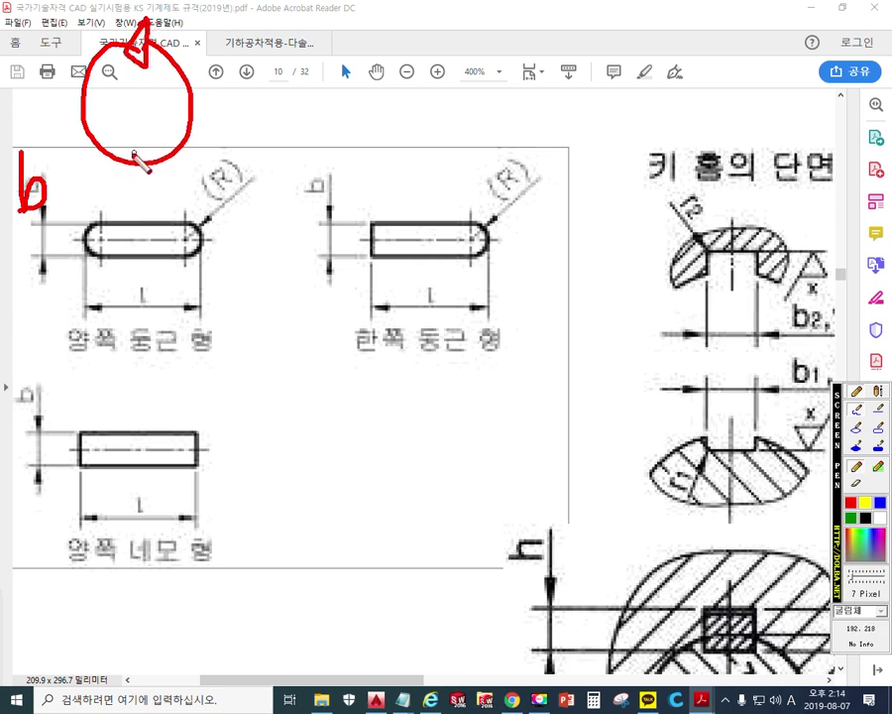
drag(134, 158, 351, 154)
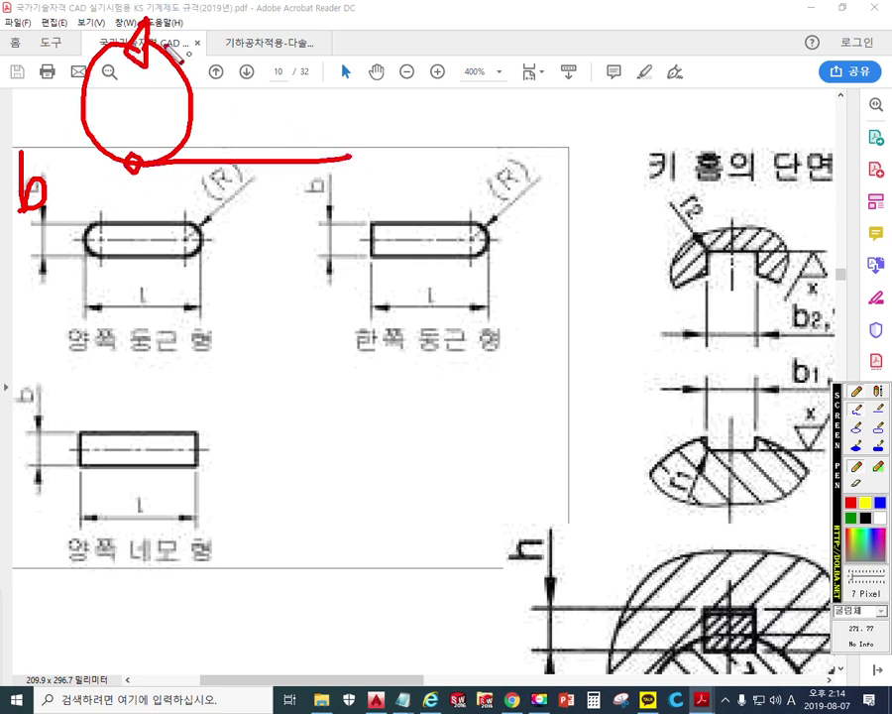
drag(144, 40, 291, 40)
drag(87, 43, 34, 43)
drag(45, 156, 128, 156)
mouse_move(64, 30)
mouse_down()
mouse_move(59, 177)
mouse_move(65, 18)
mouse_move(71, 30)
mouse_up()
mouse_move(29, 75)
mouse_down()
mouse_move(31, 142)
mouse_move(52, 91)
mouse_move(32, 107)
mouse_move(44, 132)
mouse_up()
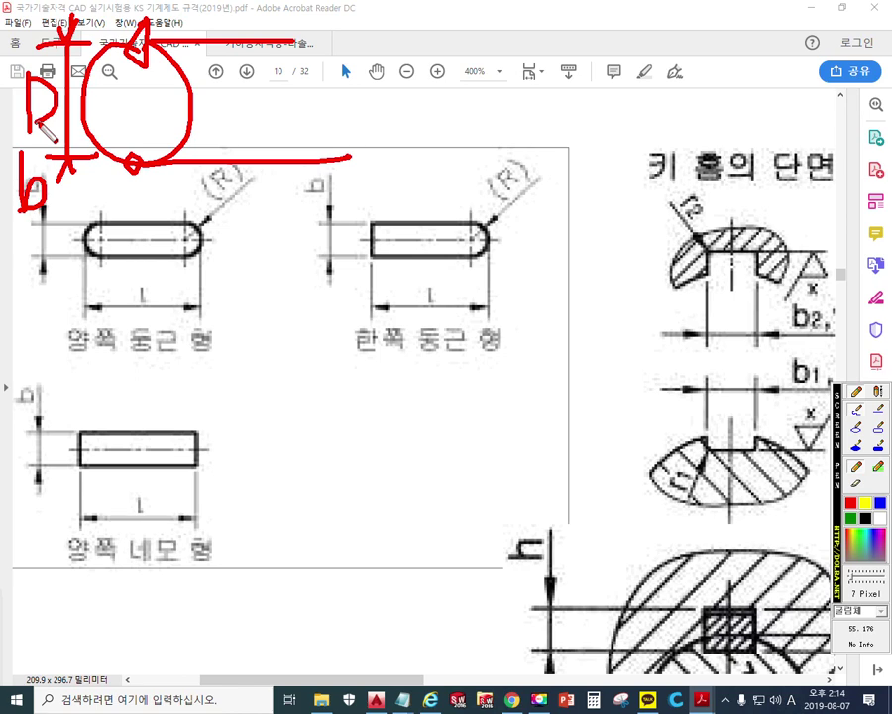
Circle the b and (R) labels of the both-ends-rounded key figure, then clear the pen marks
mouse_move(41, 156)
mouse_down()
mouse_move(14, 174)
mouse_move(12, 230)
mouse_move(51, 203)
mouse_move(43, 151)
mouse_up()
mouse_move(252, 186)
mouse_down()
mouse_move(209, 201)
mouse_move(261, 200)
mouse_up()
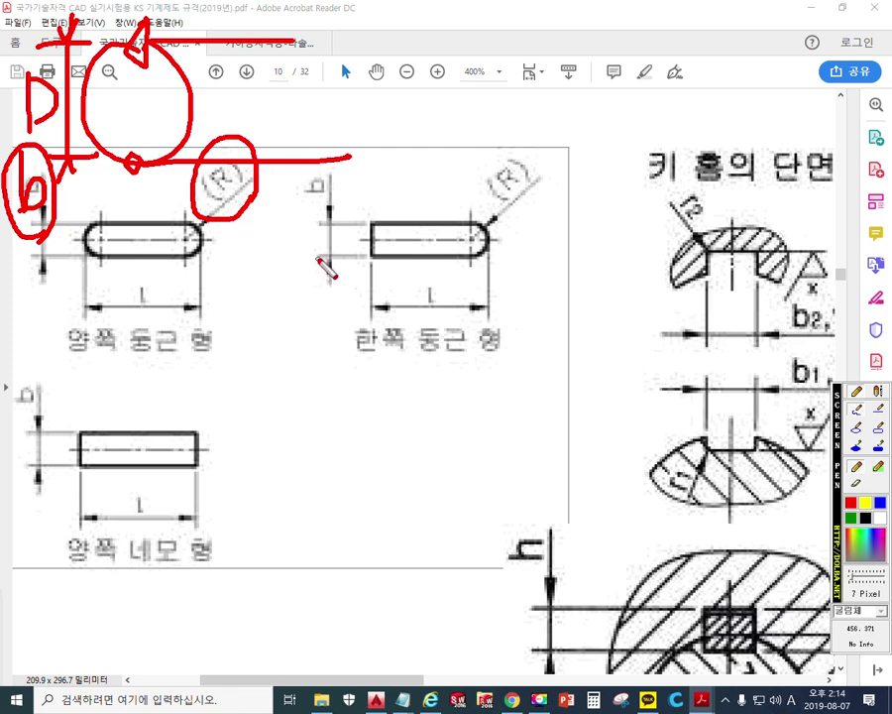
right_click(325, 262)
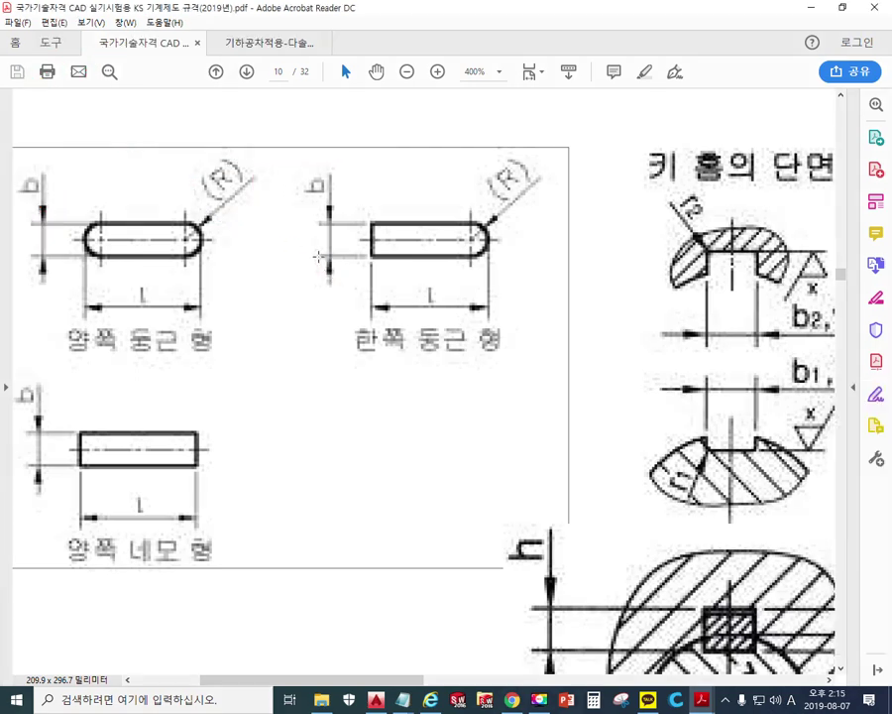
Show the page at 200%, underline the heading 21. 평행 키 (키 홈), circle the both-ends-rounded figure, and clear the marks
scroll(318, 257, down, 2)
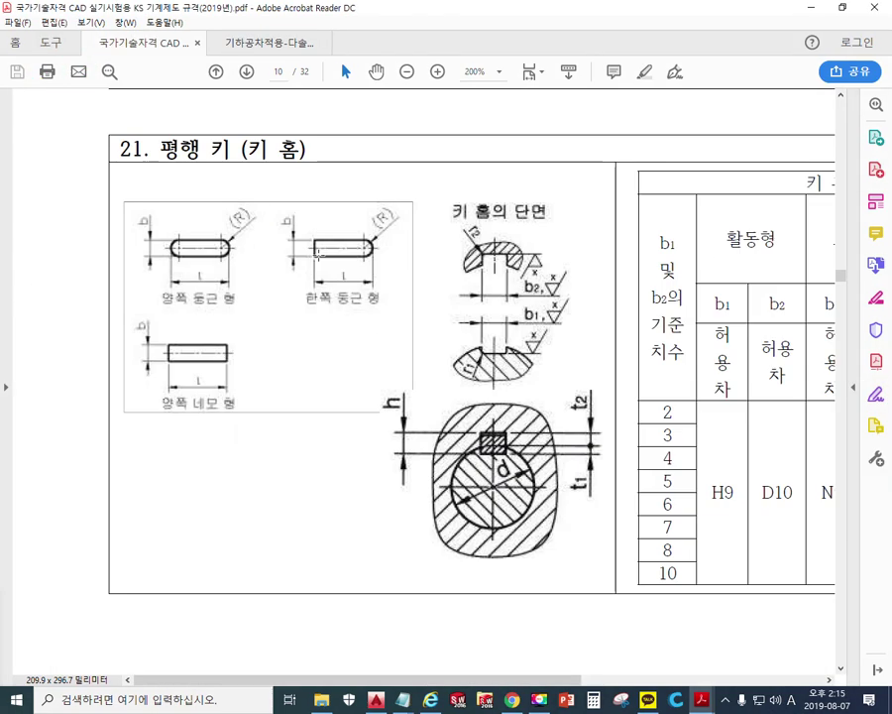
key(ctrl+shift+p)
drag(150, 168, 317, 166)
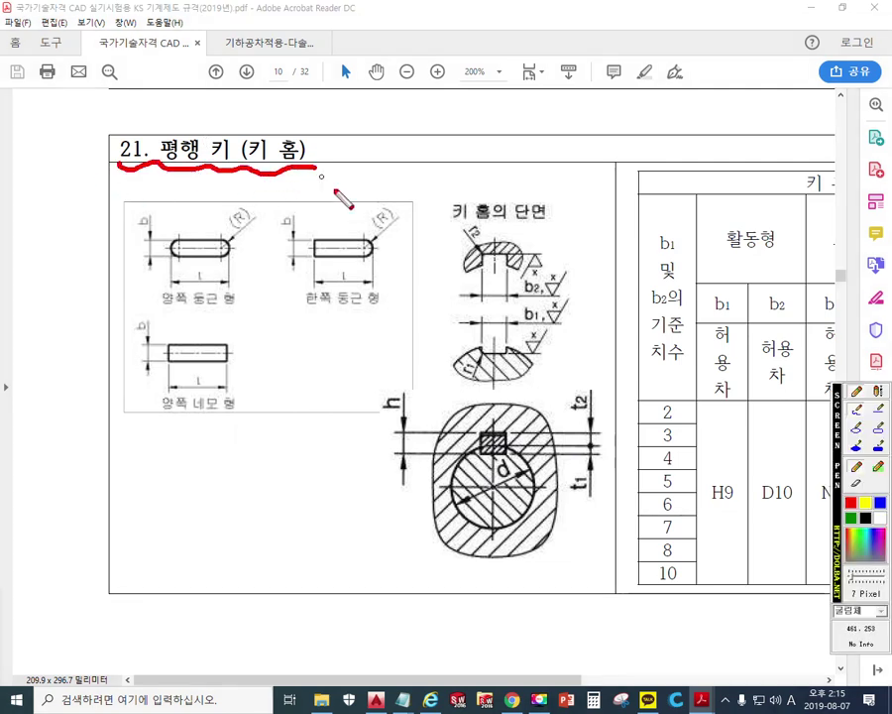
mouse_move(124, 304)
mouse_down()
mouse_move(105, 272)
mouse_move(242, 185)
mouse_move(226, 329)
mouse_move(120, 316)
mouse_up()
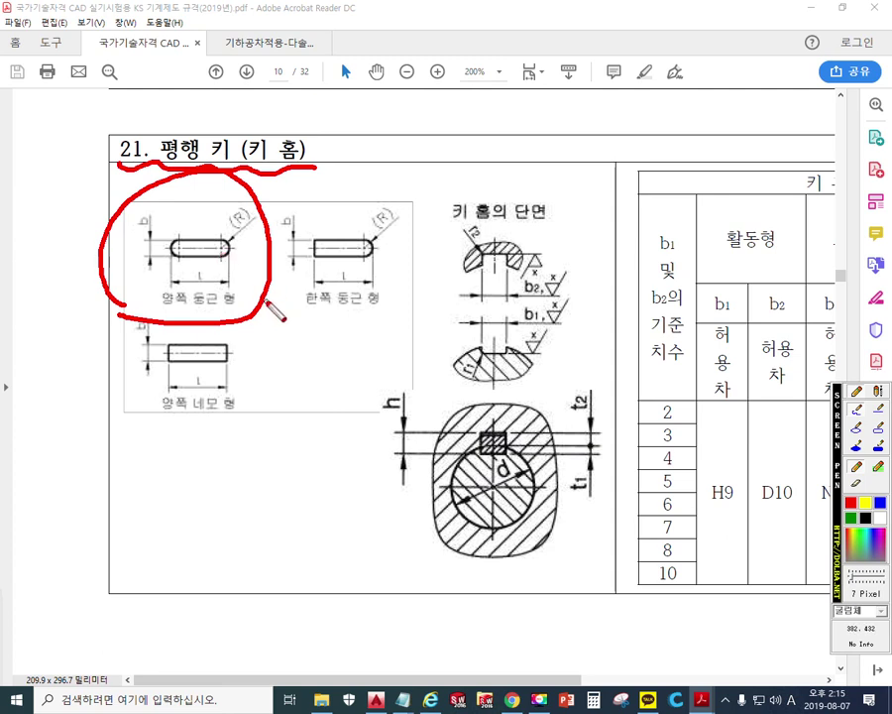
right_click(573, 278)
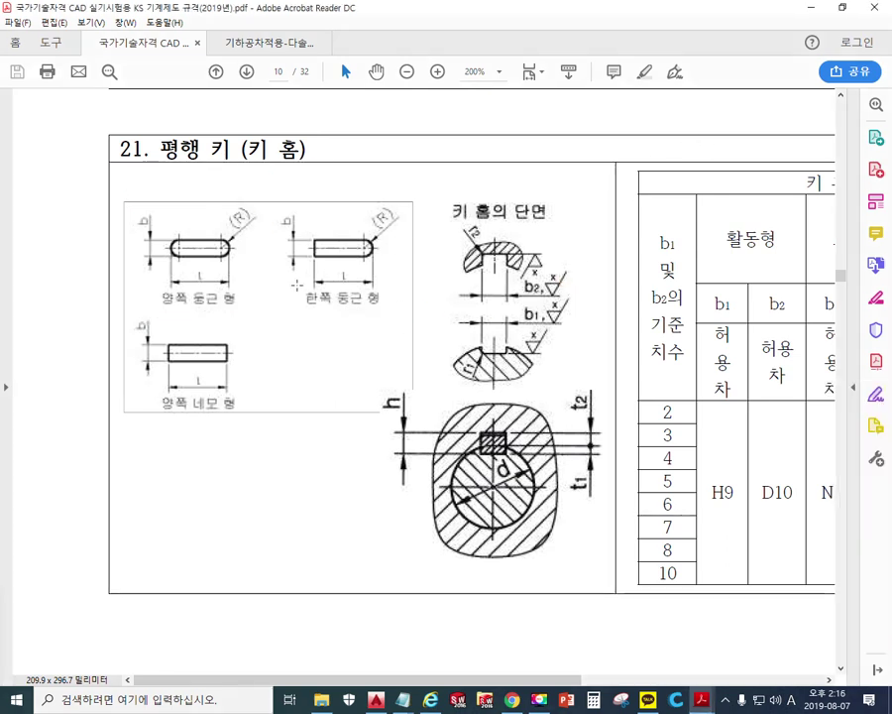
Circle the both-ends-rounded figure and the t1/t2 and b1/b2 labels with the screen pen, and clear the marks
drag(298, 263, 246, 342)
mouse_move(610, 496)
mouse_down()
mouse_move(546, 476)
mouse_move(619, 476)
mouse_move(605, 500)
mouse_up()
mouse_move(571, 330)
mouse_down()
mouse_move(576, 275)
mouse_move(563, 348)
mouse_up()
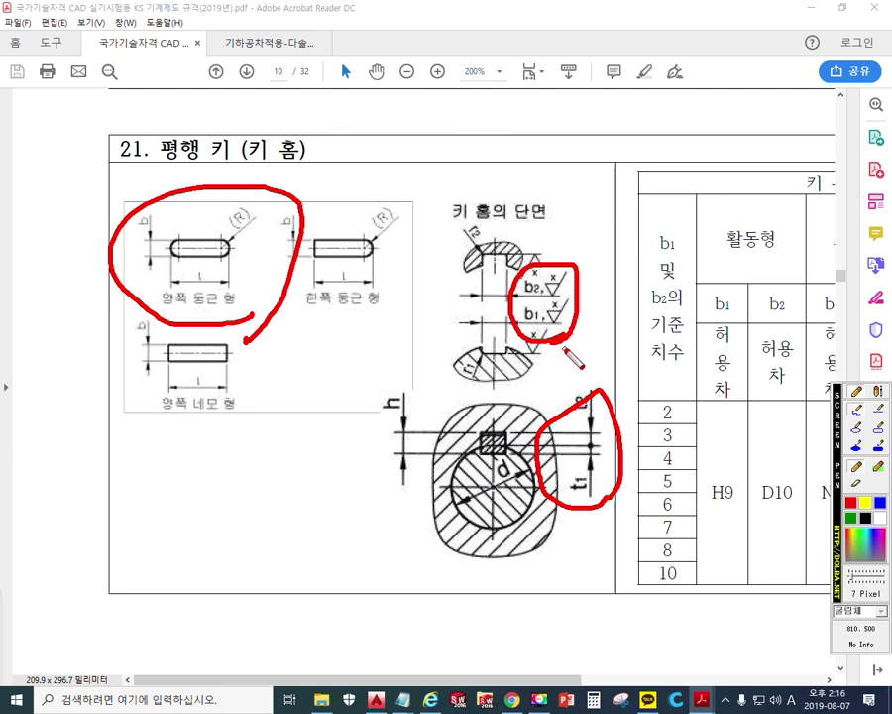
key(Escape)
Switch to the AutoCAD drawing and add a horizontal linear dimension between the keyway's right end and the shaft shoulder
key(alt+Tab)
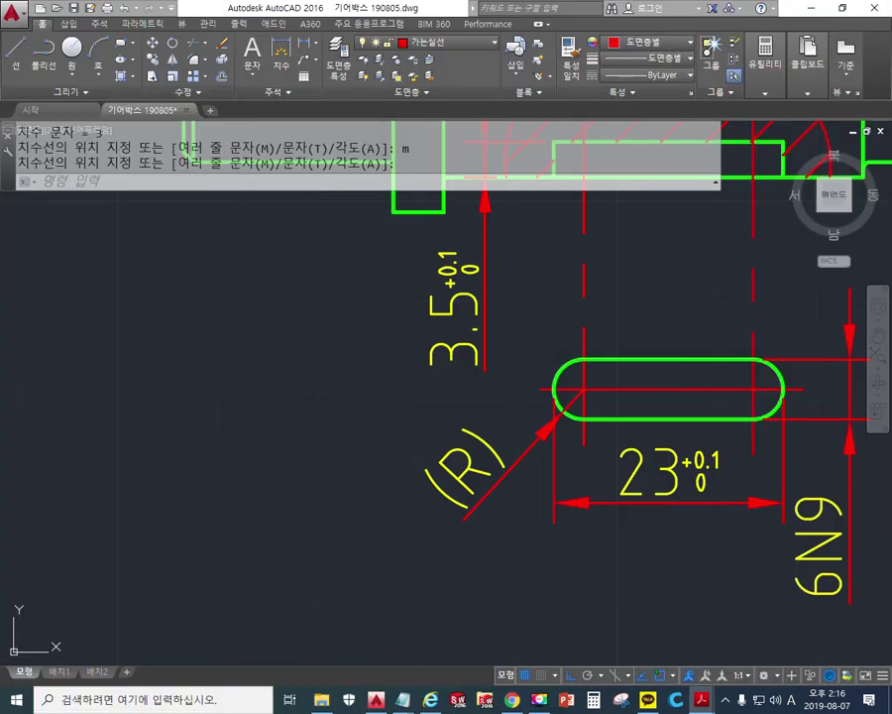
mouse_move(713, 294)
mouse_down()
mouse_move(470, 310)
mouse_move(458, 327)
mouse_up()
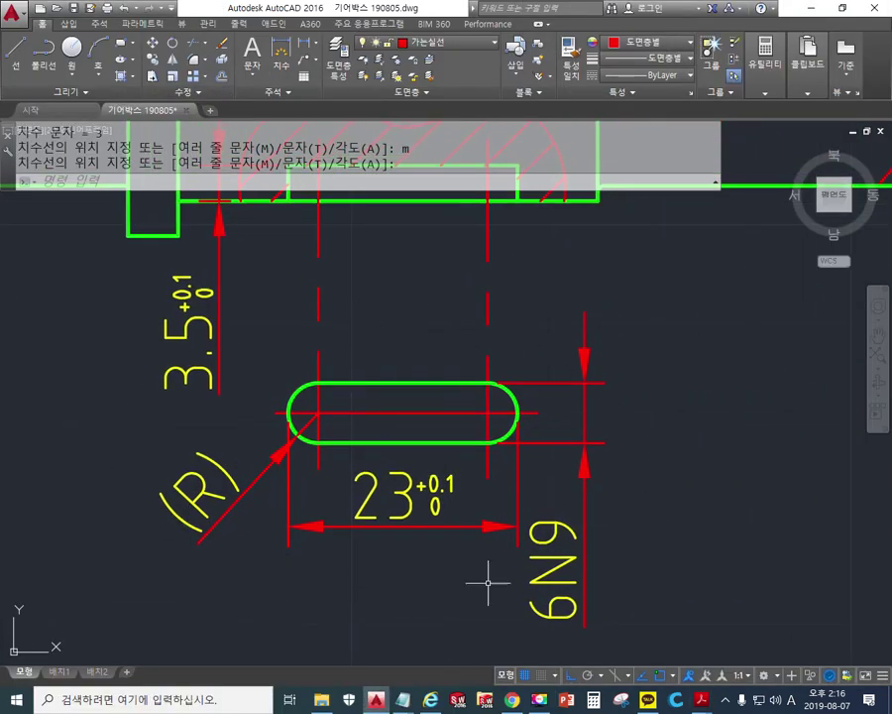
drag(659, 393, 660, 418)
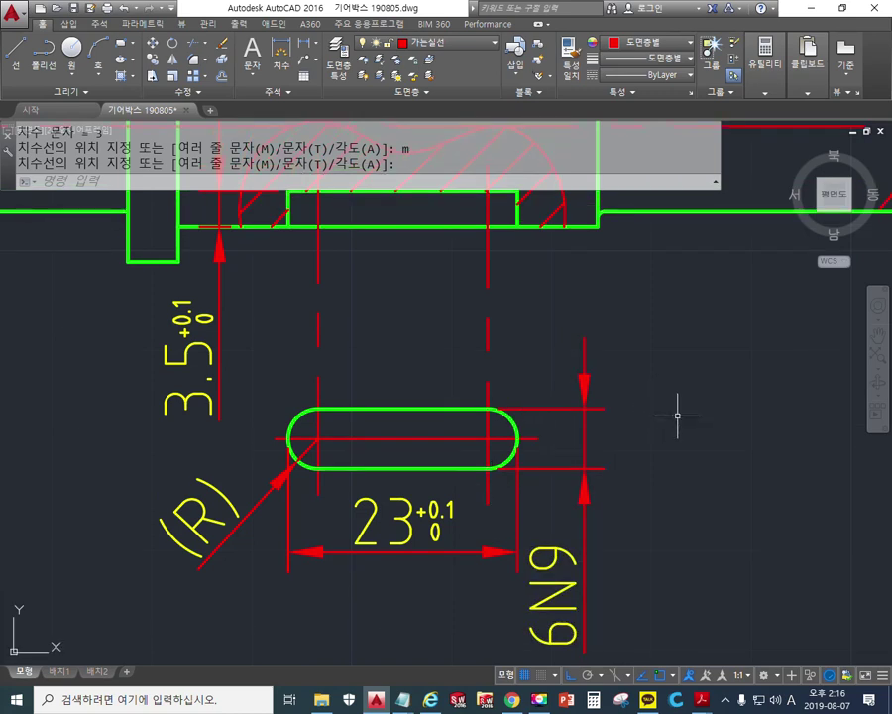
drag(677, 389, 687, 424)
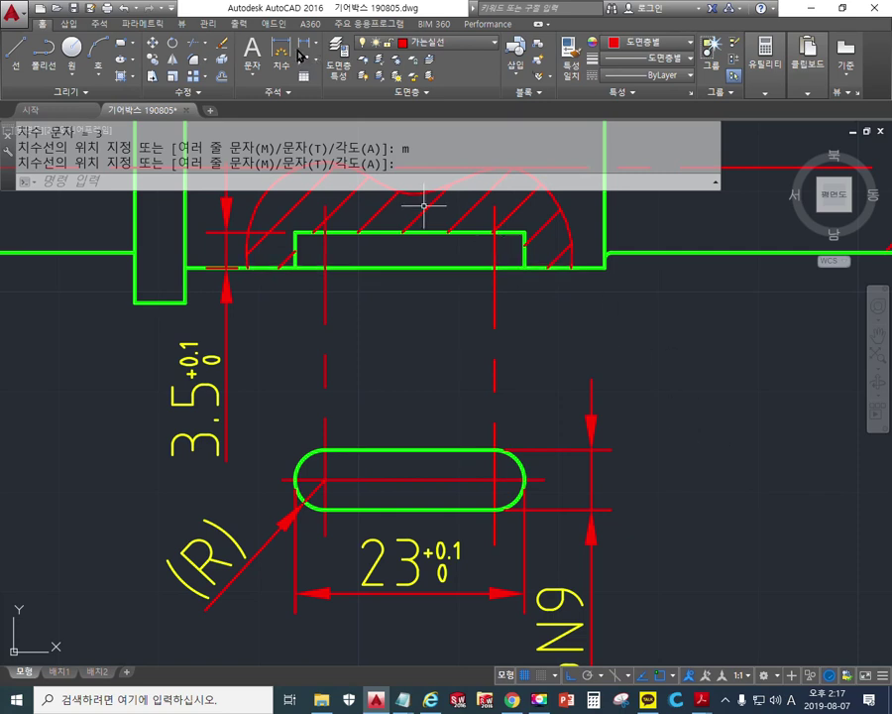
click(306, 45)
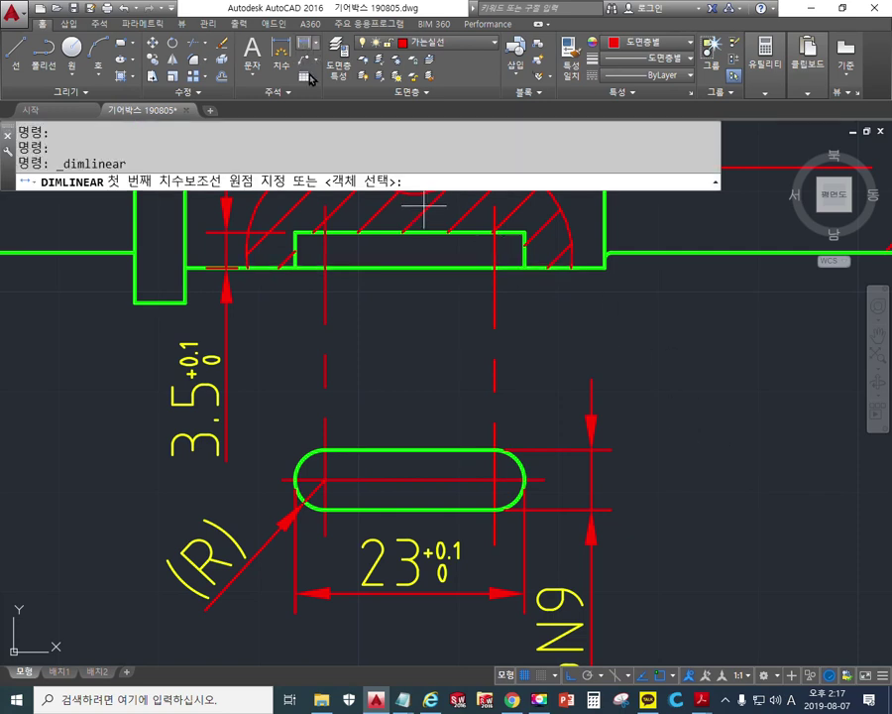
click(603, 267)
click(523, 268)
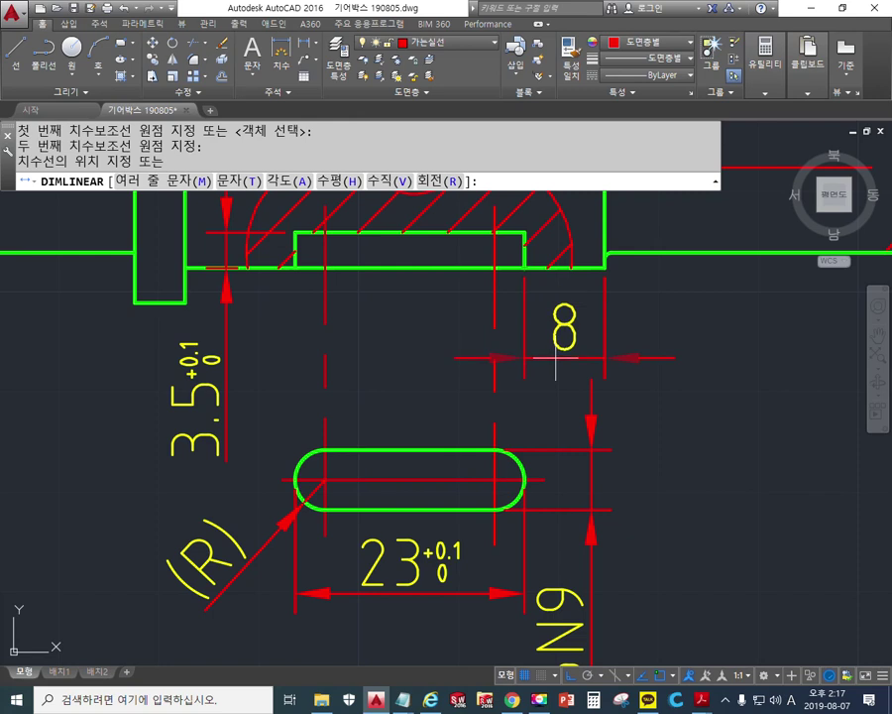
click(556, 358)
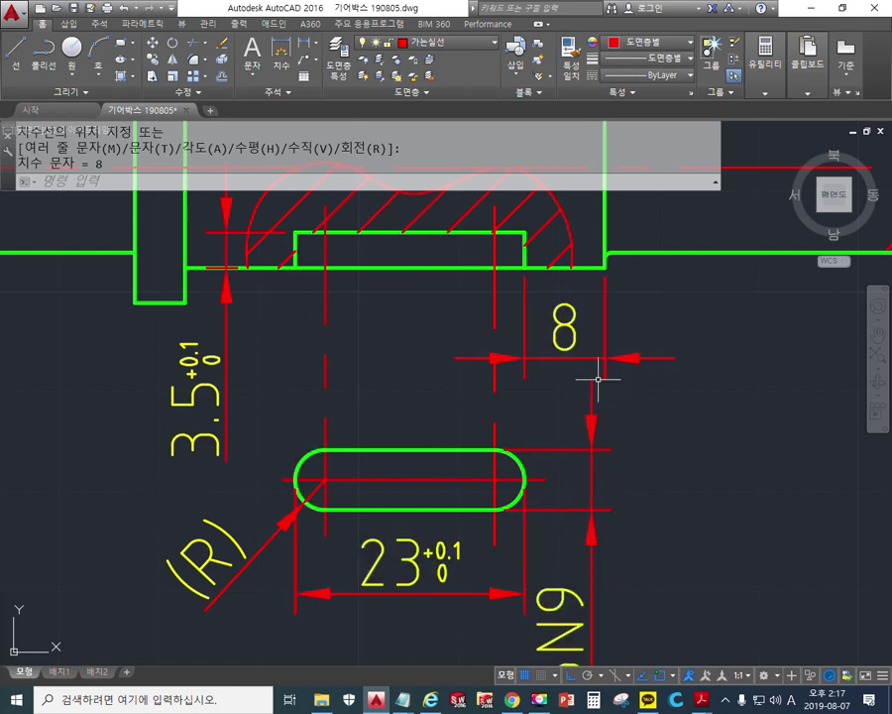
Sketch the lower shoulder fillet with a ball bearing section and two vertical lines against it using the screen pen, and clear the marks
mouse_move(738, 296)
mouse_down()
mouse_move(430, 457)
mouse_move(549, 357)
mouse_move(580, 493)
mouse_move(578, 420)
mouse_move(488, 451)
mouse_move(494, 441)
mouse_up()
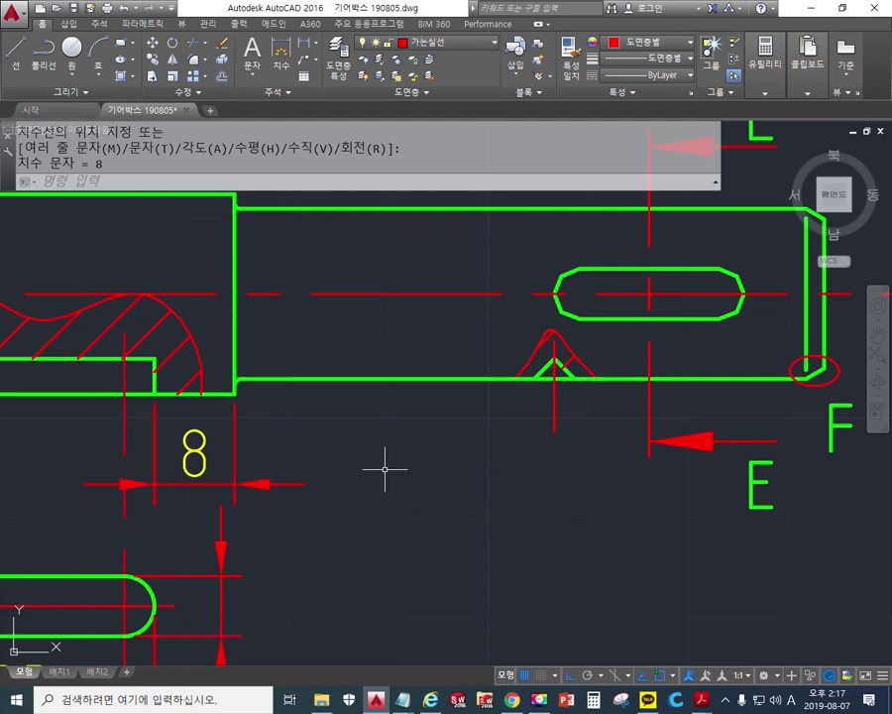
key(F12)
click(880, 518)
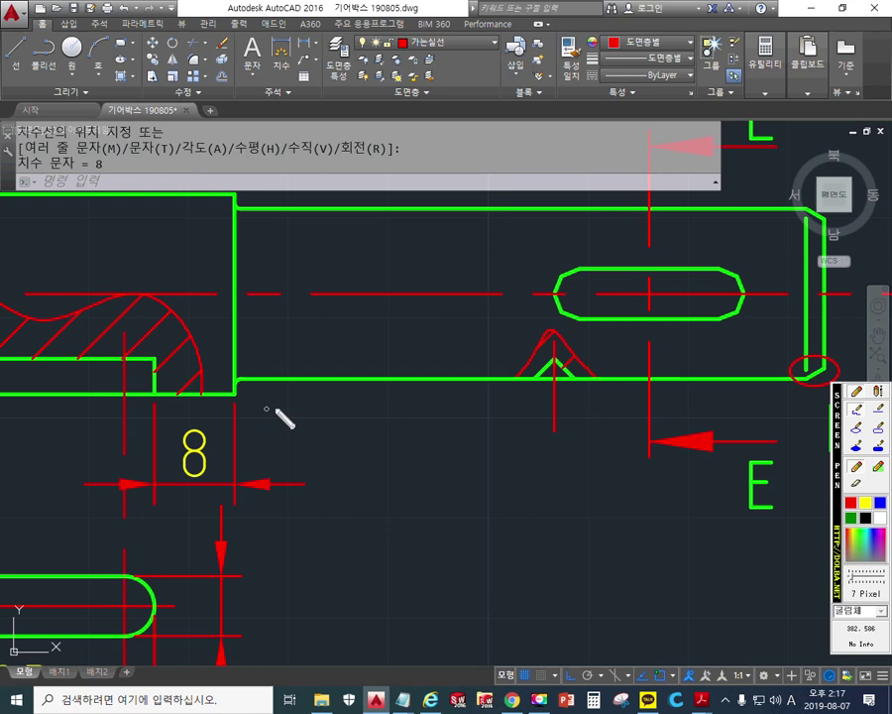
drag(265, 374, 241, 395)
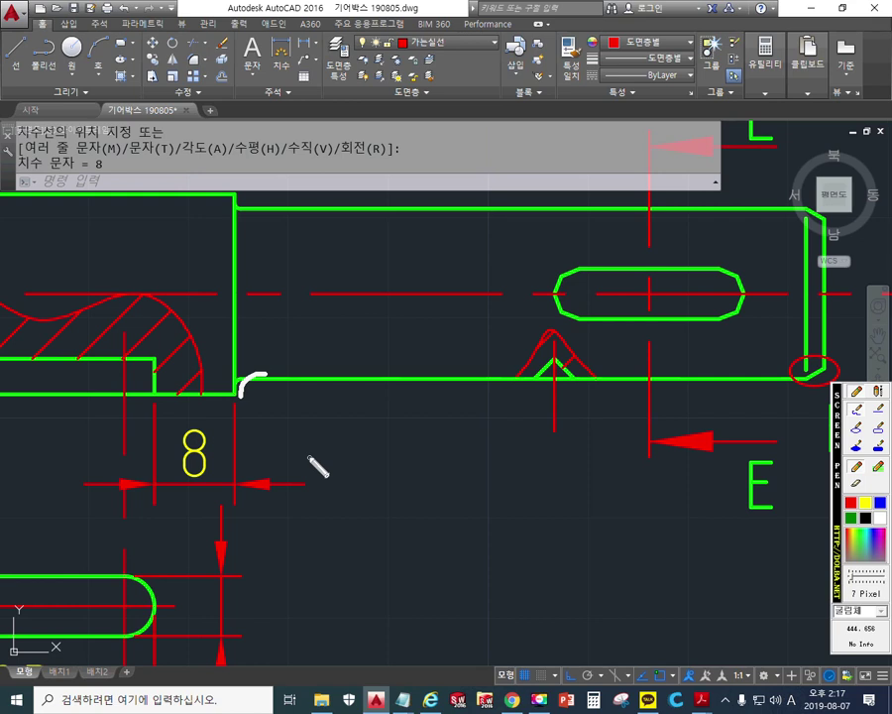
mouse_move(243, 384)
mouse_down()
mouse_move(268, 458)
mouse_move(388, 448)
mouse_move(255, 382)
mouse_up()
mouse_move(249, 519)
mouse_down()
mouse_move(249, 575)
mouse_move(401, 533)
mouse_move(249, 524)
mouse_up()
mouse_move(302, 454)
mouse_down()
mouse_move(293, 527)
mouse_move(359, 466)
mouse_move(307, 441)
mouse_up()
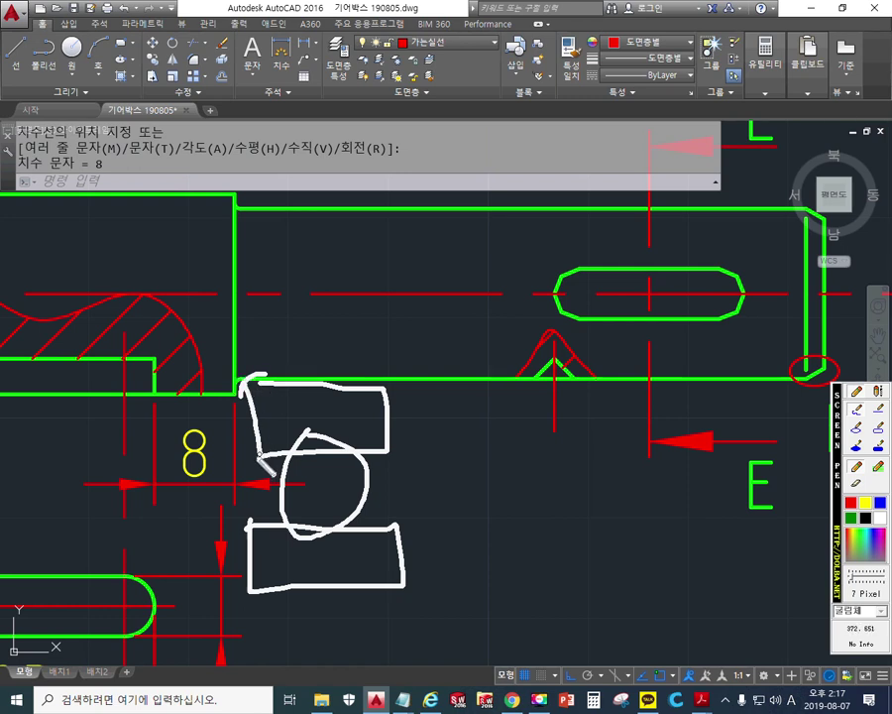
drag(235, 402, 227, 573)
drag(254, 370, 246, 581)
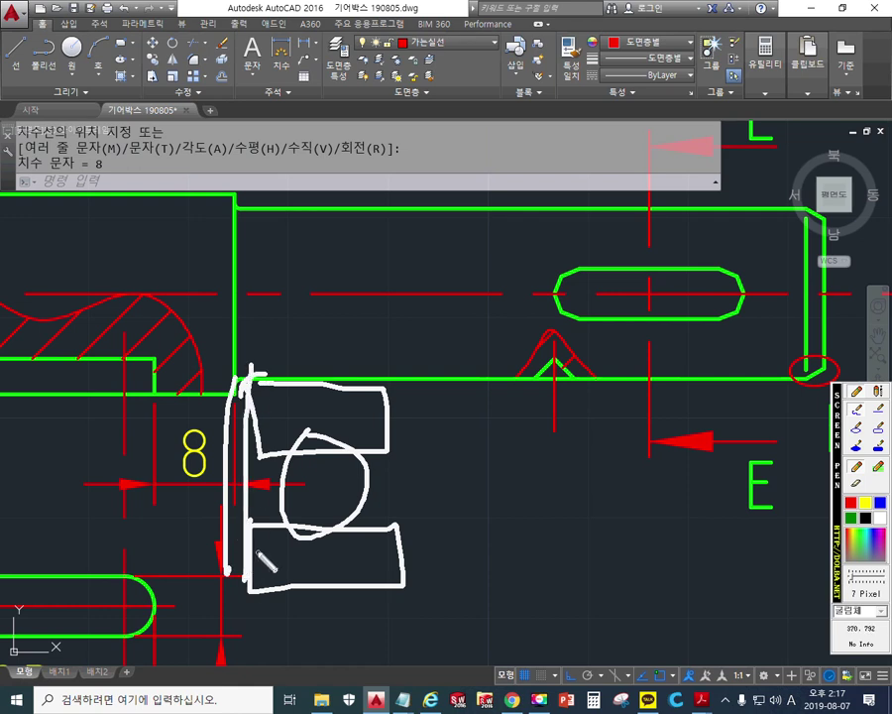
key(Escape)
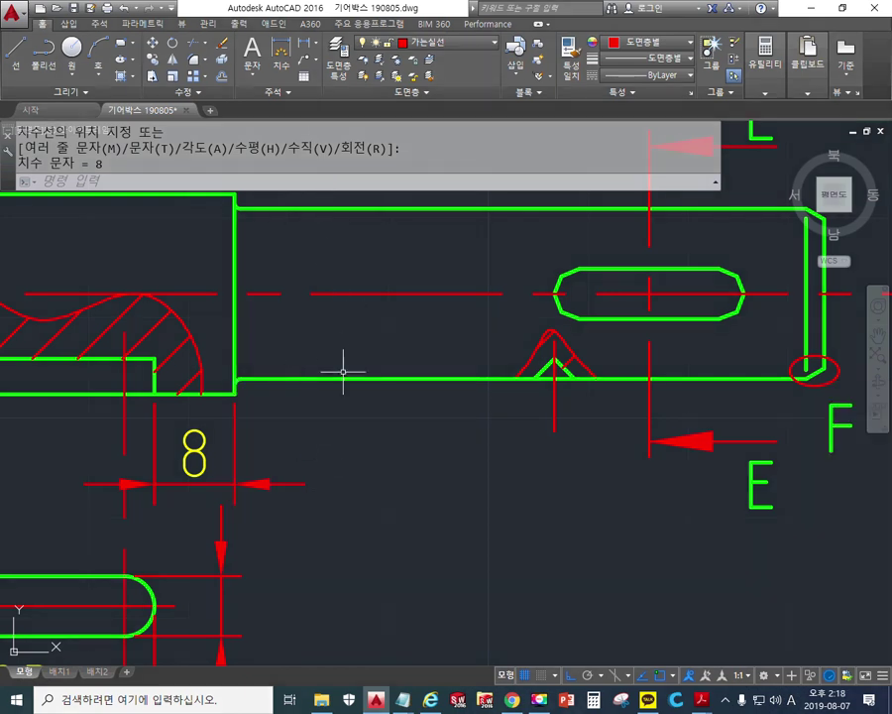
Add a radius dimension to the small fillet at the lower shaft shoulder, placing its text outside, below the shaft
key(Up)
key(Up)
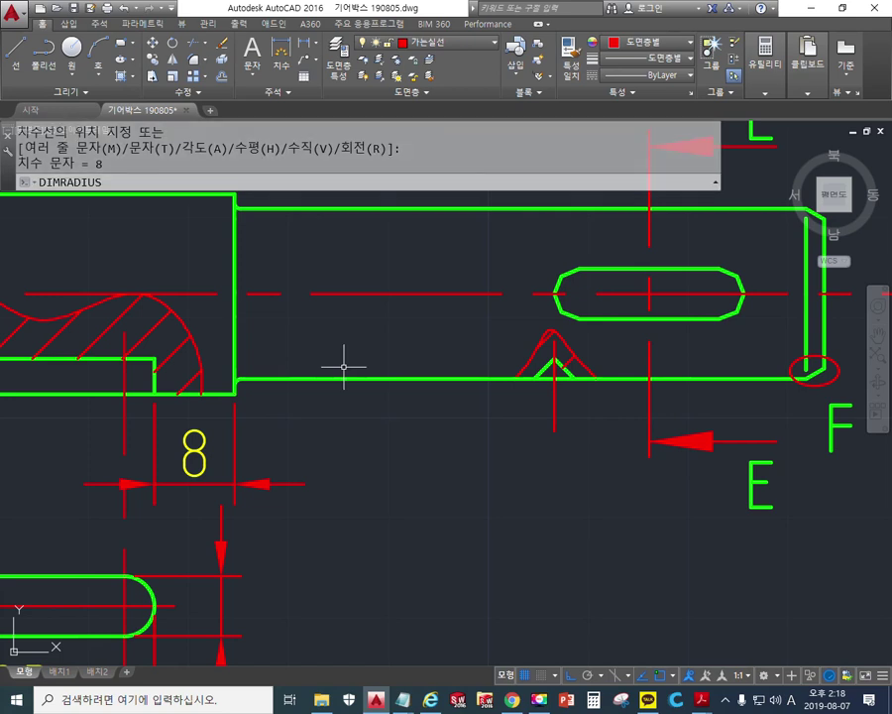
key(Return)
scroll(283, 393, up, 5)
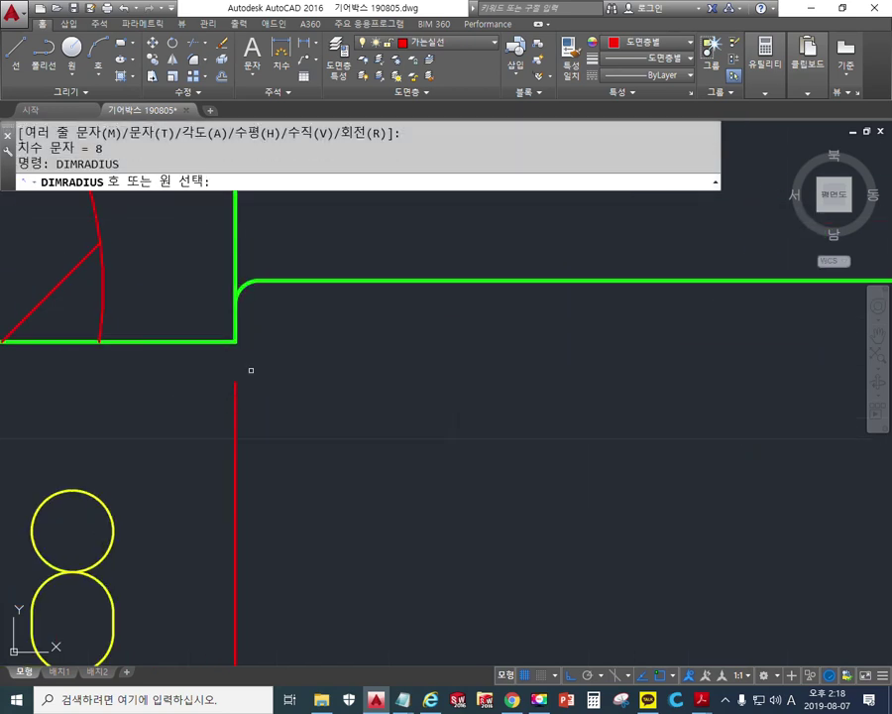
click(269, 364)
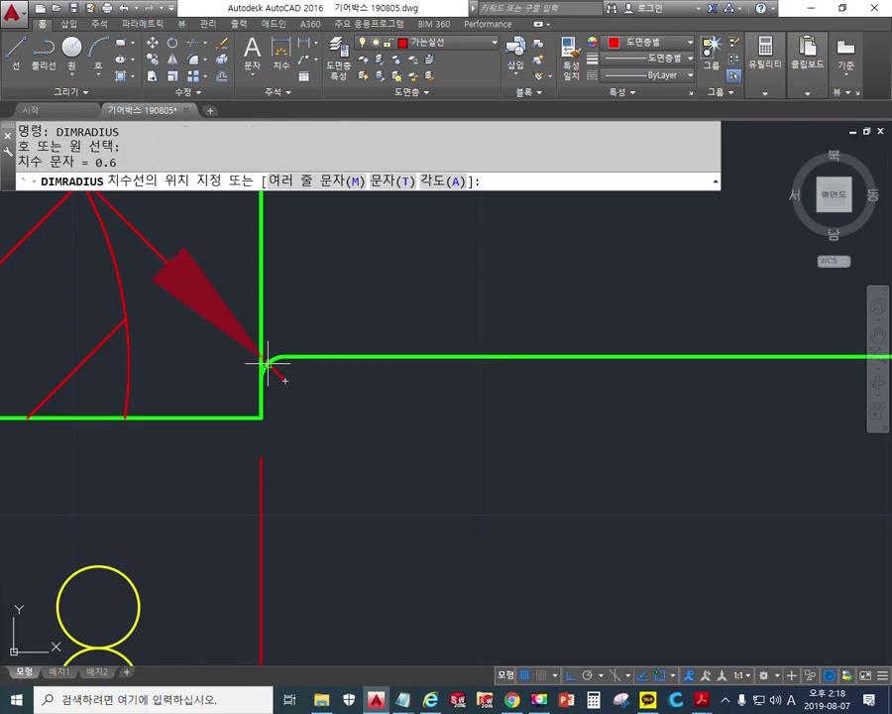
scroll(277, 371, up, 3)
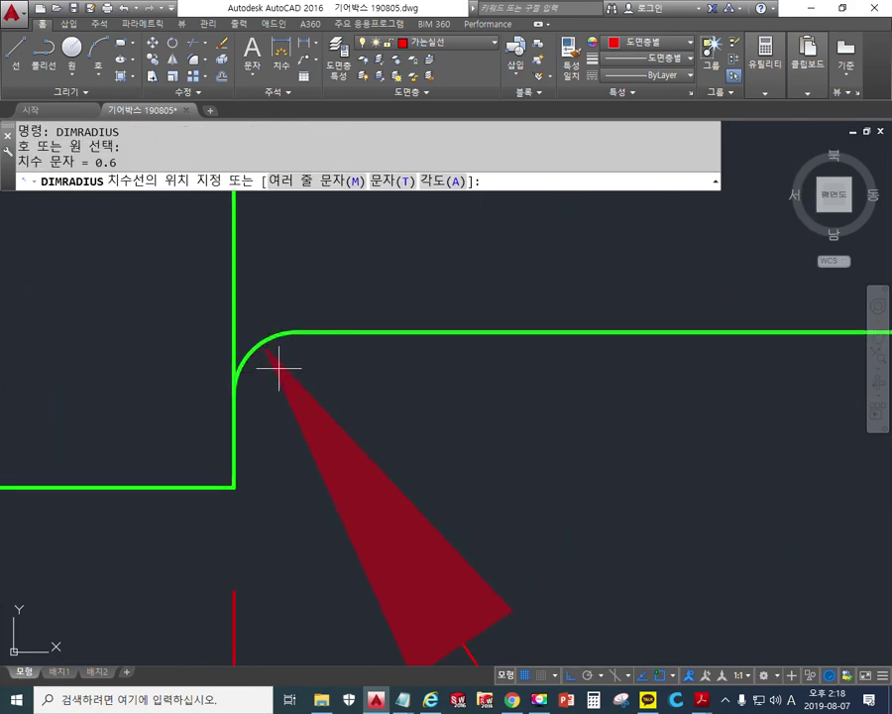
click(421, 391)
scroll(570, 476, down, 8)
drag(569, 476, 456, 354)
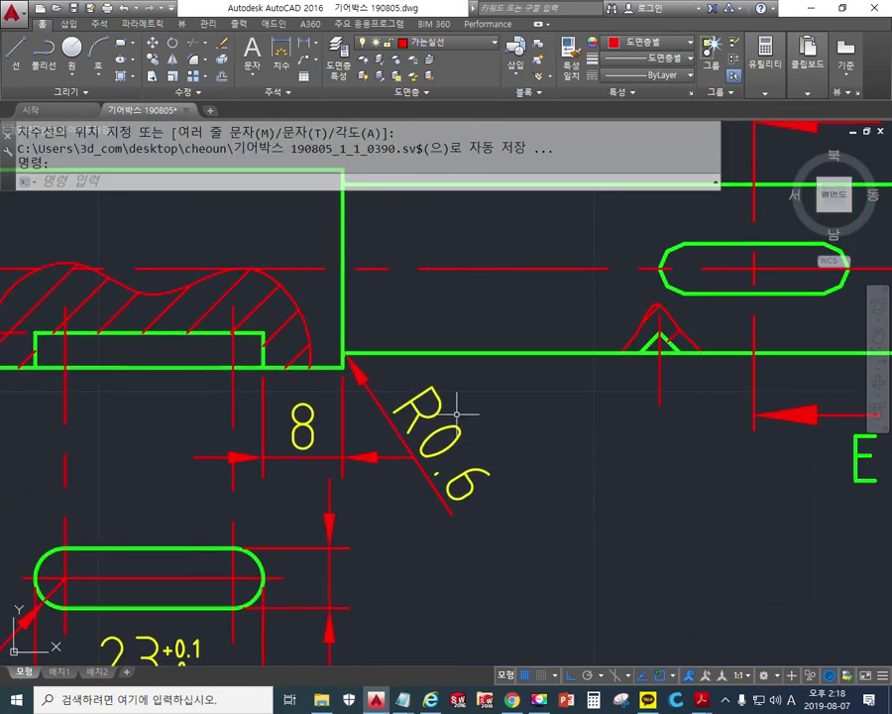
scroll(459, 462, up, 2)
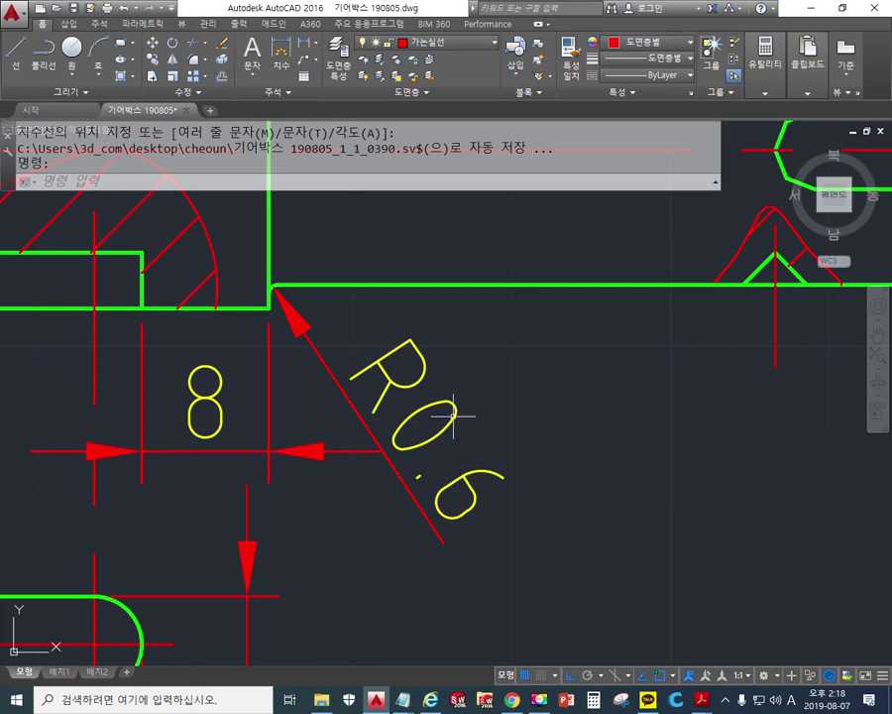
scroll(491, 494, down, 4)
drag(509, 488, 472, 482)
scroll(412, 470, up, 2)
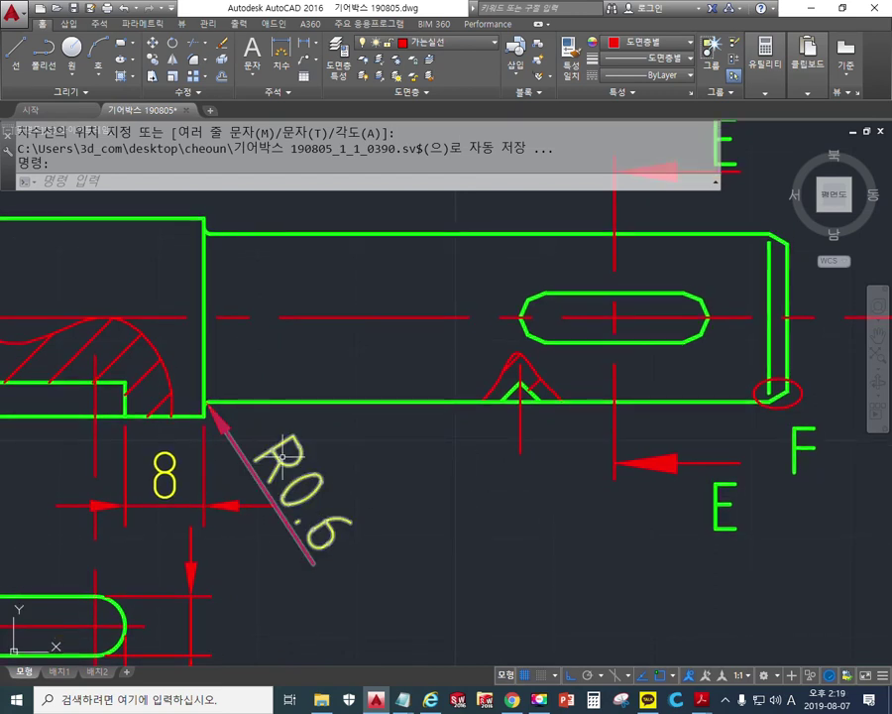
Mark the upper shoulder fillet with the screen pen, sketch a part seated against that shoulder, and clear the marks
key(F12)
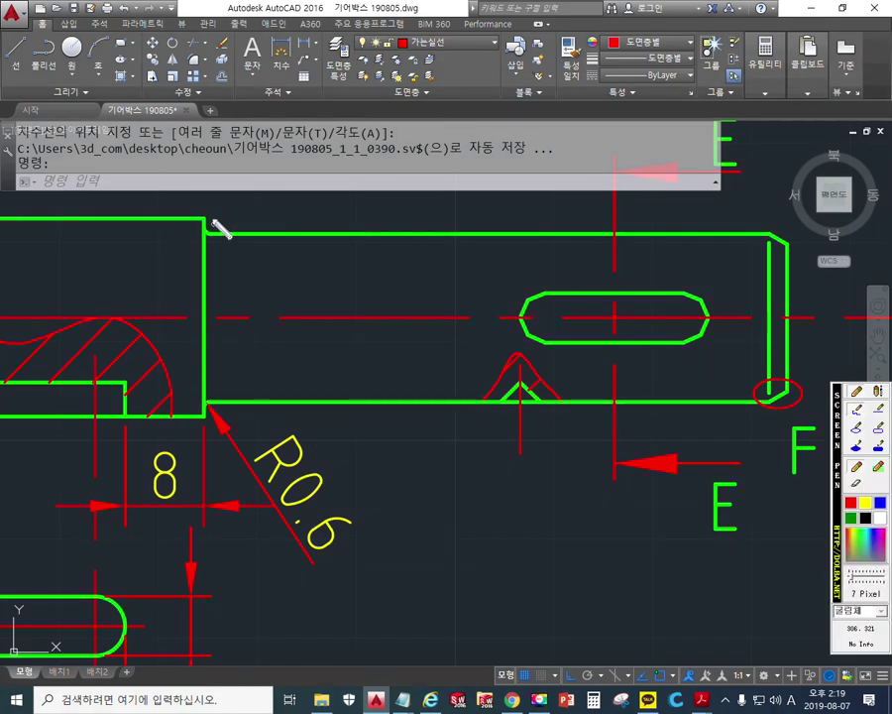
drag(206, 214, 243, 236)
mouse_move(218, 149)
mouse_down()
mouse_move(214, 218)
mouse_move(240, 236)
mouse_move(283, 230)
mouse_move(279, 148)
mouse_move(220, 150)
mouse_move(206, 216)
mouse_move(233, 178)
mouse_move(212, 203)
mouse_up()
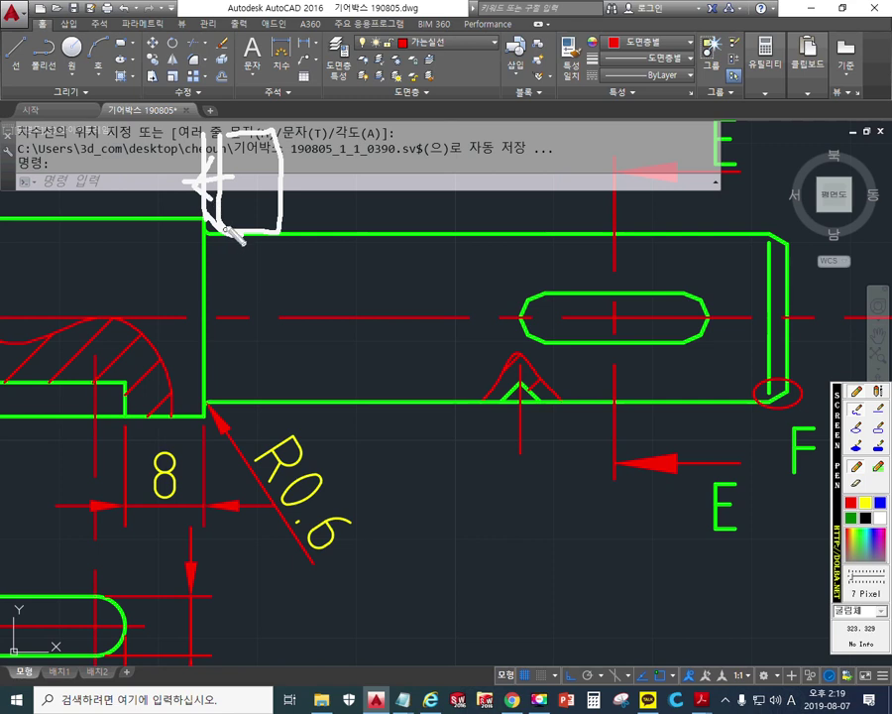
right_click(289, 318)
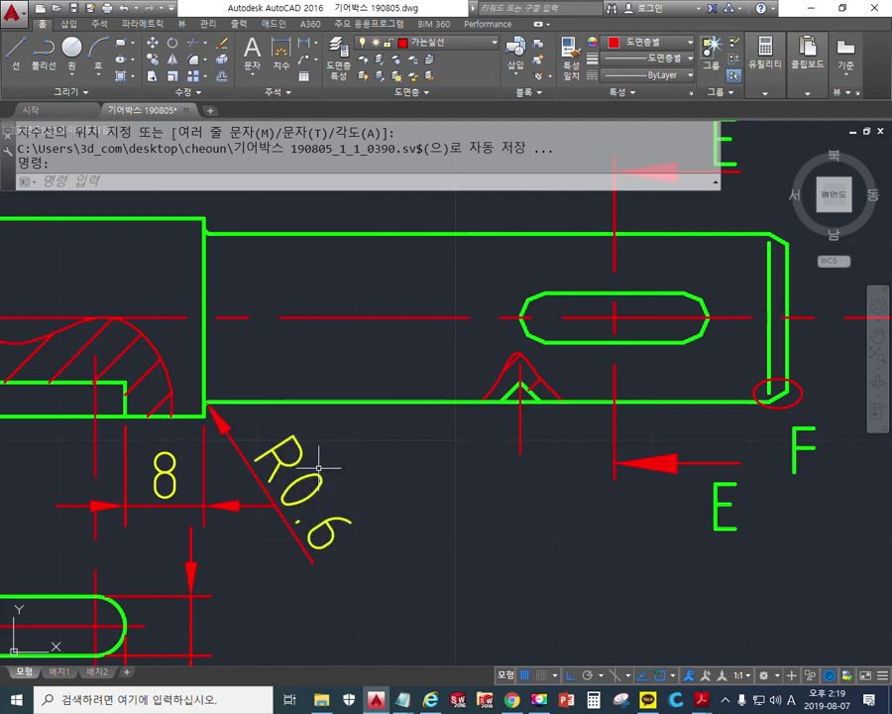
Add a linear dimension with a ⌀ prefix across the opening of the conical recess on the shaft's lower edge
drag(506, 470, 473, 455)
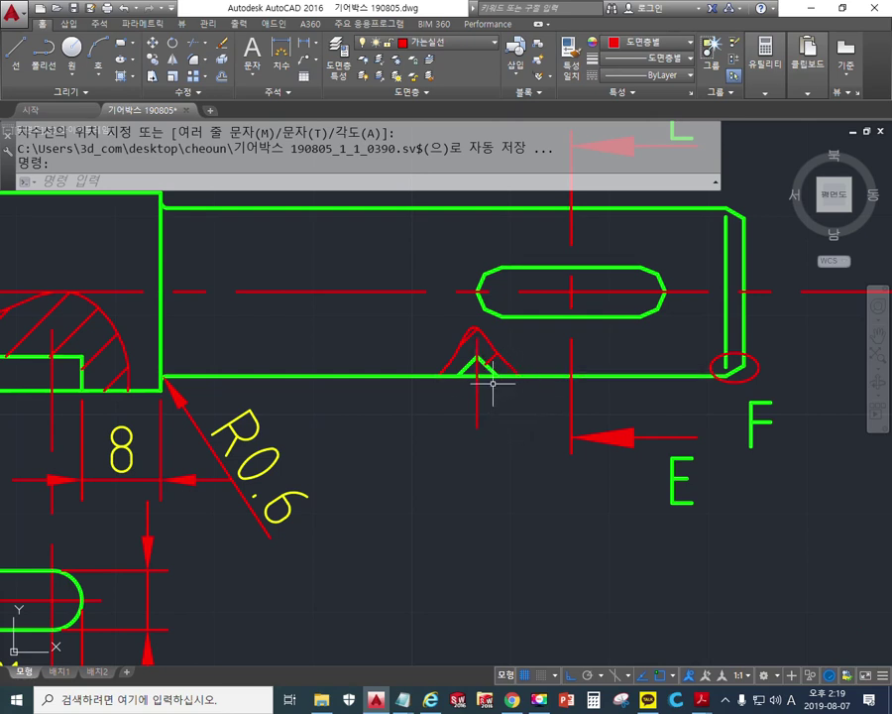
drag(487, 401, 432, 391)
scroll(432, 390, up, 2)
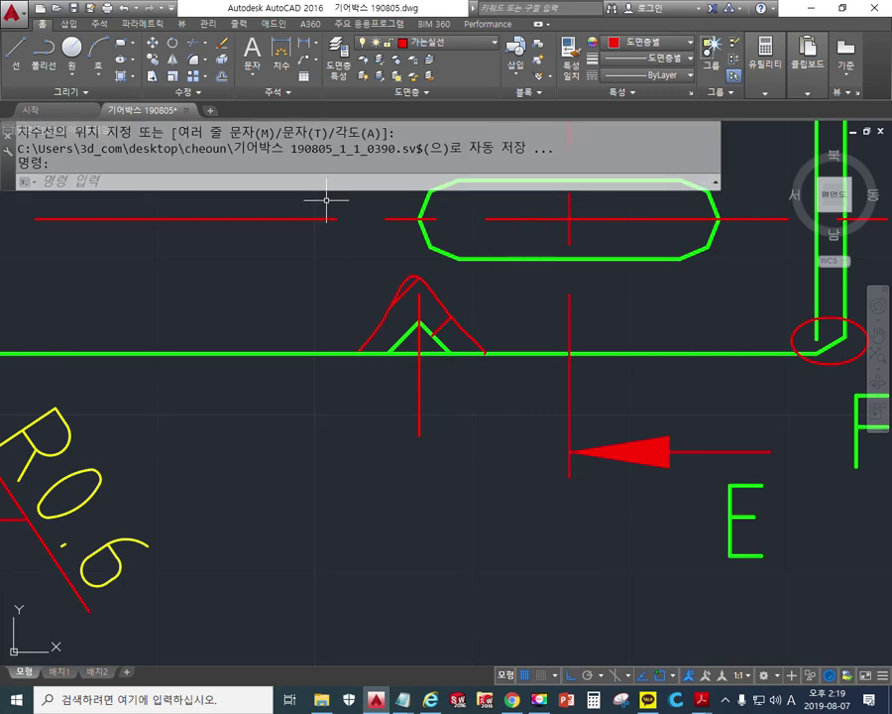
key(Up)
key(Up)
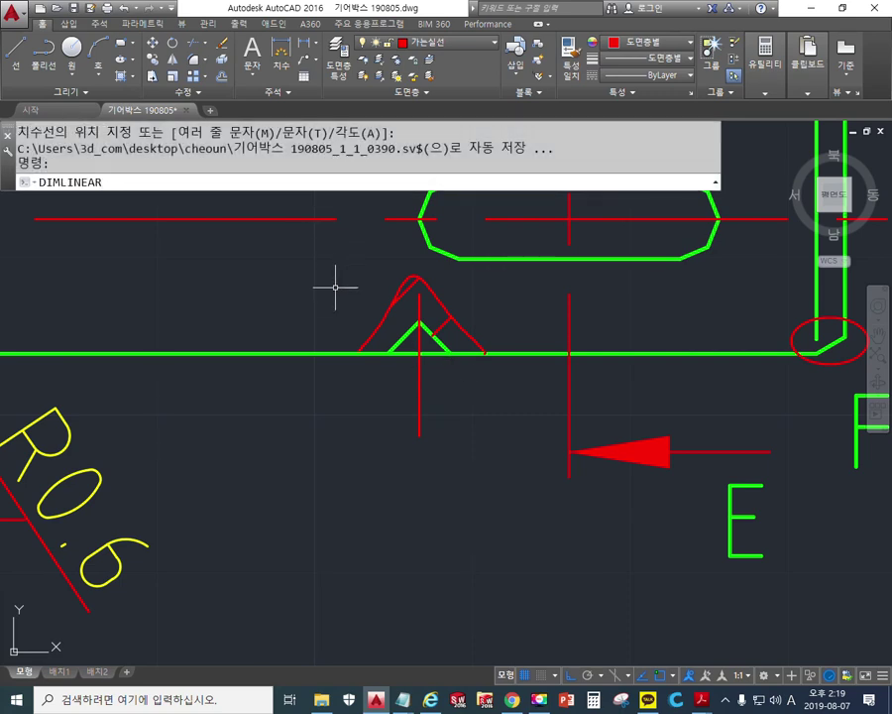
key(Return)
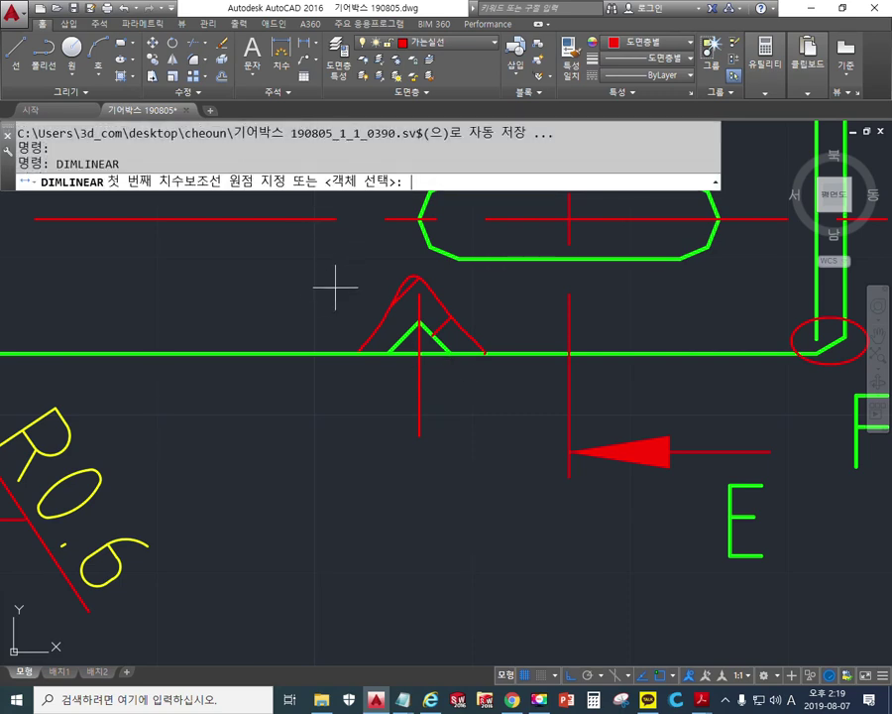
click(443, 358)
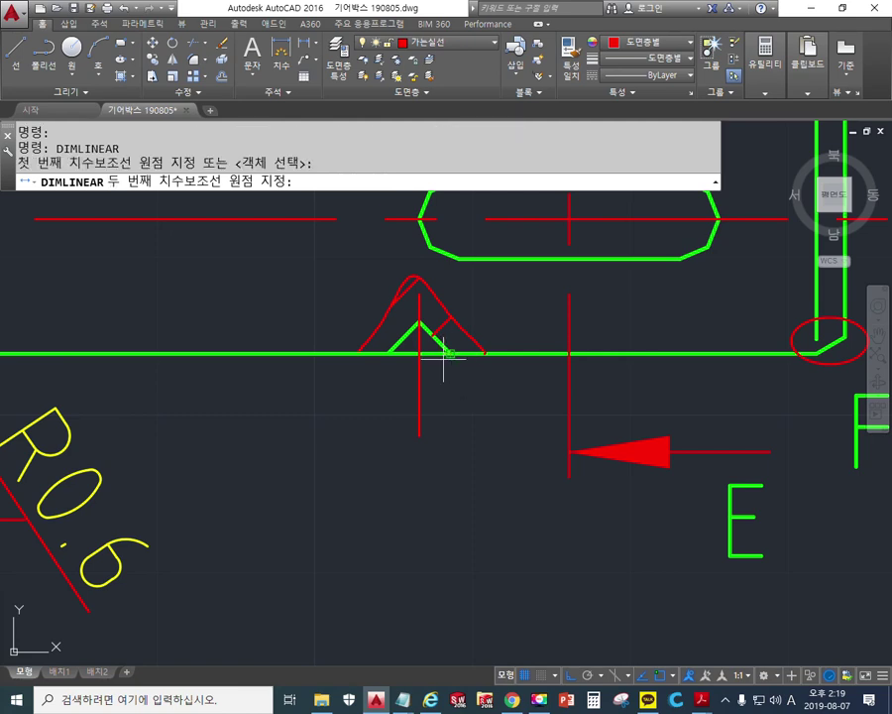
click(389, 355)
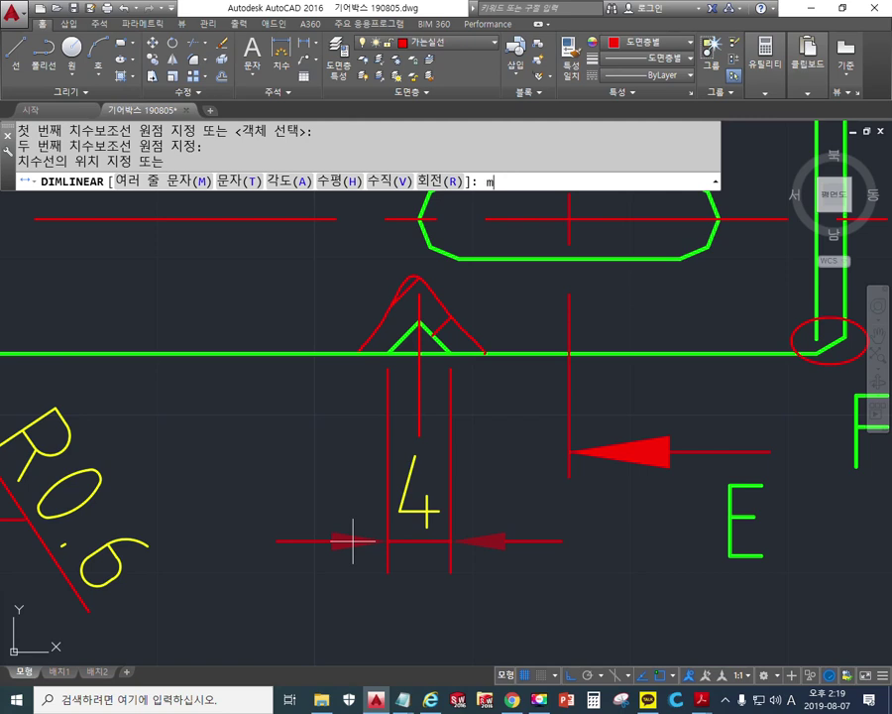
text(m)
key(Return)
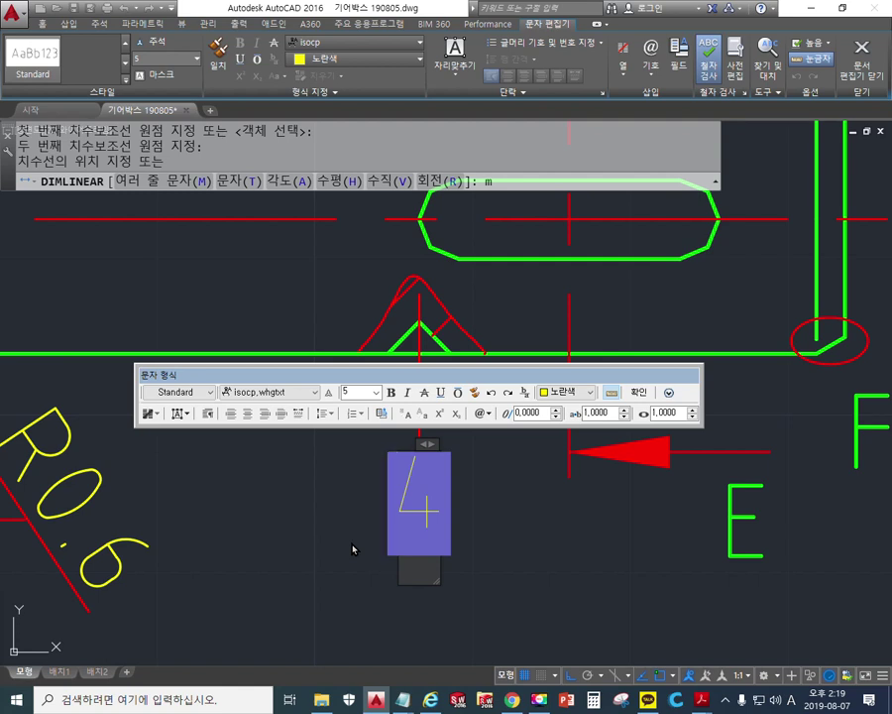
text(%%c)
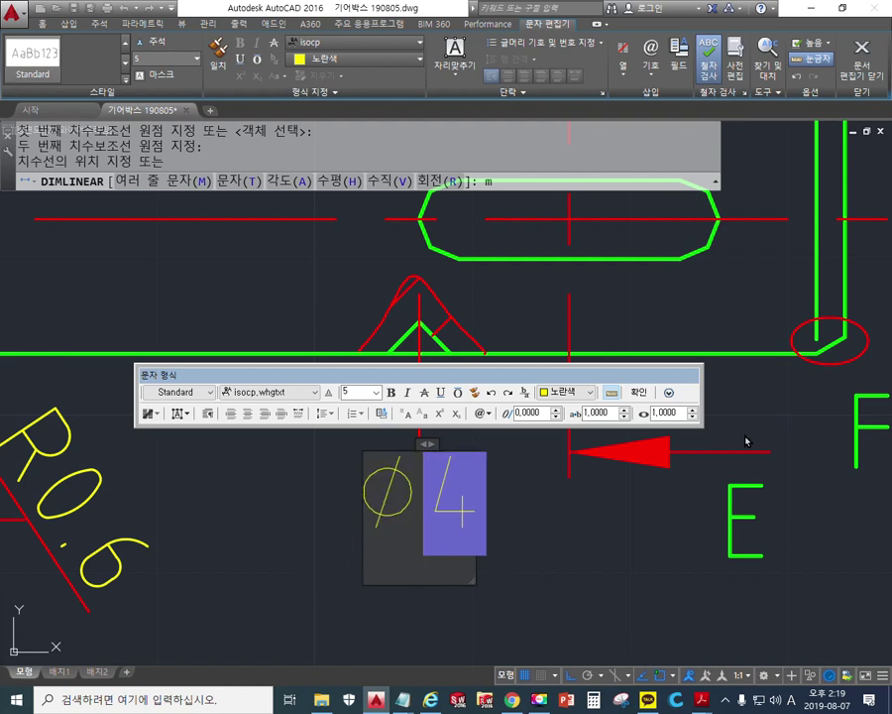
click(639, 392)
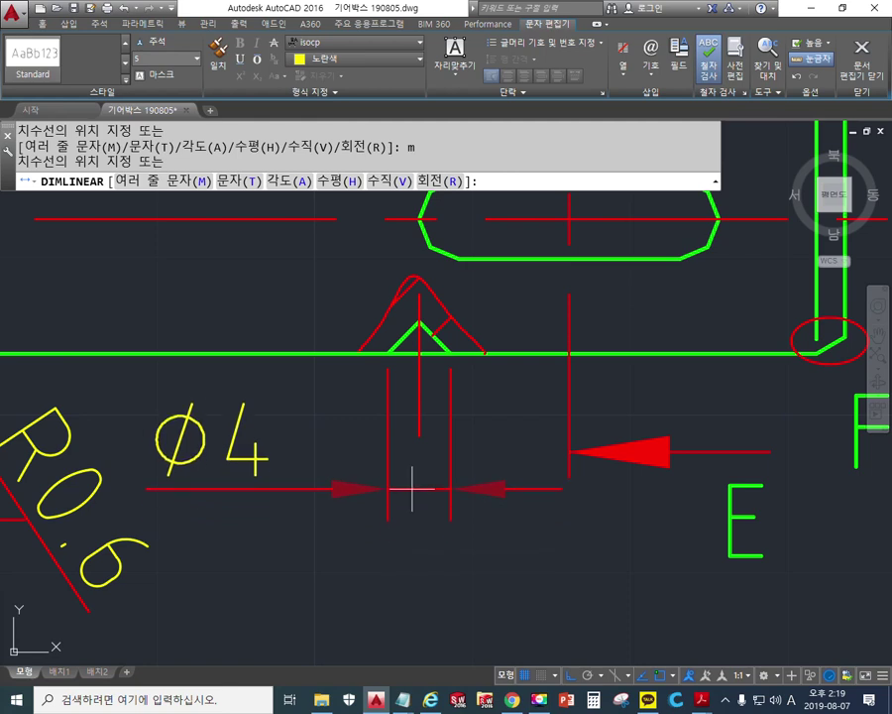
click(414, 485)
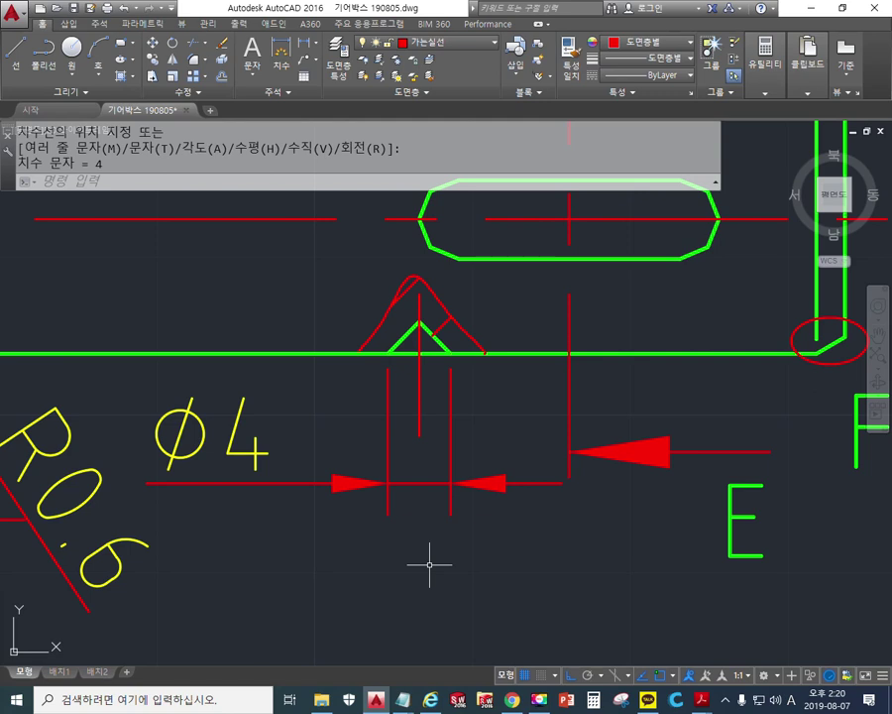
Add an angular dimension between the two sloped sides of the conical recess, placing its arc below the shaft and the recess's diameter dimension
text(dim)
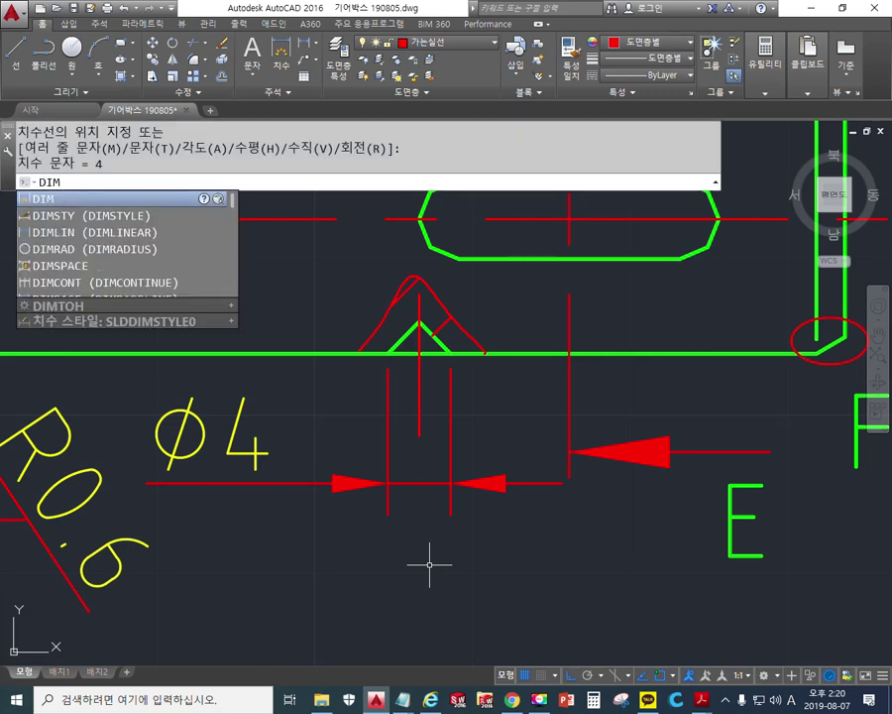
text(ang)
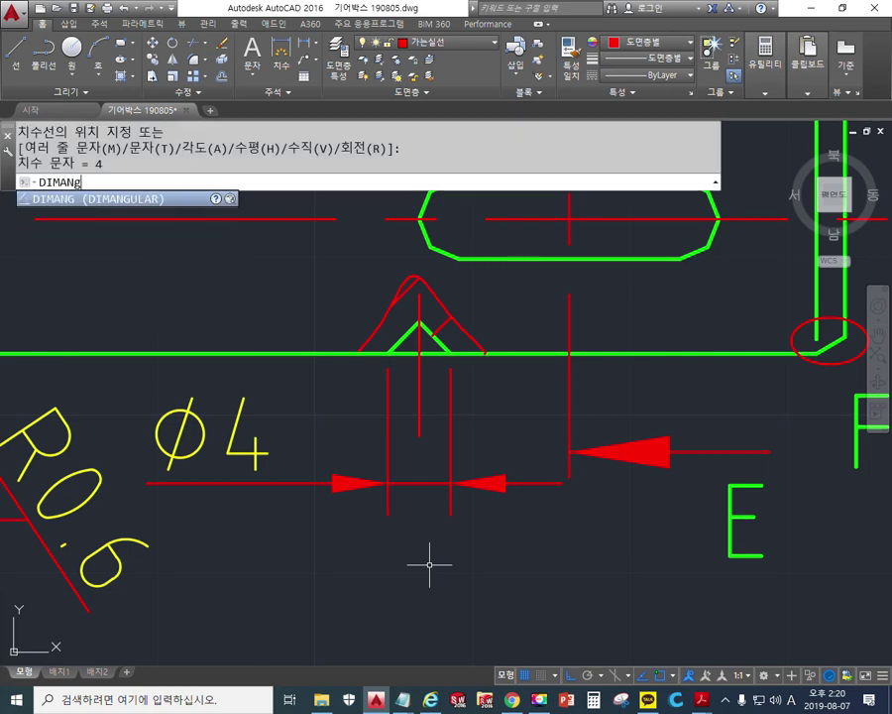
key(Return)
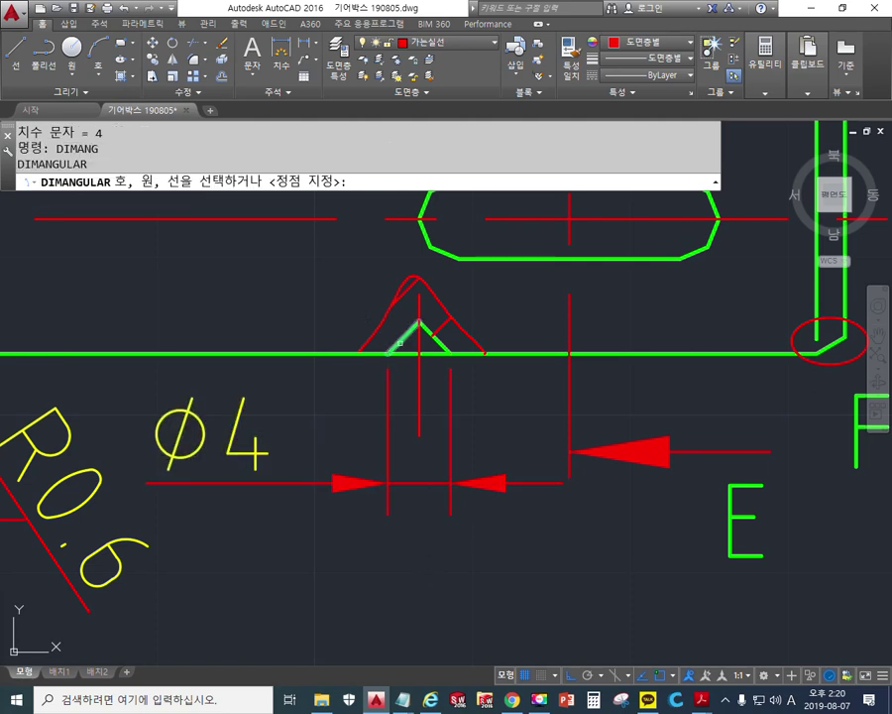
click(397, 345)
click(442, 339)
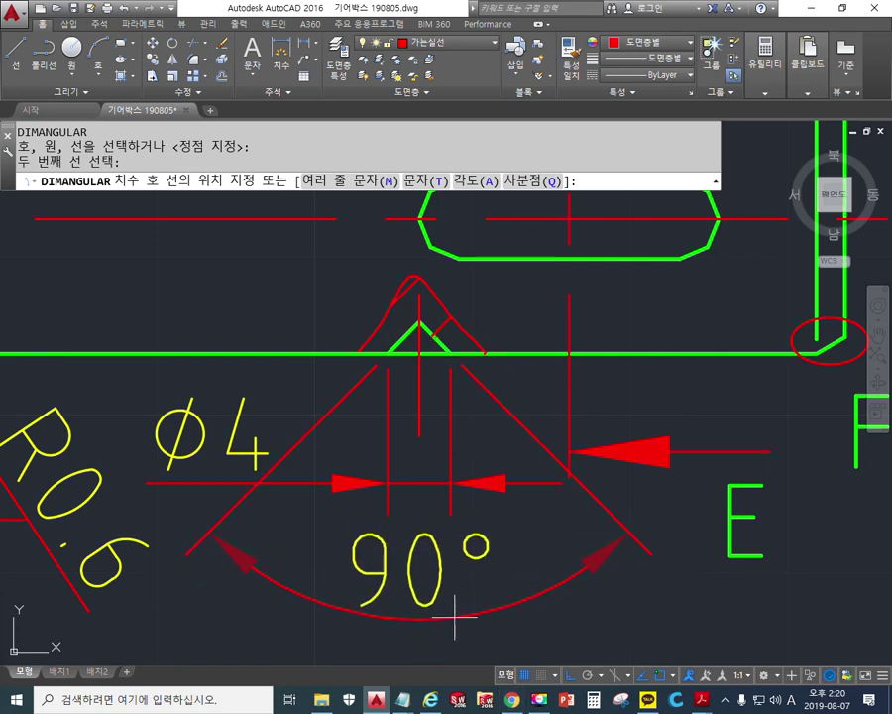
click(454, 617)
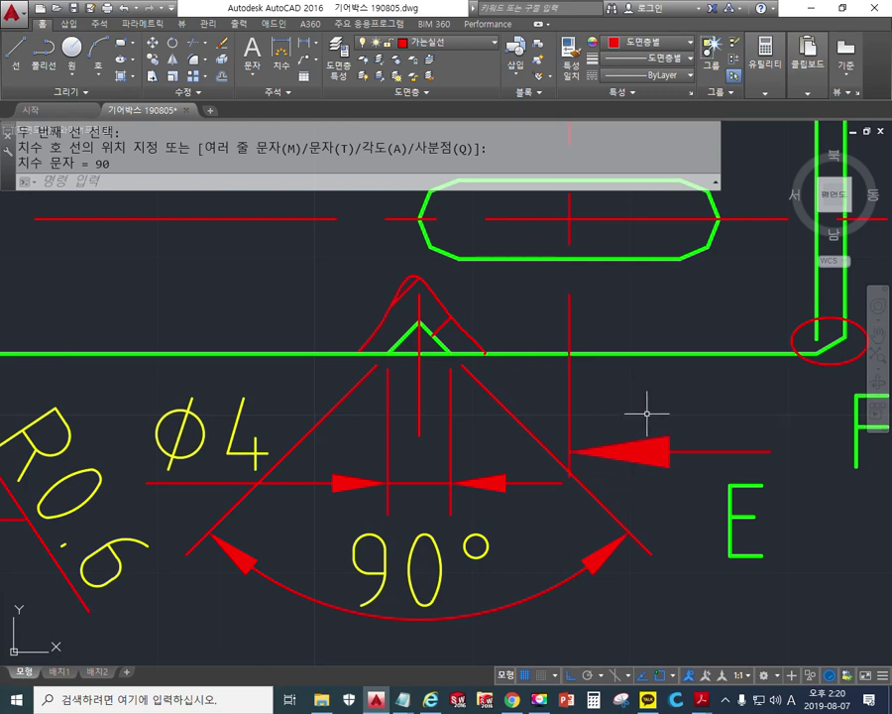
Add a horizontal linear dimension from the conical recess's centreline to the shaft's chamfered end face, placing it below the recess's angle dimension
drag(640, 411, 543, 384)
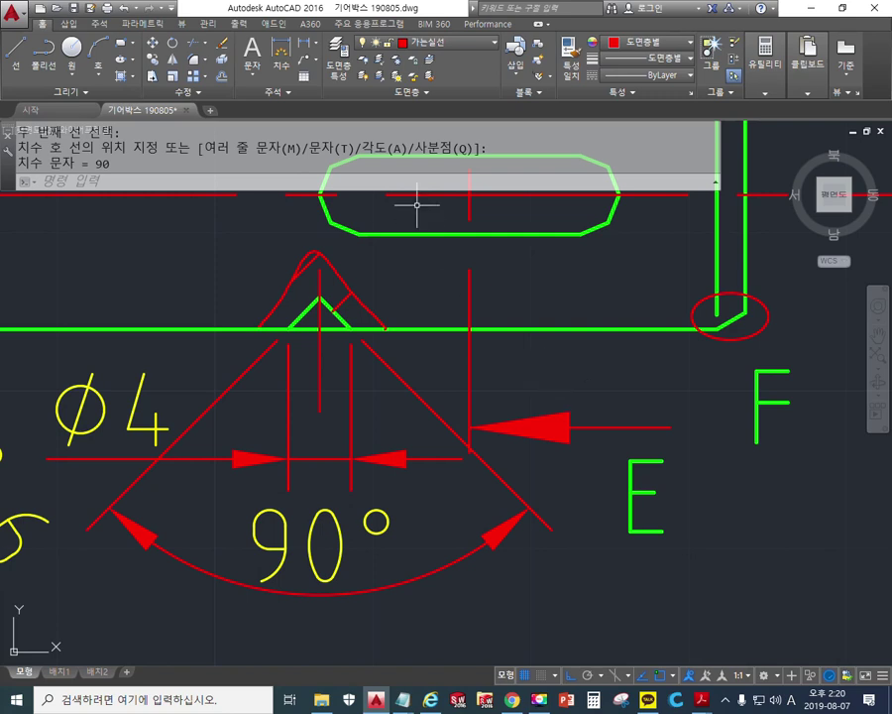
click(306, 48)
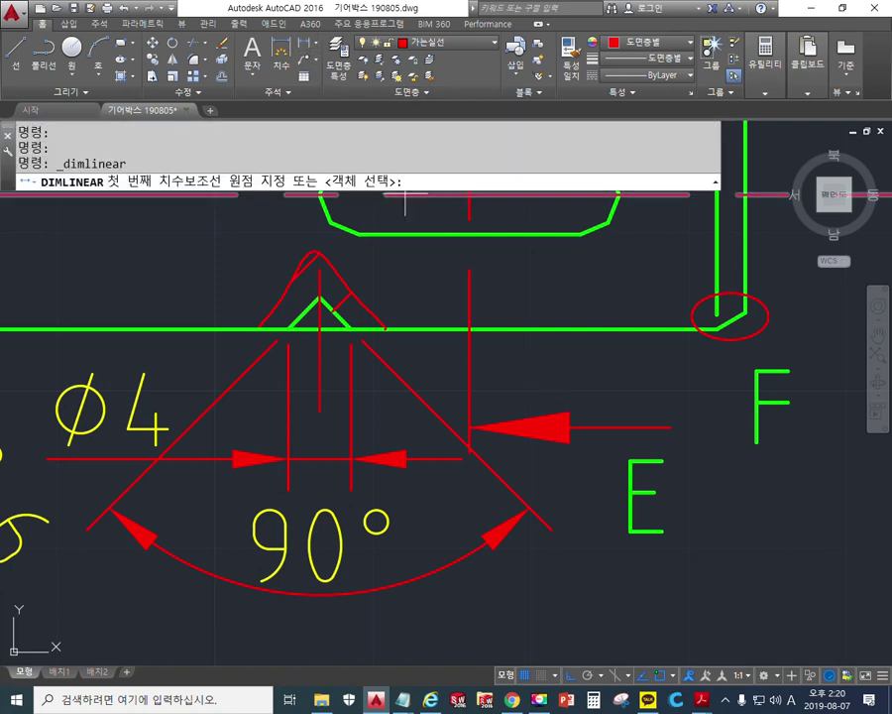
click(319, 411)
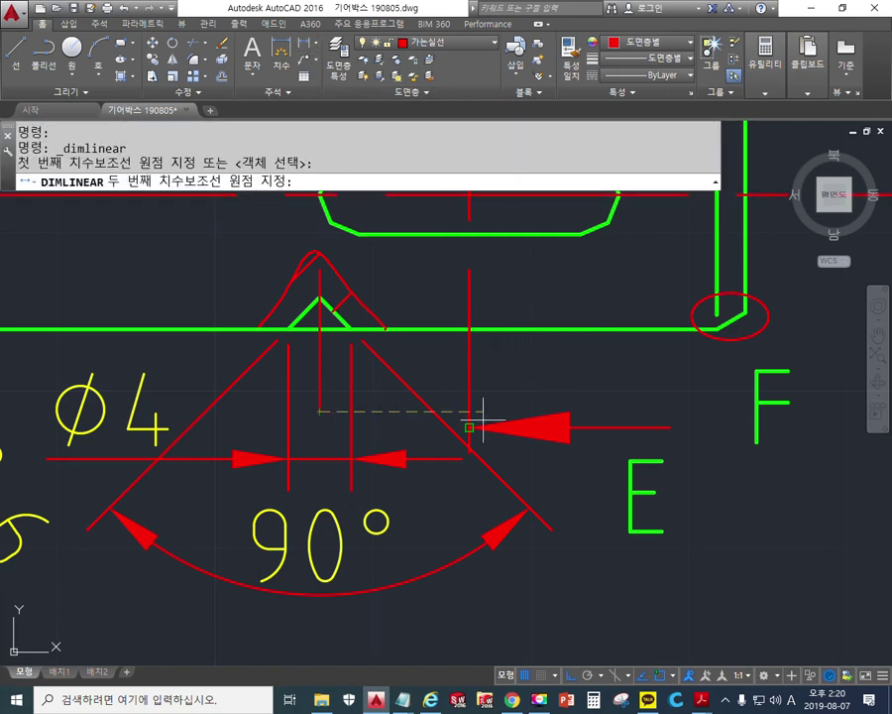
click(738, 314)
scroll(532, 585, down, 3)
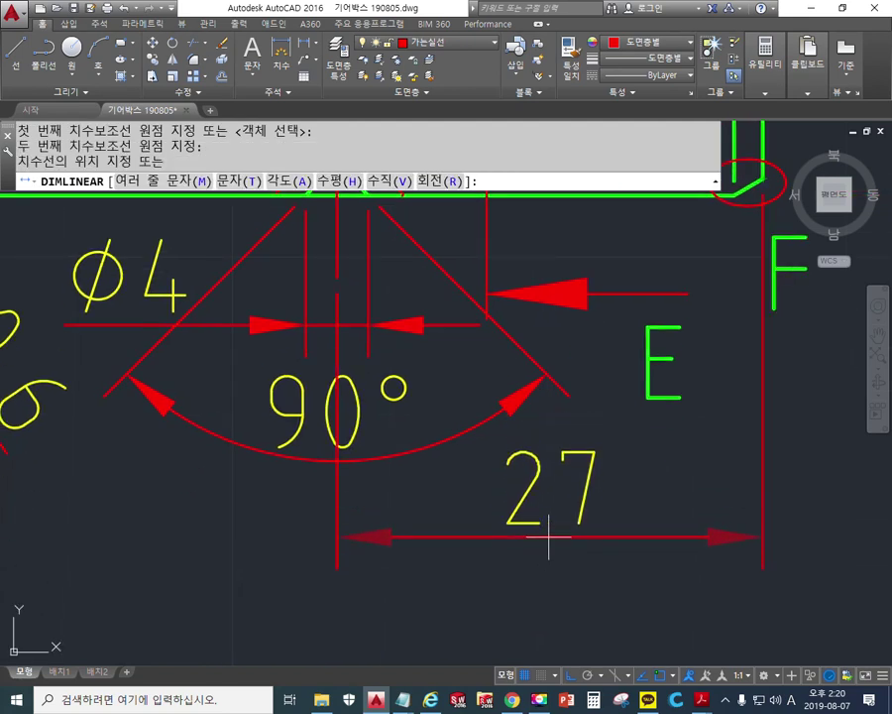
click(544, 544)
scroll(476, 364, down, 2)
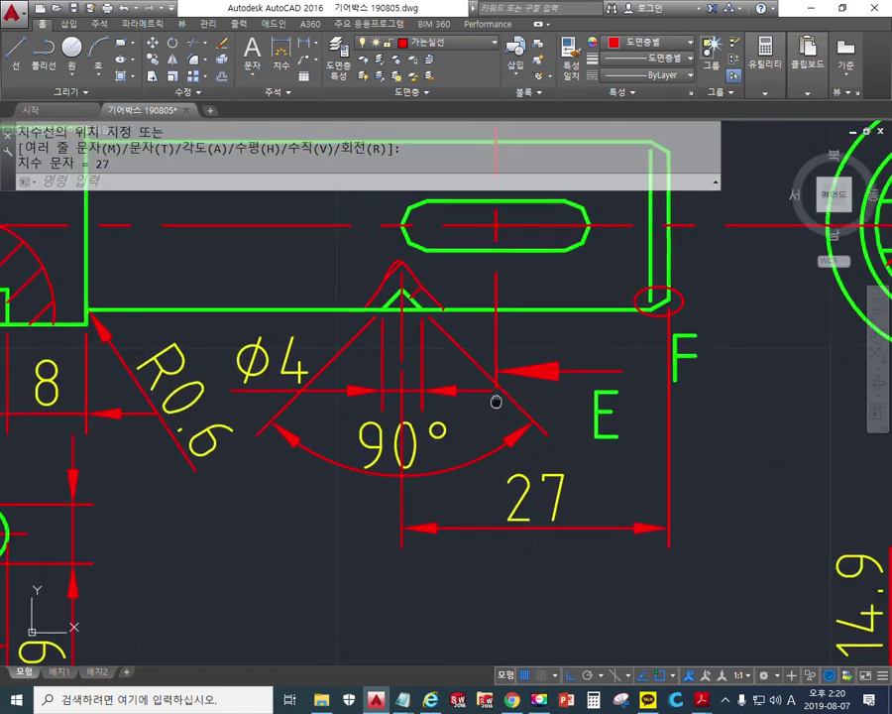
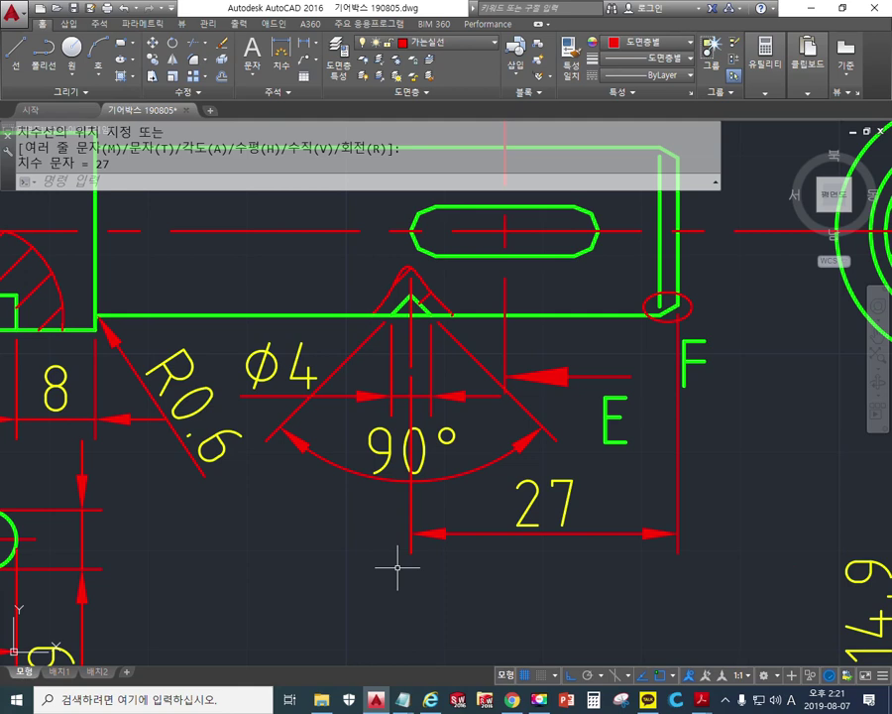
Break the 27 dimension's extension line where it crosses the 90° angular dimension
text(dimbr)
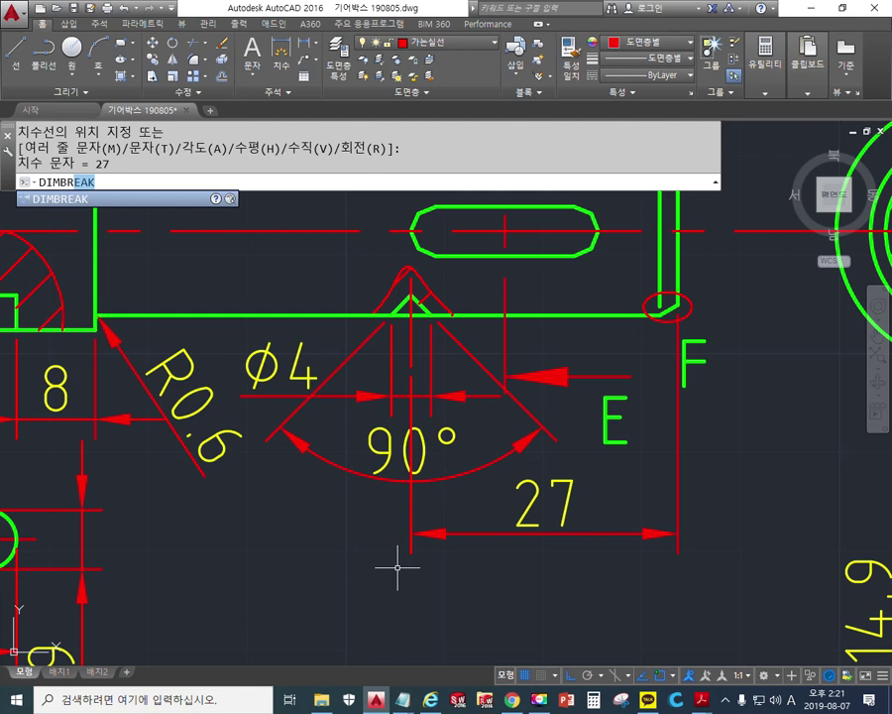
key(Return)
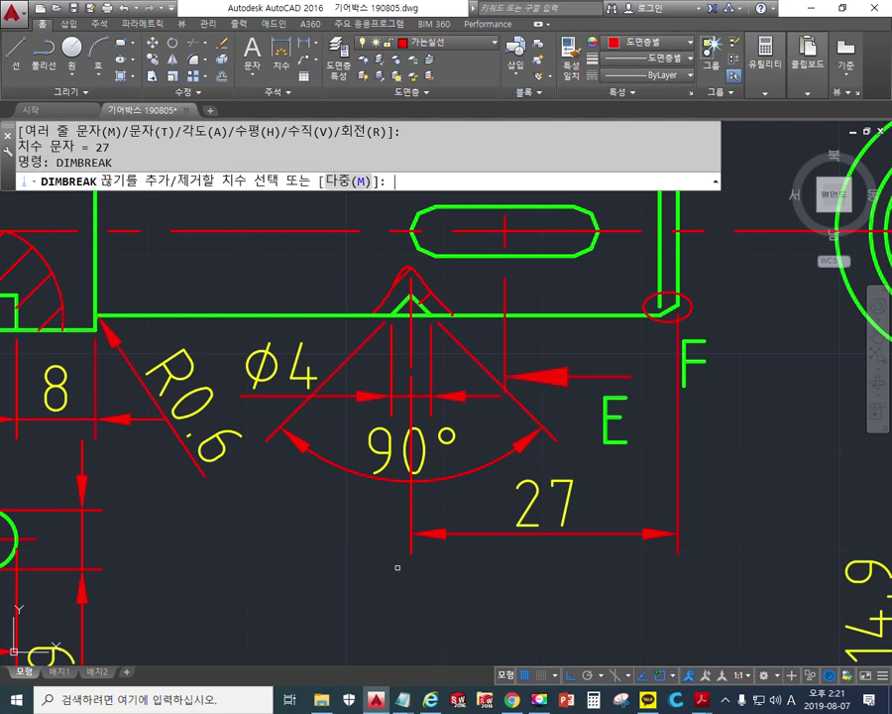
click(410, 517)
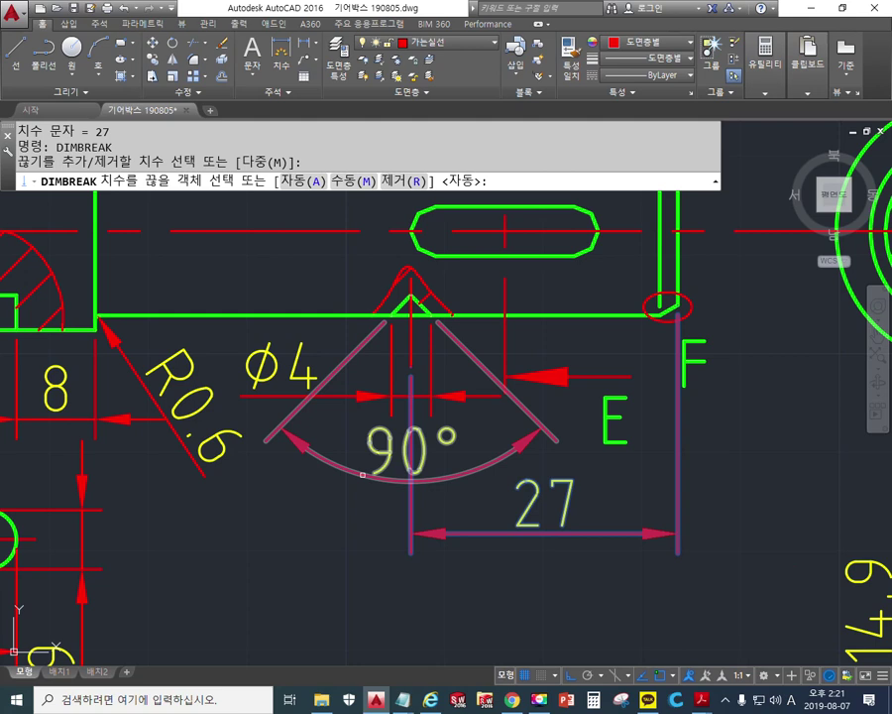
click(362, 475)
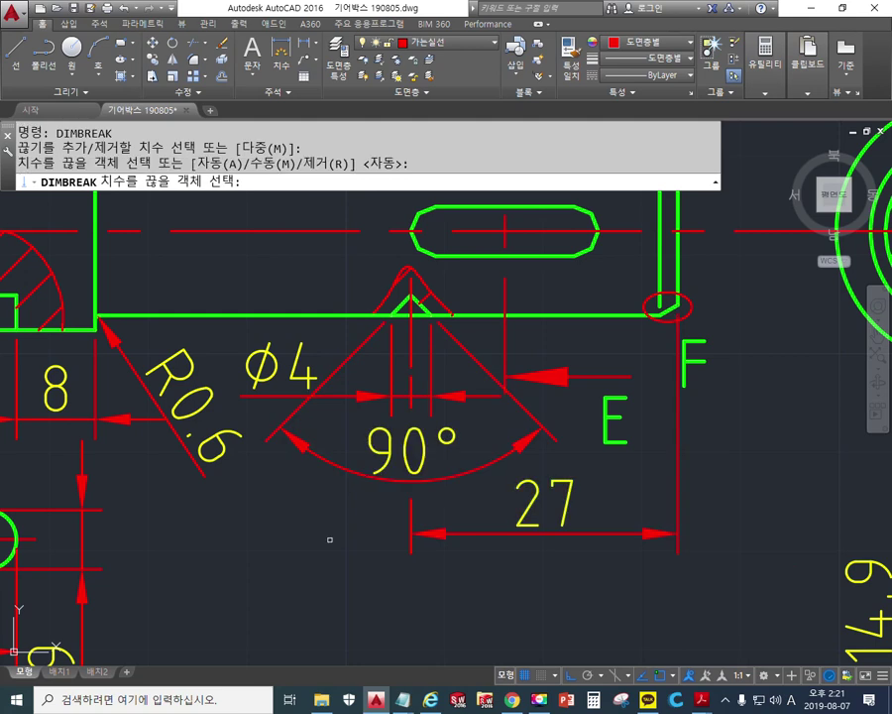
key(Return)
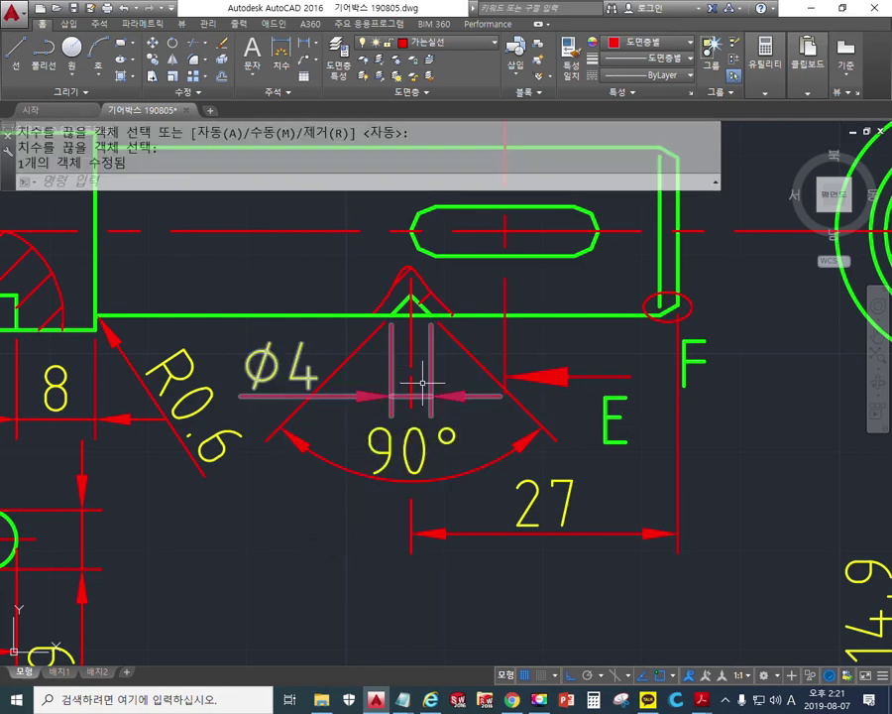
Add a vertical linear dimension for the keyway slot's width with N9 appended to its text, placed between the shaft end and the section view
mouse_move(613, 416)
mouse_down()
mouse_move(586, 483)
mouse_move(488, 494)
mouse_move(412, 486)
mouse_move(402, 494)
mouse_up()
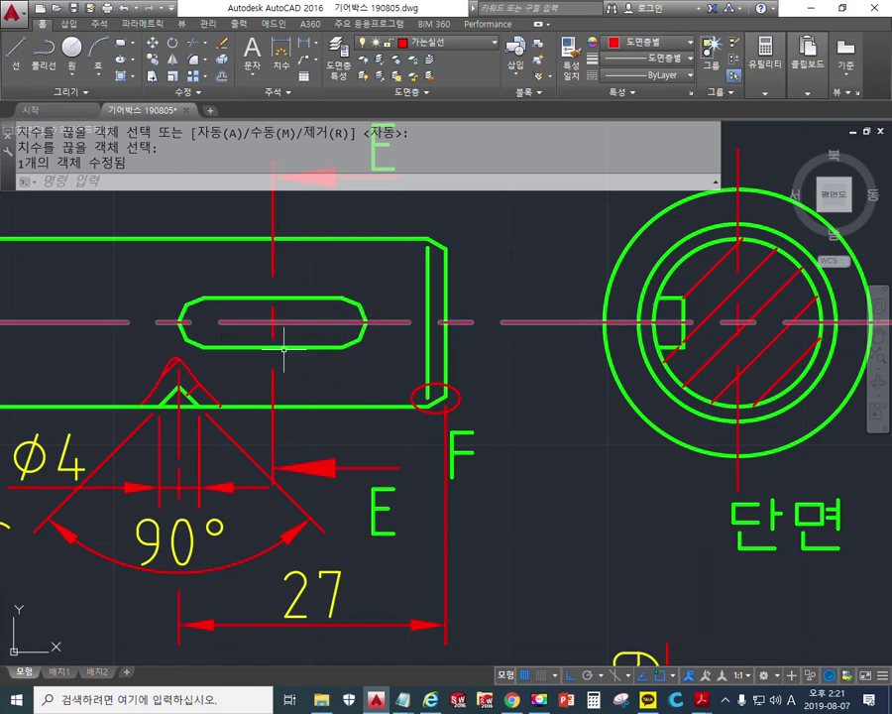
drag(323, 325, 399, 349)
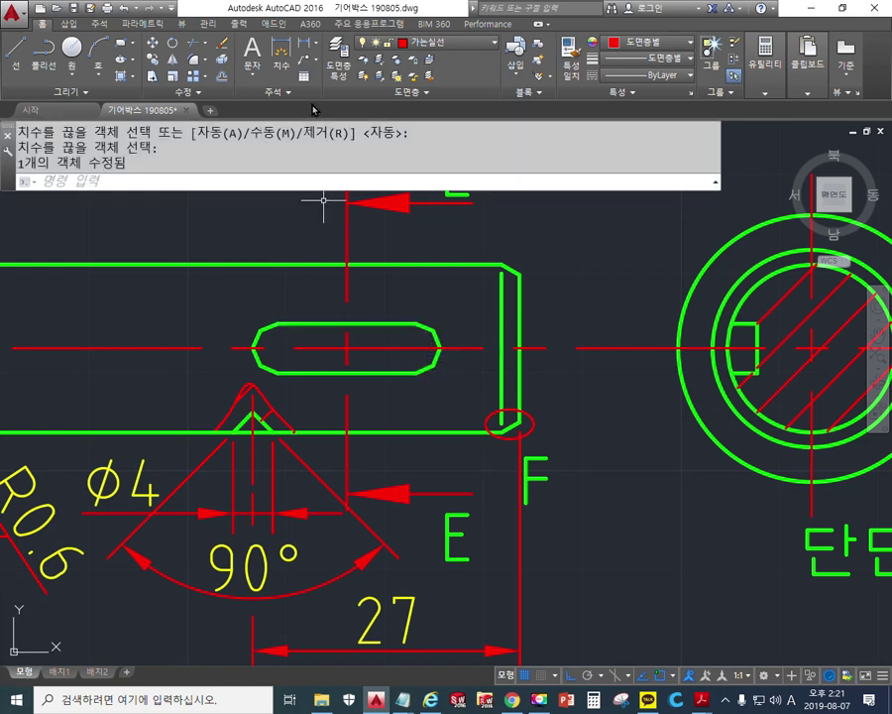
click(298, 42)
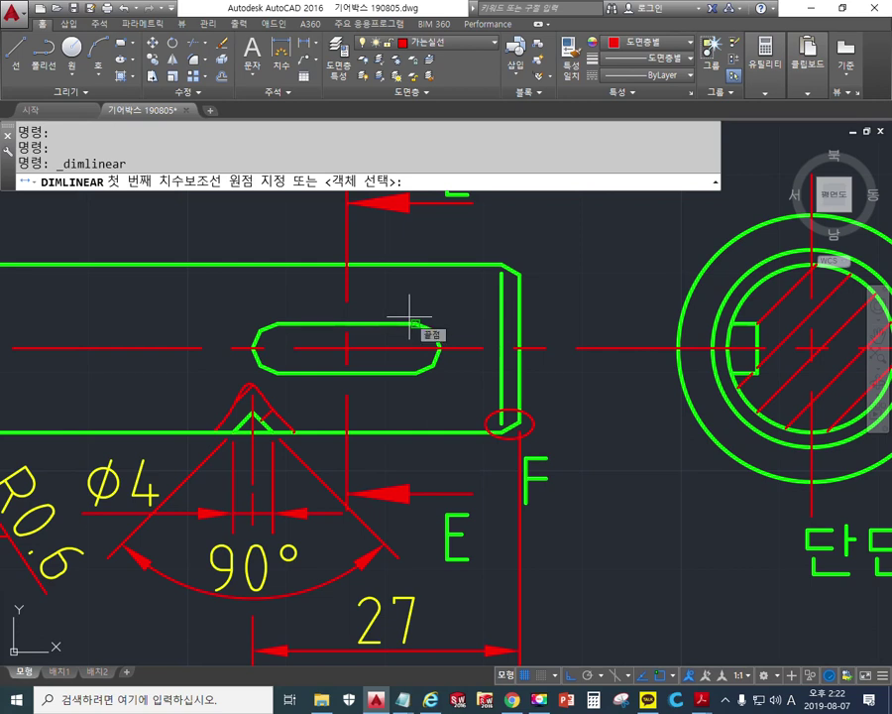
click(408, 319)
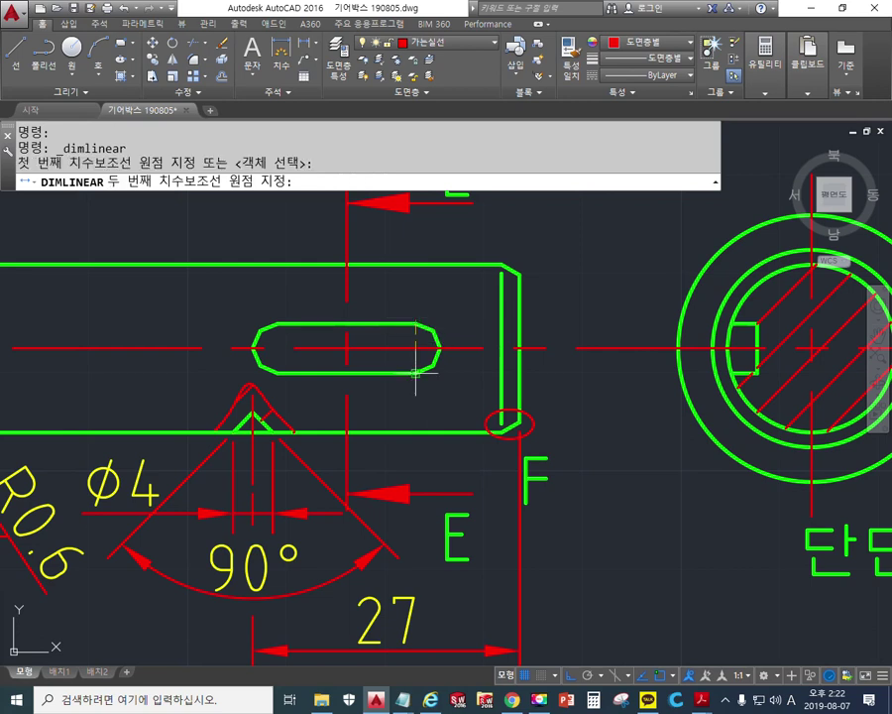
click(416, 372)
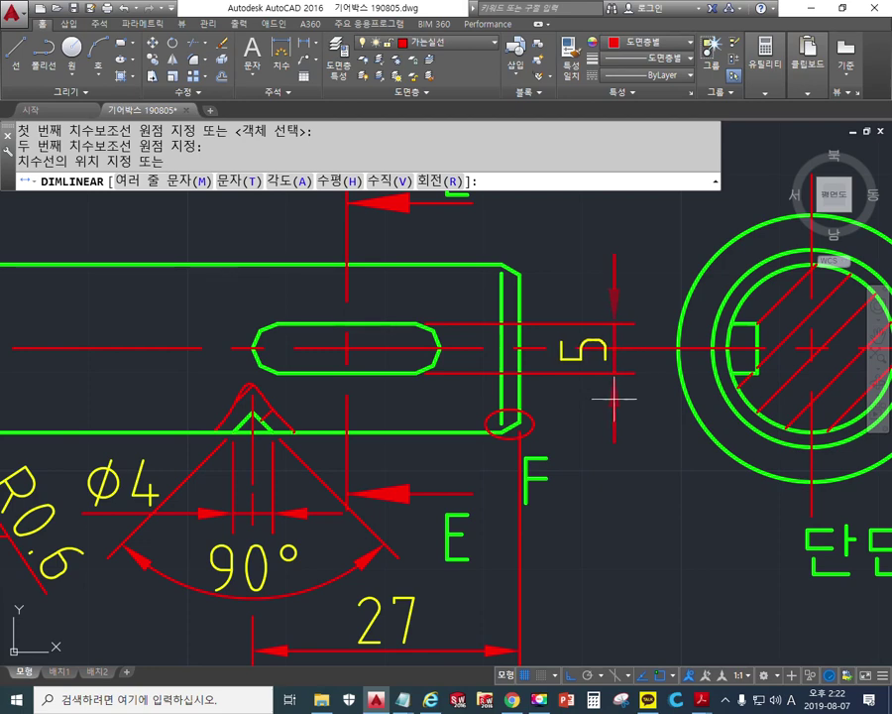
text(m)
key(Return)
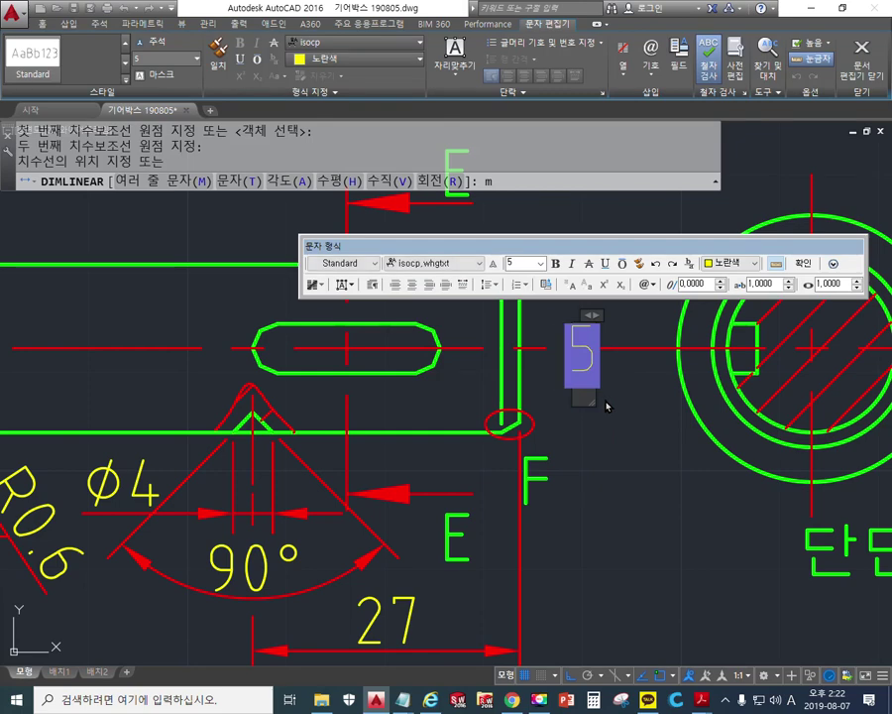
text(N9)
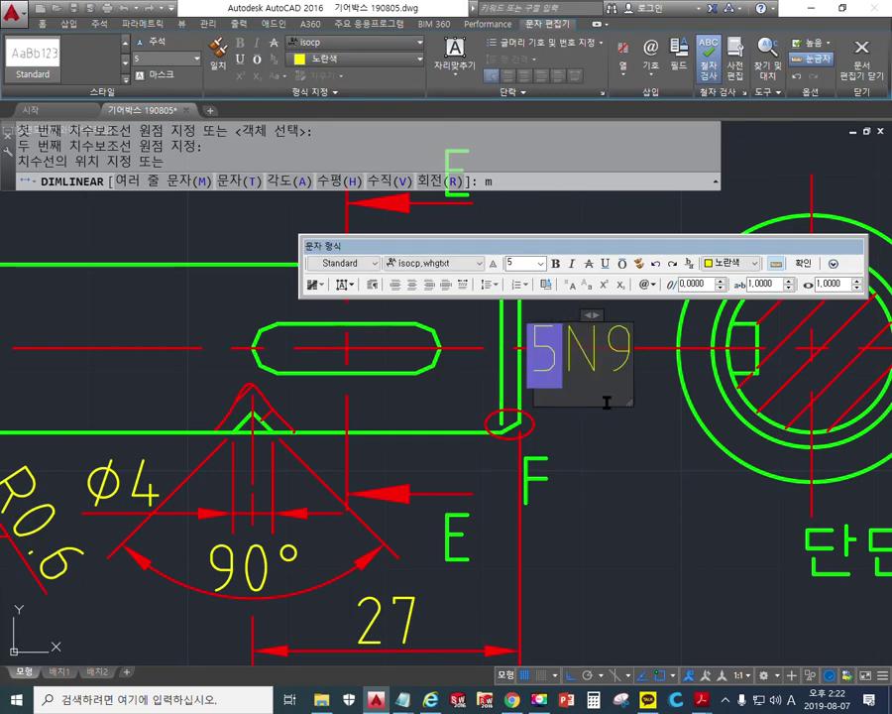
click(804, 263)
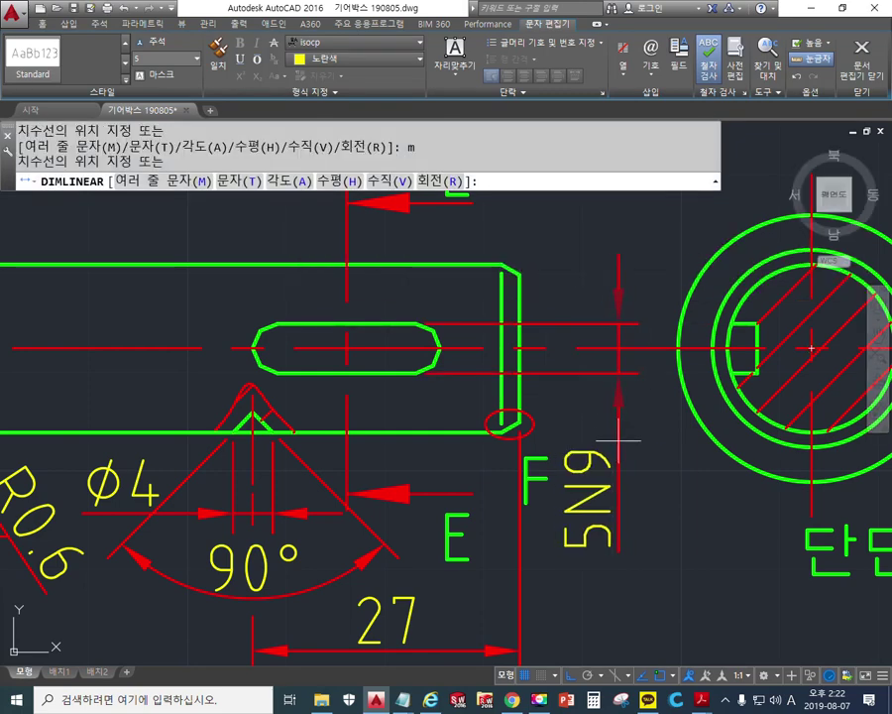
click(620, 491)
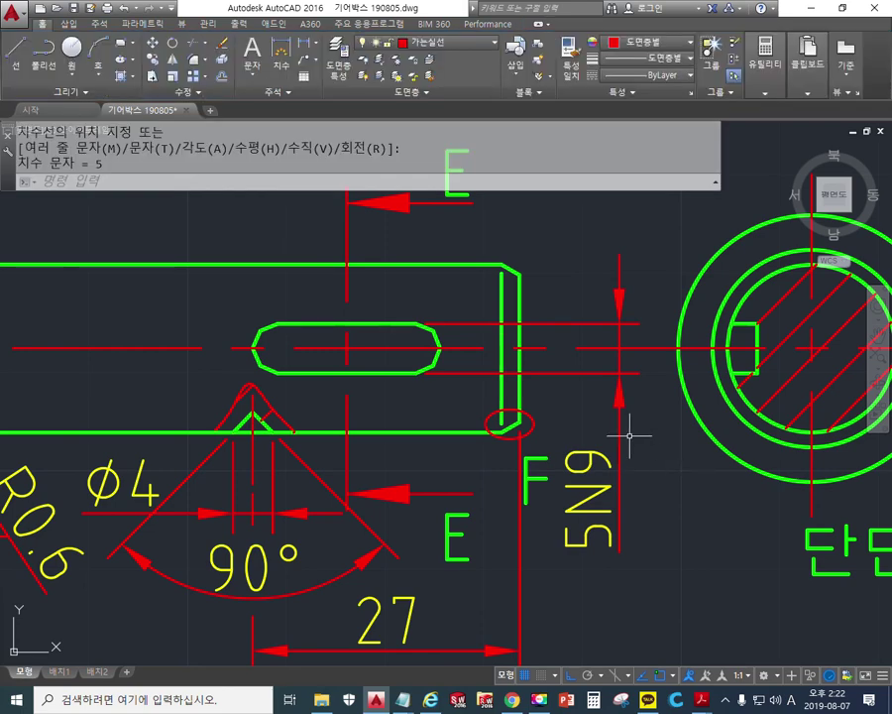
Add a horizontal linear dimension for the keyway slot's length with a stacked +0.1/0 tolerance, placed above the shaft
drag(331, 345, 332, 374)
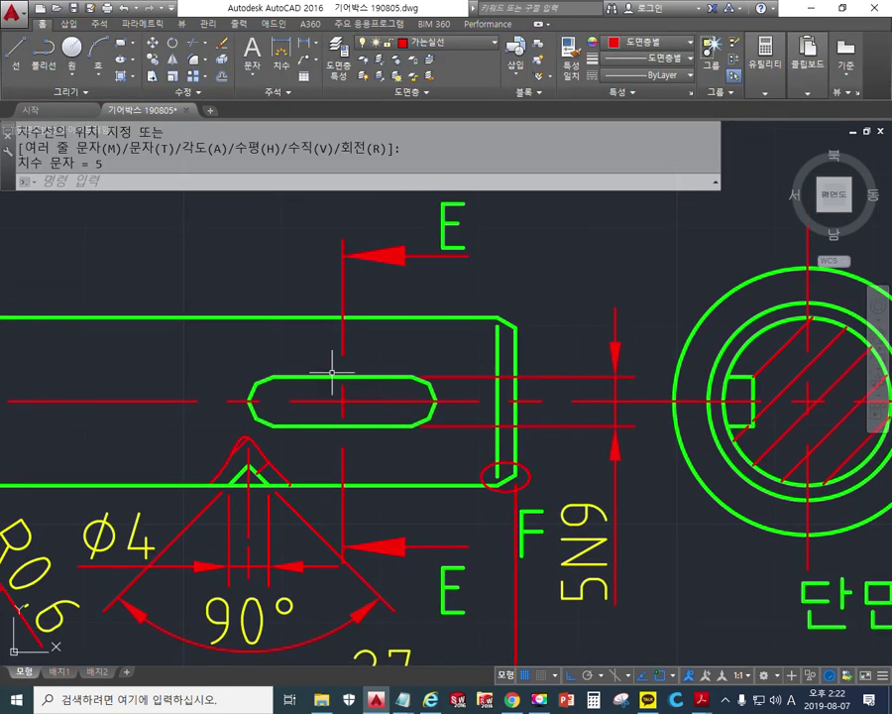
key(space)
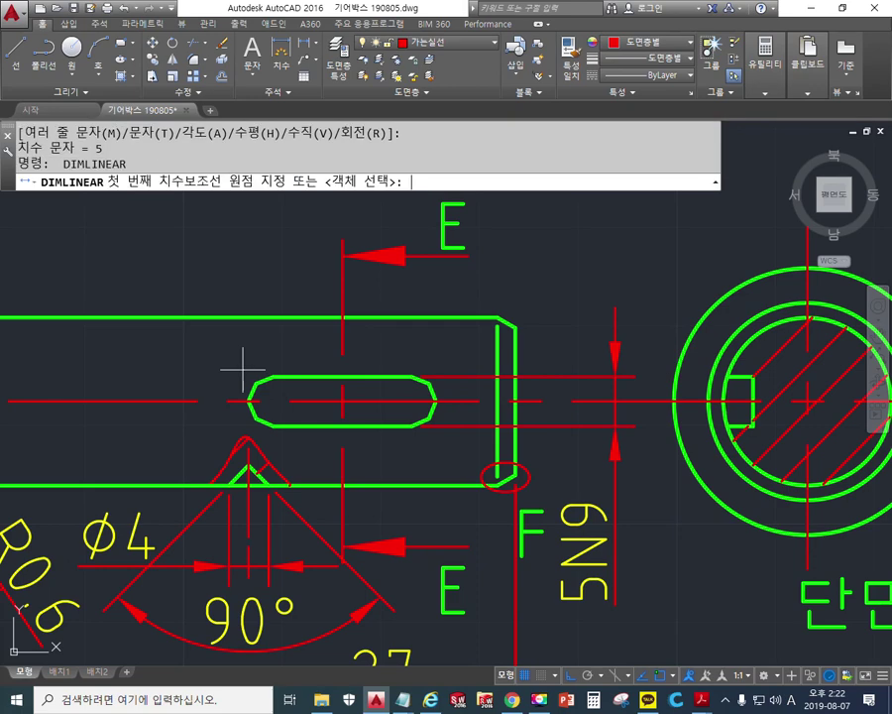
click(253, 401)
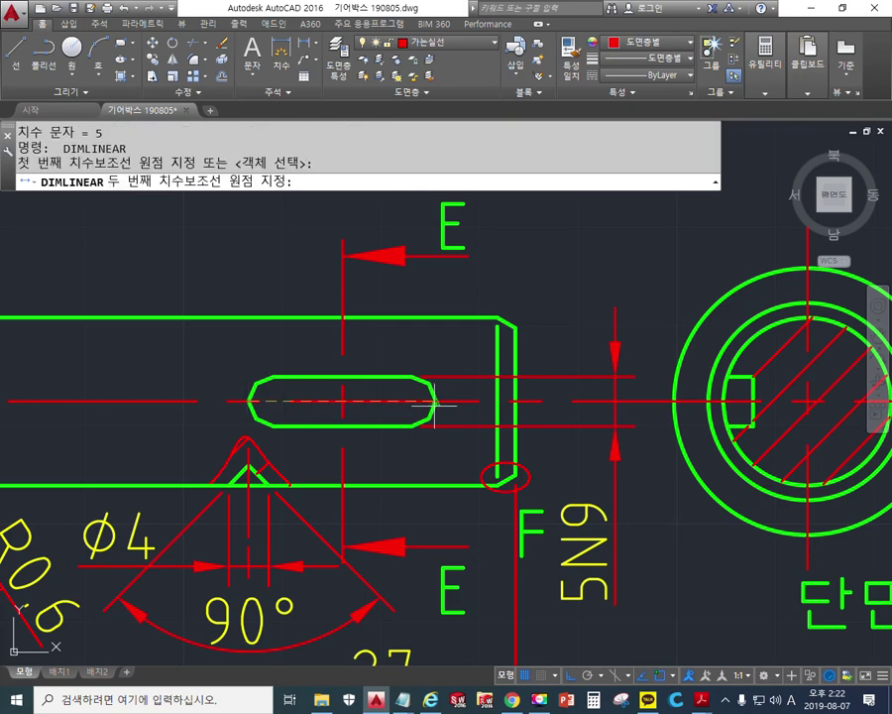
click(429, 401)
drag(244, 290, 263, 346)
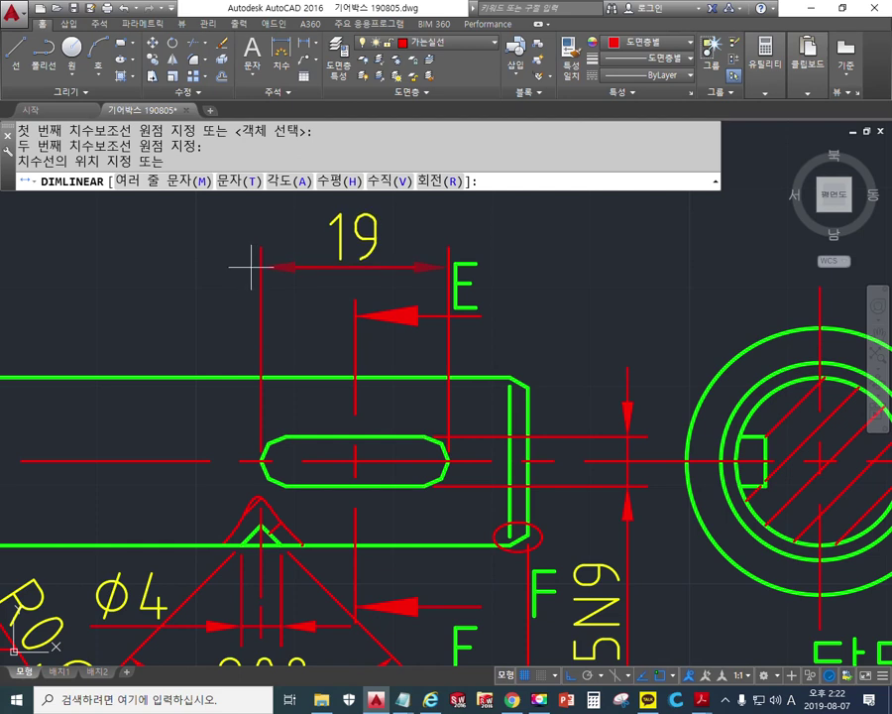
text(m)
key(Return)
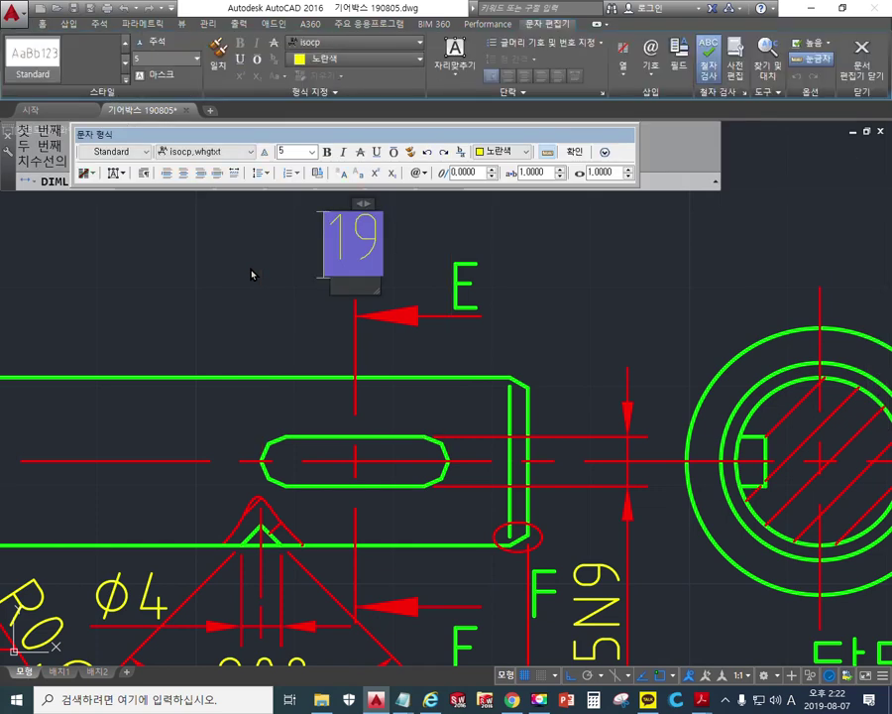
key(End)
text(+0.1^0)
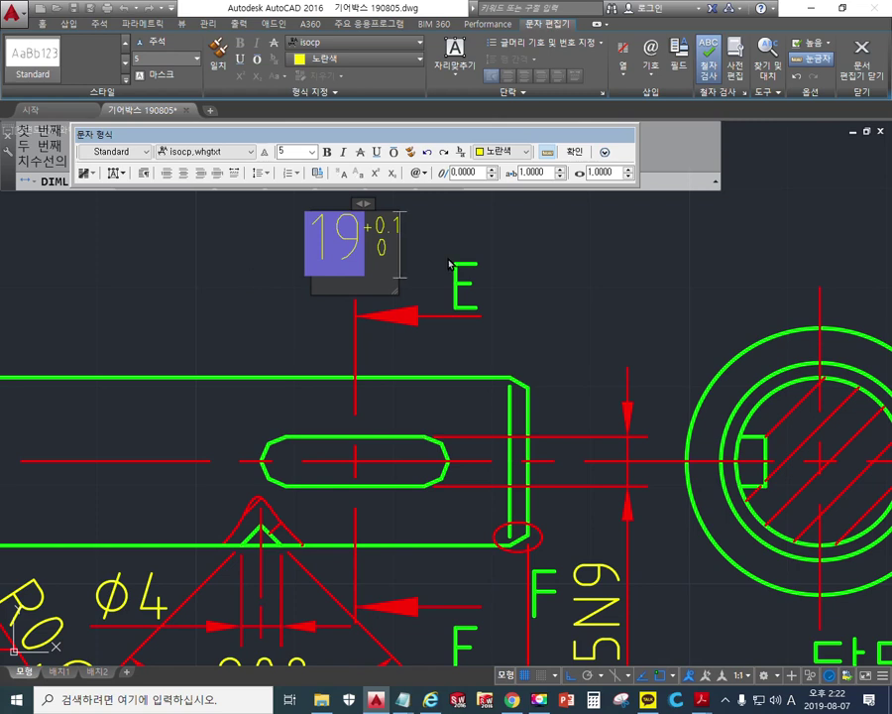
click(575, 152)
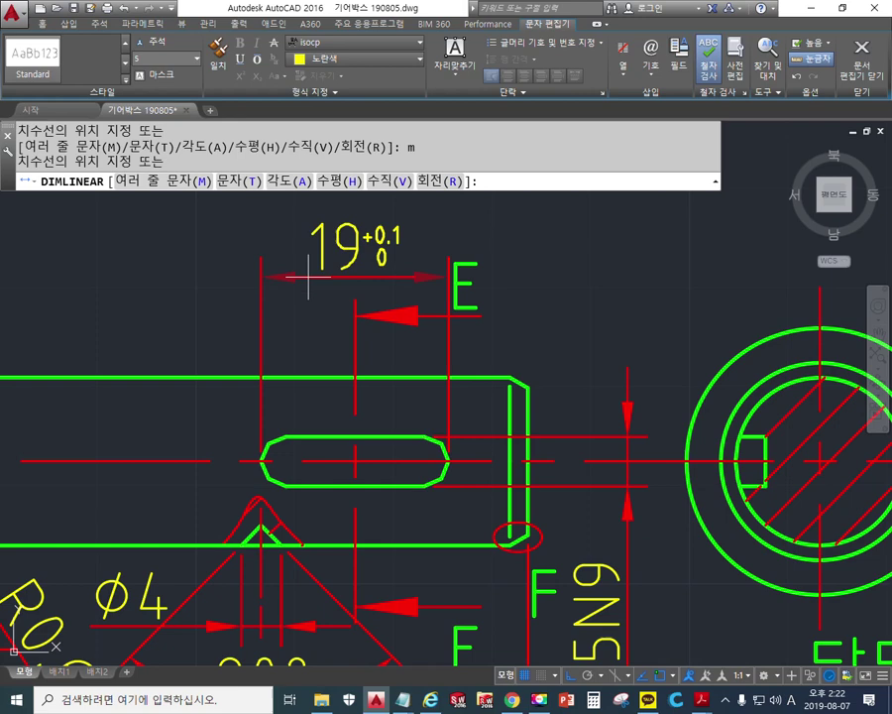
click(308, 278)
Try to add a radius dimension to the rounded left end of the keyway slot
drag(402, 379, 454, 354)
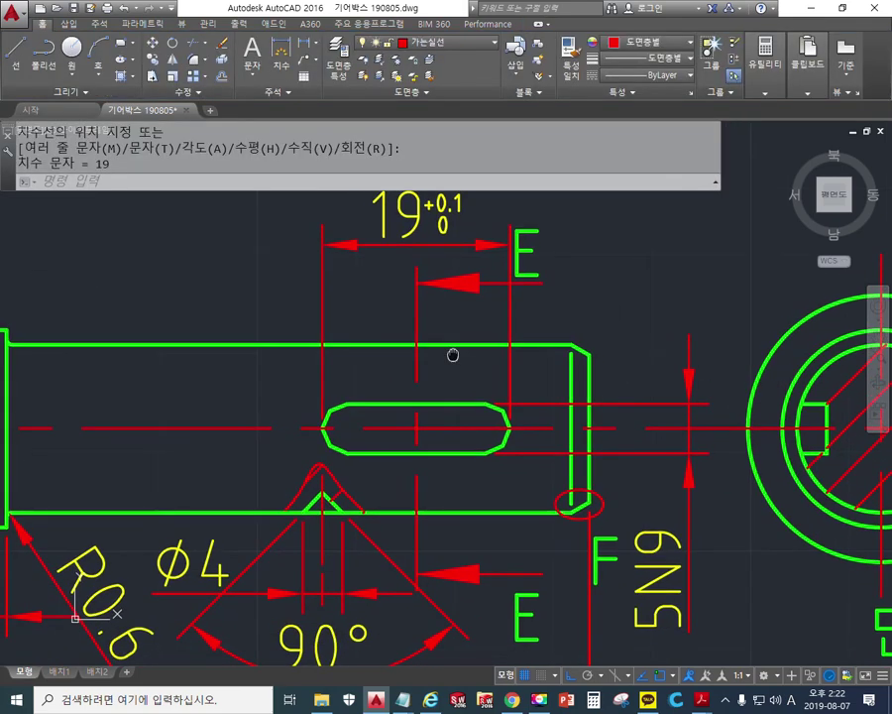
key(Up)
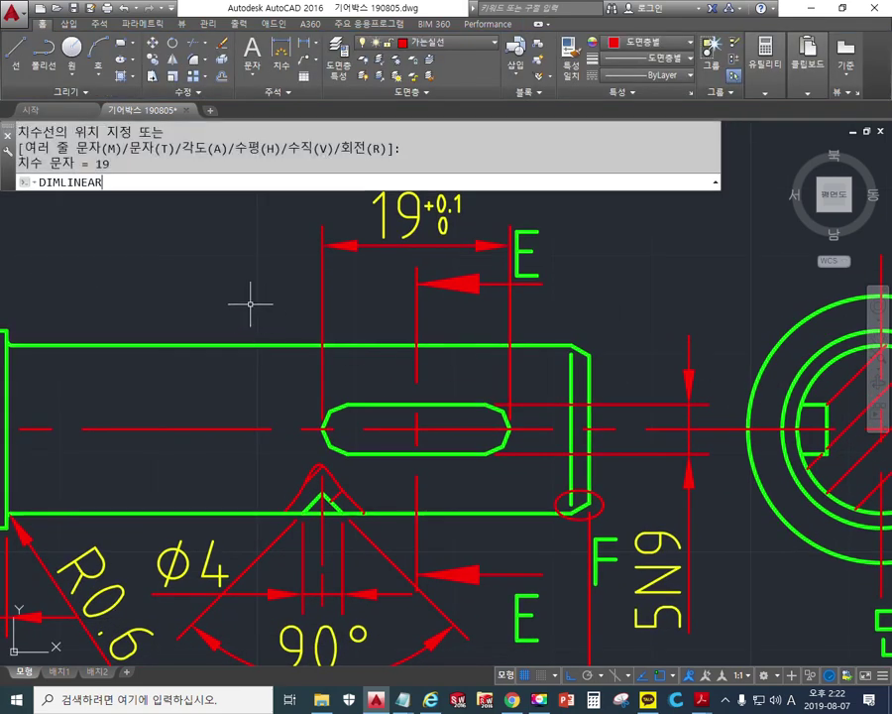
key(Up)
key(Up)
key(Up)
key(Return)
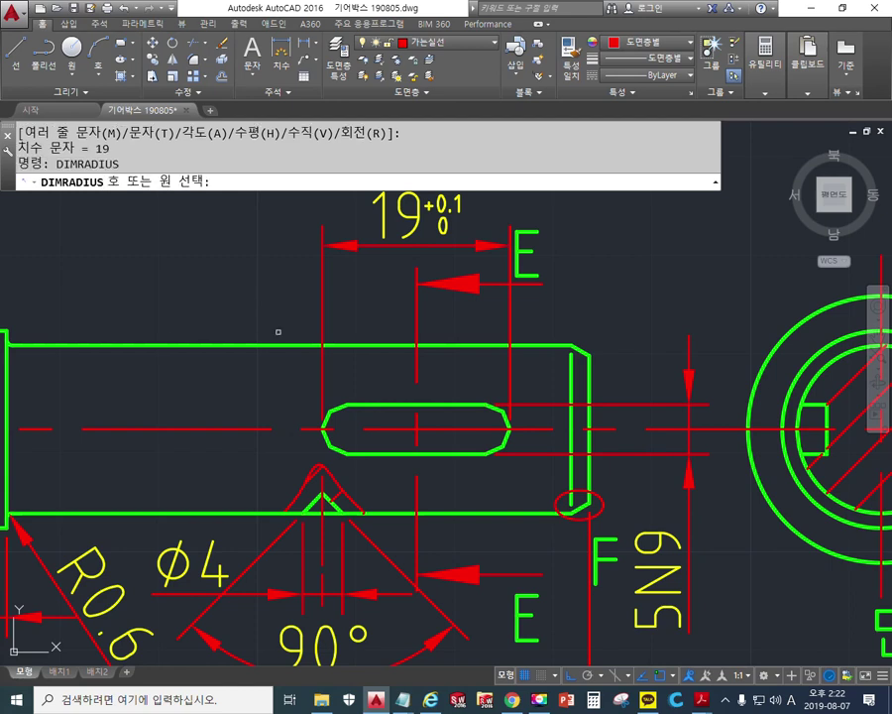
click(339, 410)
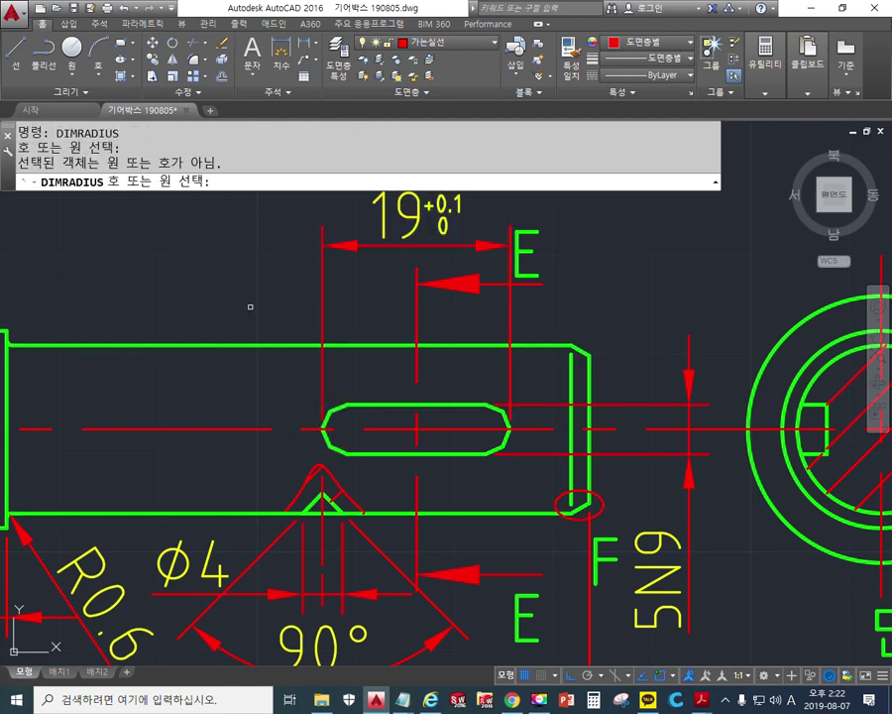
click(335, 415)
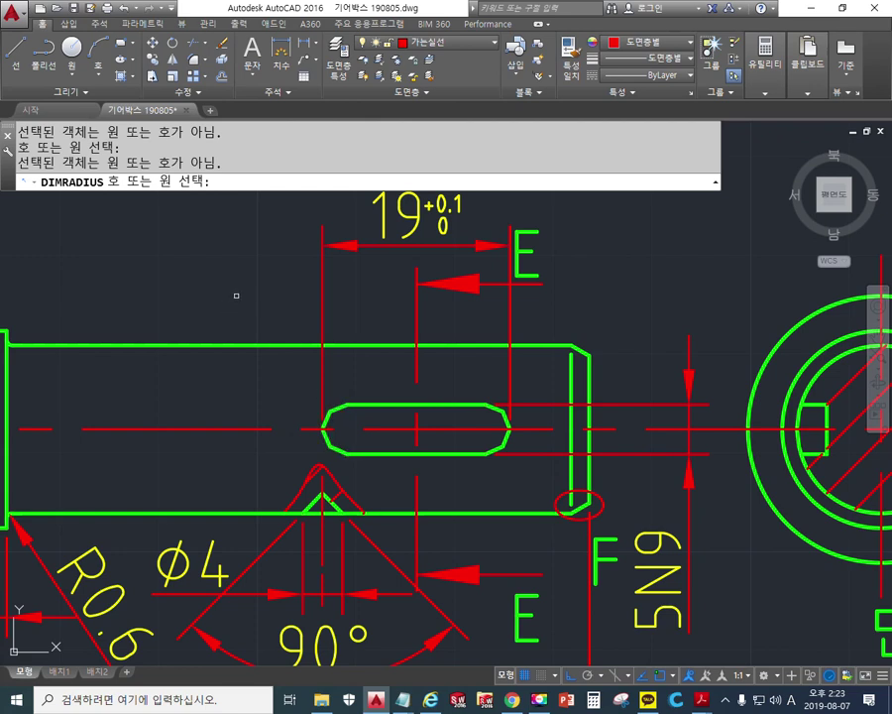
key(Escape)
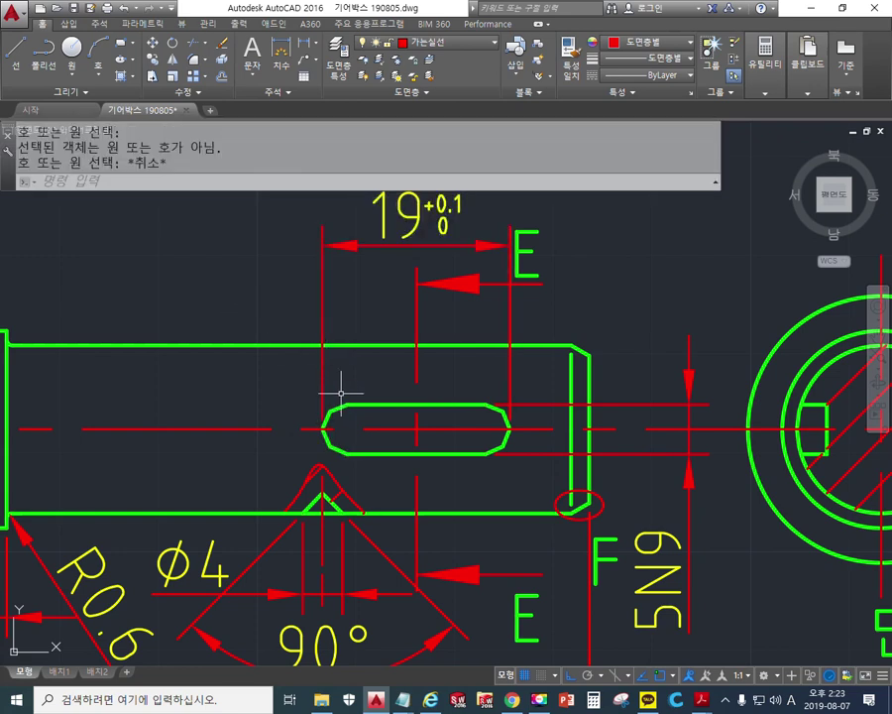
Inspect the properties of the slot's left end curve to check its object type
click(332, 409)
mouse_move(334, 417)
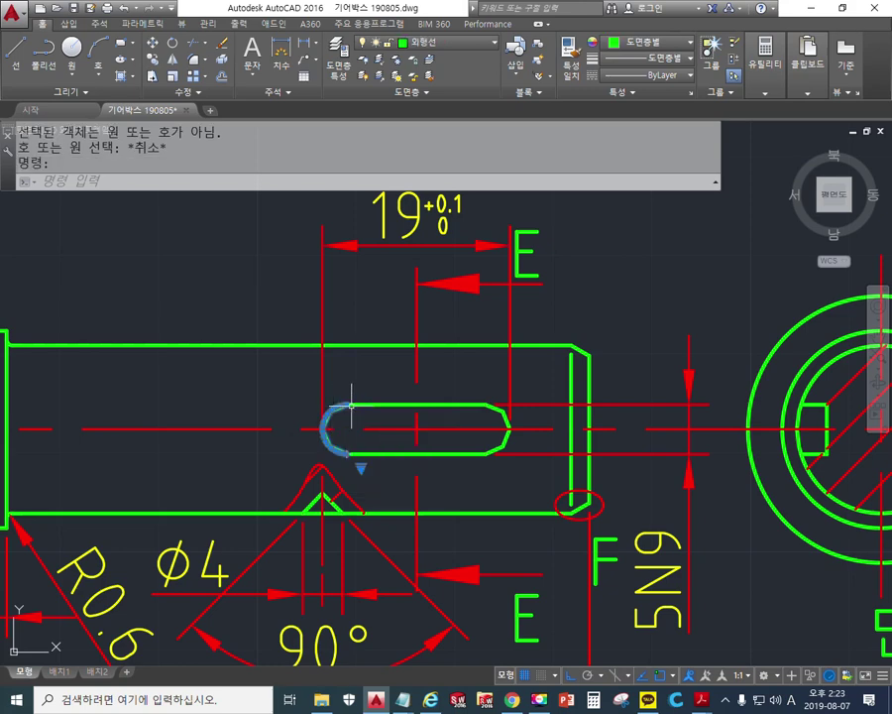
key(ctrl+1)
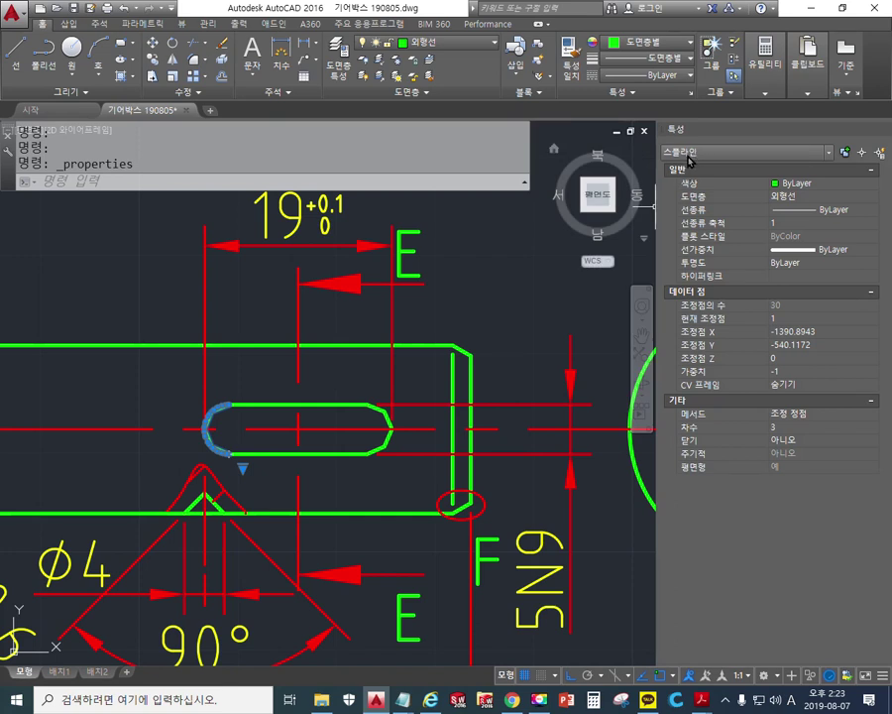
key(Escape)
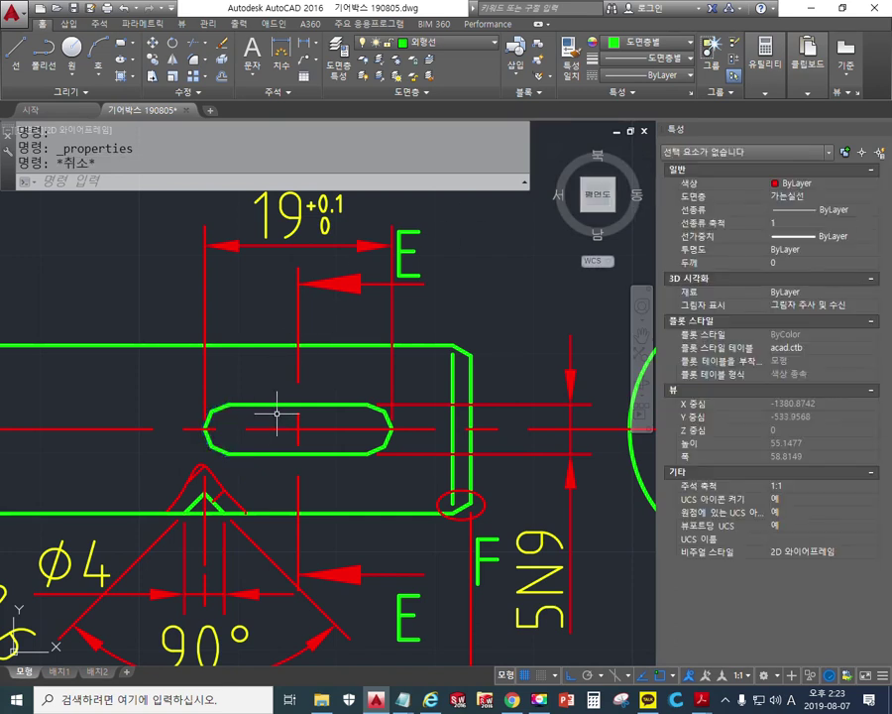
key(ctrl+1)
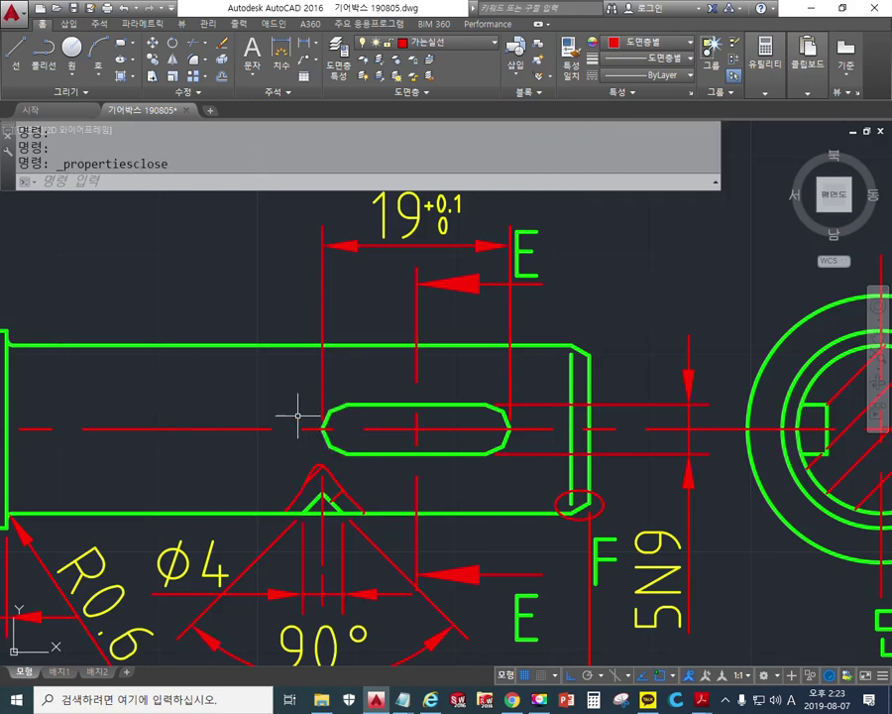
Delete the curve at the left end of the keyway slot
click(297, 379)
click(361, 522)
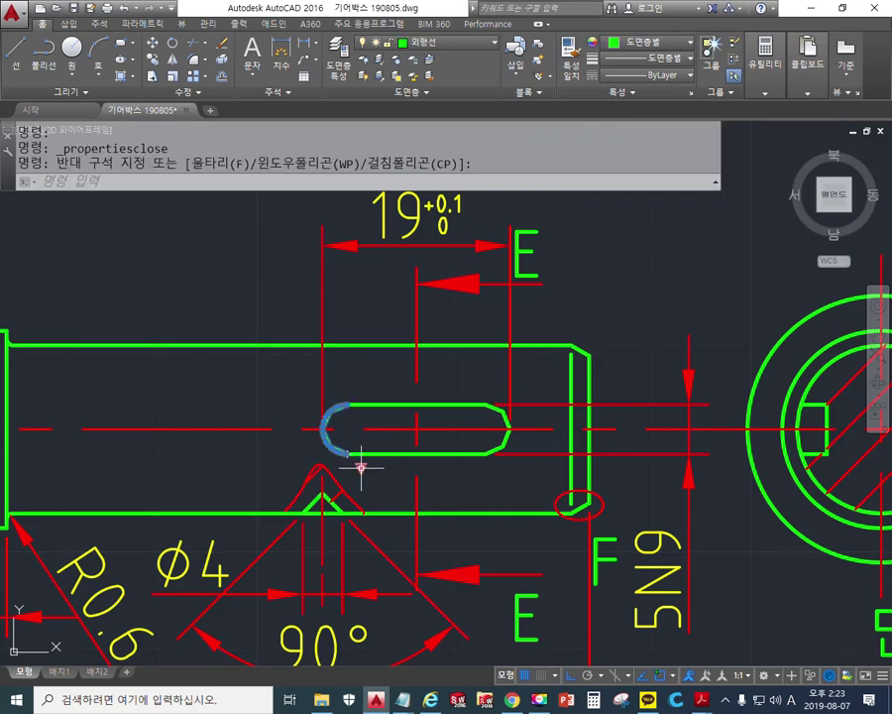
key(Delete)
Draw a 180° arc closing the keyway slot's left end, from the upper line's endpoint to the lower line's endpoint
scroll(328, 416, up, 6)
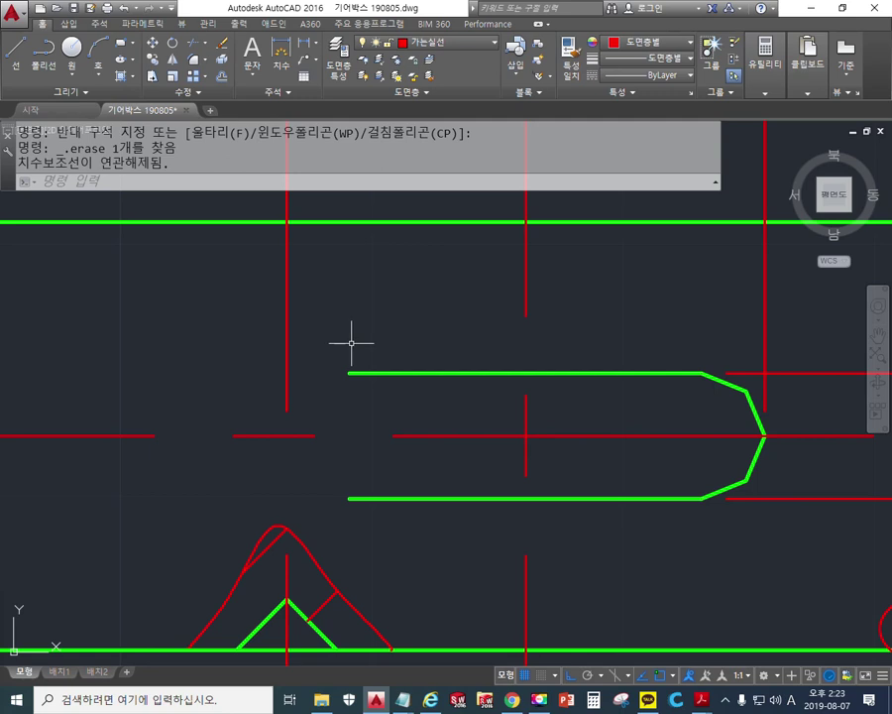
text(a)
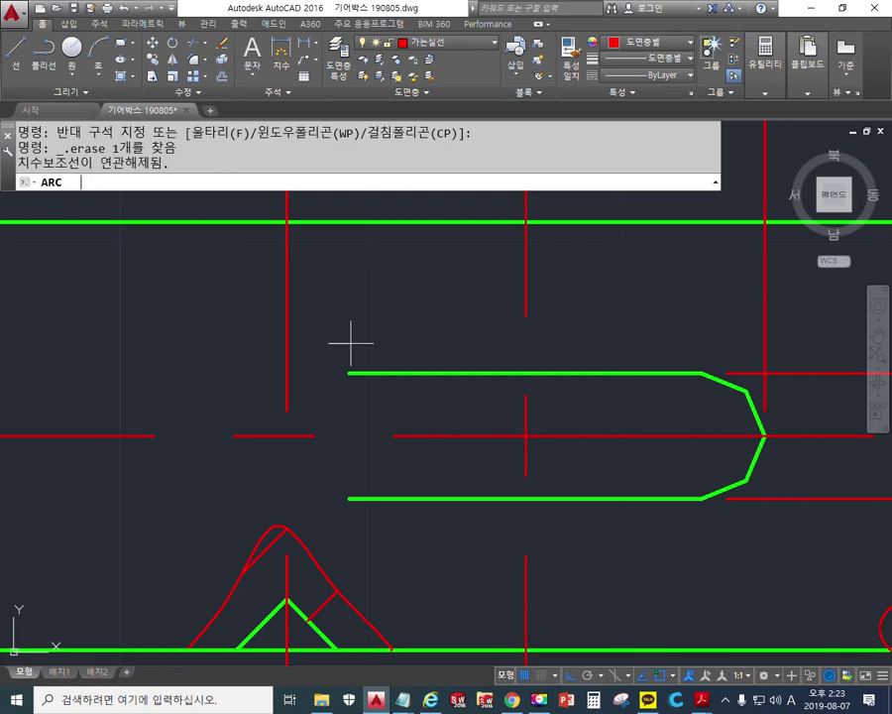
key(Return)
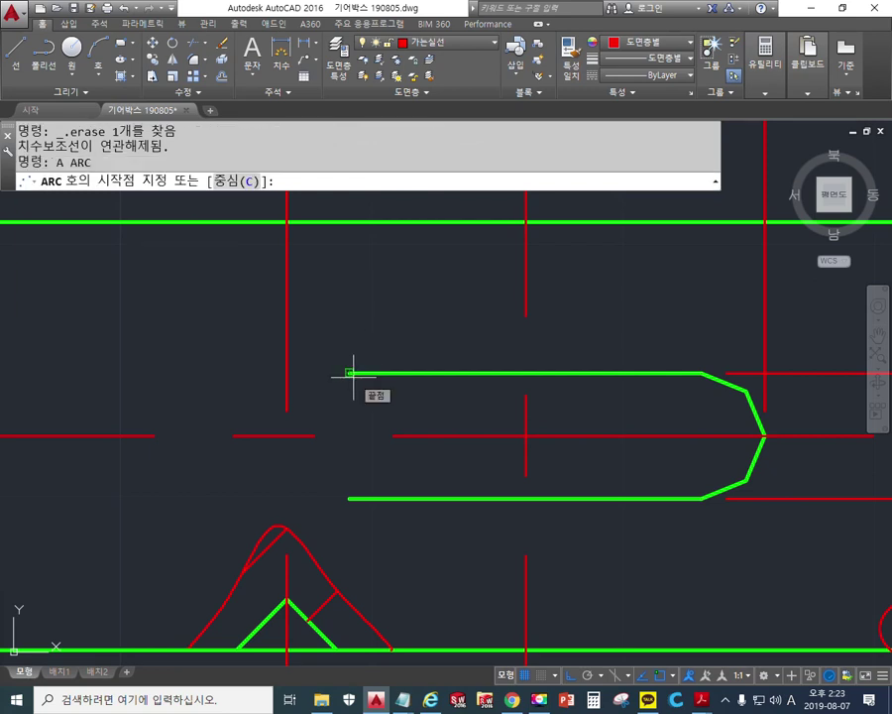
click(351, 374)
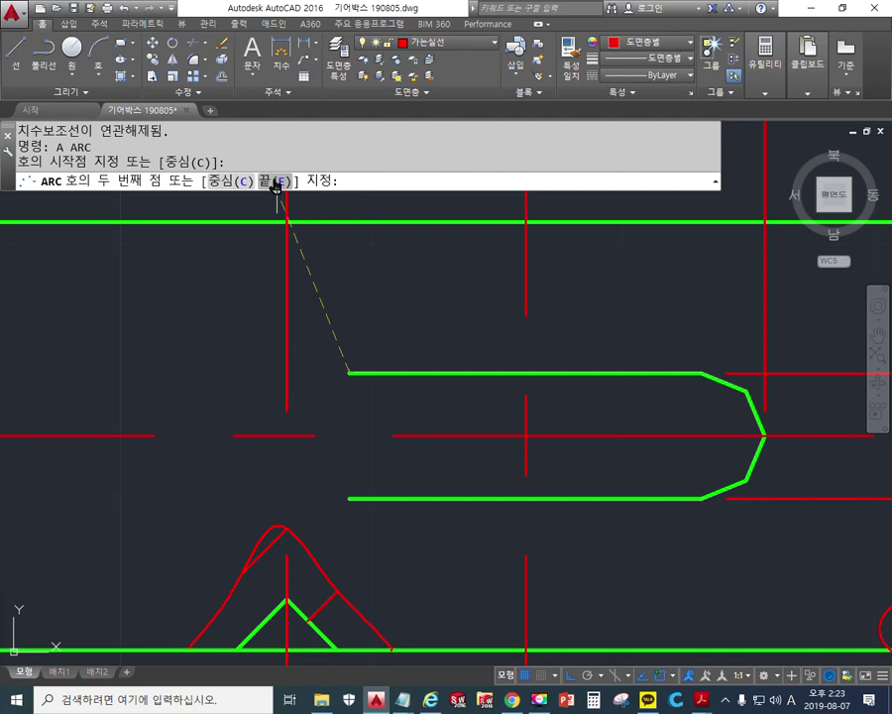
click(276, 185)
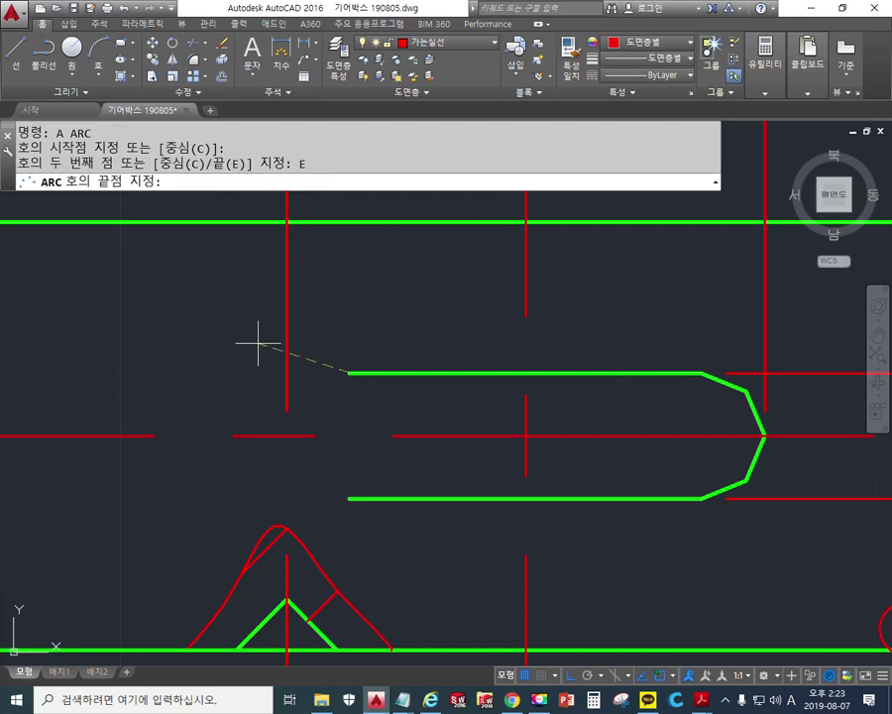
click(363, 498)
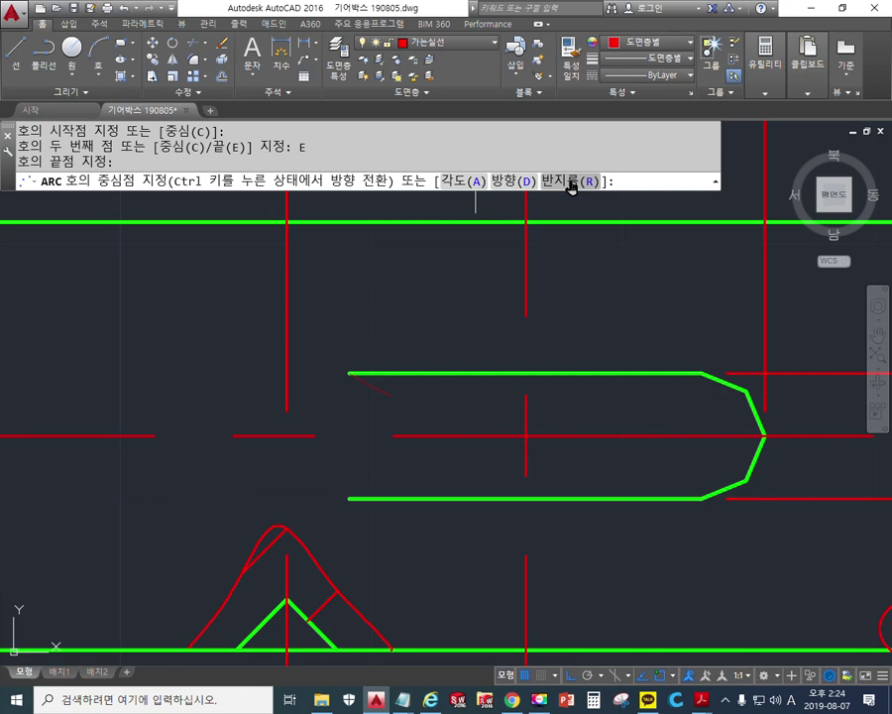
click(466, 186)
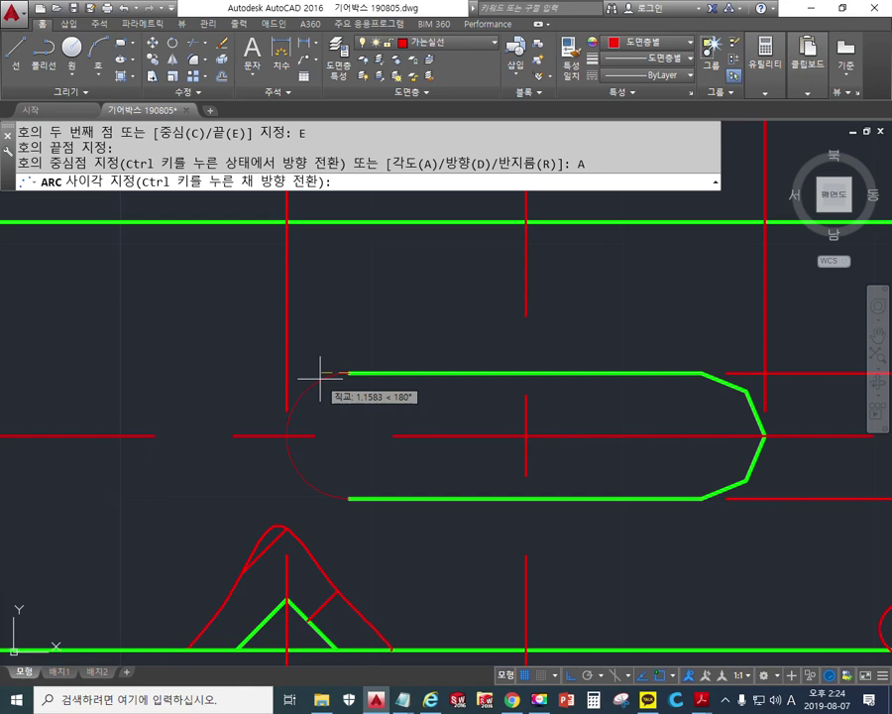
text(1)
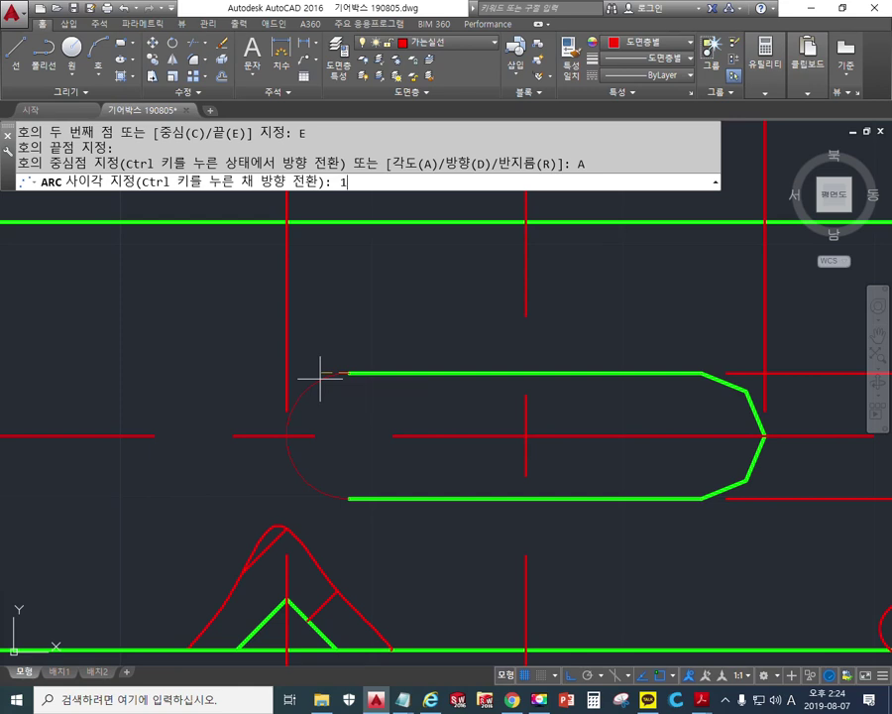
text(80)
key(Return)
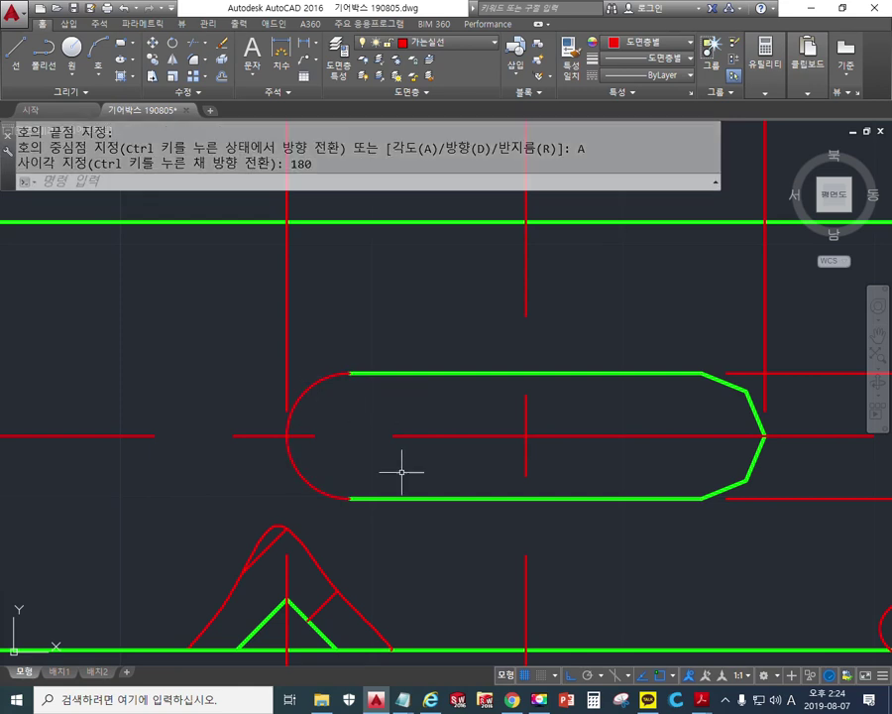
Match the new end arc's properties to those of the keyway slot's upper line
text(m)
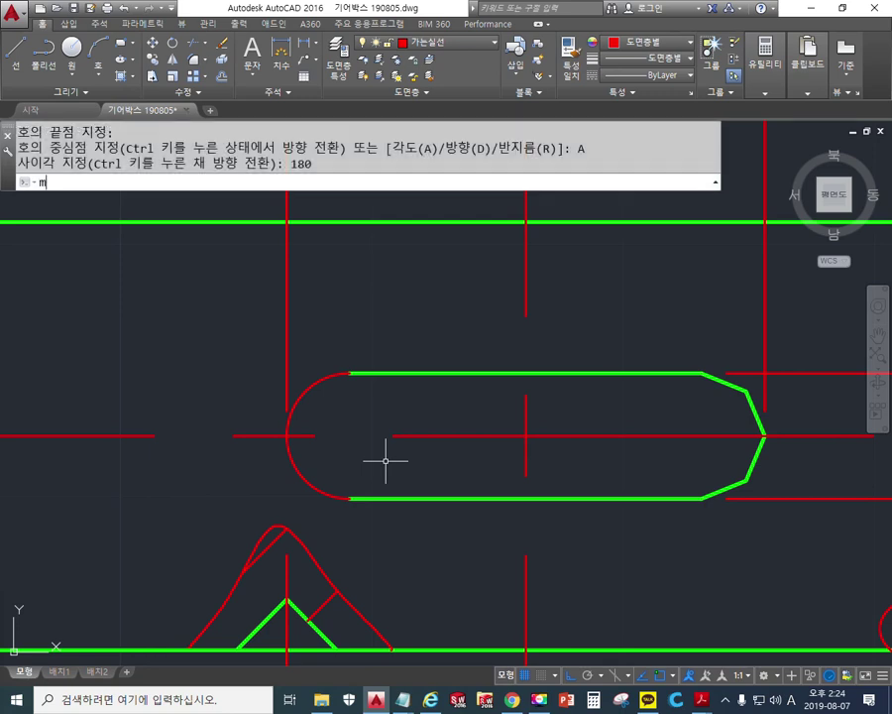
text(a)
key(Return)
click(401, 373)
click(295, 402)
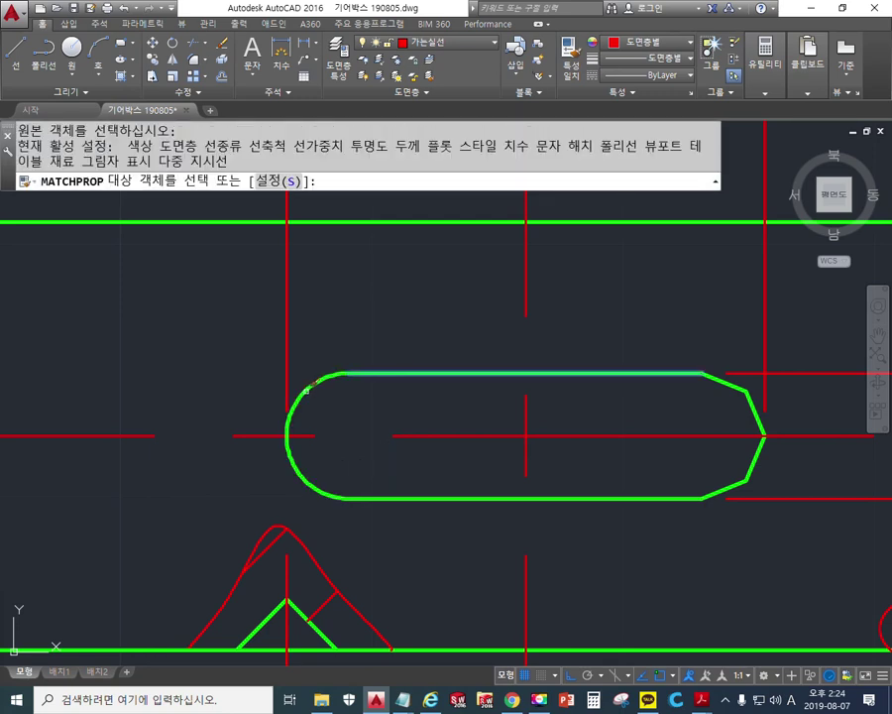
key(Return)
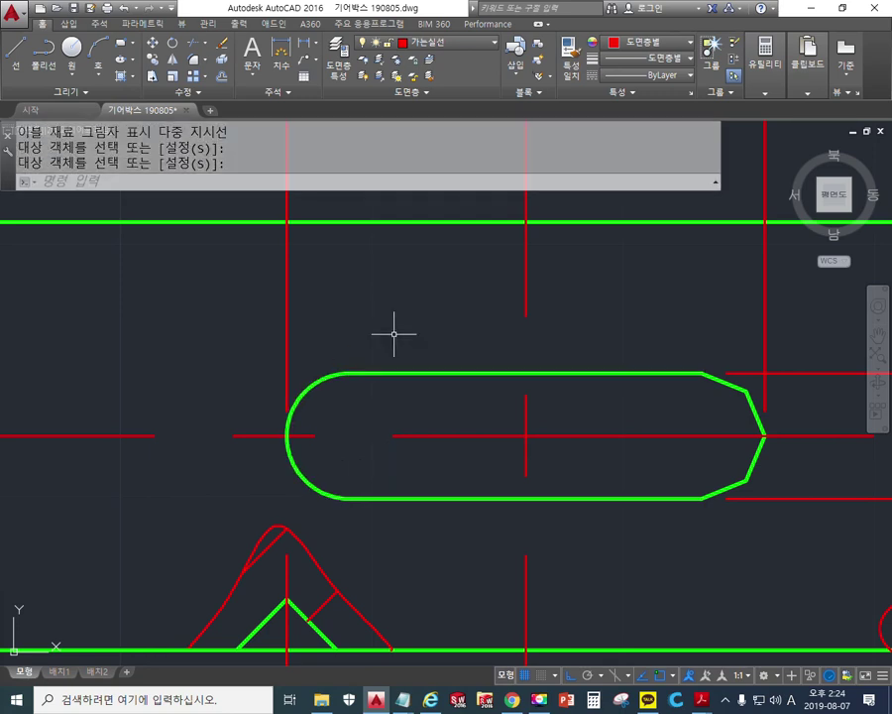
Add a radius dimension to the slot's left end arc with its text replaced by (R), placed above and left of the slot
drag(396, 317, 413, 366)
text(ARC)
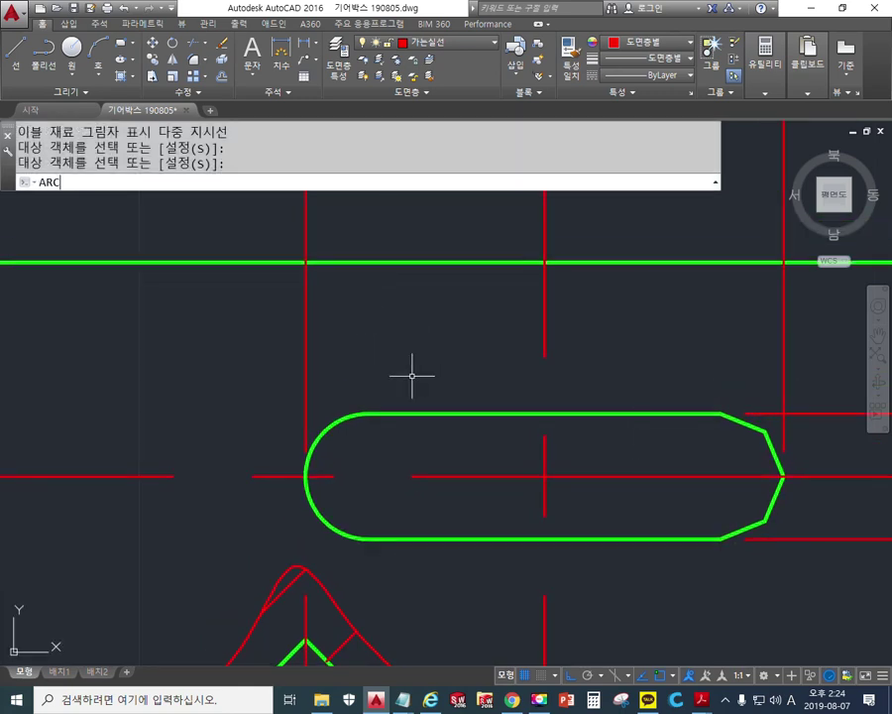
key(ctrl+1)
key(Up)
key(Return)
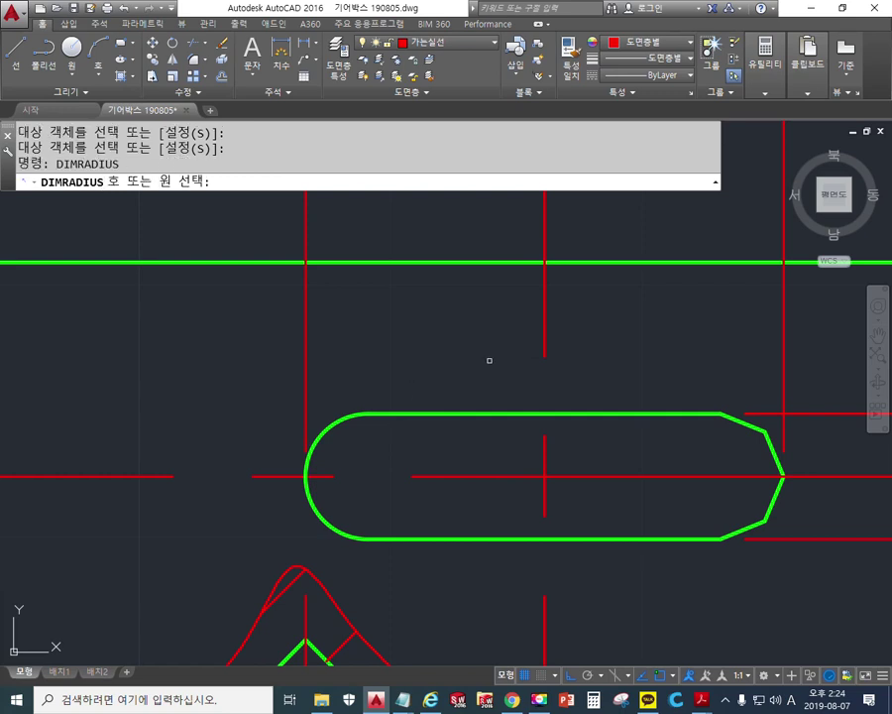
click(315, 430)
scroll(228, 297, down, 3)
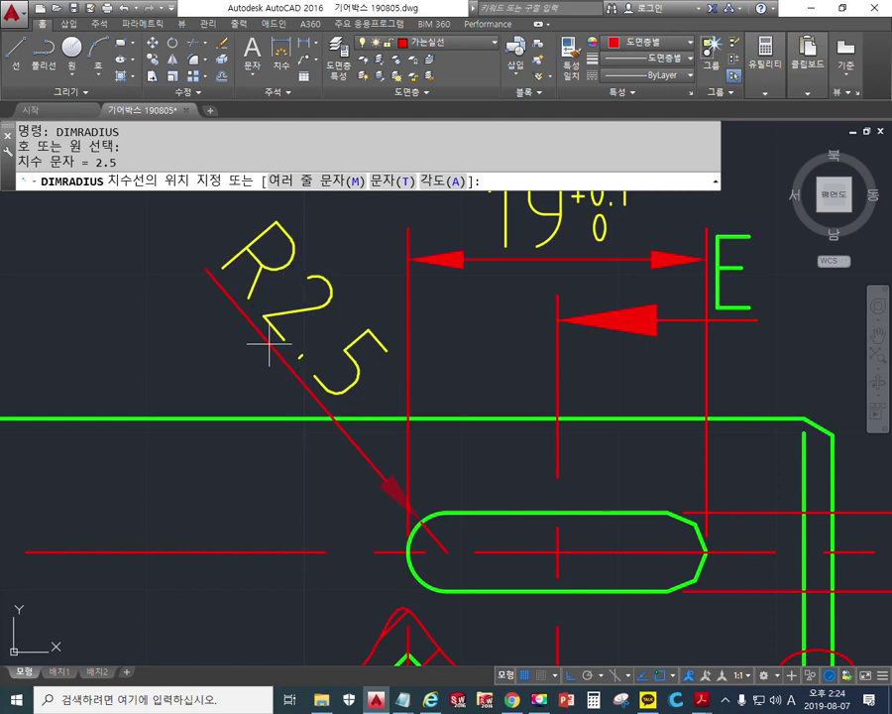
text(m)
key(Return)
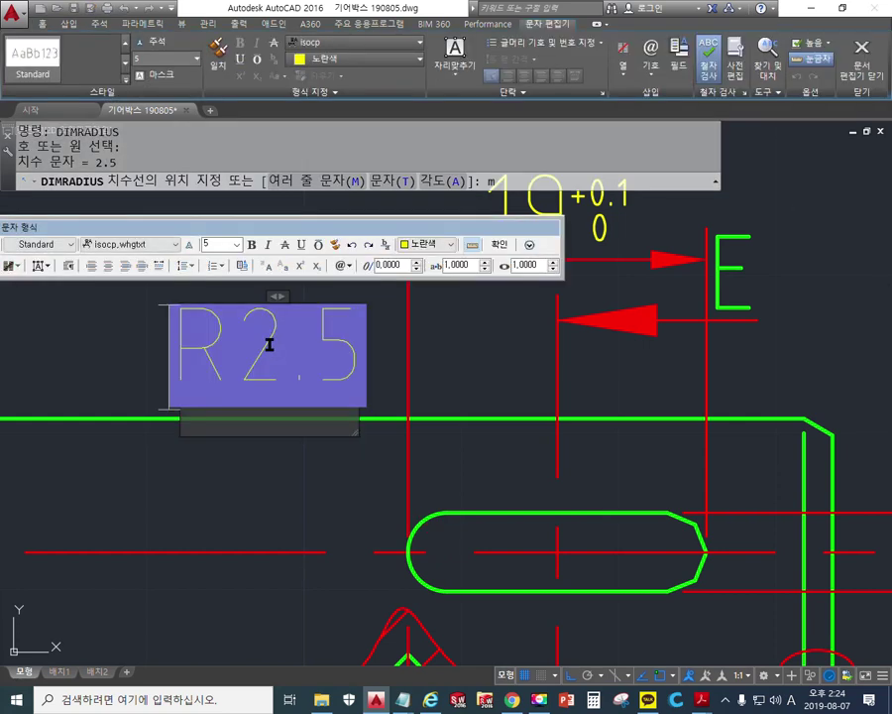
key(Delete)
text((R)
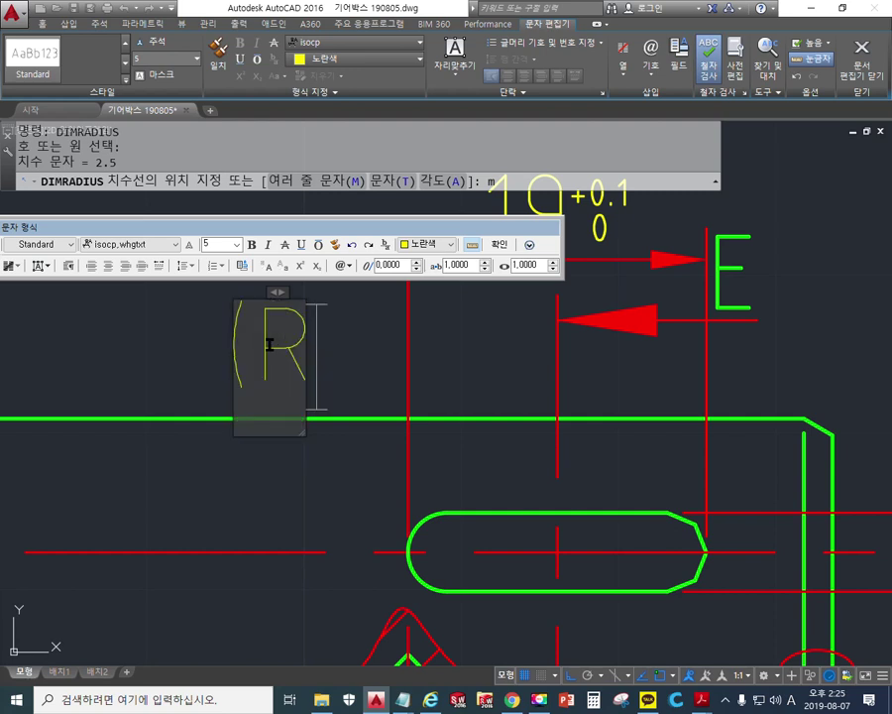
text())
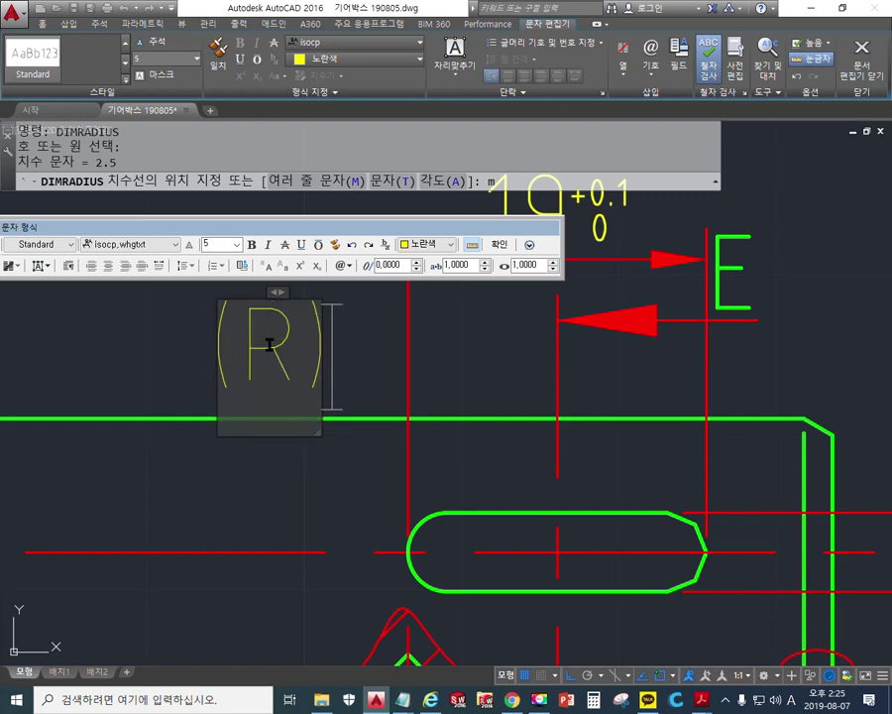
click(499, 244)
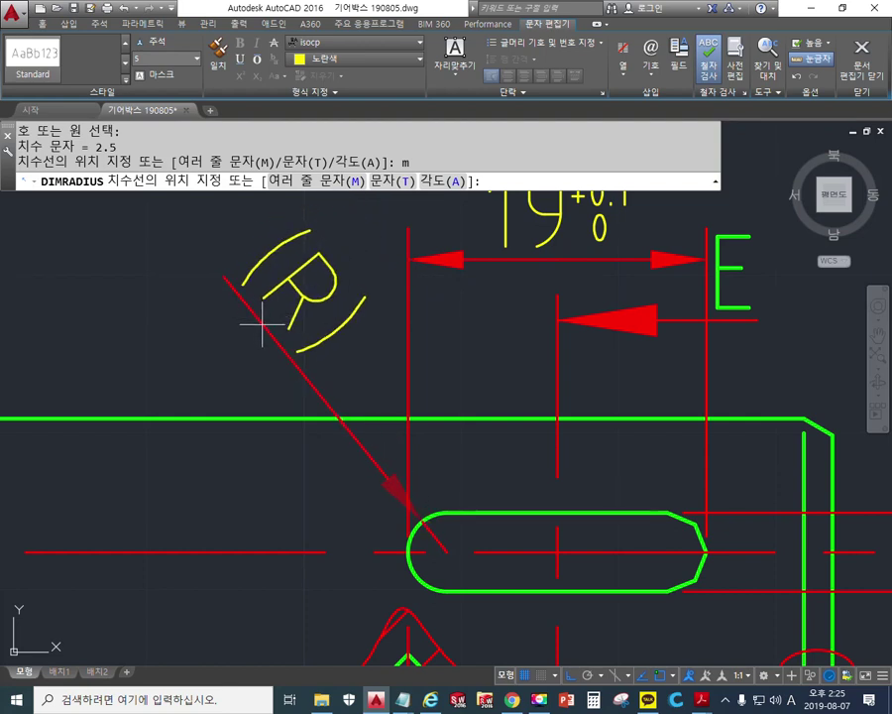
click(254, 319)
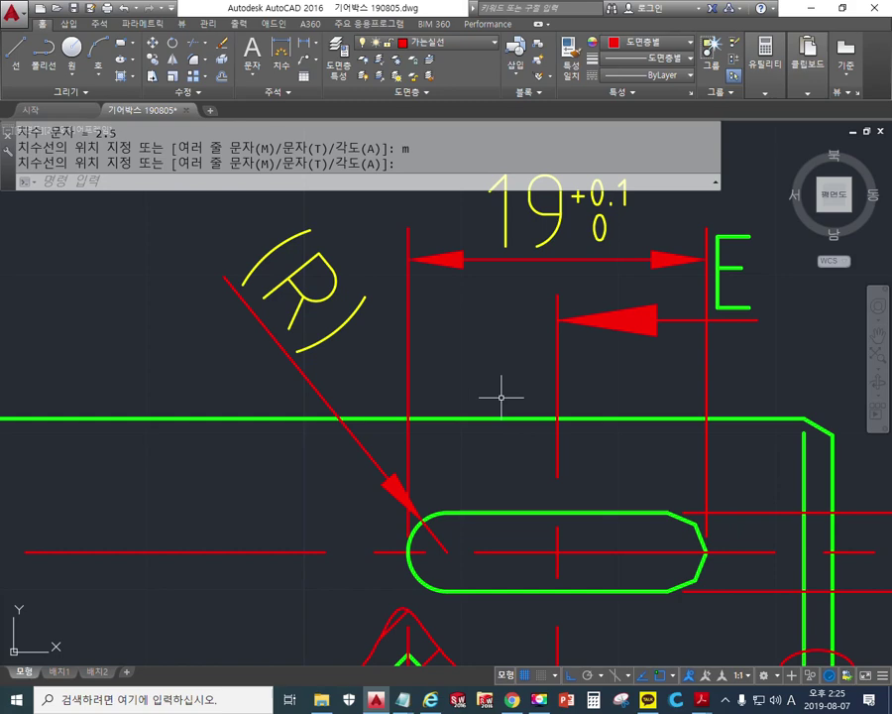
Examine the E cutting-plane marks on the shaft and the keyway depth in section view E-E
drag(614, 428, 458, 431)
scroll(458, 432, down, 2)
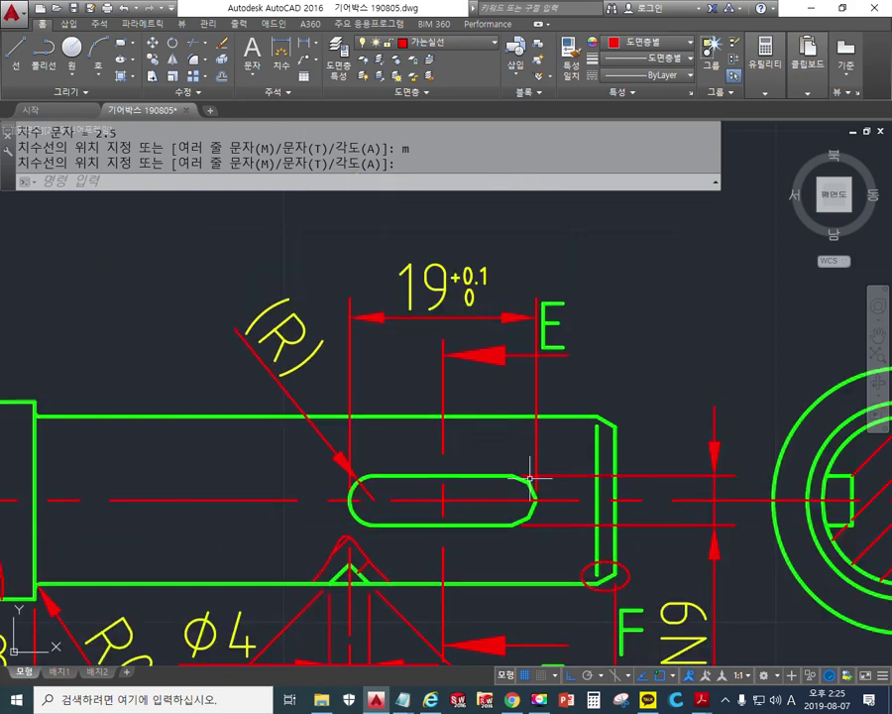
scroll(493, 432, up, 1)
drag(504, 462, 502, 462)
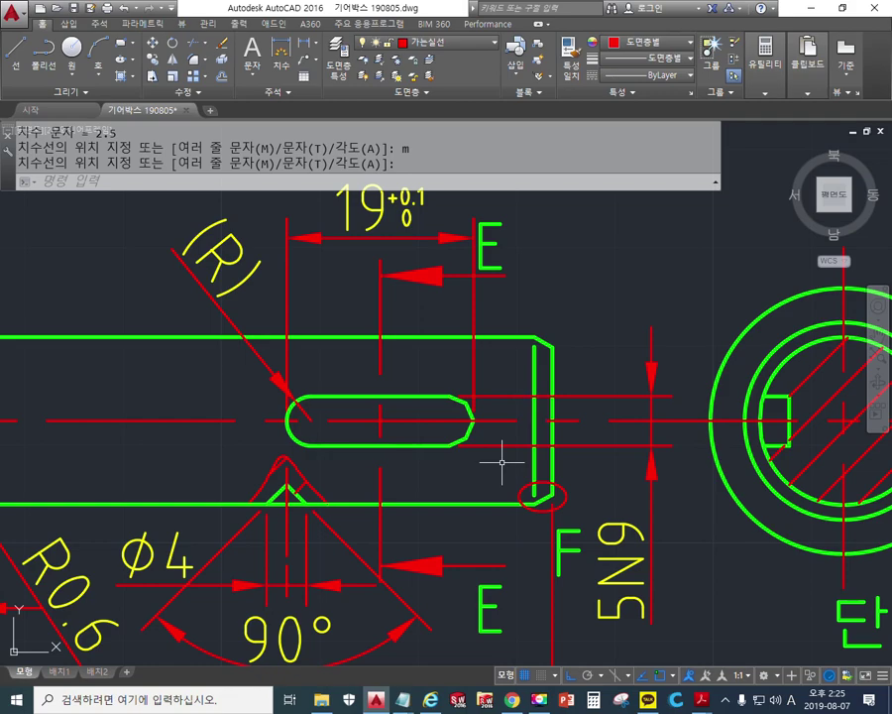
drag(488, 418, 353, 426)
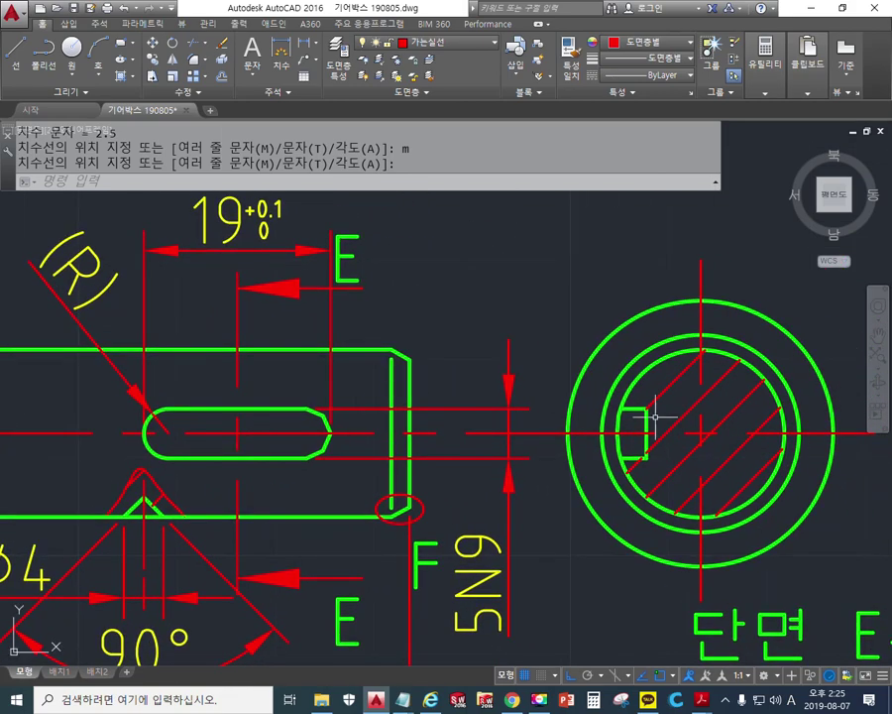
scroll(634, 407, down, 2)
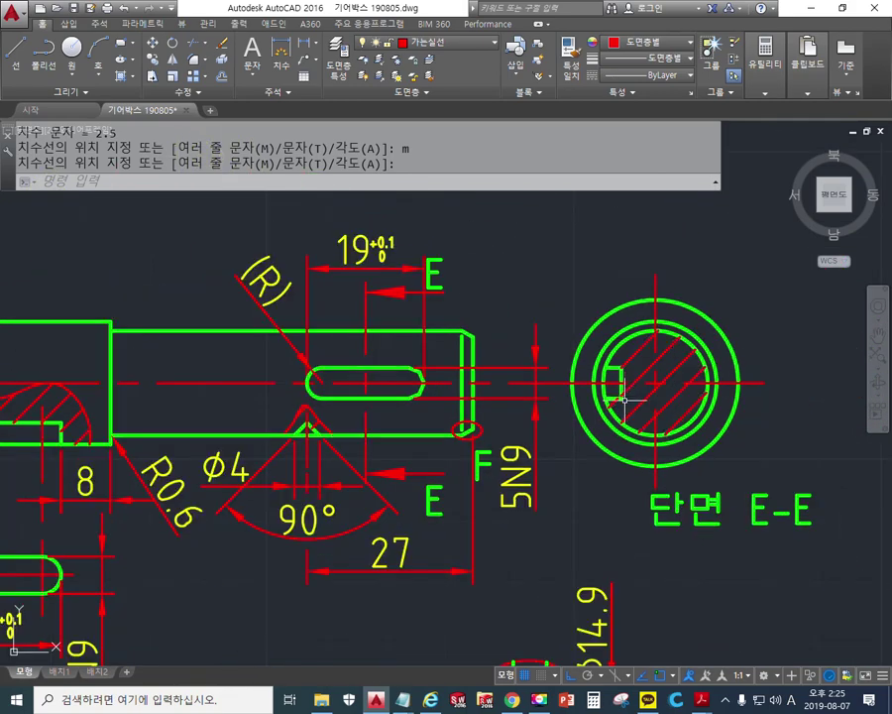
mouse_move(411, 248)
mouse_down()
mouse_move(381, 278)
mouse_move(411, 280)
mouse_up()
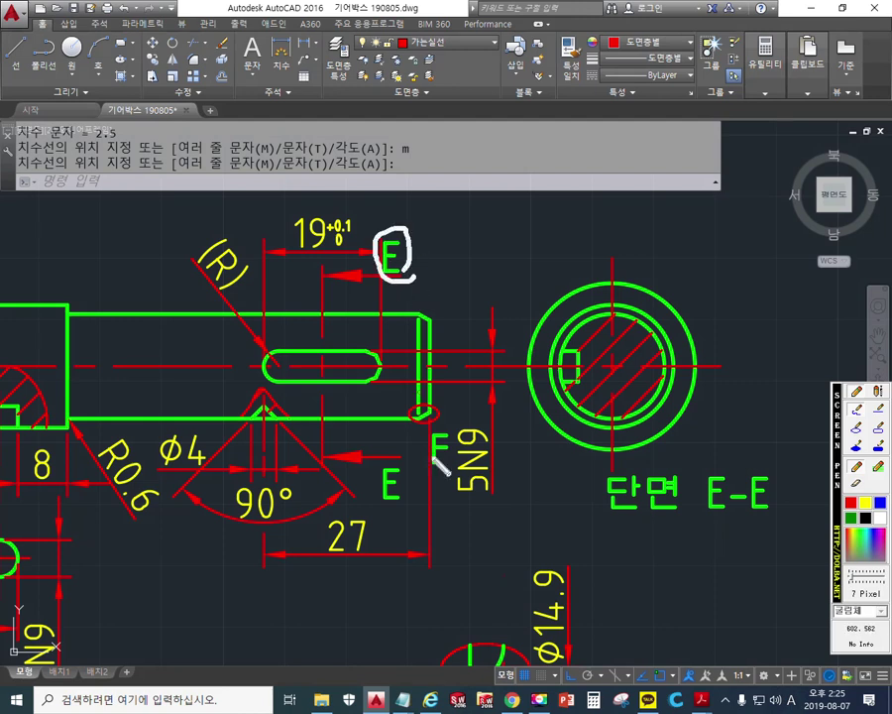
drag(395, 458, 407, 512)
drag(759, 516, 649, 454)
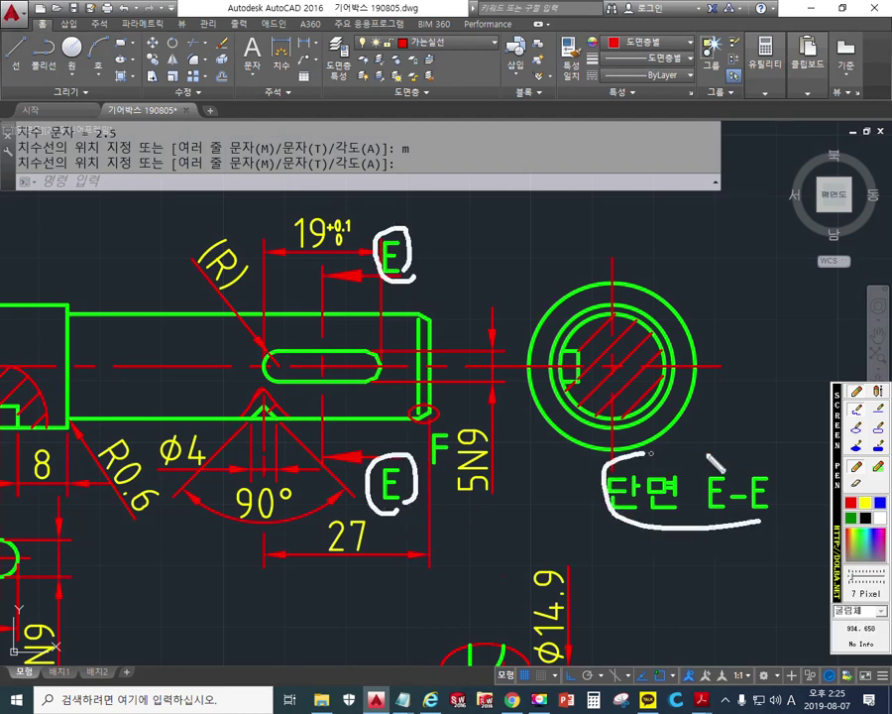
drag(709, 457, 734, 534)
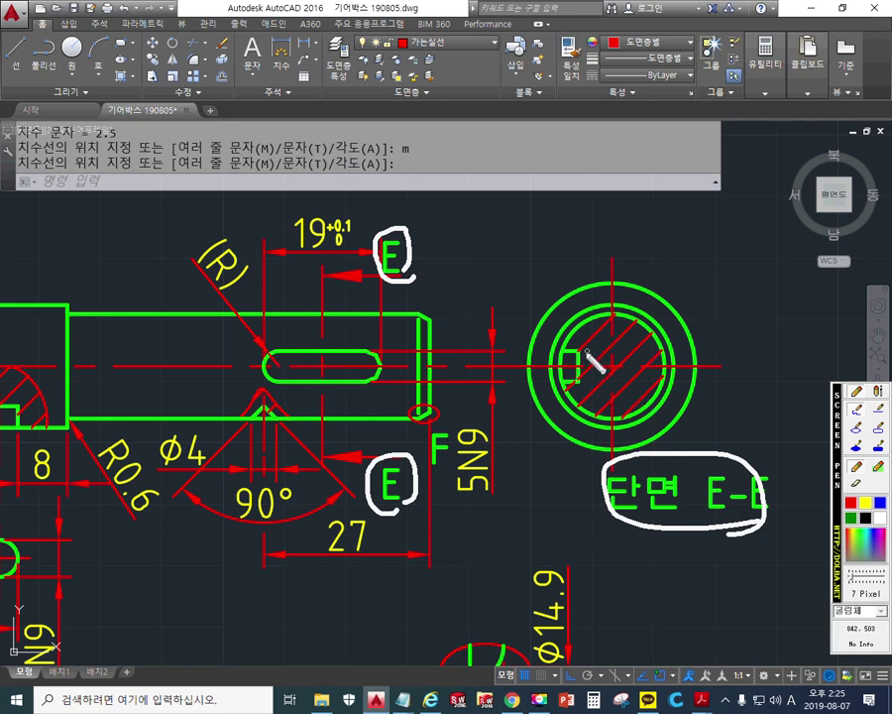
drag(581, 354, 568, 252)
mouse_move(573, 375)
mouse_down()
mouse_move(562, 248)
mouse_move(528, 264)
mouse_move(502, 239)
mouse_move(538, 227)
mouse_up()
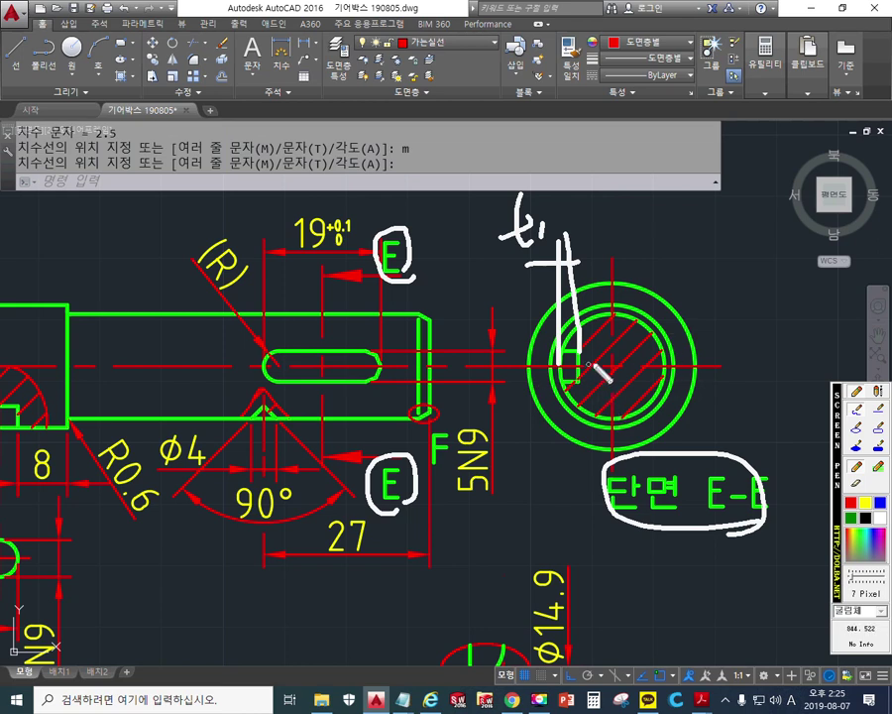
key(Escape)
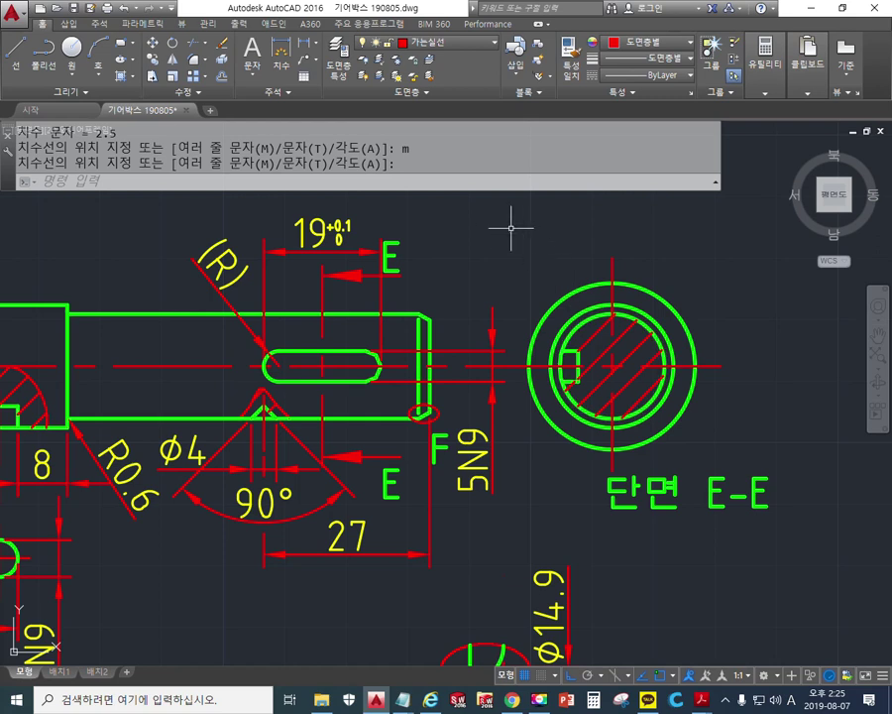
Dimension the keyway depth in section E-E with a stacked +0.1/0 tolerance after the value, placed above and left of the section
key(Up)
key(Up)
key(Up)
key(Up)
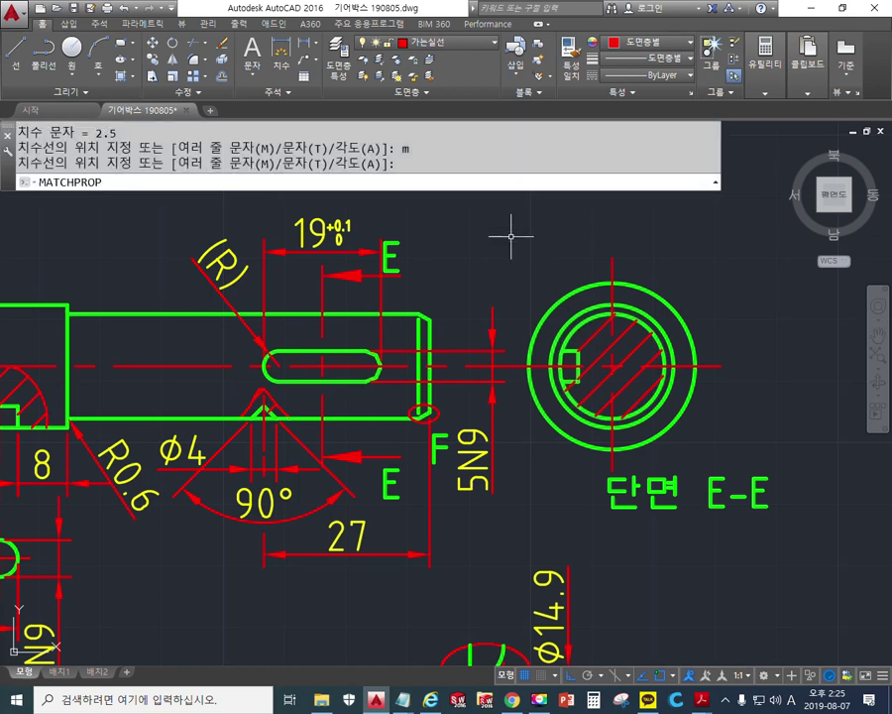
key(Up)
key(Return)
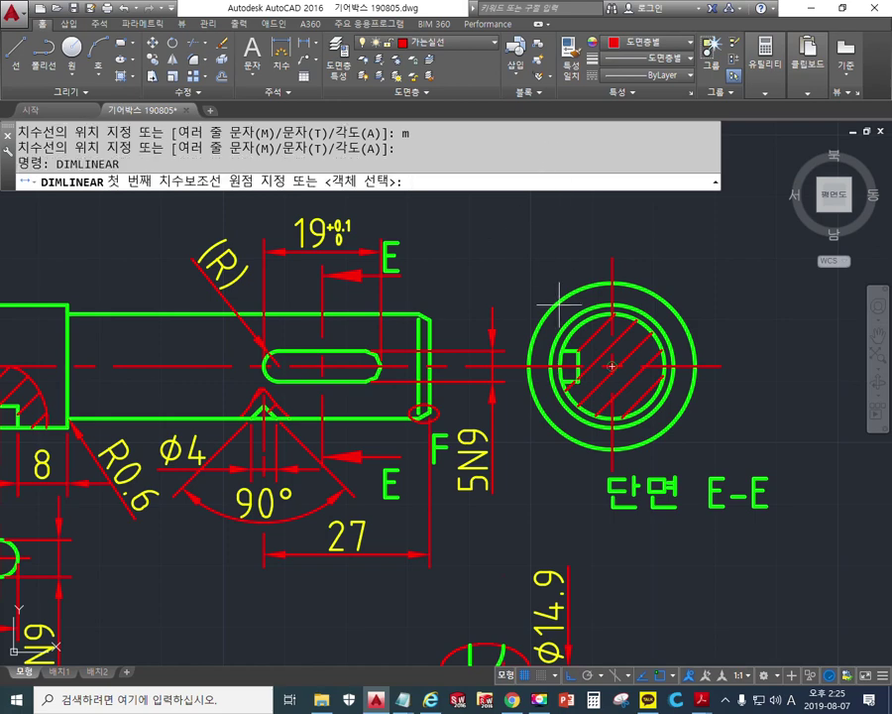
scroll(540, 282, up, 3)
click(611, 405)
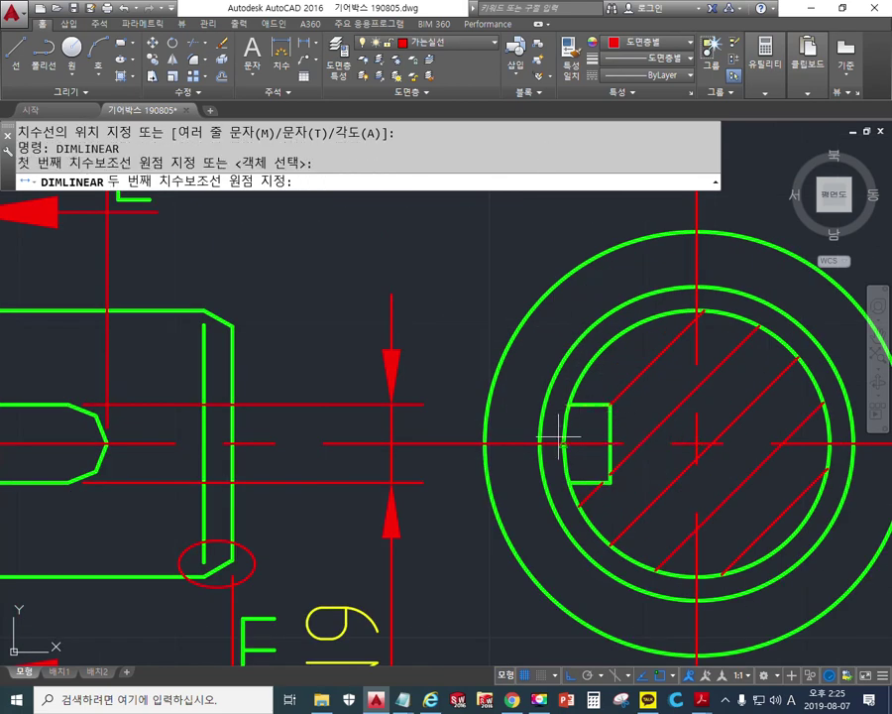
click(566, 404)
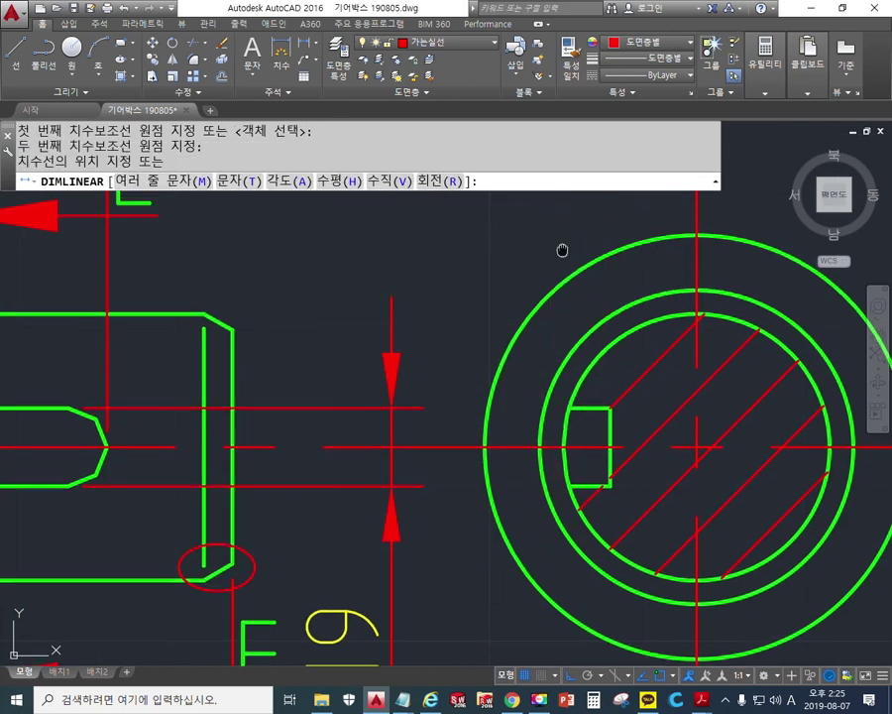
scroll(561, 335, down, 2)
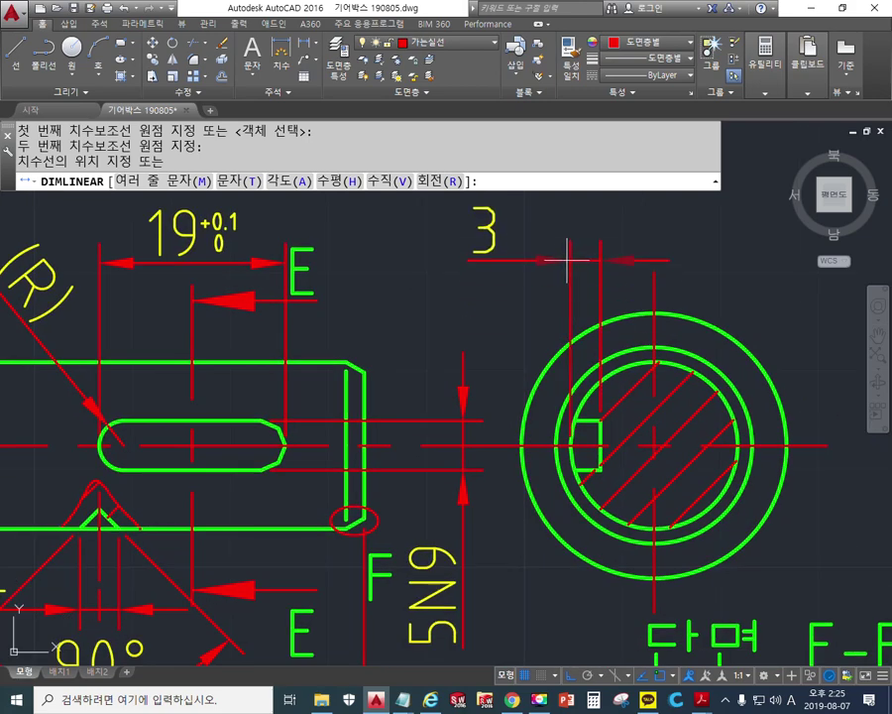
key(Return)
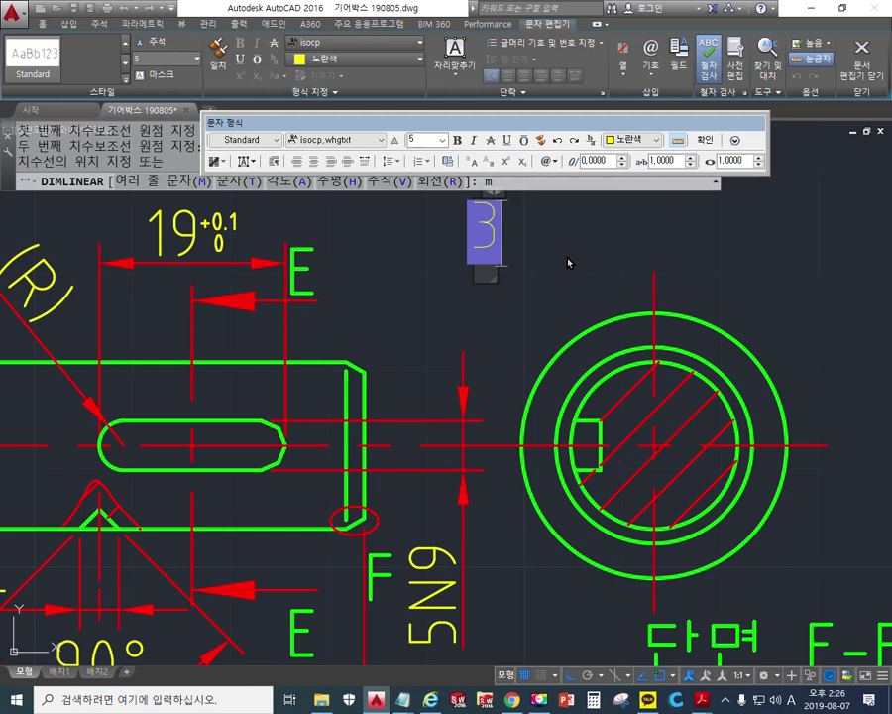
text(+0.1^0)
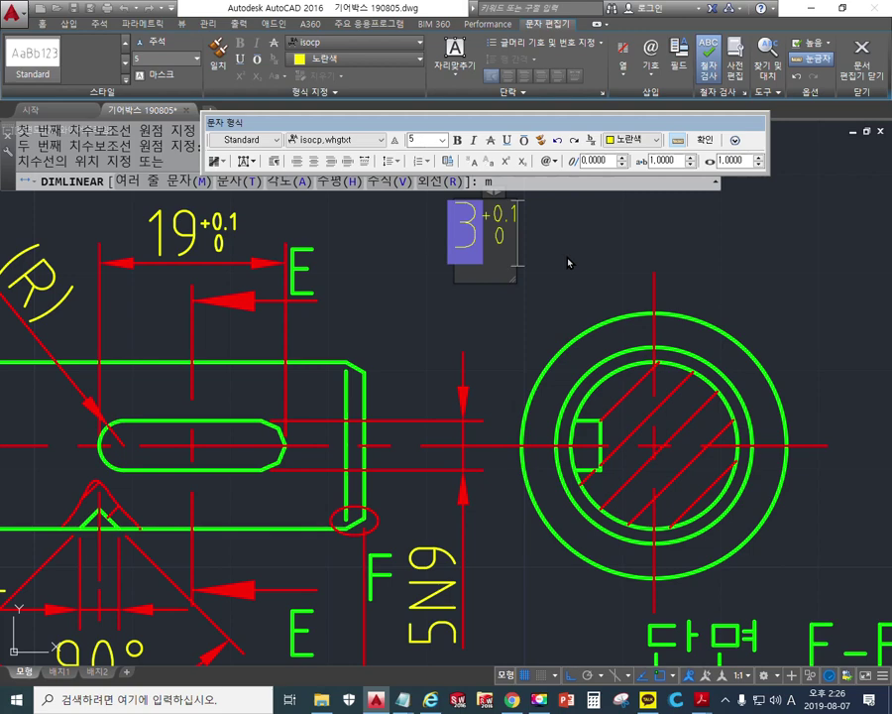
click(701, 142)
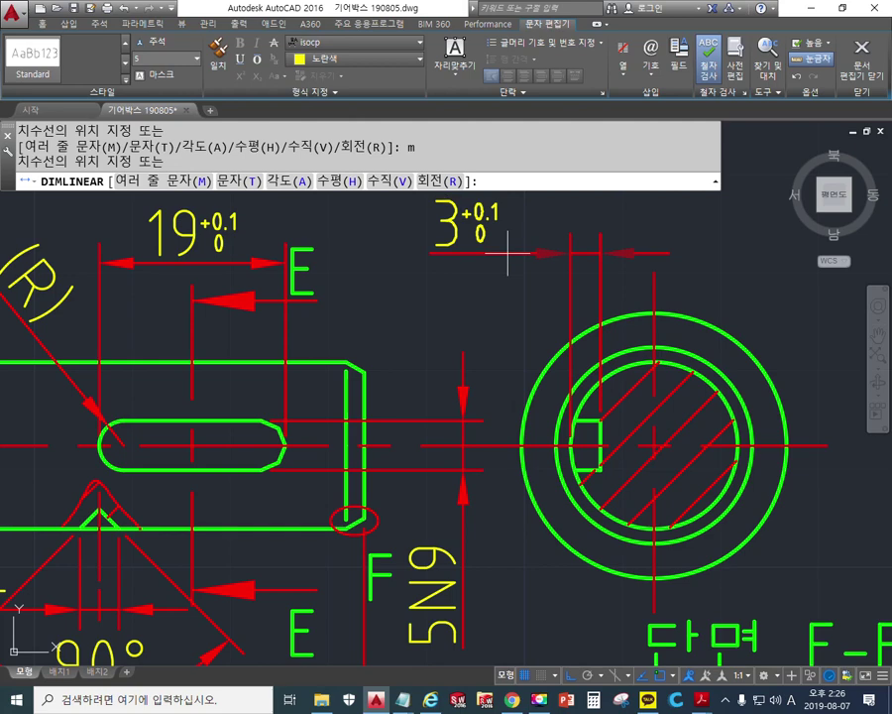
click(510, 250)
drag(421, 307, 496, 315)
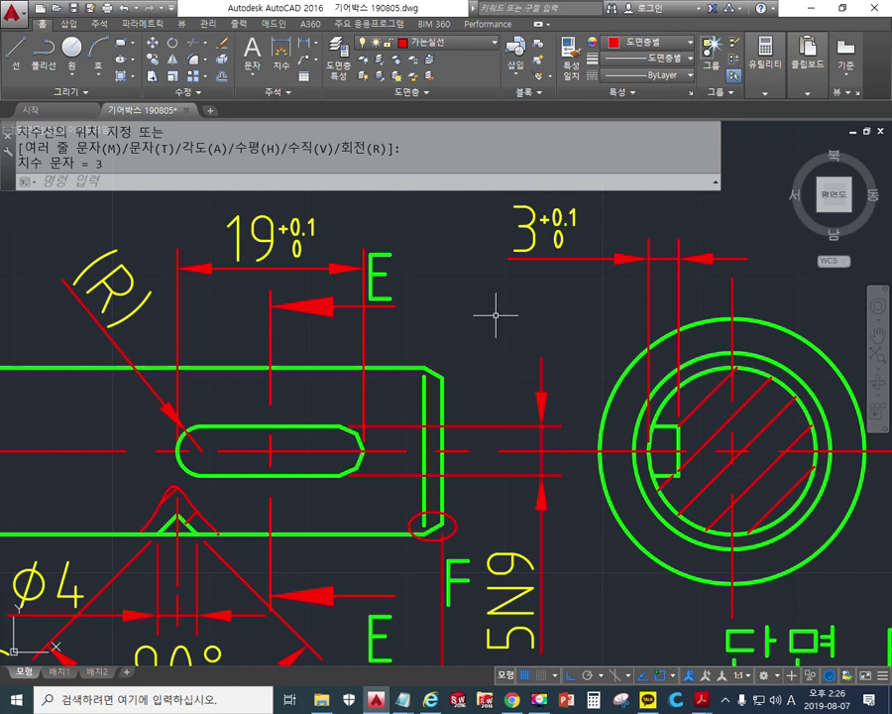
Add a horizontal dimension from the keyway slot's right end to the shaft's right end face, placed above the shaft
click(309, 43)
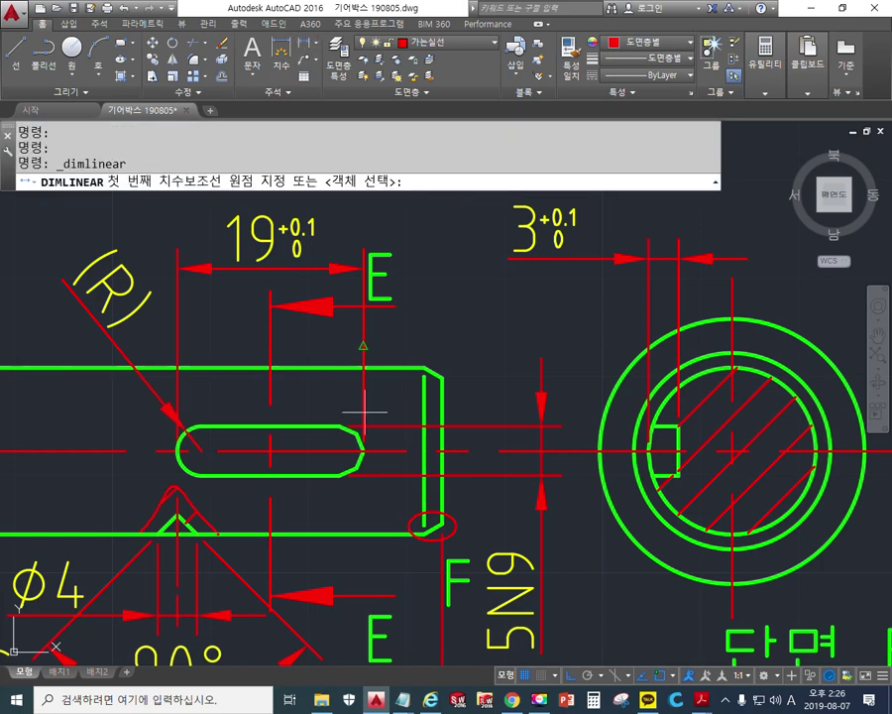
click(364, 417)
click(441, 376)
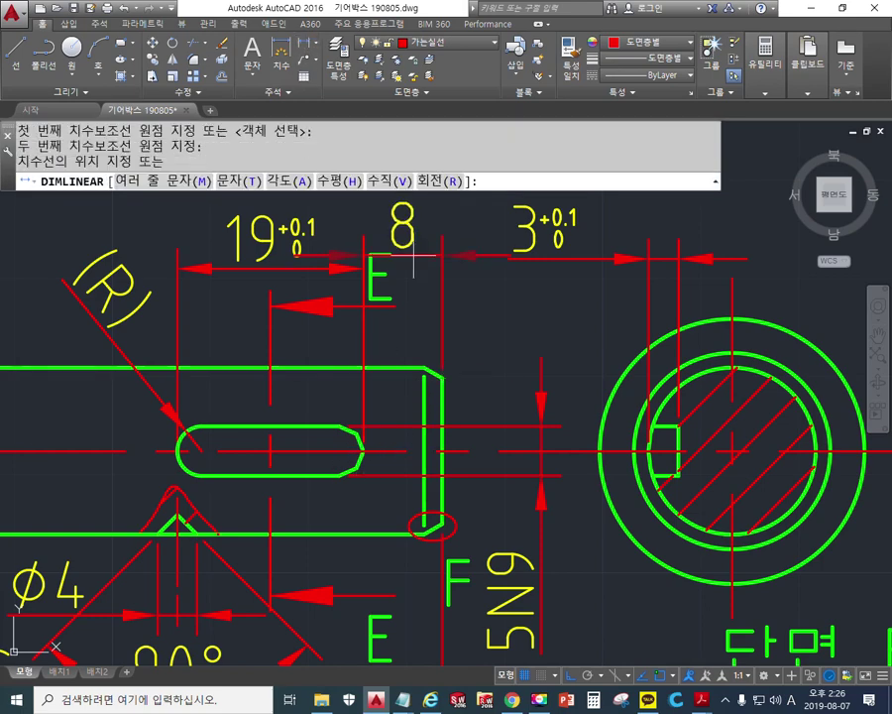
click(362, 231)
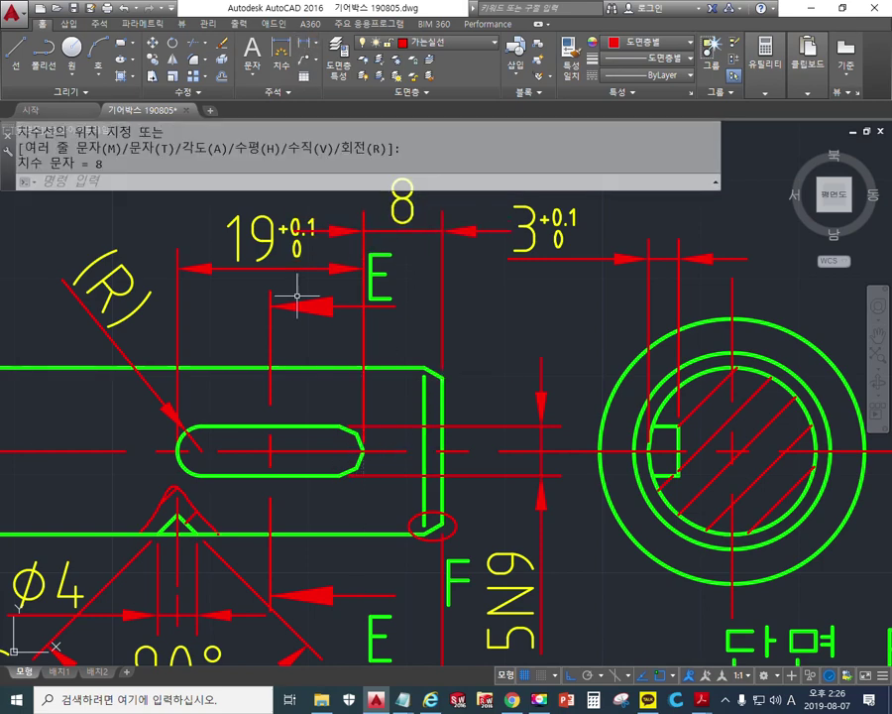
Stretch the slot-length dimension upward so its dimension line aligns with the adjacent dimension to the shaft end
text(s)
key(Return)
click(264, 359)
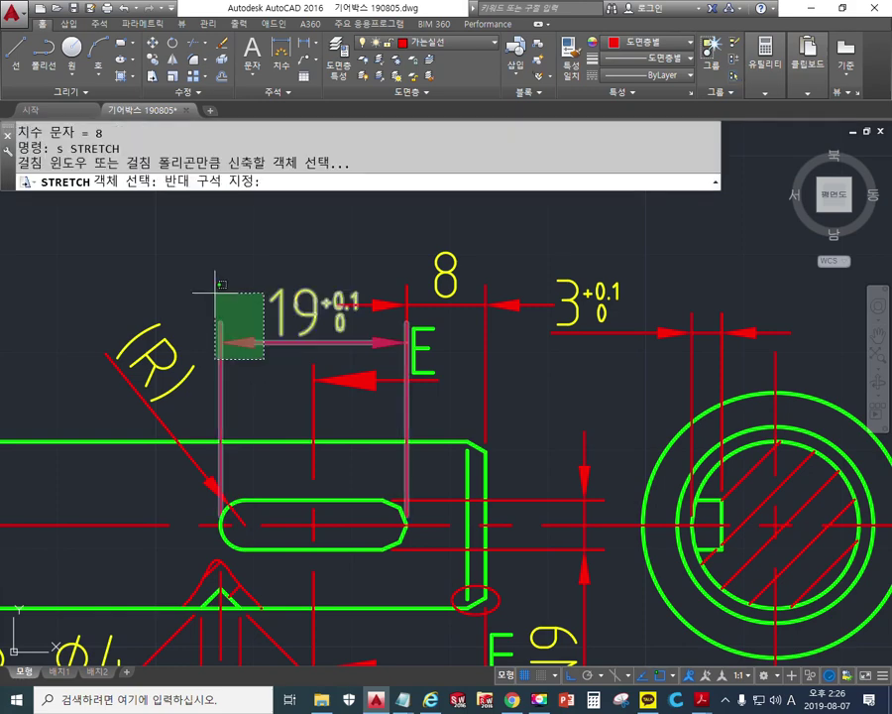
click(220, 284)
key(Return)
click(405, 341)
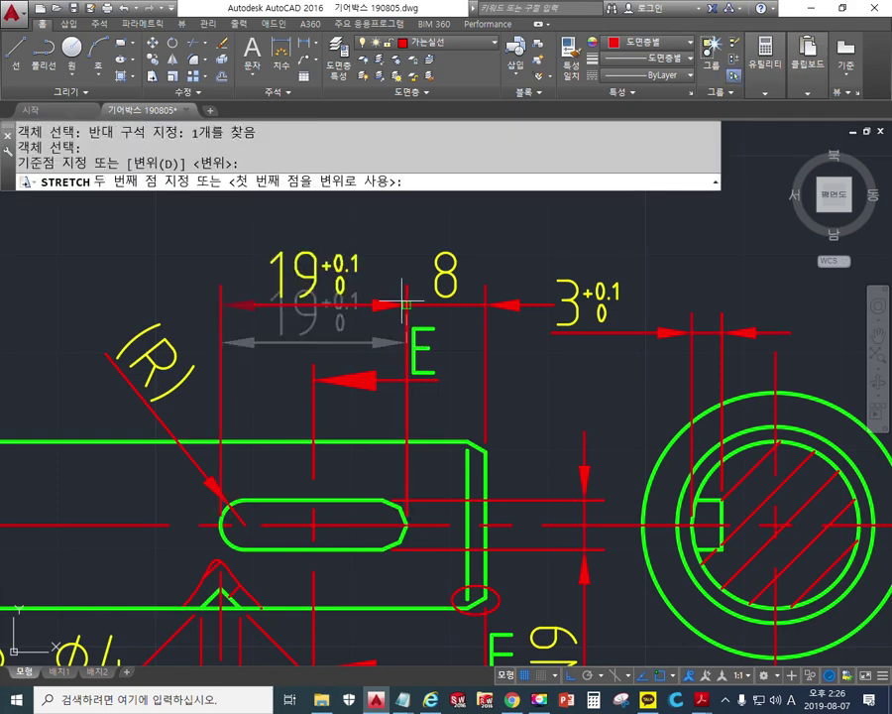
click(404, 303)
drag(519, 416, 490, 372)
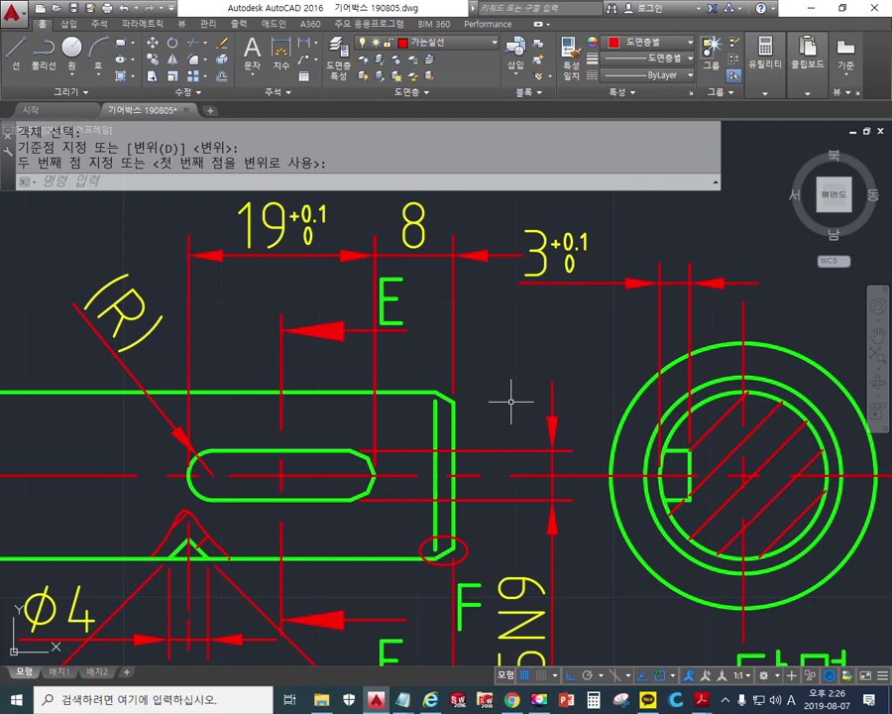
Add an angular dimension in detail A between the short slanted edge and the horizontal edge, placed left of the detail
drag(551, 521, 397, 230)
drag(564, 484, 562, 196)
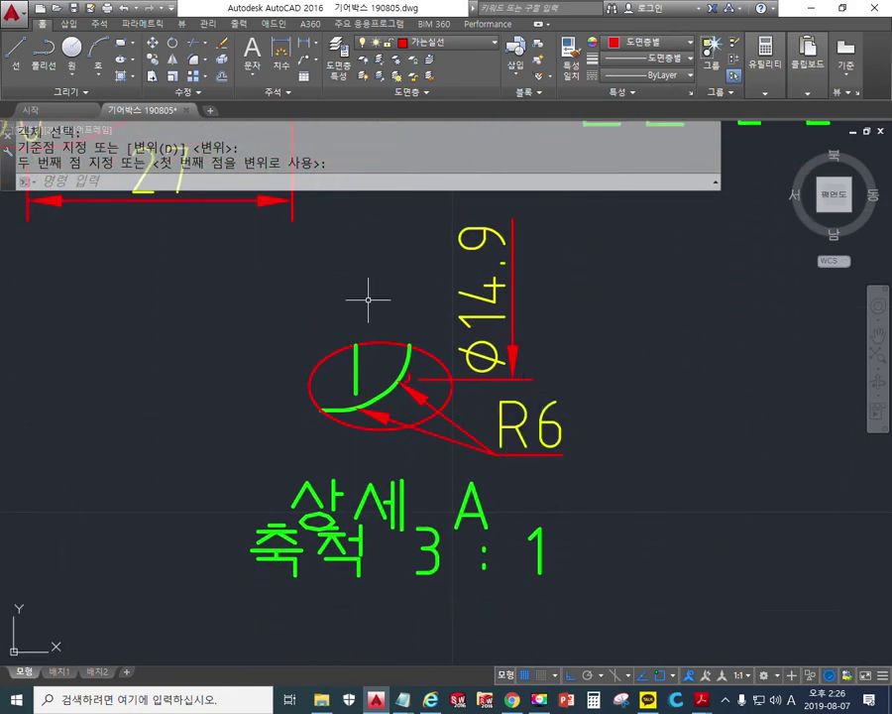
drag(394, 423, 423, 411)
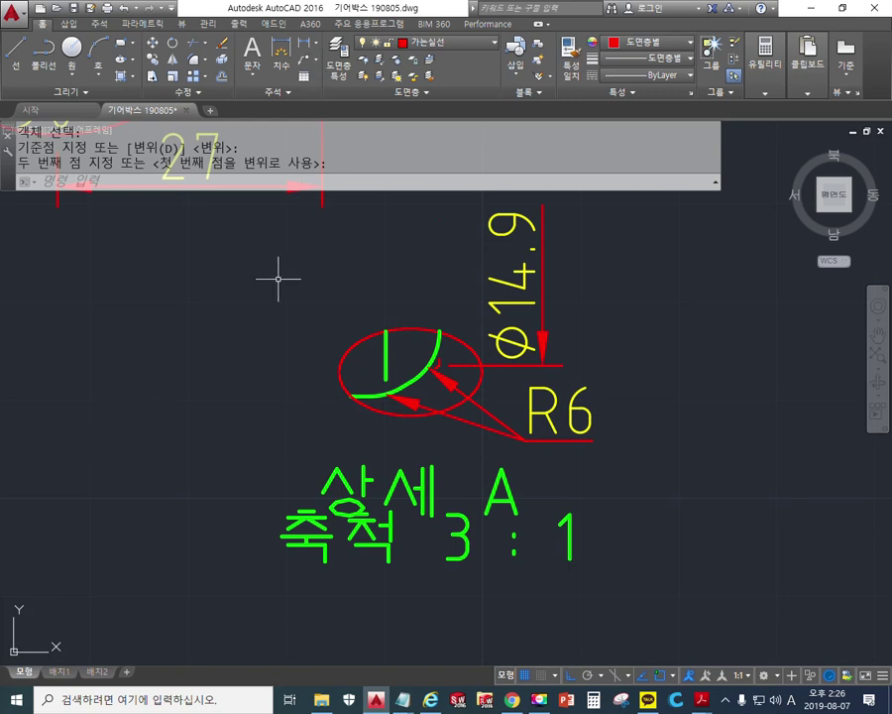
text(dimang)
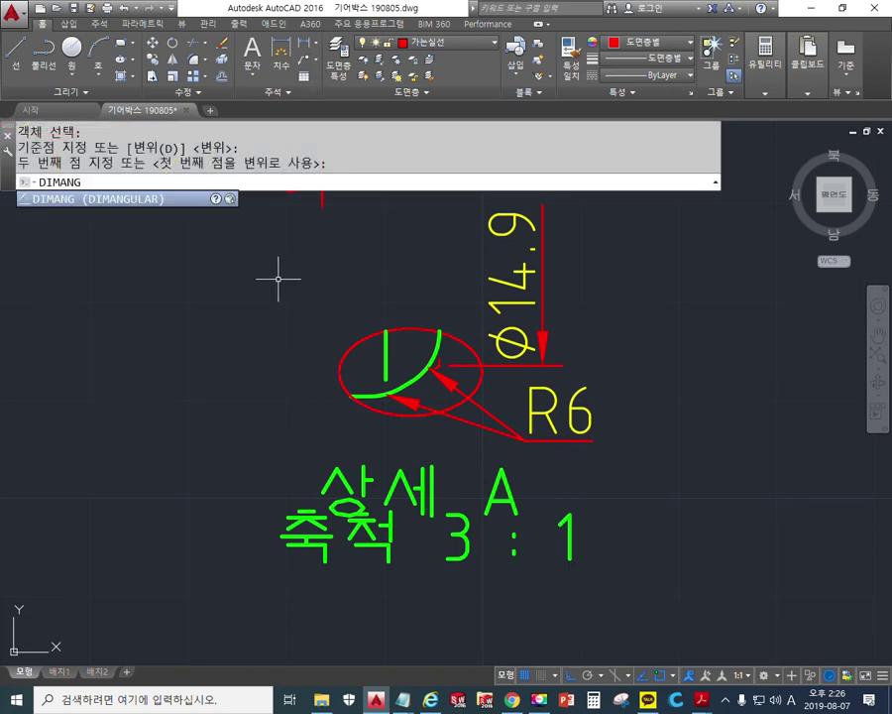
key(Return)
scroll(409, 404, up, 4)
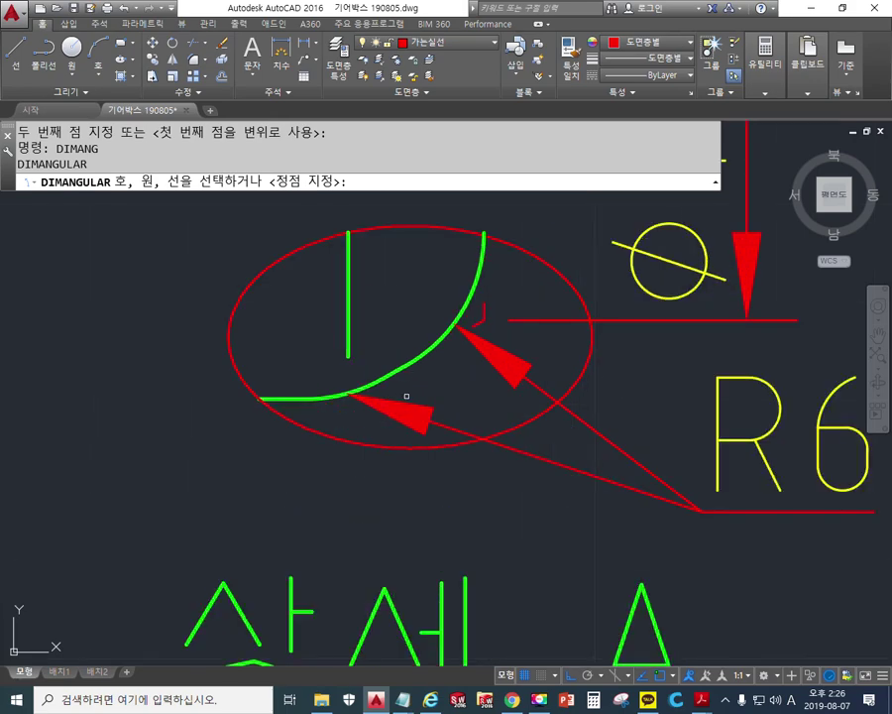
click(397, 370)
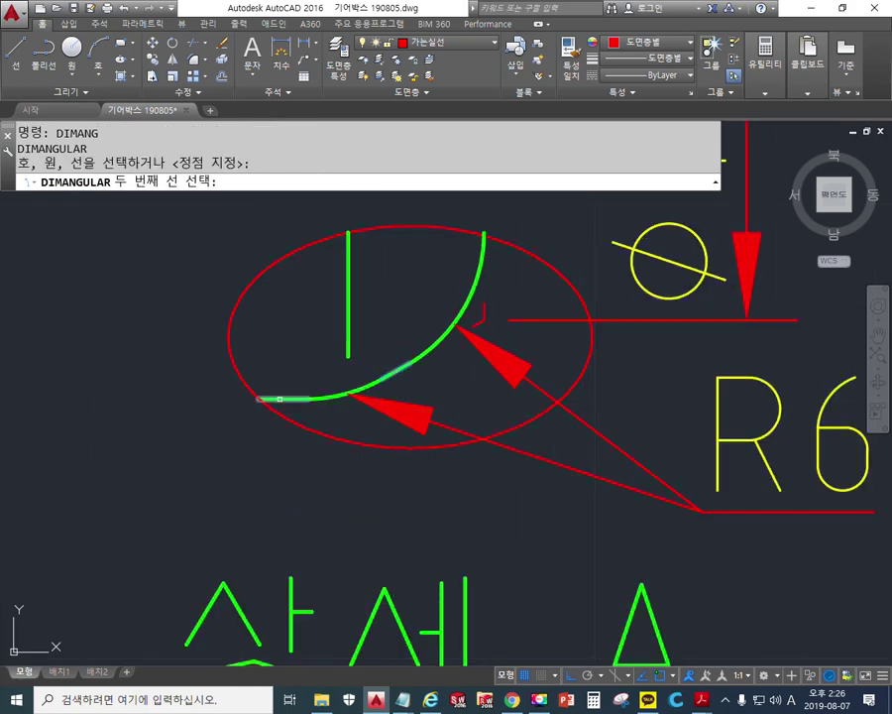
click(280, 398)
scroll(149, 470, down, 4)
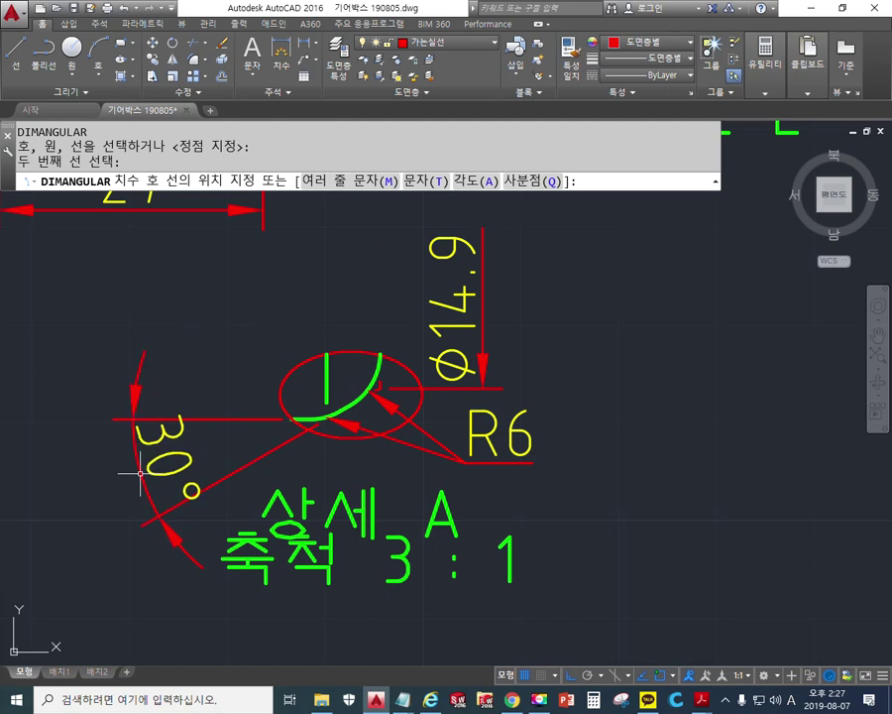
click(129, 471)
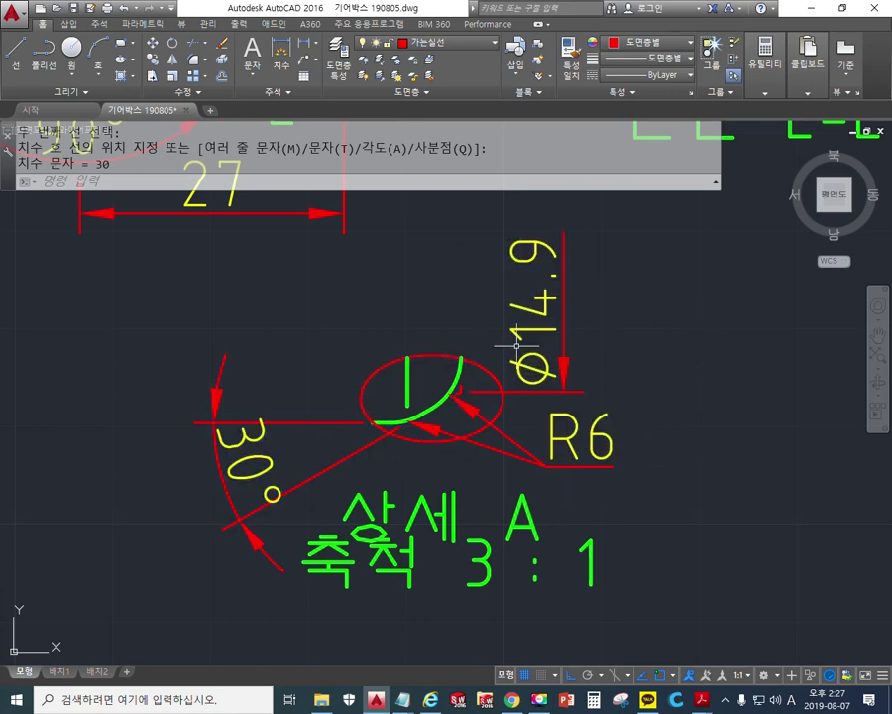
Restore the drawing window to a smaller size beside the notes, and minimise the Notepad window listing dimension variables
scroll(432, 337, down, 4)
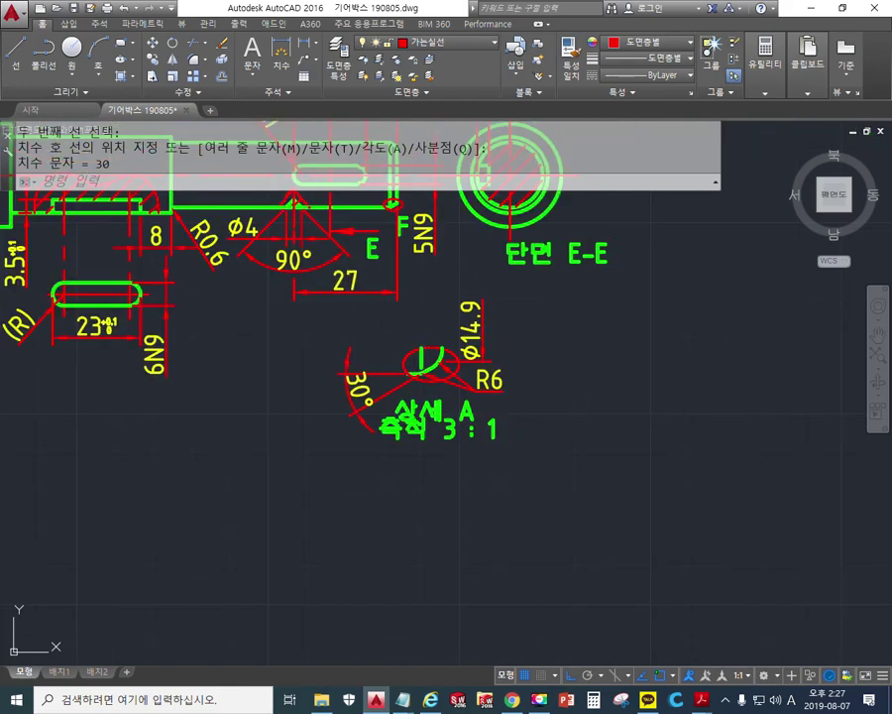
drag(481, 461, 492, 452)
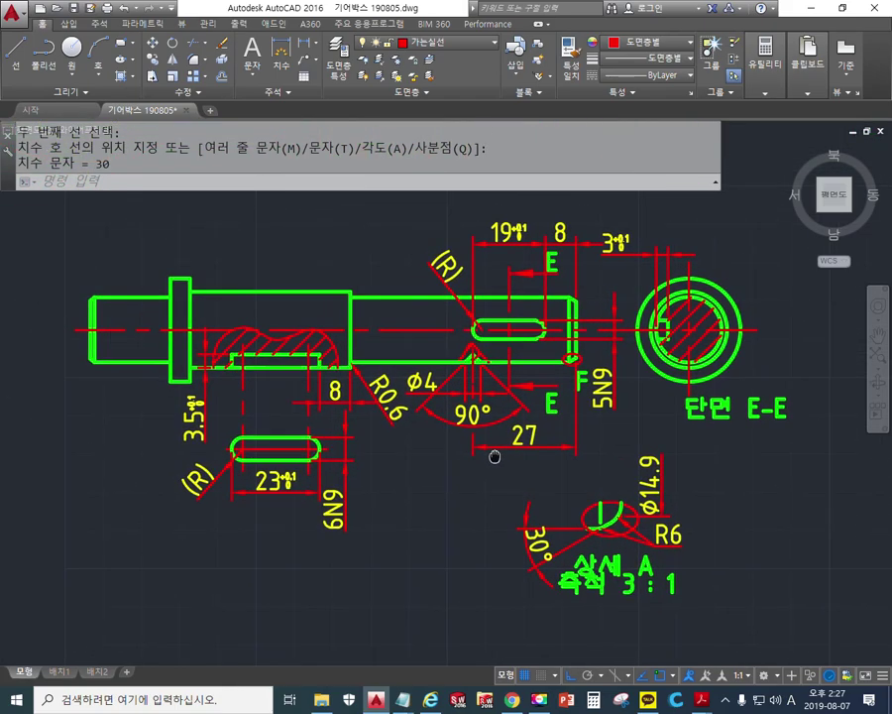
drag(669, 198, 693, 197)
click(843, 10)
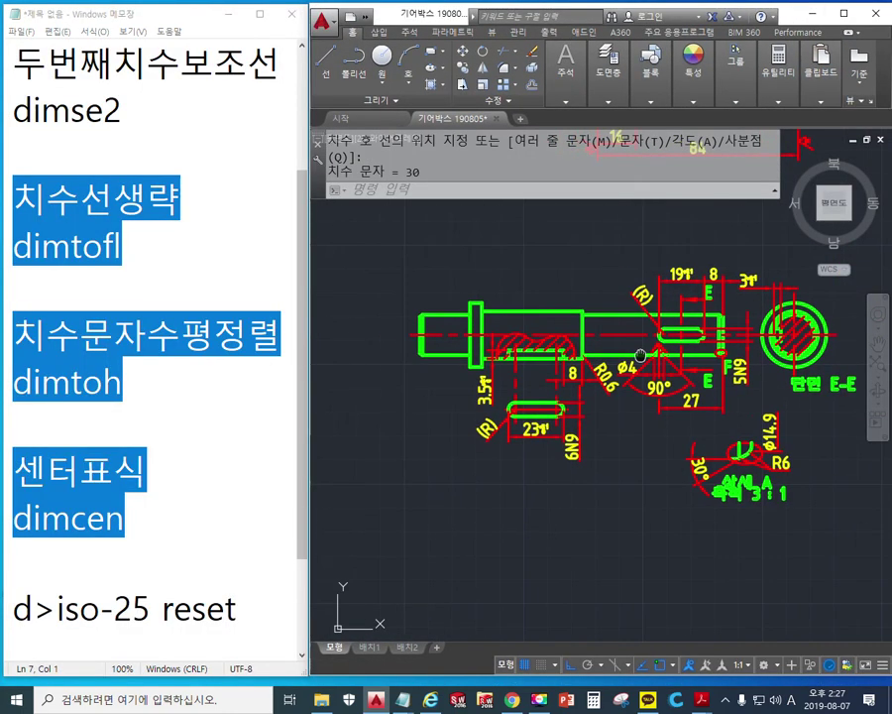
click(207, 425)
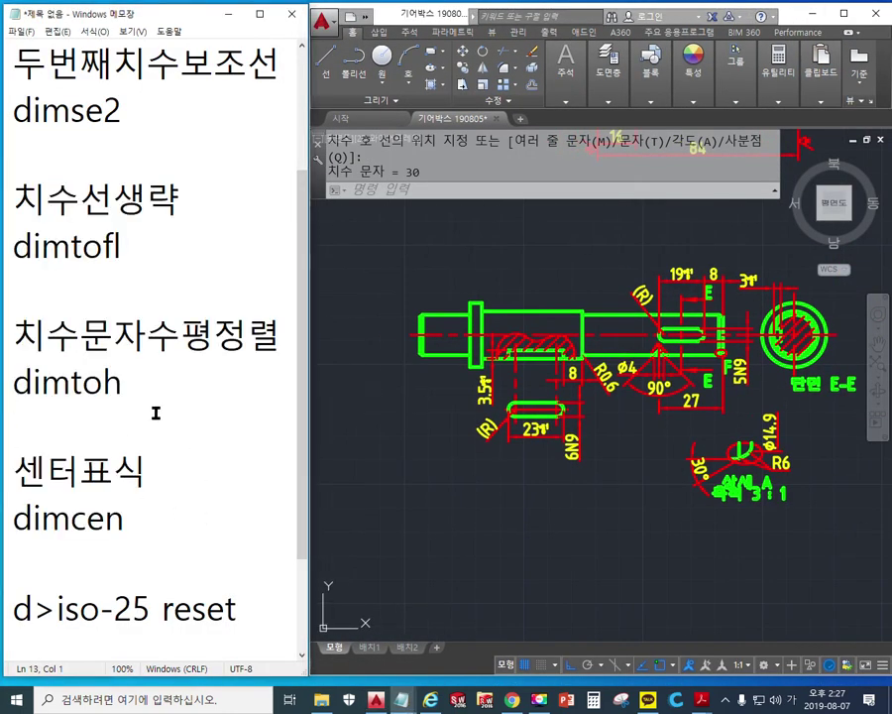
click(227, 14)
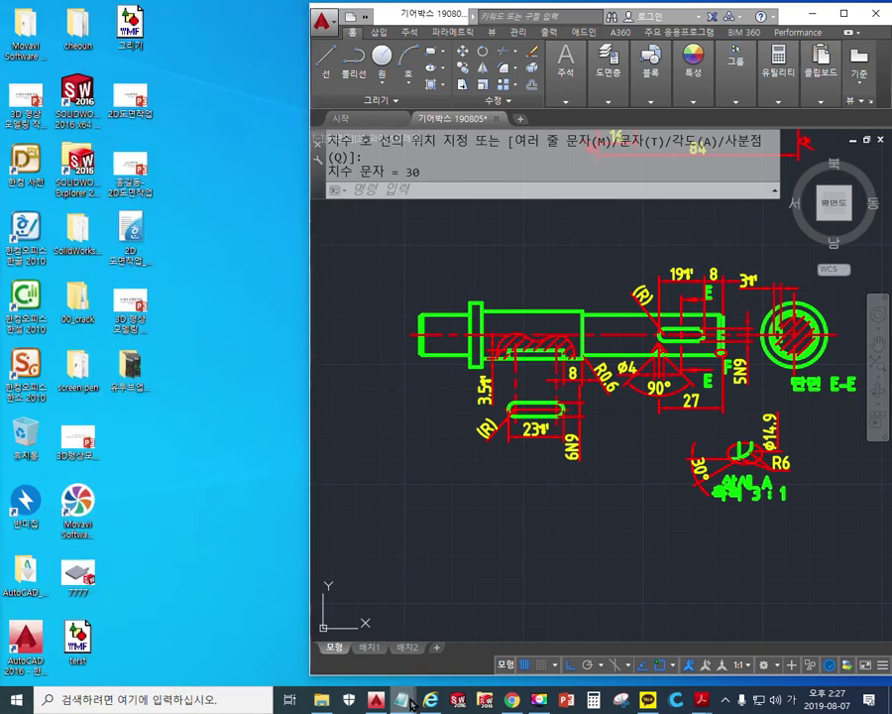
Switch to the Notepad note headed 기능,역할, fit it at the screen's left side, and delete all text after "1)"
mouse_move(412, 690)
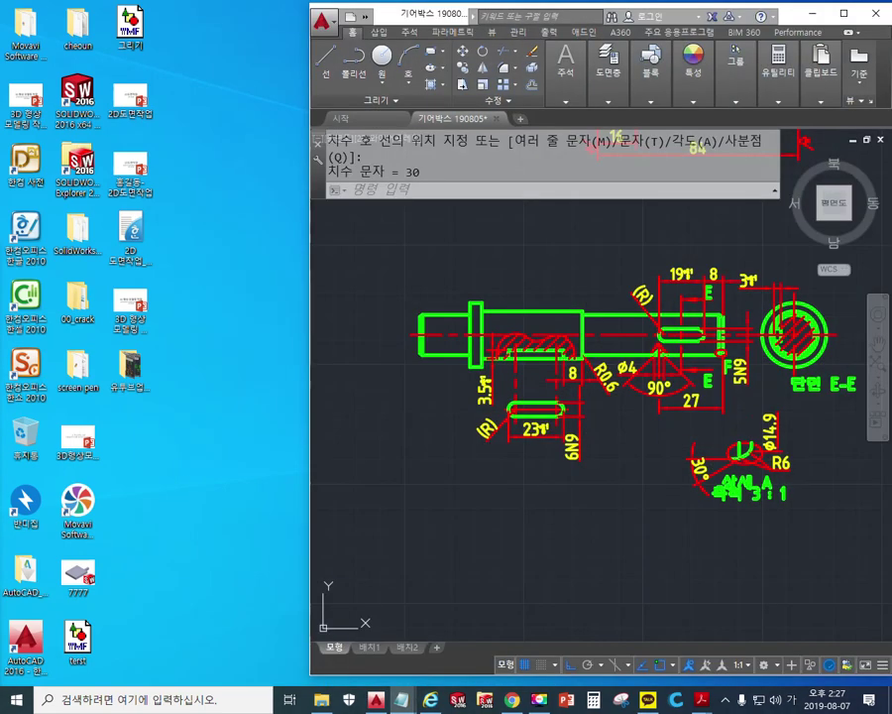
click(400, 699)
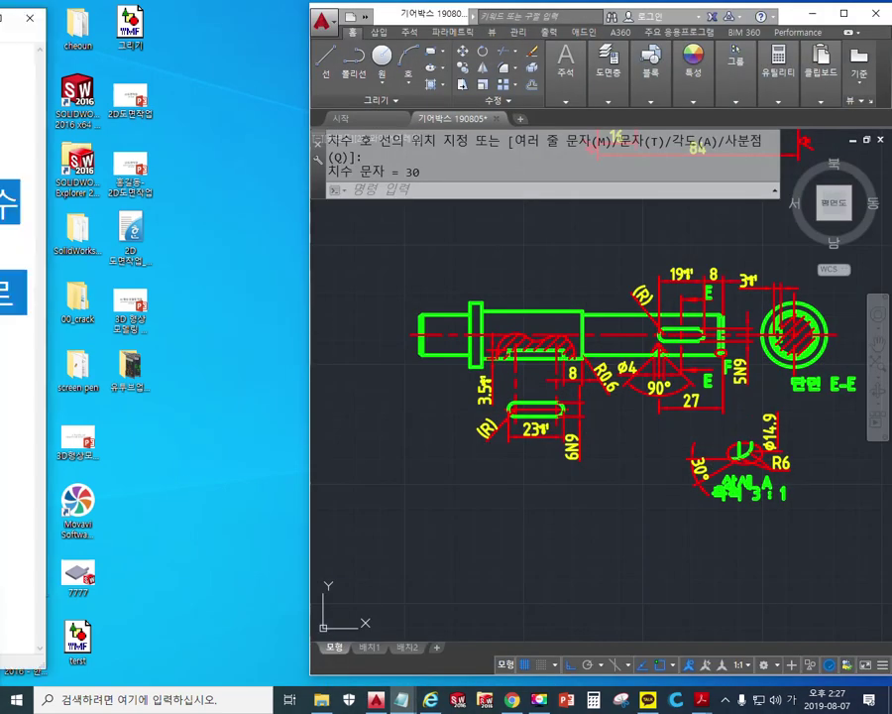
drag(113, 17, 86, 13)
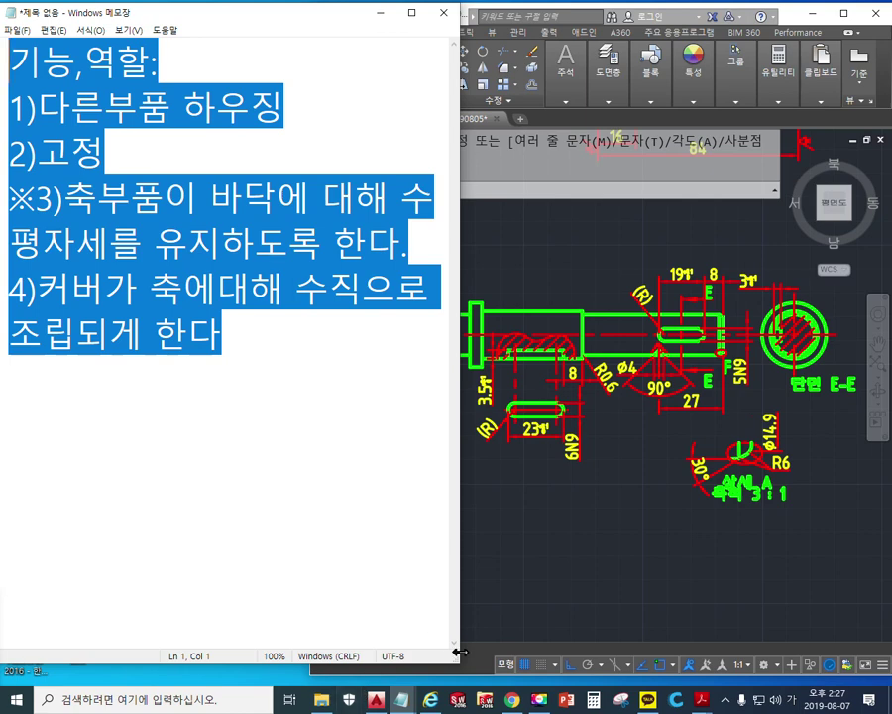
drag(428, 662, 428, 692)
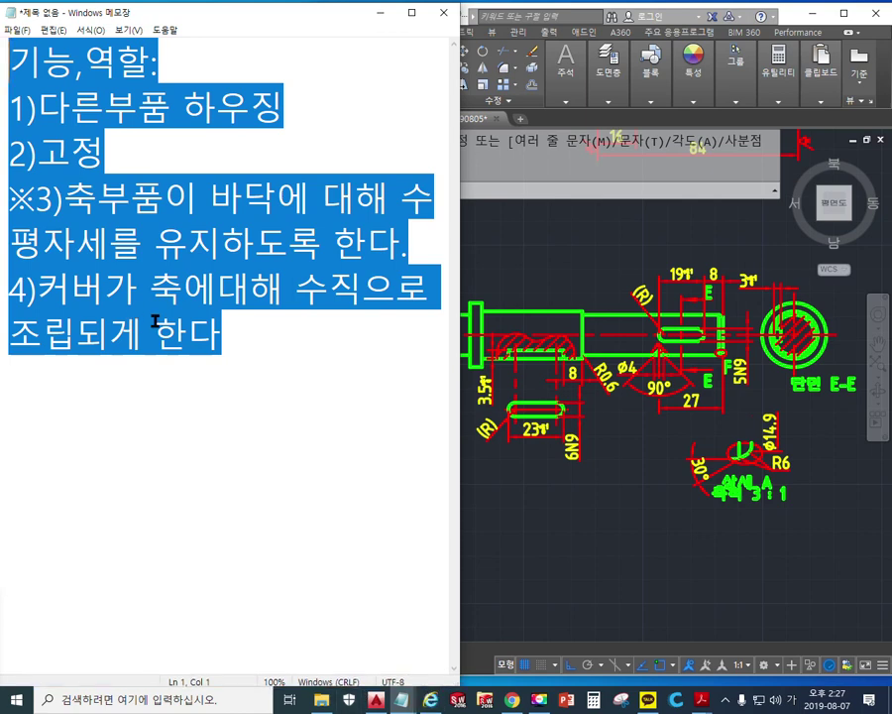
drag(40, 109, 316, 418)
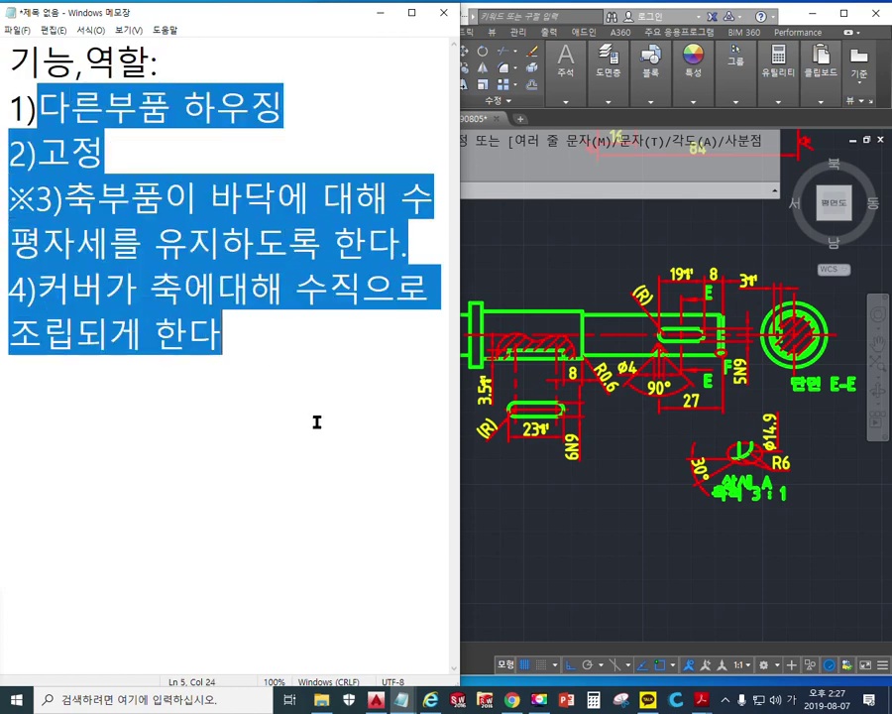
key(BackSpace)
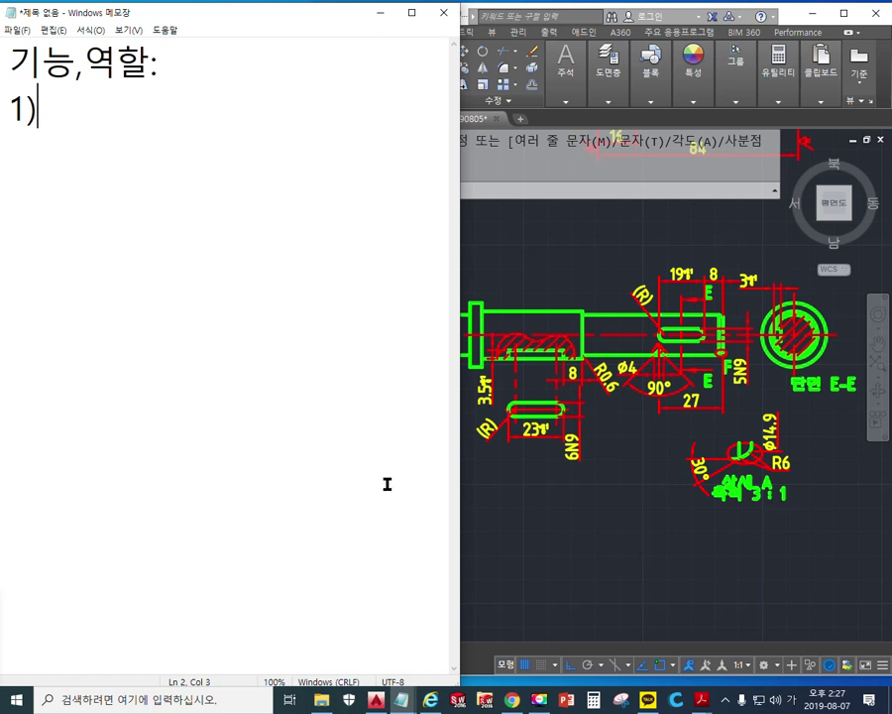
Switch to the gearbox assembly image and, with the red screen pen, sketch the belt drive around the V-belt pulley with a rotation arrow
key(super+e)
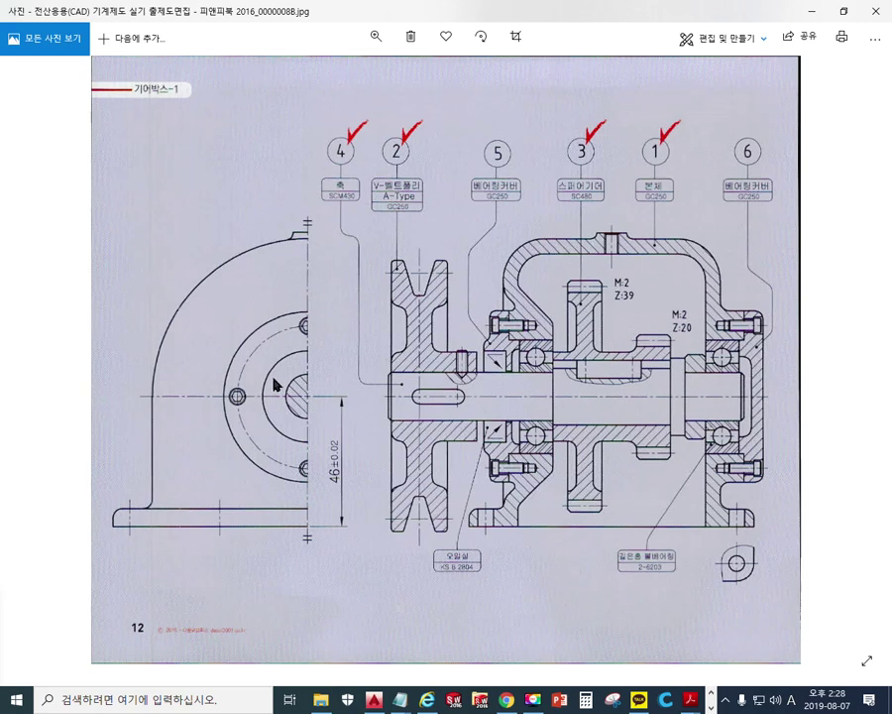
key(F12)
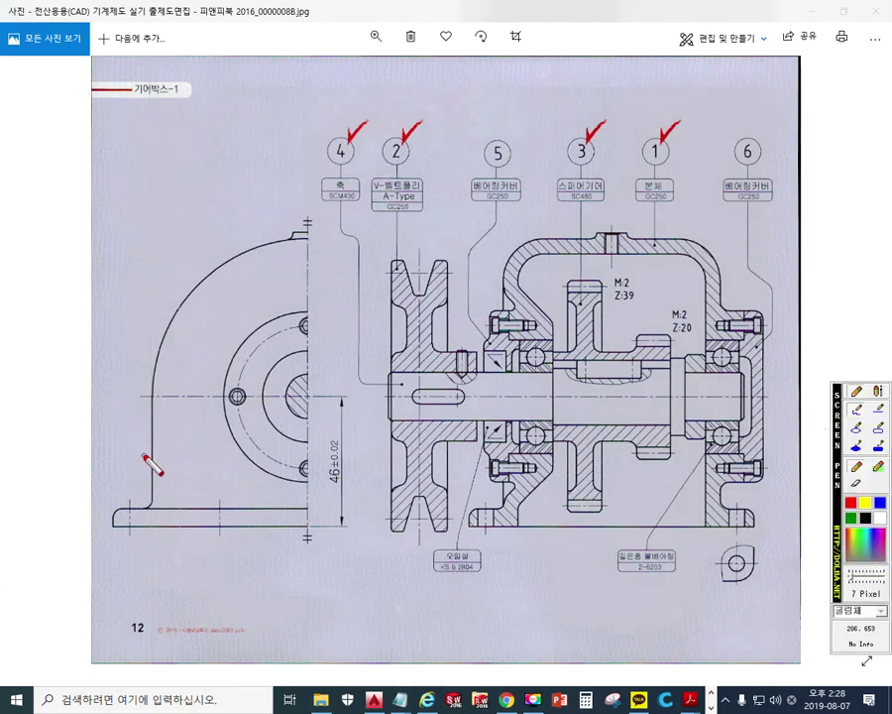
mouse_move(418, 290)
mouse_down()
mouse_move(150, 488)
mouse_move(147, 507)
mouse_up()
mouse_move(406, 268)
mouse_down()
mouse_move(424, 284)
mouse_move(426, 524)
mouse_move(183, 638)
mouse_move(143, 511)
mouse_up()
mouse_move(208, 408)
mouse_down()
mouse_move(284, 527)
mouse_move(164, 466)
mouse_up()
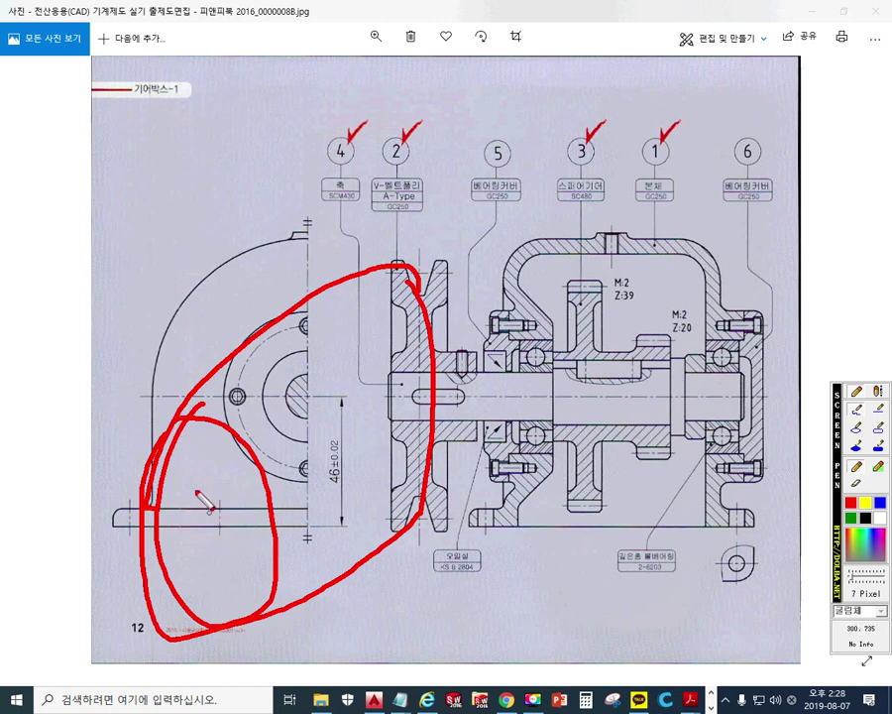
drag(184, 517, 359, 667)
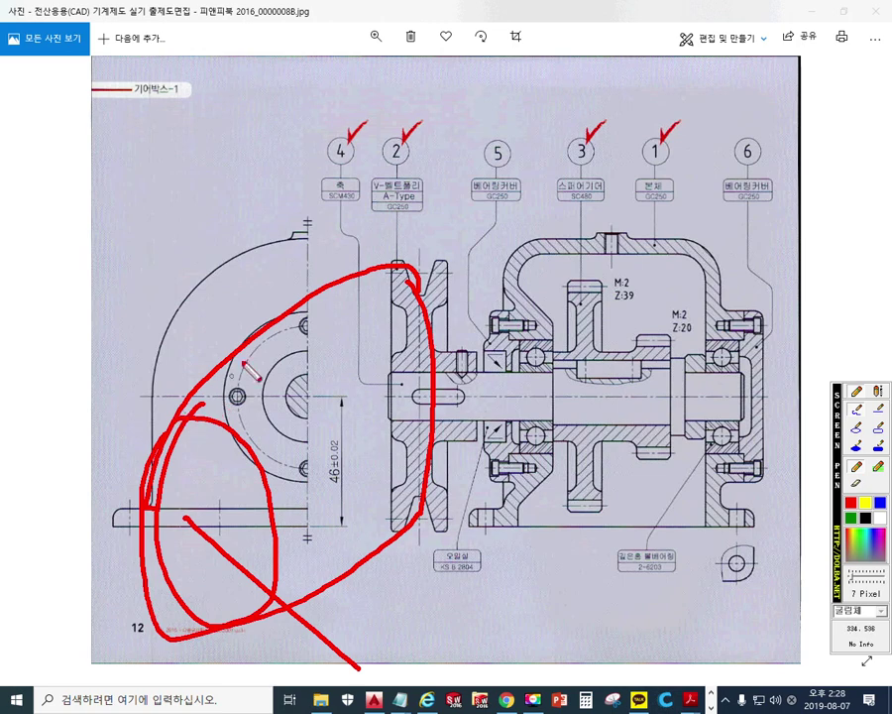
mouse_move(252, 367)
mouse_down()
mouse_move(382, 301)
mouse_move(359, 342)
mouse_up()
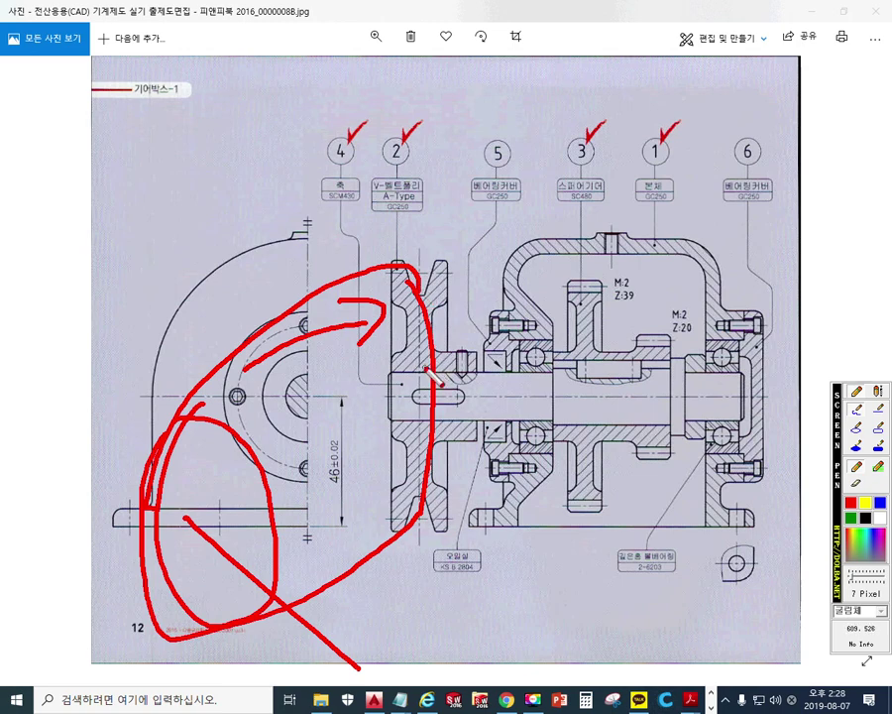
Trace the power path along the shaft to the spur gear with a rotation arrow, and clear all pen marks from the image
drag(403, 398, 605, 397)
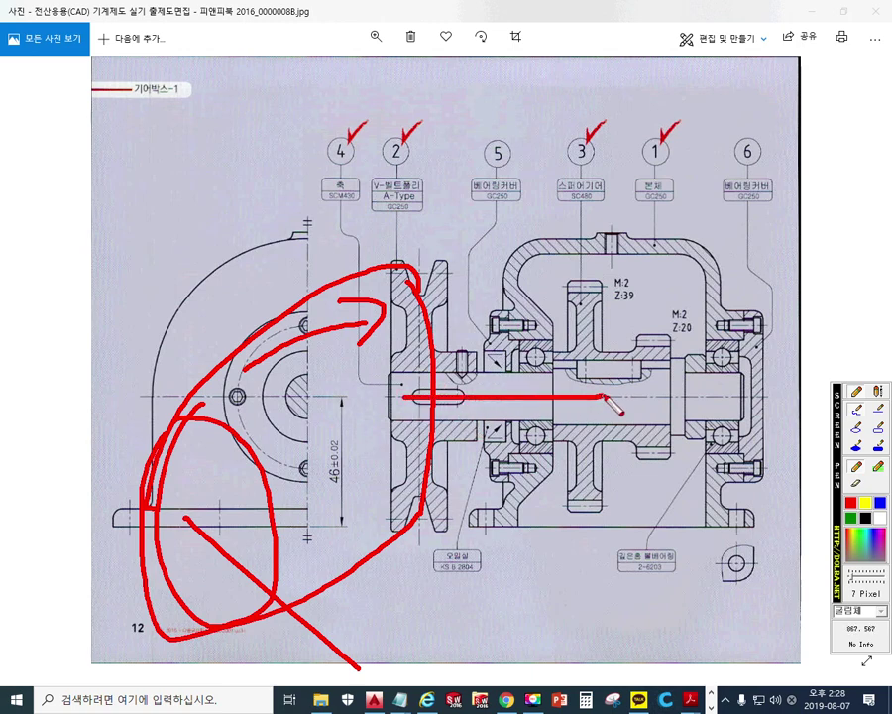
mouse_move(607, 464)
mouse_down()
mouse_move(580, 462)
mouse_move(616, 379)
mouse_move(614, 437)
mouse_move(600, 421)
mouse_move(612, 441)
mouse_move(659, 428)
mouse_up()
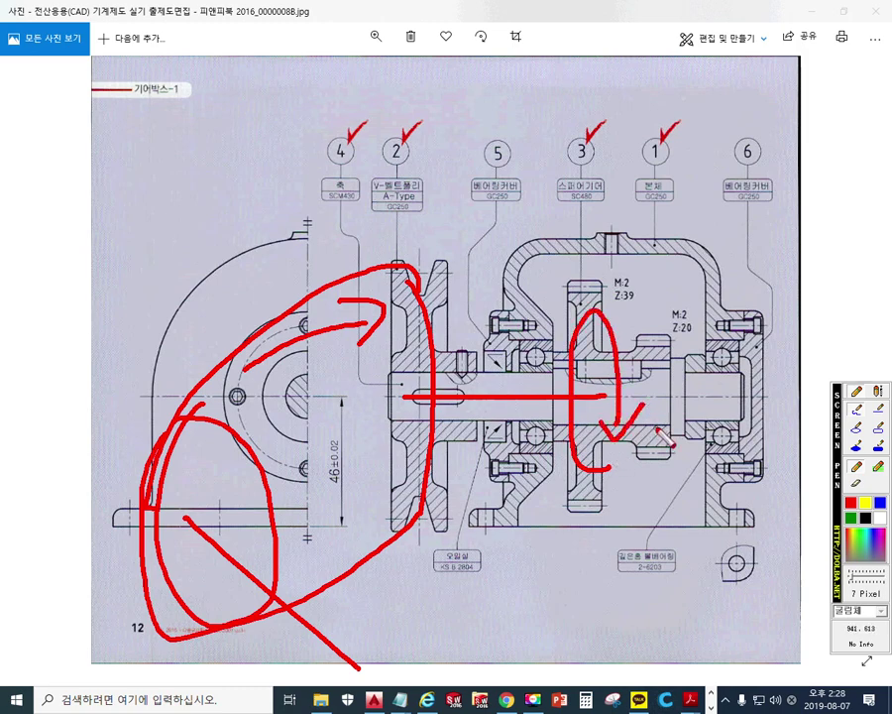
key(Escape)
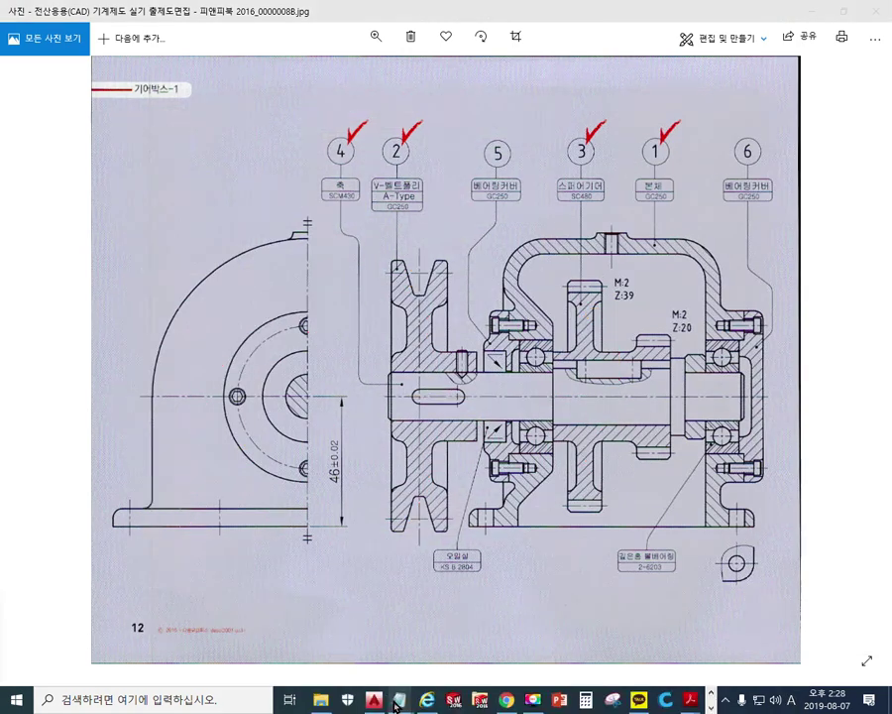
Return to the Notepad function note and write "풀리의 회전력을 전달받아" after "1)"
mouse_move(397, 700)
click(377, 643)
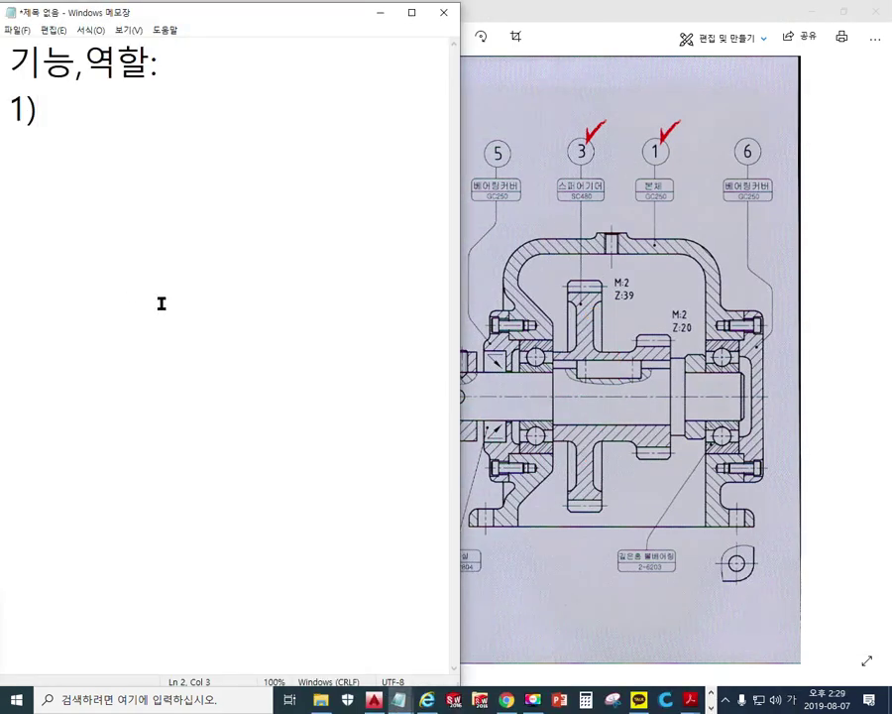
text(풀리)
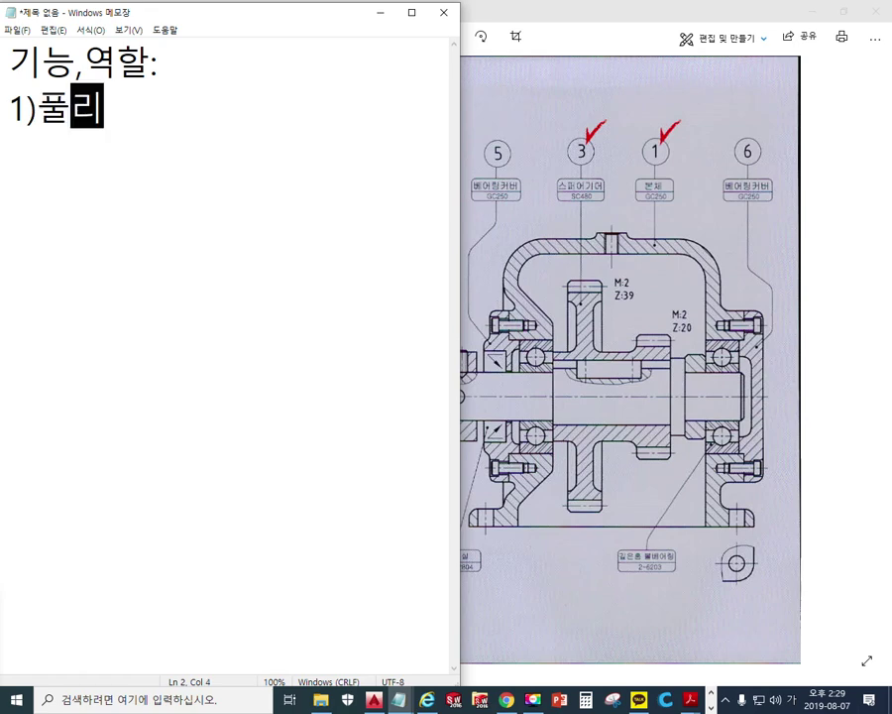
text(의 ㄷ동력)
key(BackSpace)
key(BackSpace)
key(BackSpace)
text(회전려)
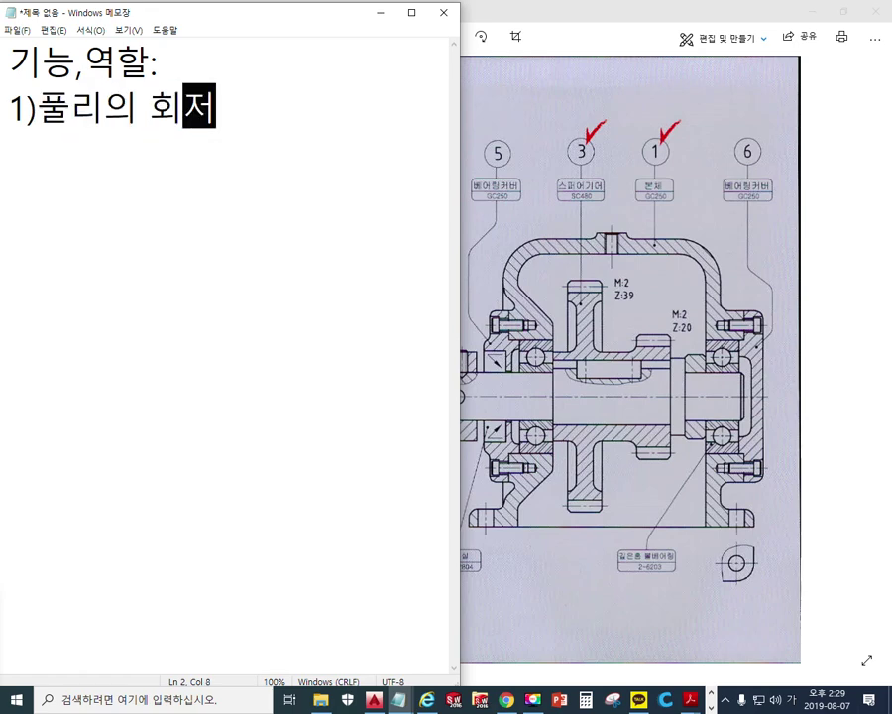
text(ㄱ을 전달)
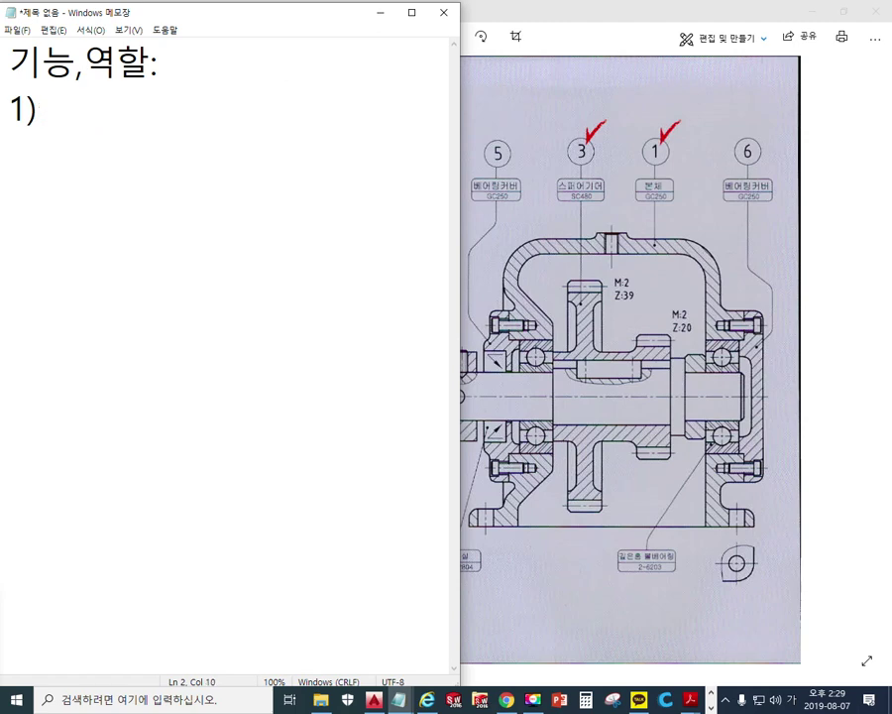
text(받앗)
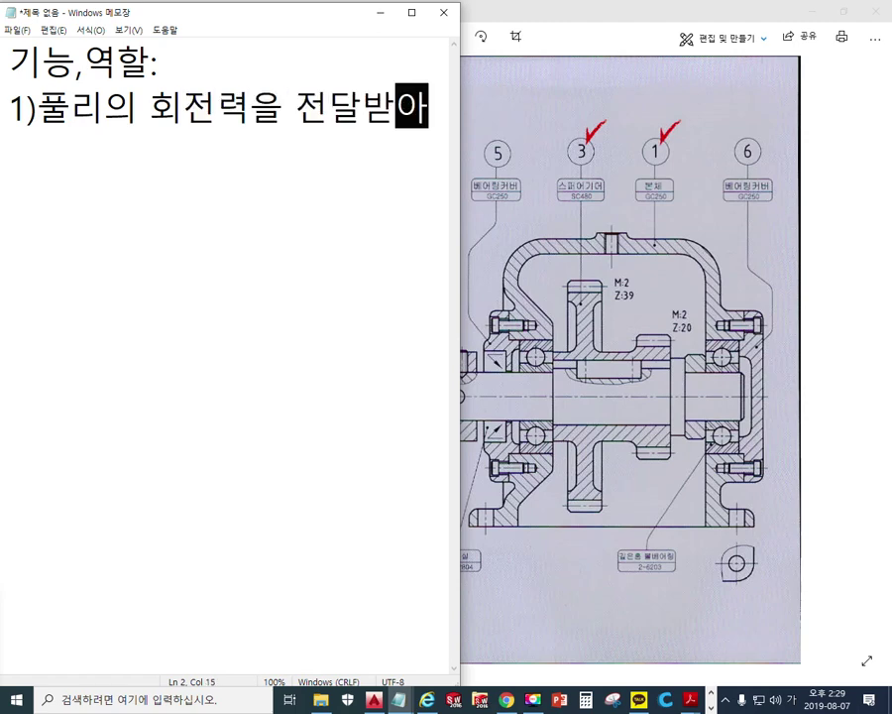
key(BackSpace)
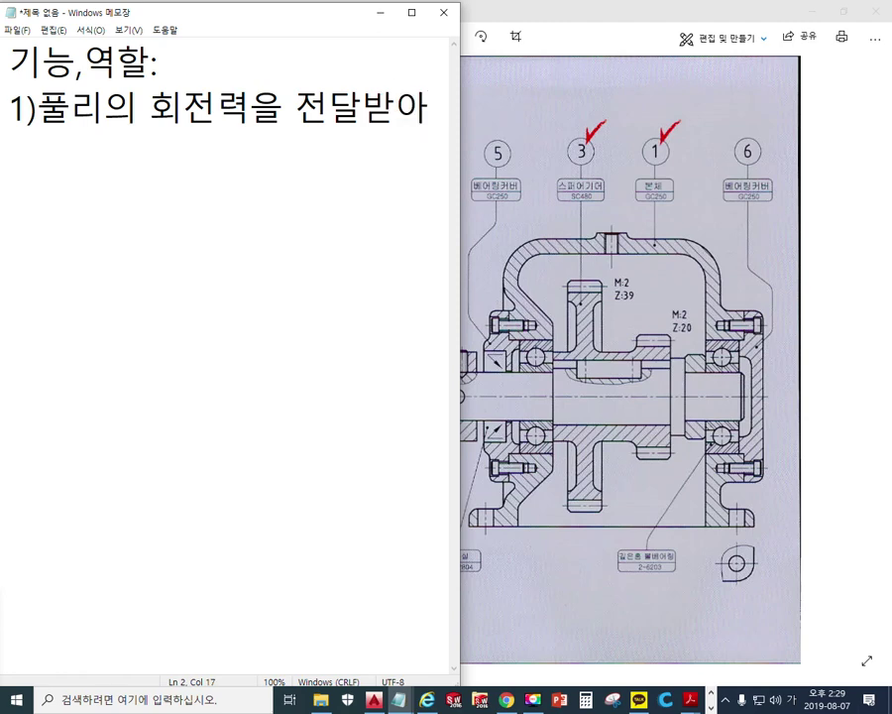
Complete item 1) of the note by adding "기어에 회전력을 전달한다"
text(기어에 )
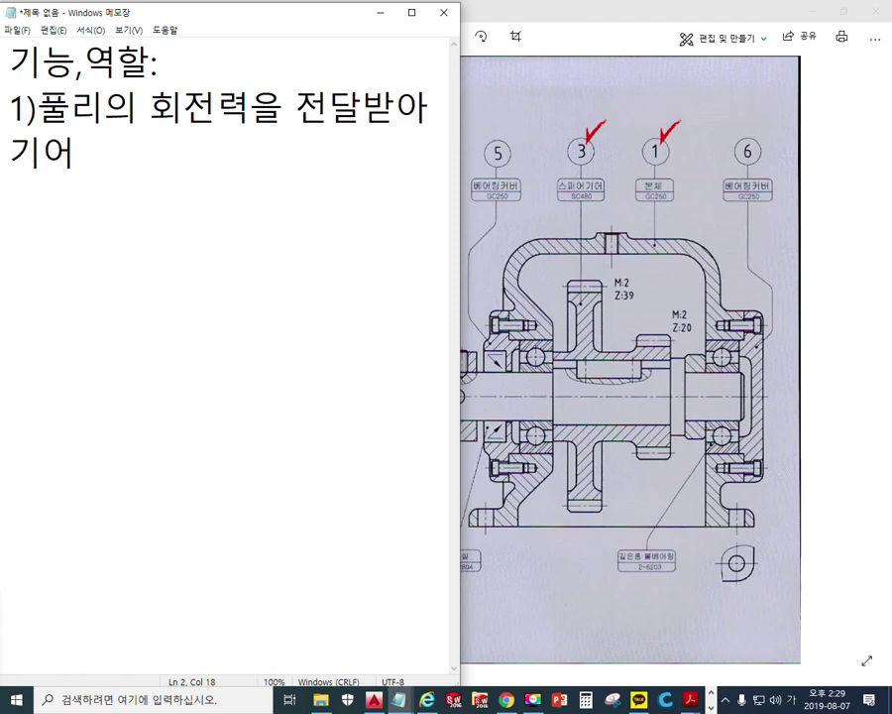
text(회)
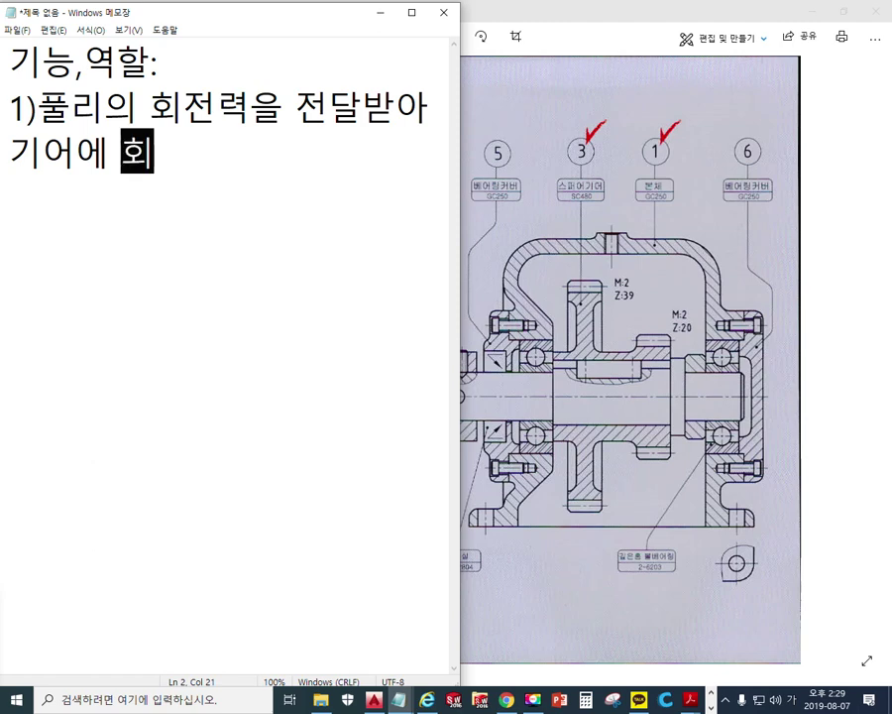
text(전력을 )
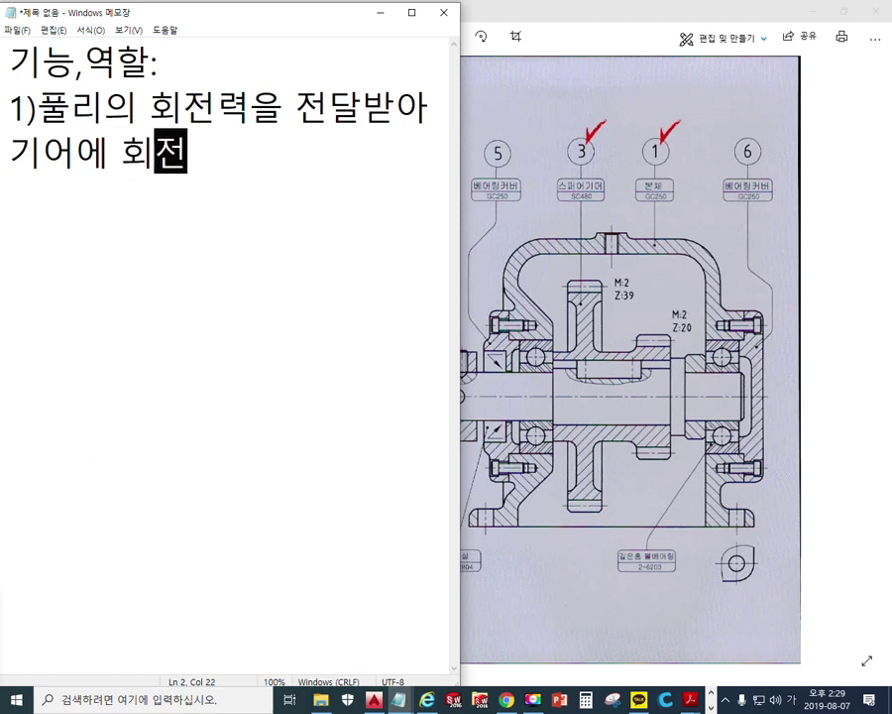
text(전달한다)
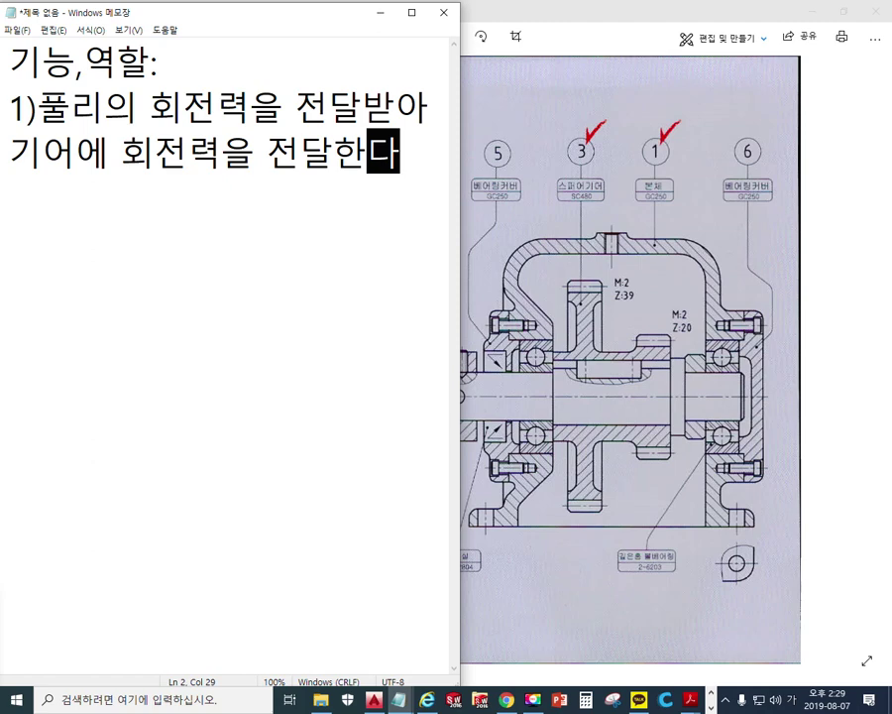
Leave a blank line below item 1) and start a new line listing the parts "풀리,오일실,베어링,기어"
key(Return)
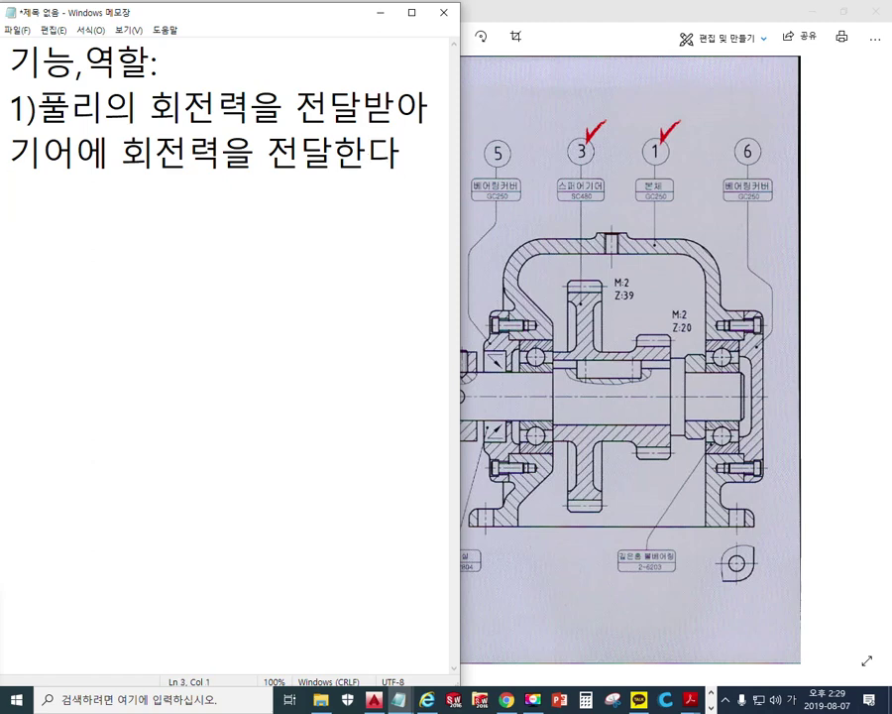
key(Return)
text(풀)
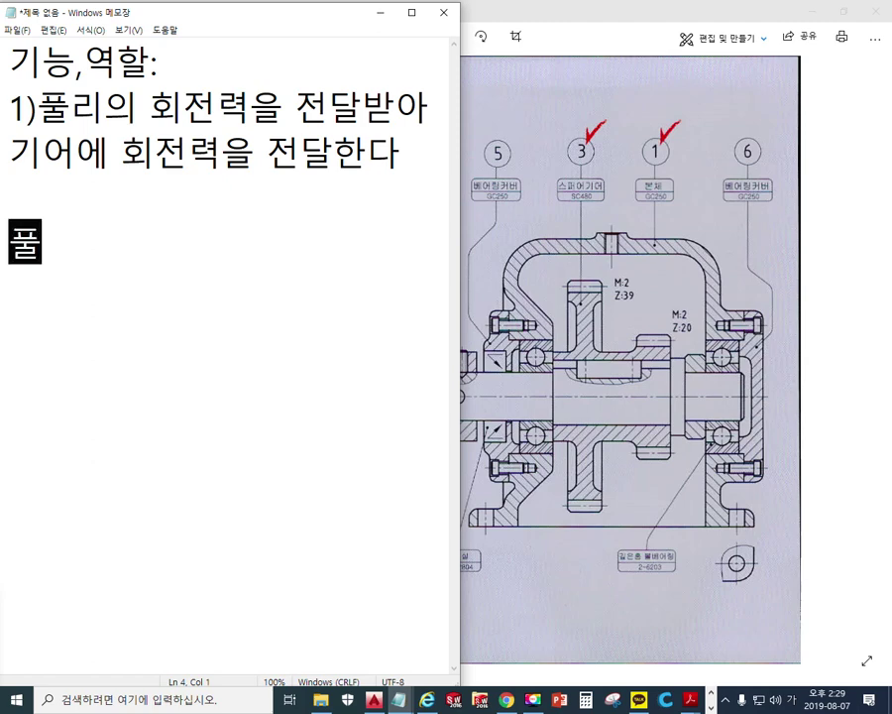
text(리,)
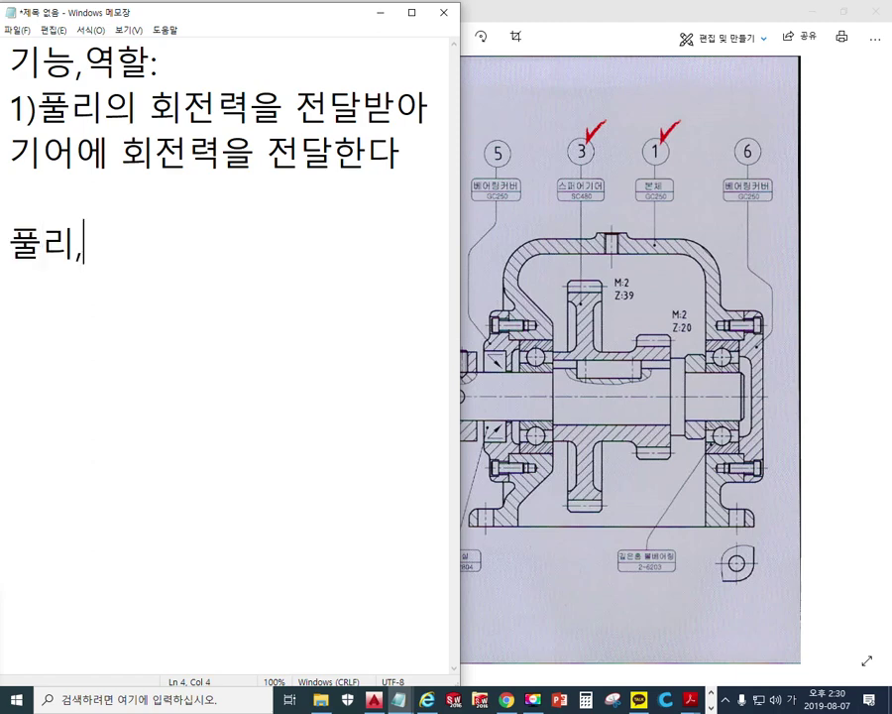
text(오일)
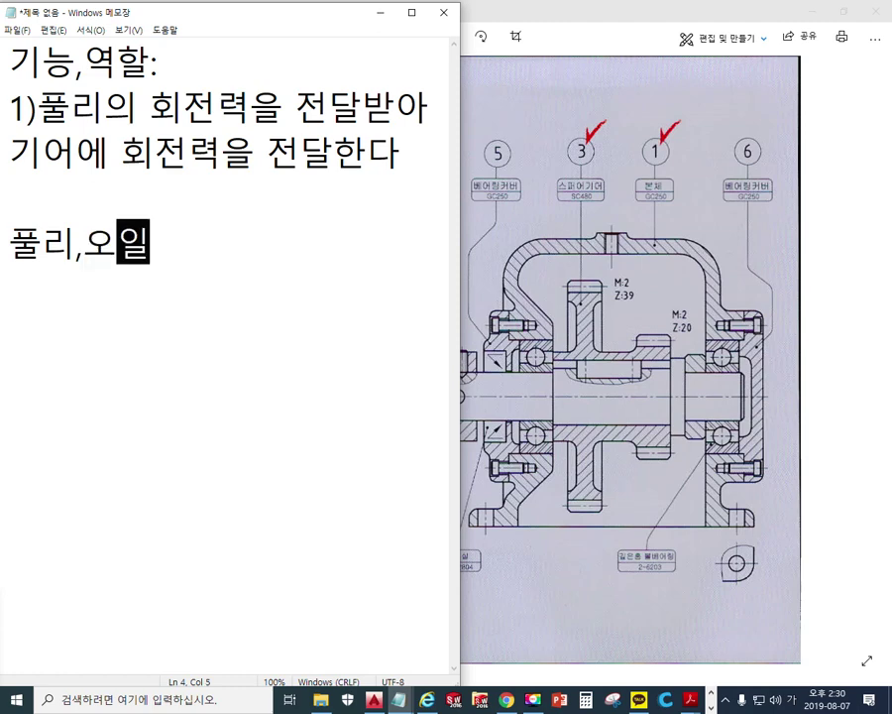
text(실,)
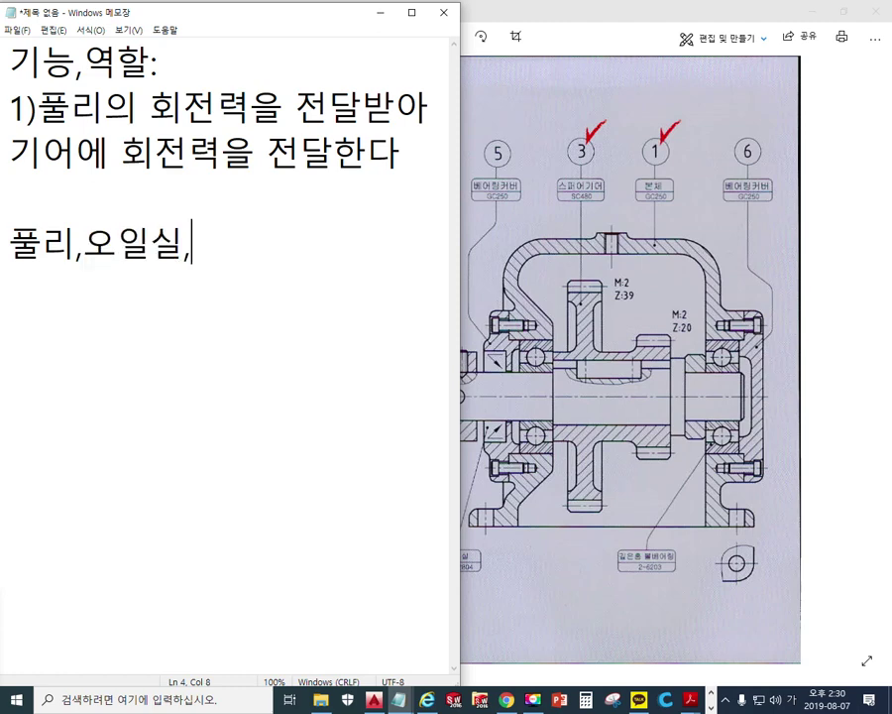
text(베어링)
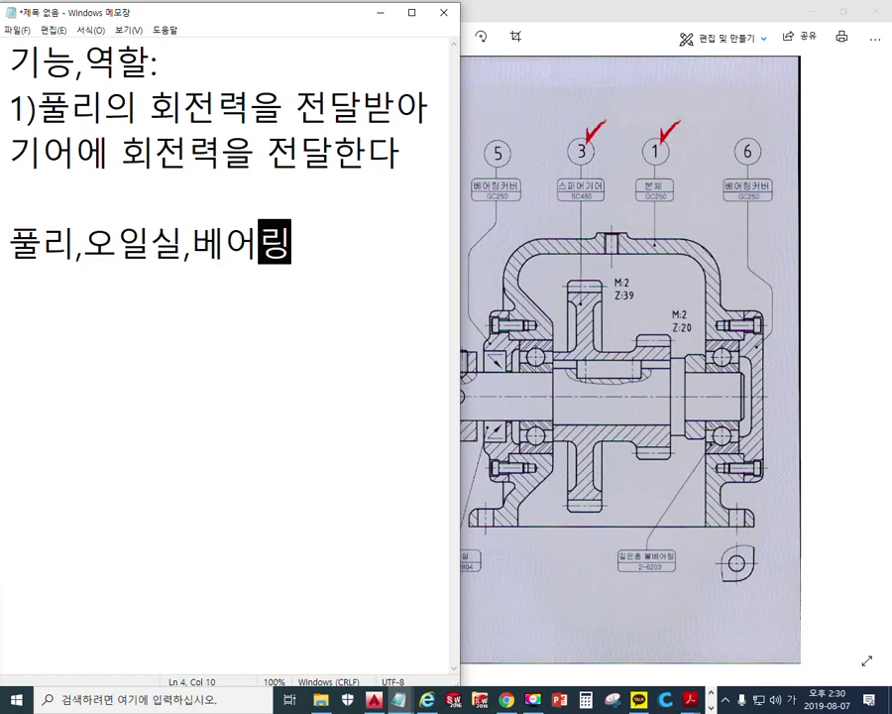
text(,)
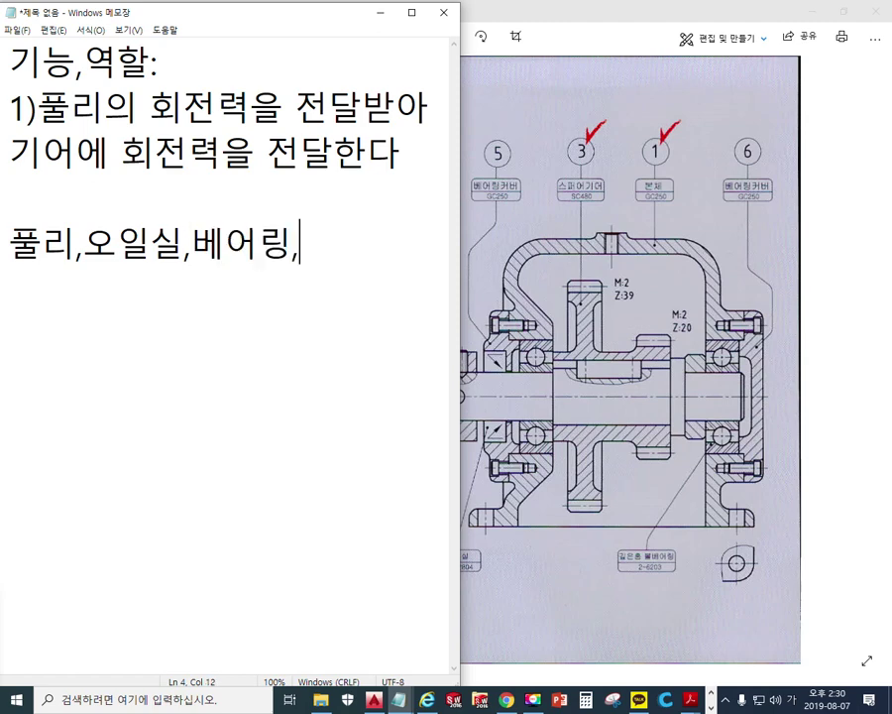
text(깅어)
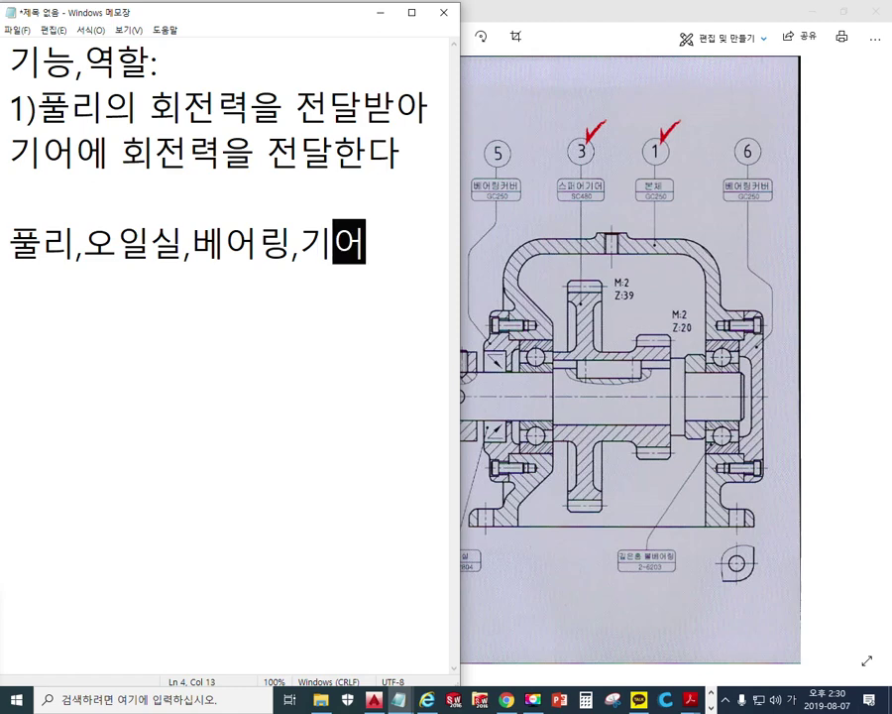
Continue the parts line in the note with "요소부품들이 하중하에 조립"
text(욧)
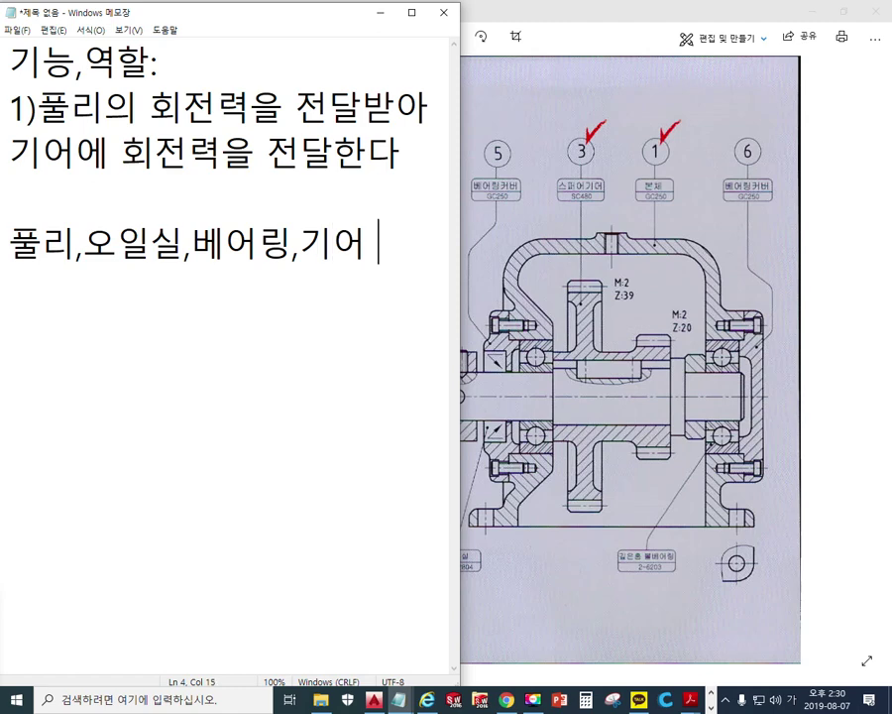
text(소부품)
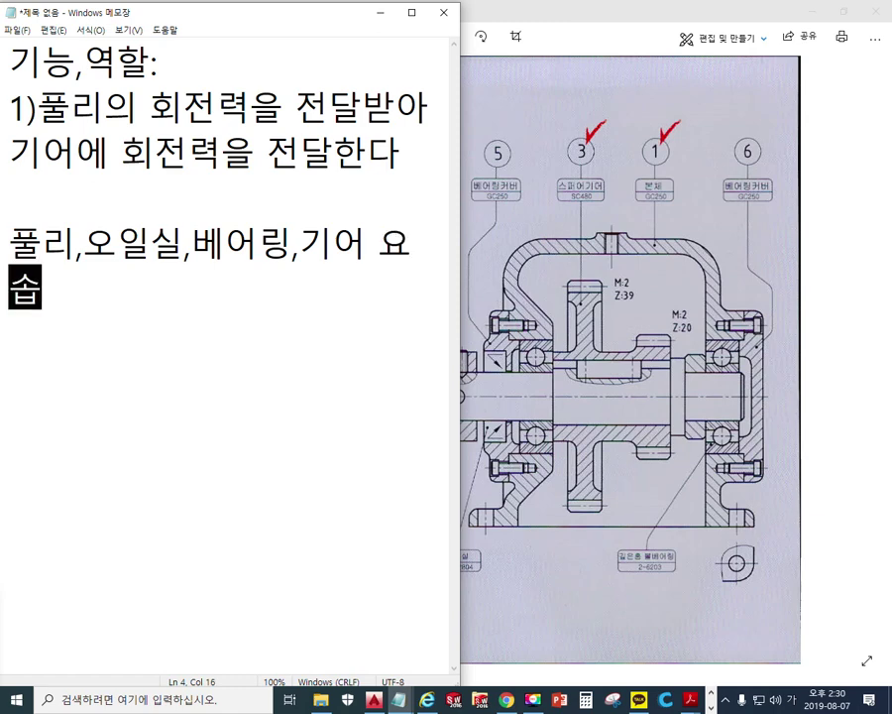
text(들이 )
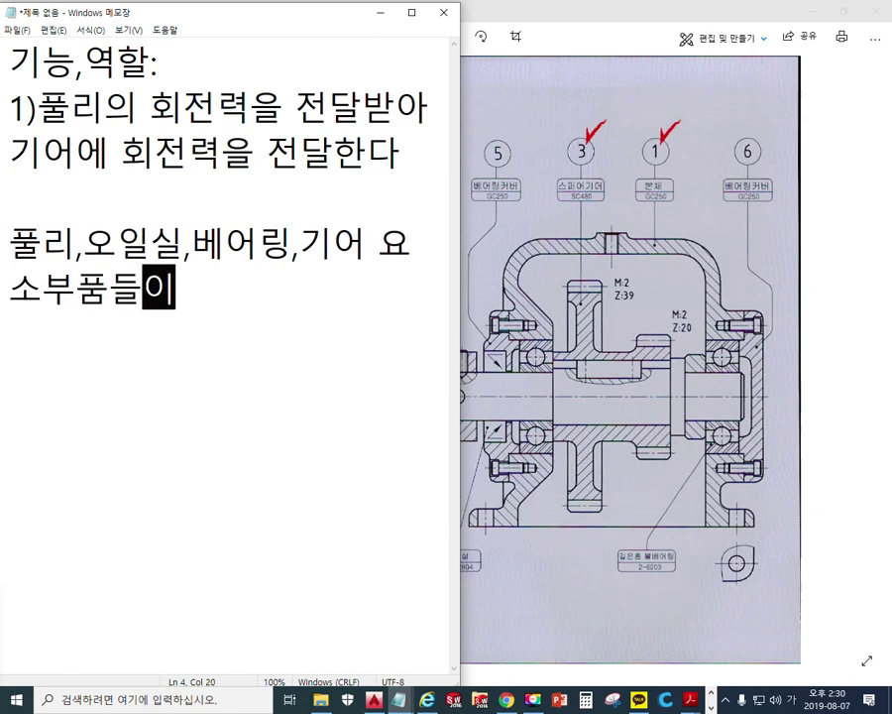
text(하)
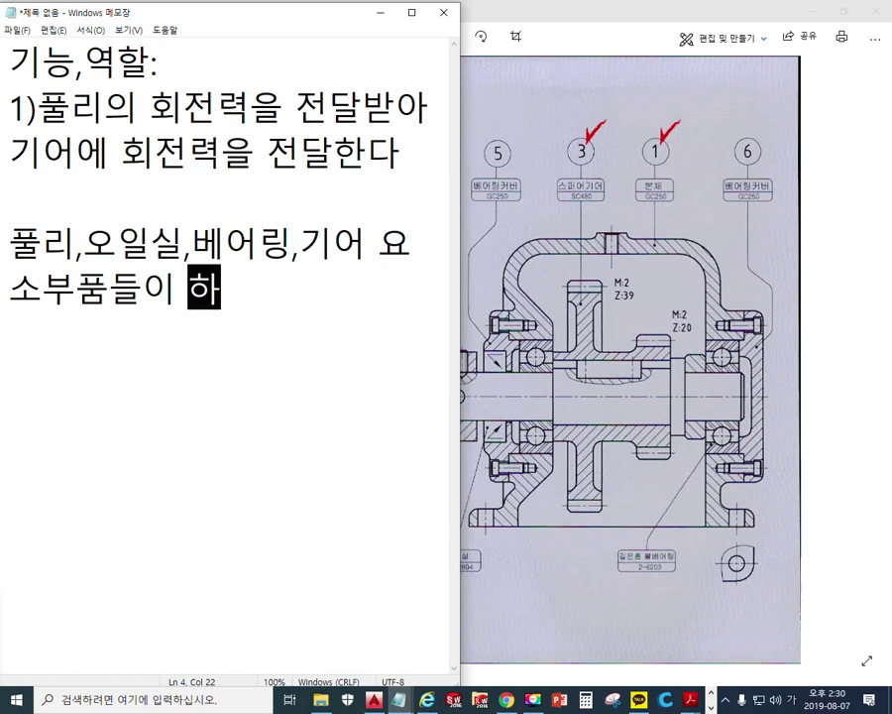
text(중받을)
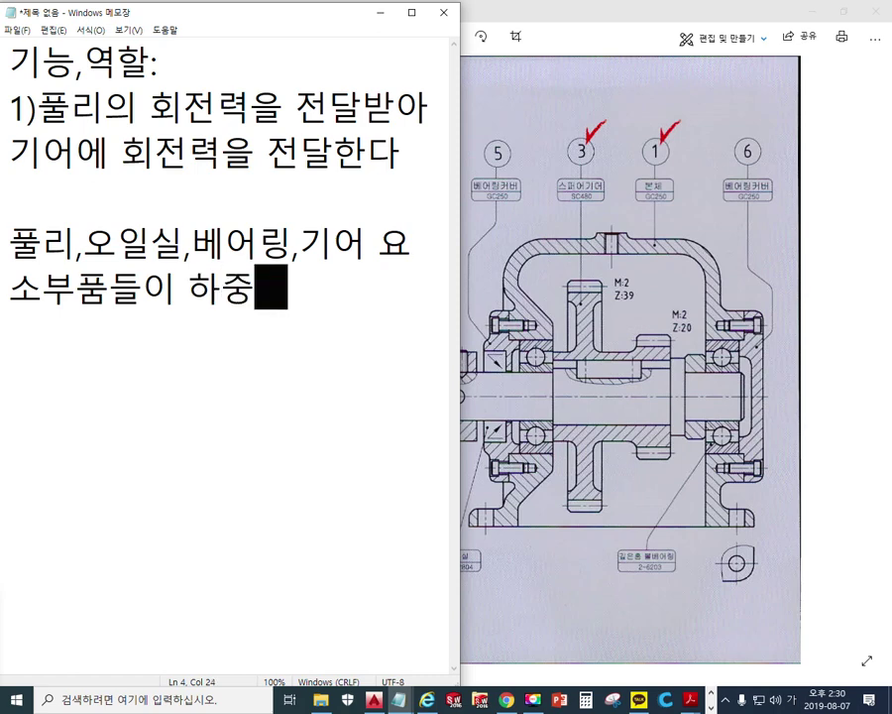
key(BackSpace)
key(BackSpace)
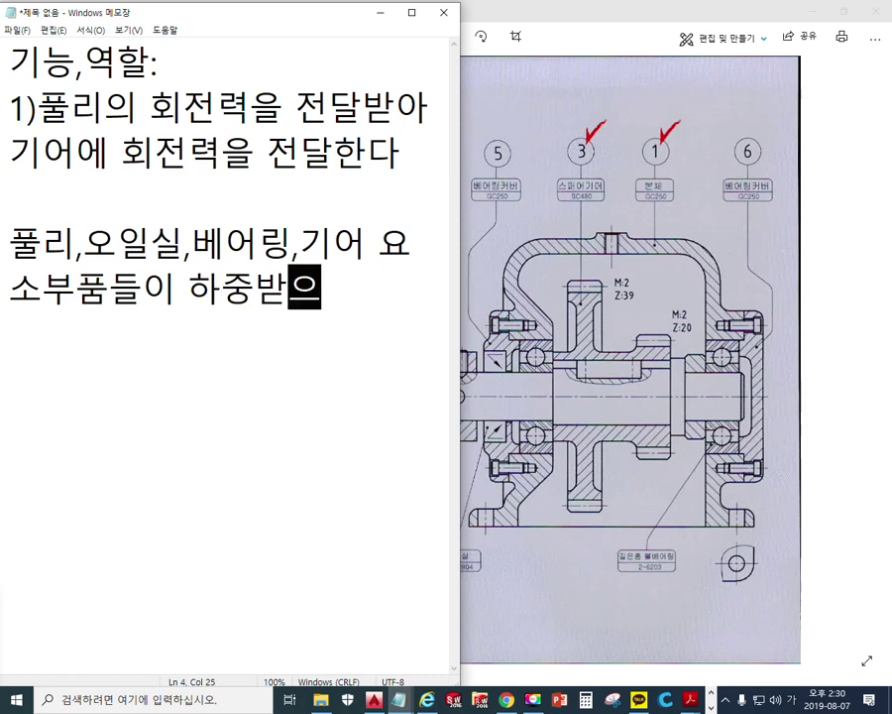
key(BackSpace)
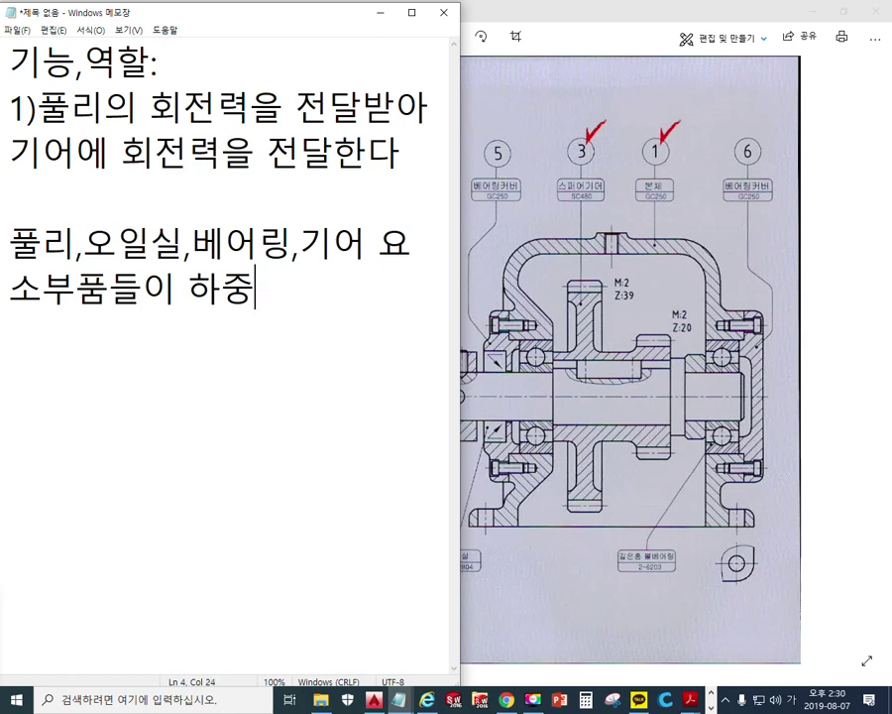
text(하에 조립)
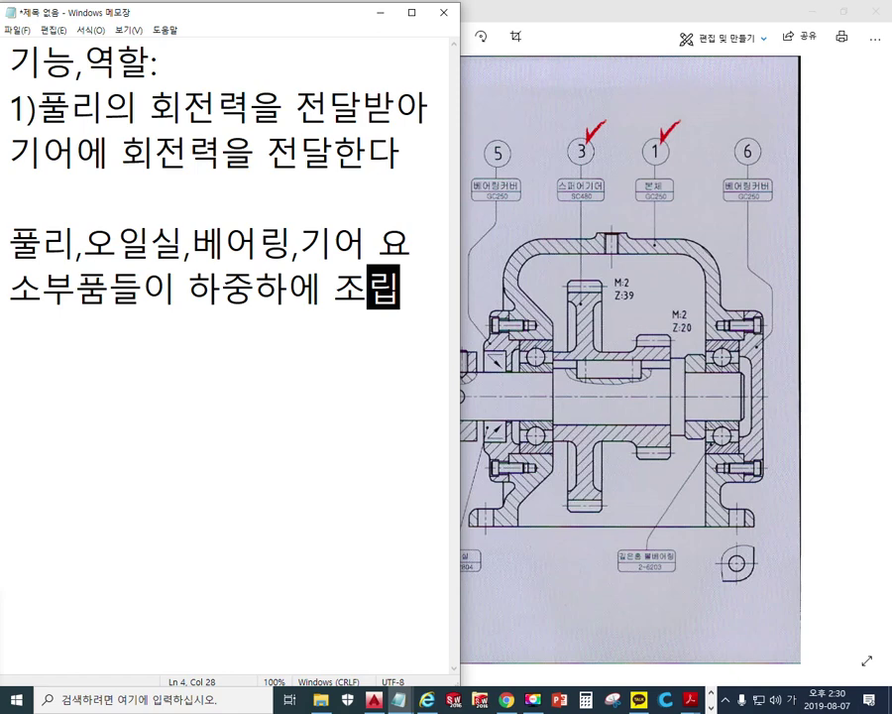
Sketch a red shaft outline across the part labels of the assembly image, overlay stepped blue edges, and clear the pen marks
middle_click(412, 265)
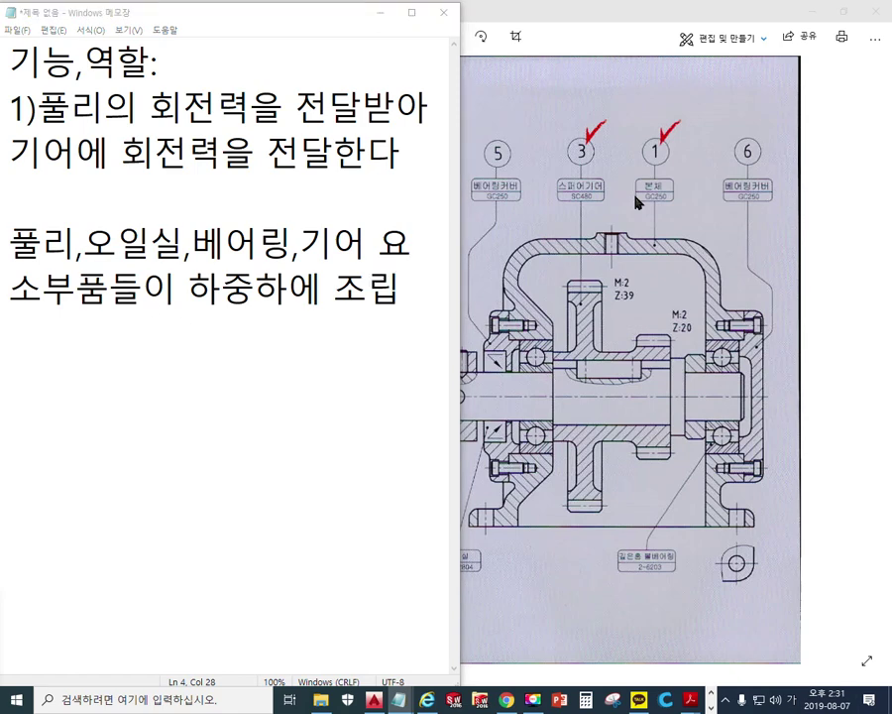
drag(482, 111, 859, 127)
mouse_move(503, 111)
mouse_down()
mouse_move(502, 208)
mouse_move(857, 212)
mouse_up()
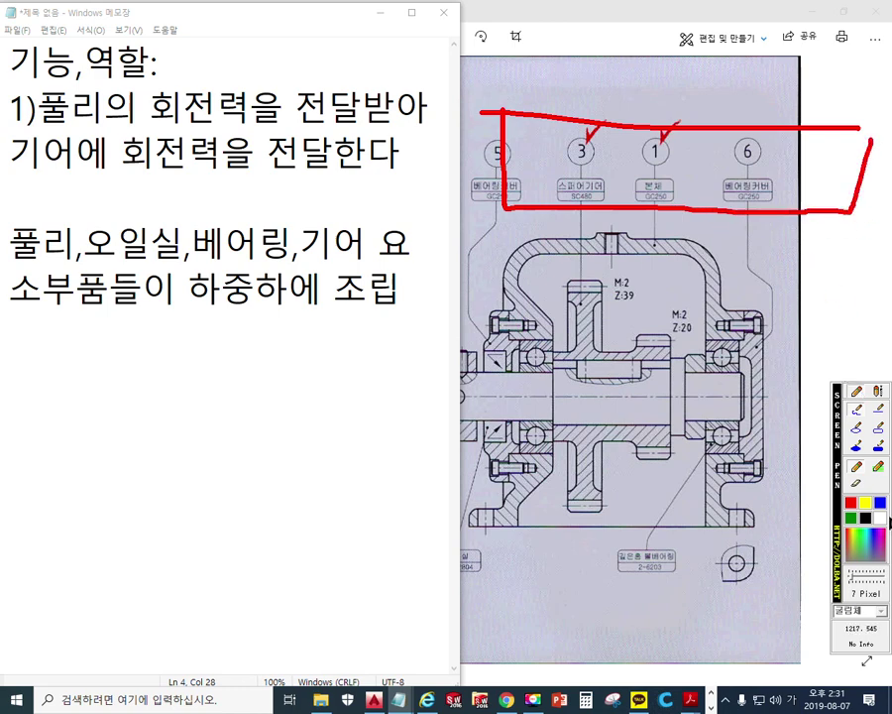
click(880, 505)
mouse_move(612, 107)
mouse_down()
mouse_move(613, 129)
mouse_move(488, 130)
mouse_up()
drag(503, 196, 616, 216)
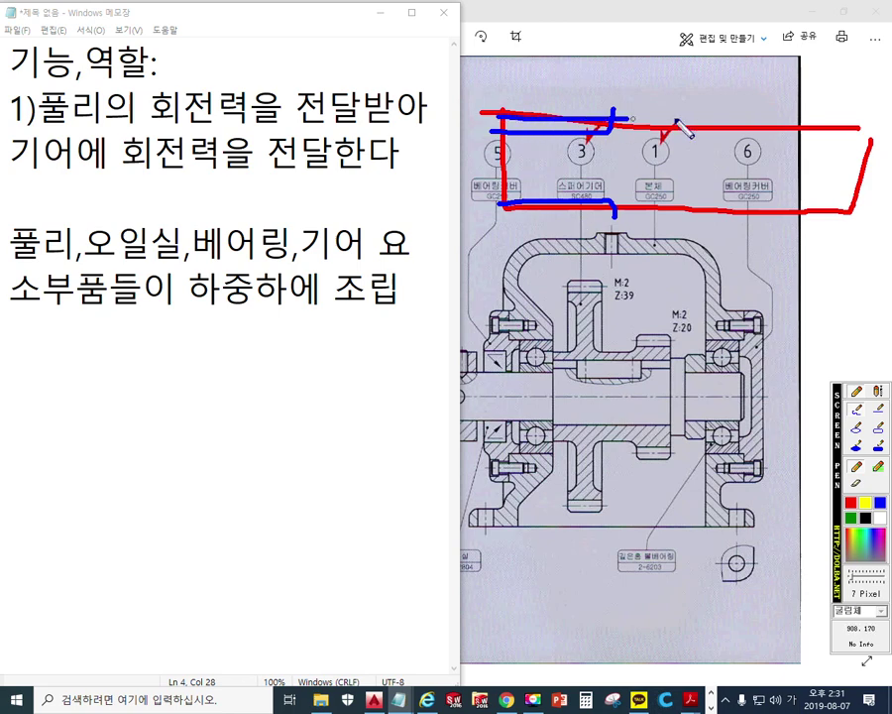
drag(614, 125, 840, 127)
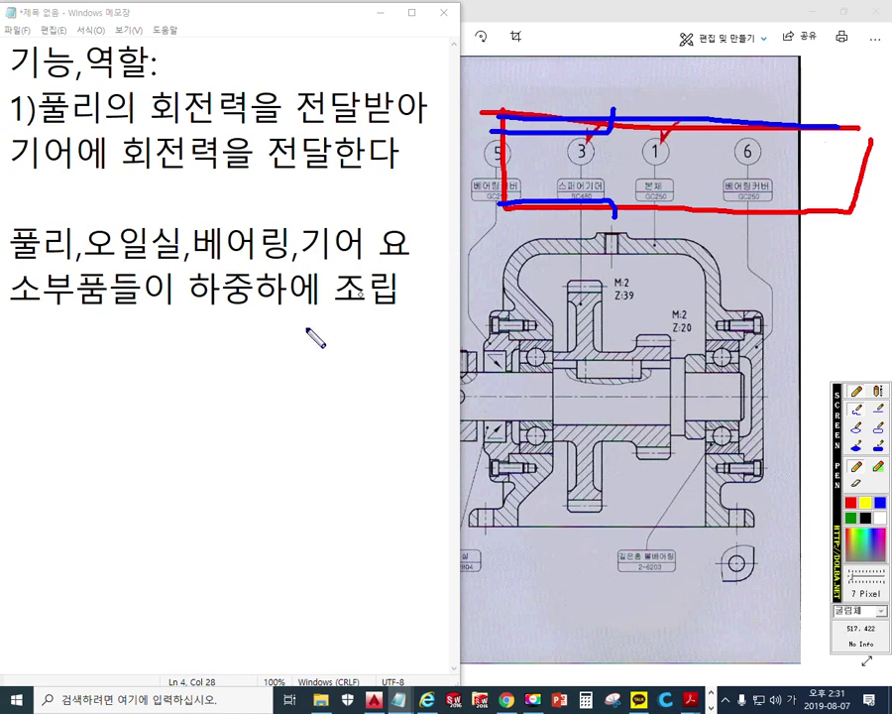
key(Escape)
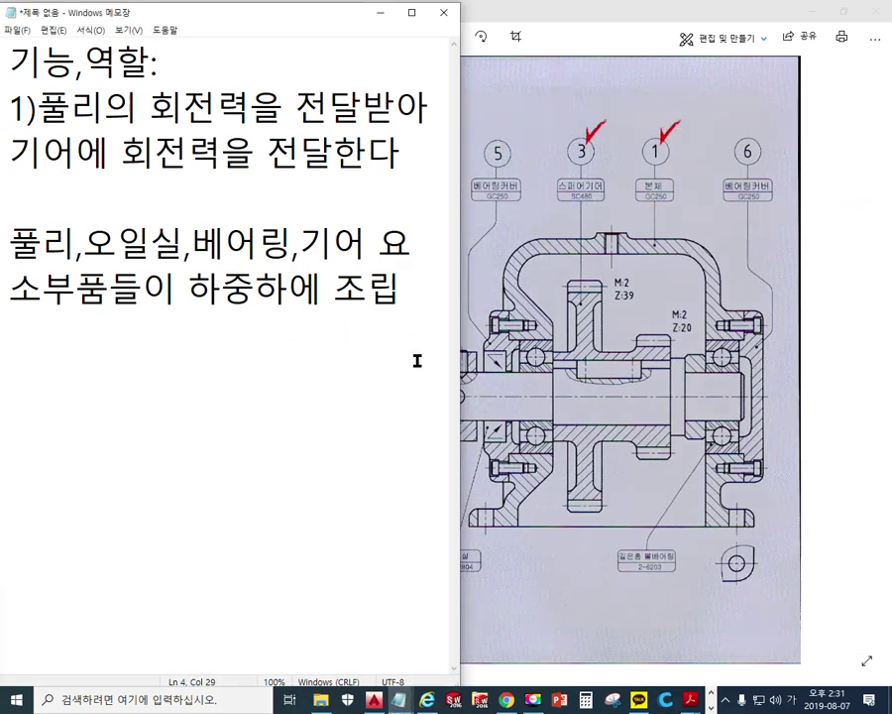
Extend the sentence in the note with "되므로, 표면 경도 필요", spacing the last three words apart
text(되므로)
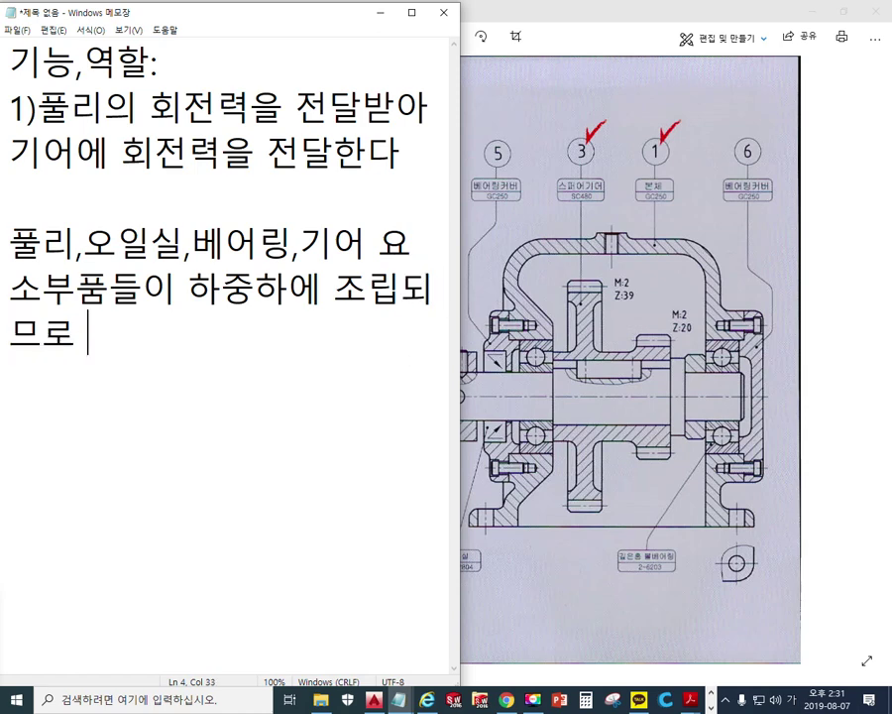
text(, 표면겨)
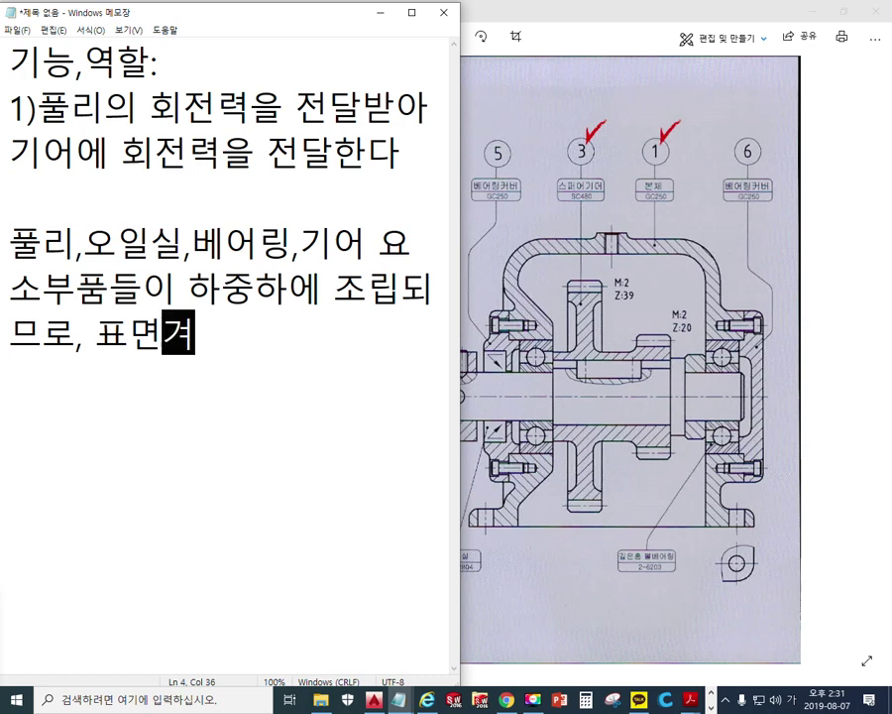
text(도)
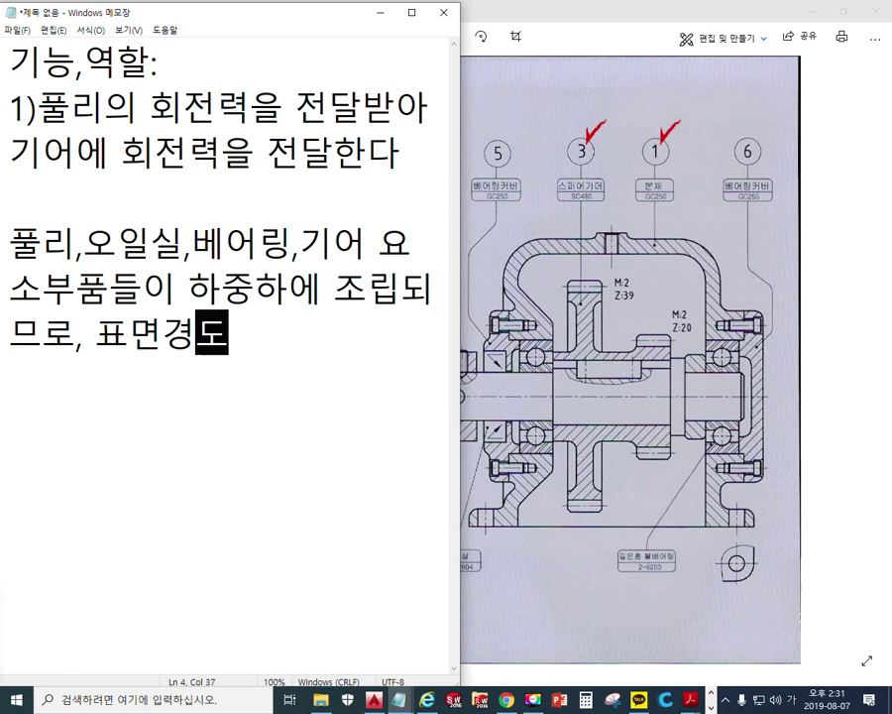
text(필요)
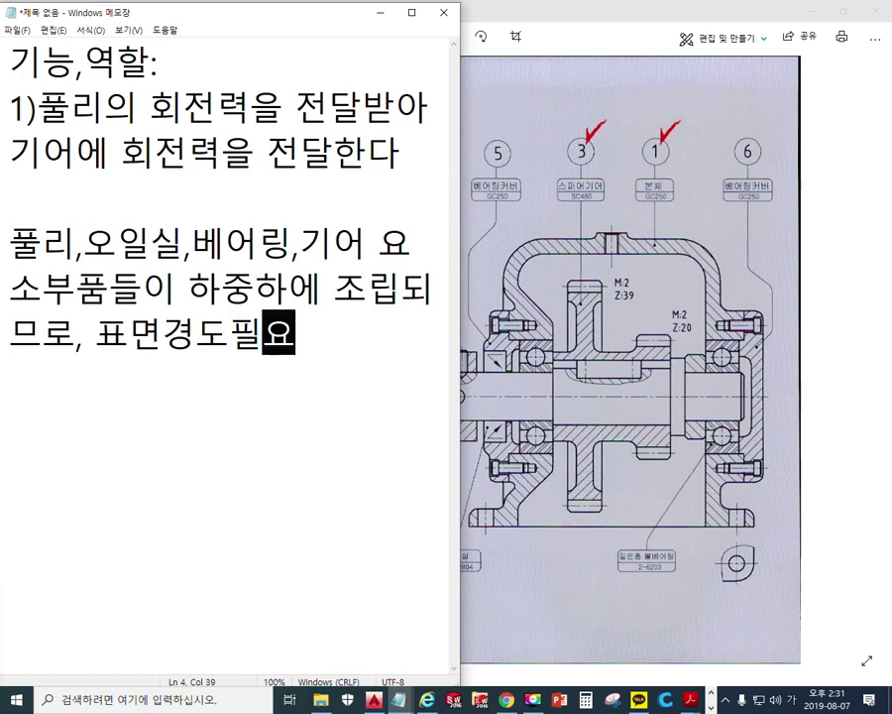
key(Left)
key(Left)
key(Left)
key(Right)
key(Right)
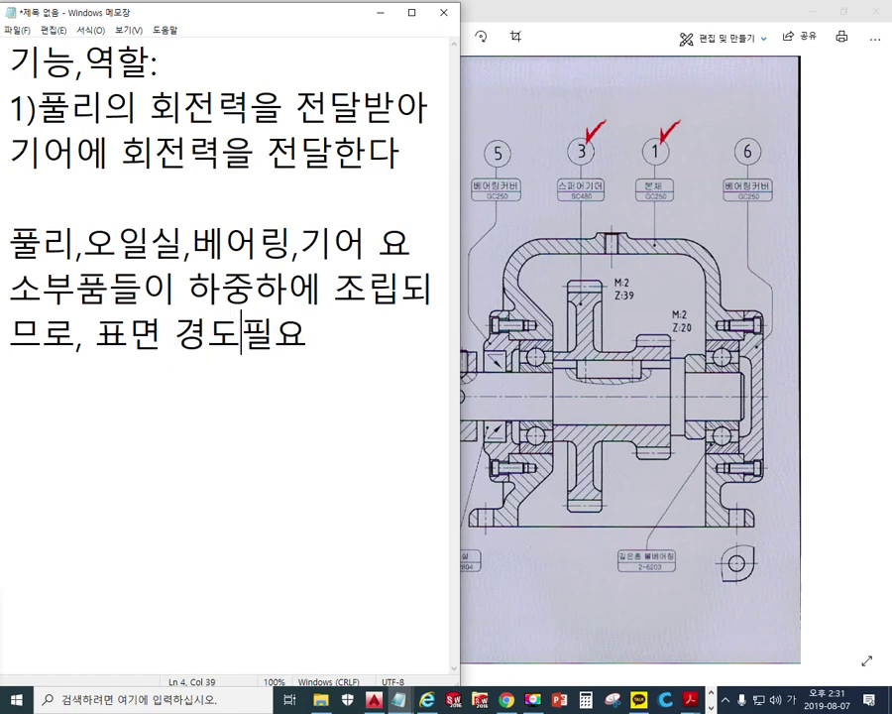
key(Right)
key(Right)
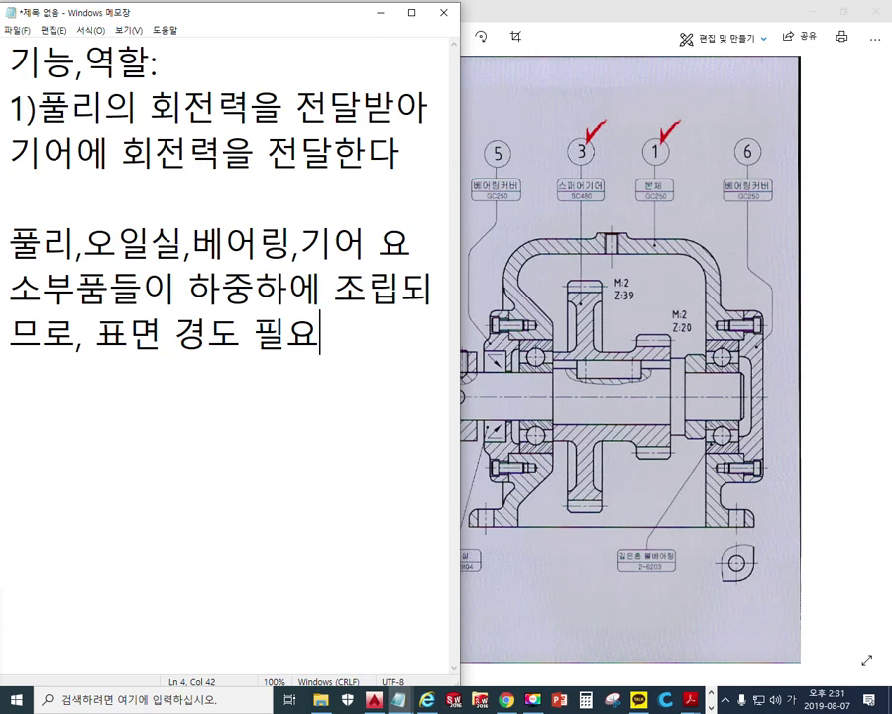
Append ">전체 열처리" to the end of the sentence about surface hardness
text(>)
text(열처리)
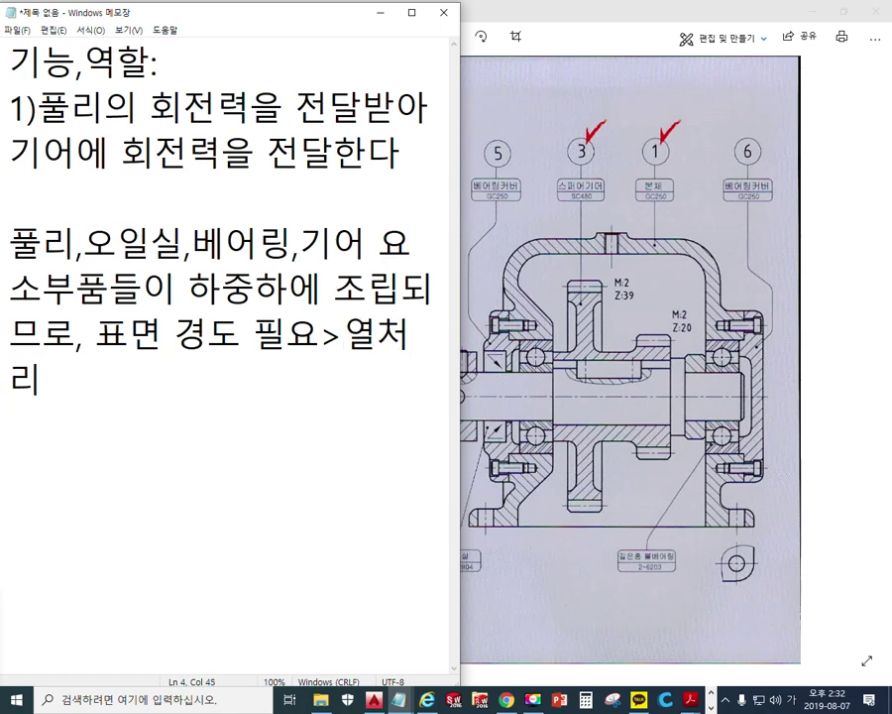
key(Left)
key(Left)
key(Left)
key(Left)
key(Right)
text(전체)
click(414, 359)
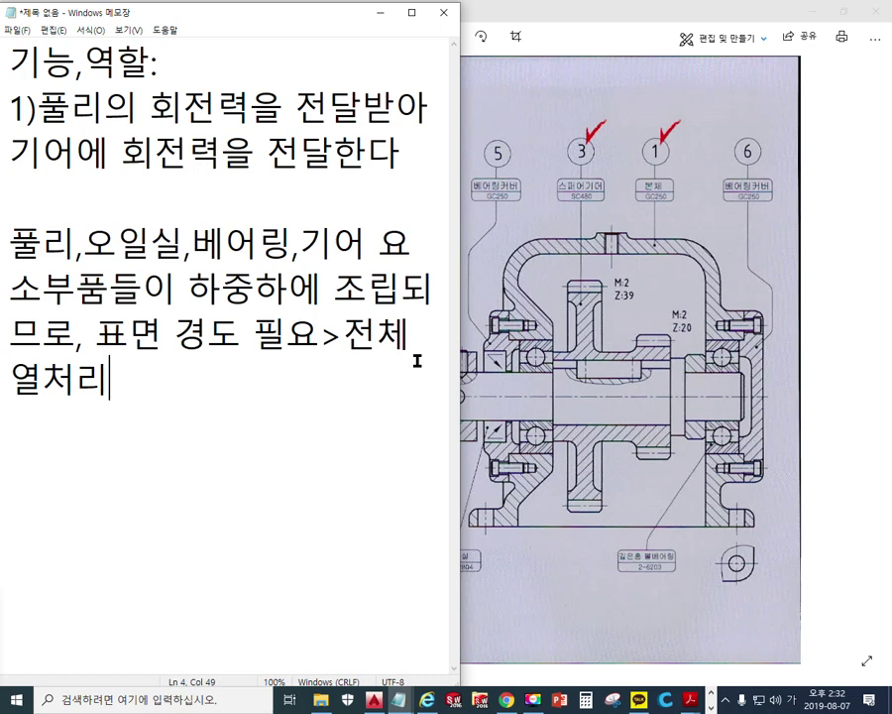
Add "(HrC" after "열처리" and write "hardness, rockwell" on a new line below
text((Hr)
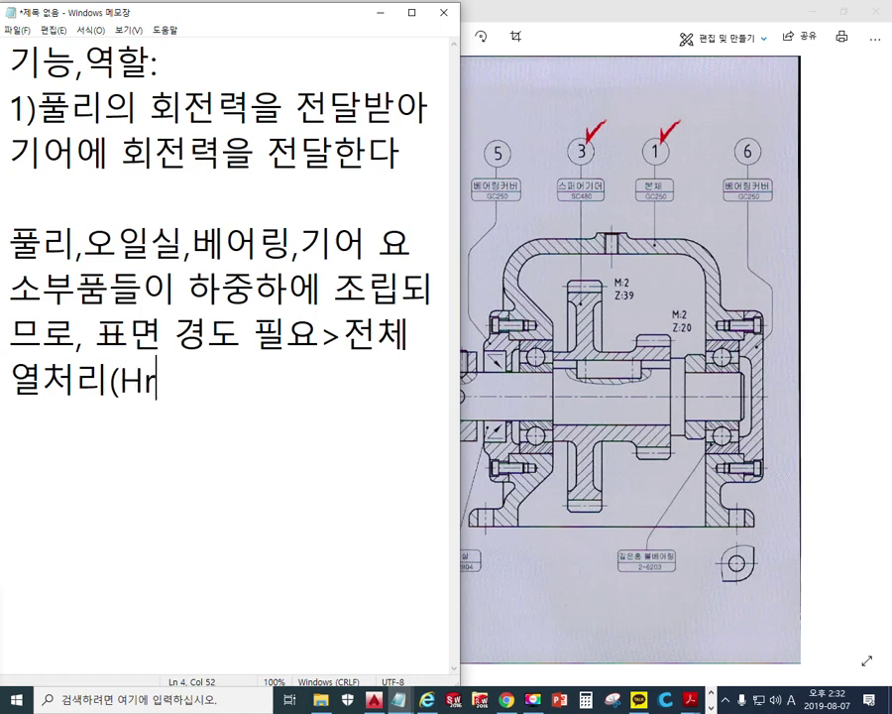
text(C)
key(Return)
text(har)
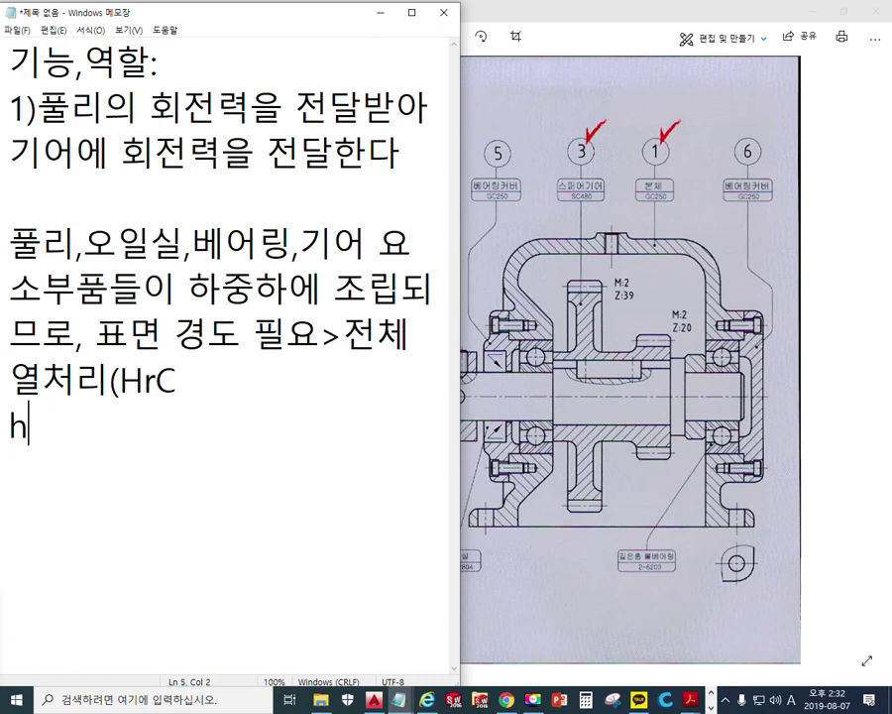
text(dness)
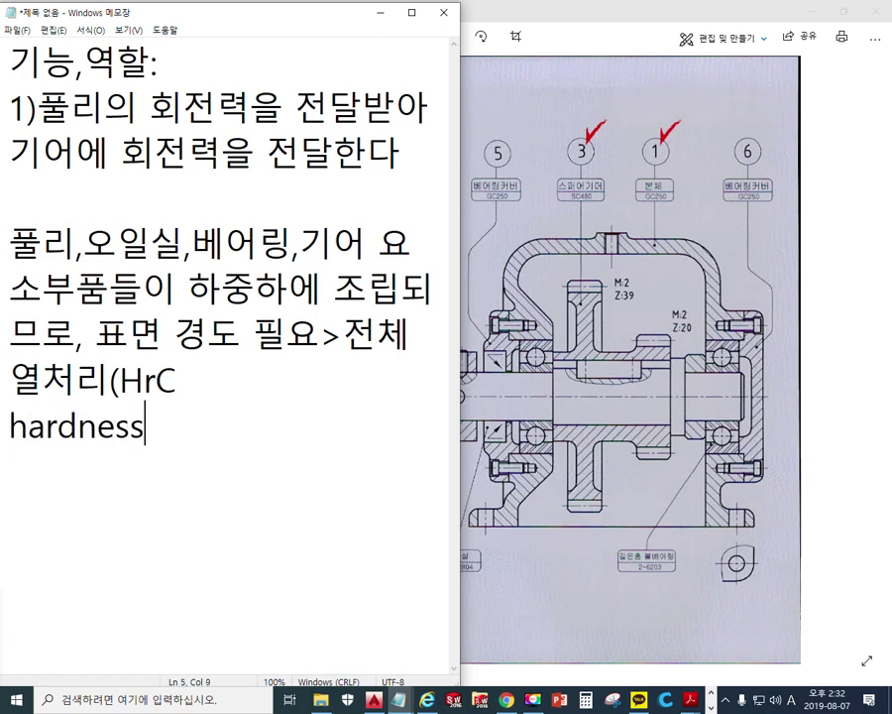
text(, rock)
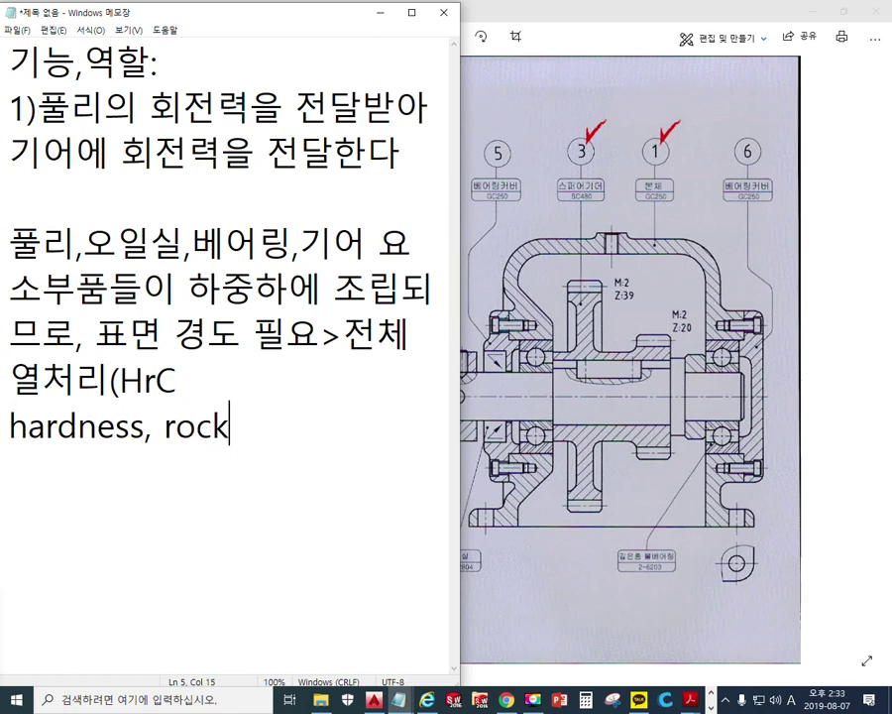
text(well)
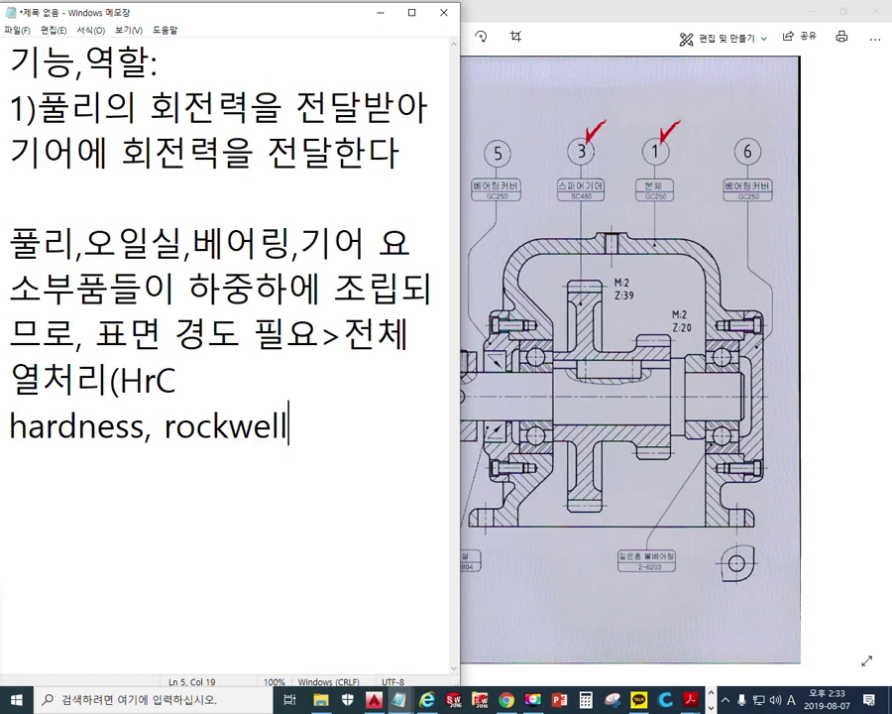
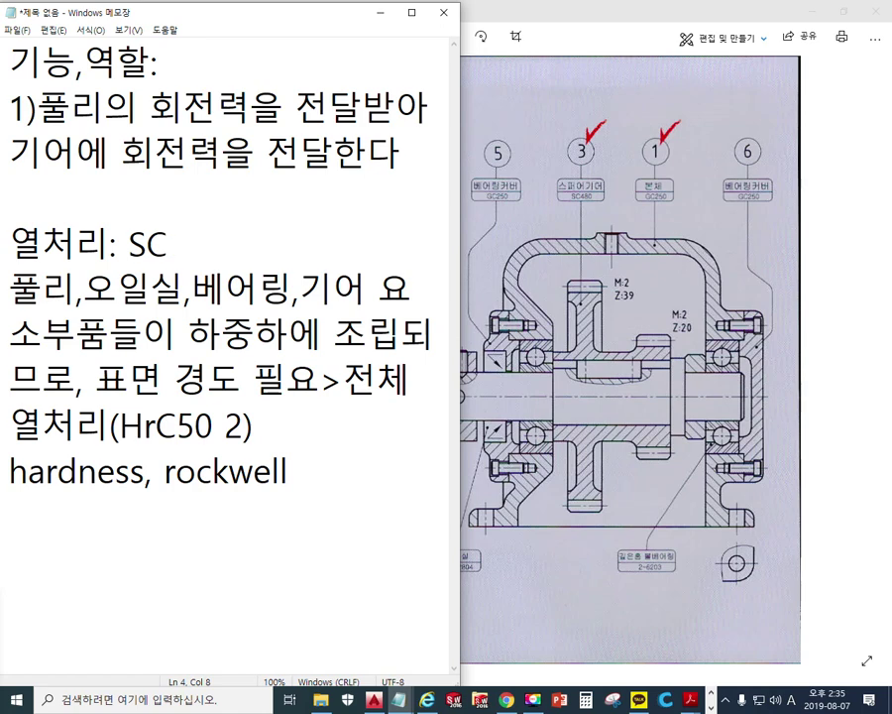
Complete the material on the "열처리:" line as "SCM"
text(M)
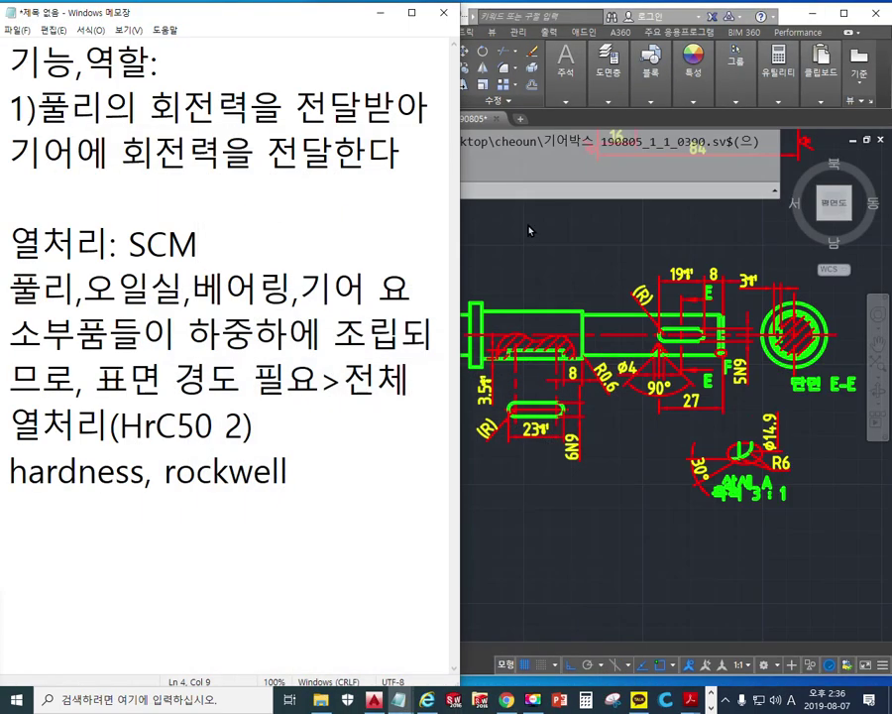
Switch to the AutoCAD shaft drawing, mark the diameters at both shaft ends with white pen lines and arrows, and clear the marks
click(466, 436)
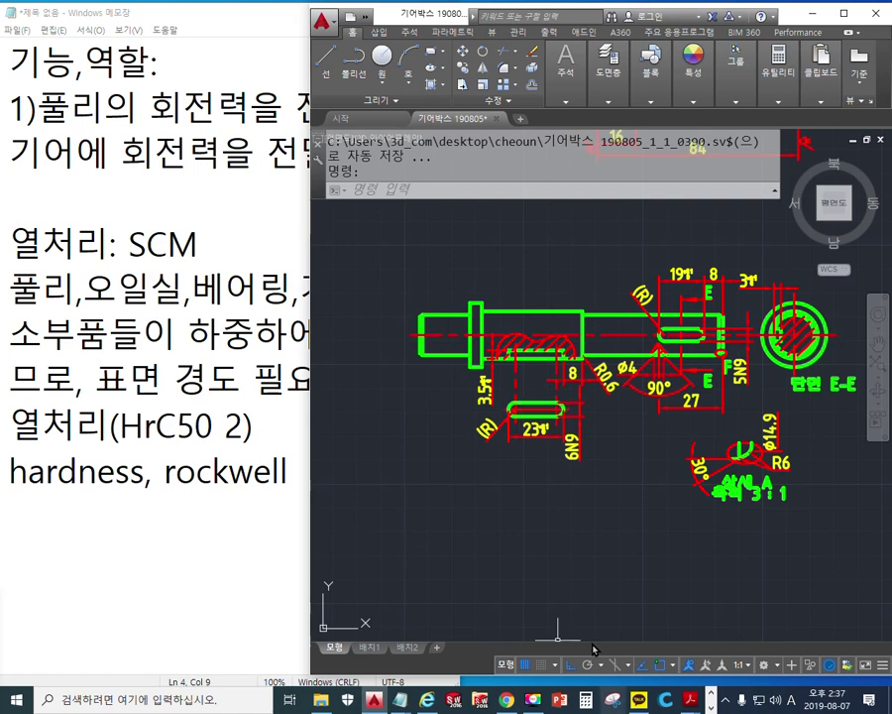
key(F9)
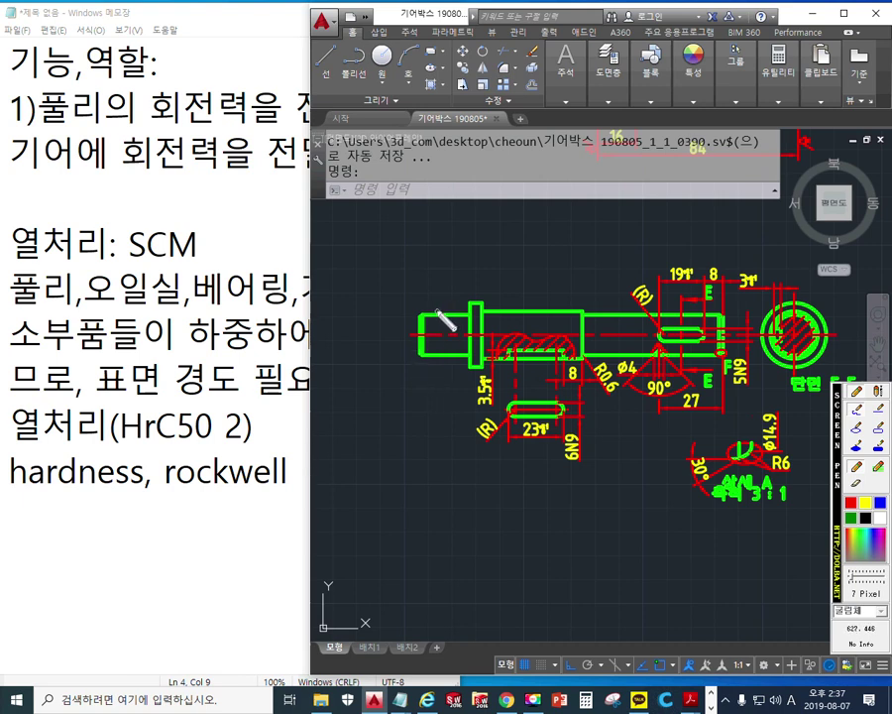
drag(437, 312, 358, 310)
drag(354, 355, 436, 354)
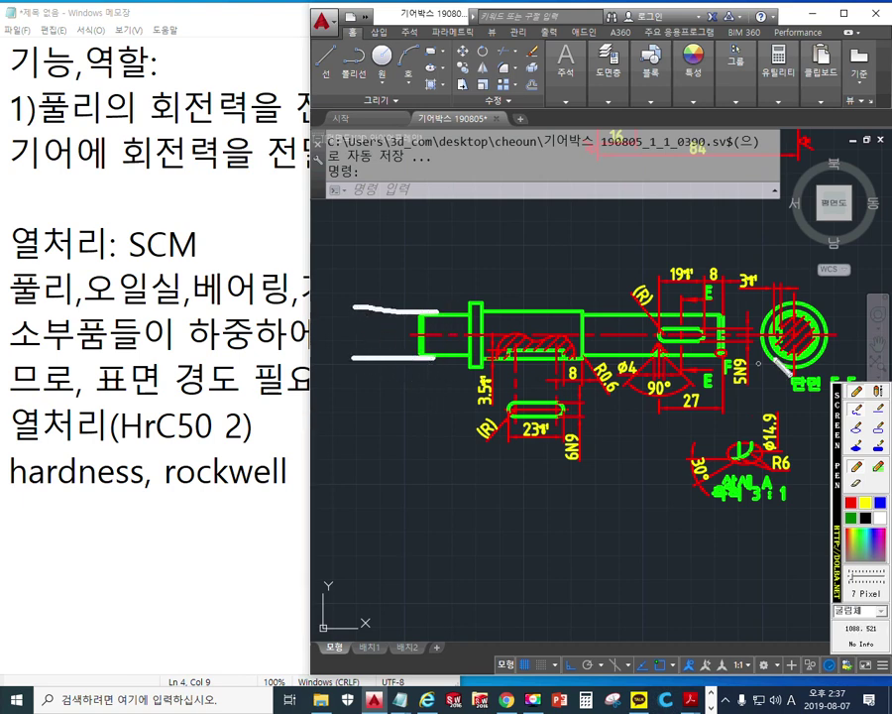
mouse_move(783, 313)
mouse_down()
mouse_move(722, 313)
mouse_move(769, 354)
mouse_up()
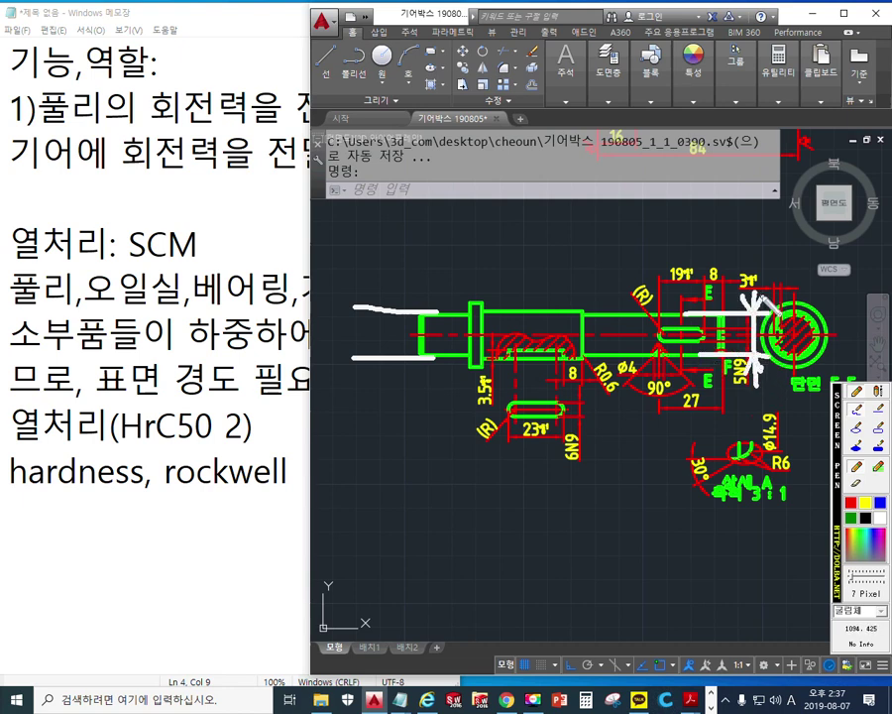
mouse_move(376, 268)
mouse_down()
mouse_move(377, 378)
mouse_move(350, 378)
mouse_move(389, 376)
mouse_move(378, 298)
mouse_move(394, 286)
mouse_up()
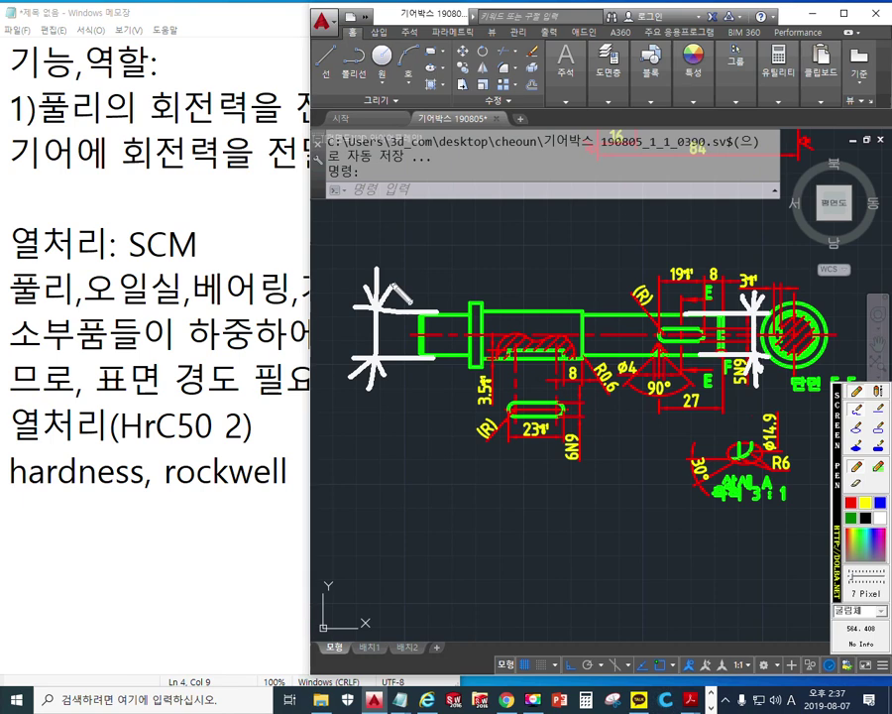
key(Escape)
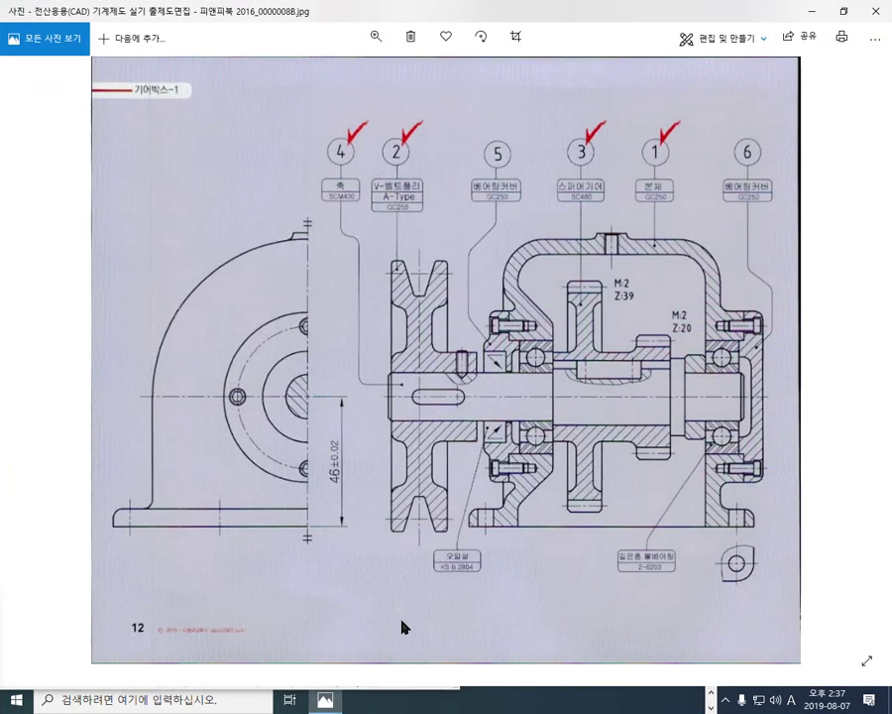
Mark the upper and lower edges of both shaft end sections in red on the assembly image and circle the two upper bearings
scroll(634, 436, up, 5)
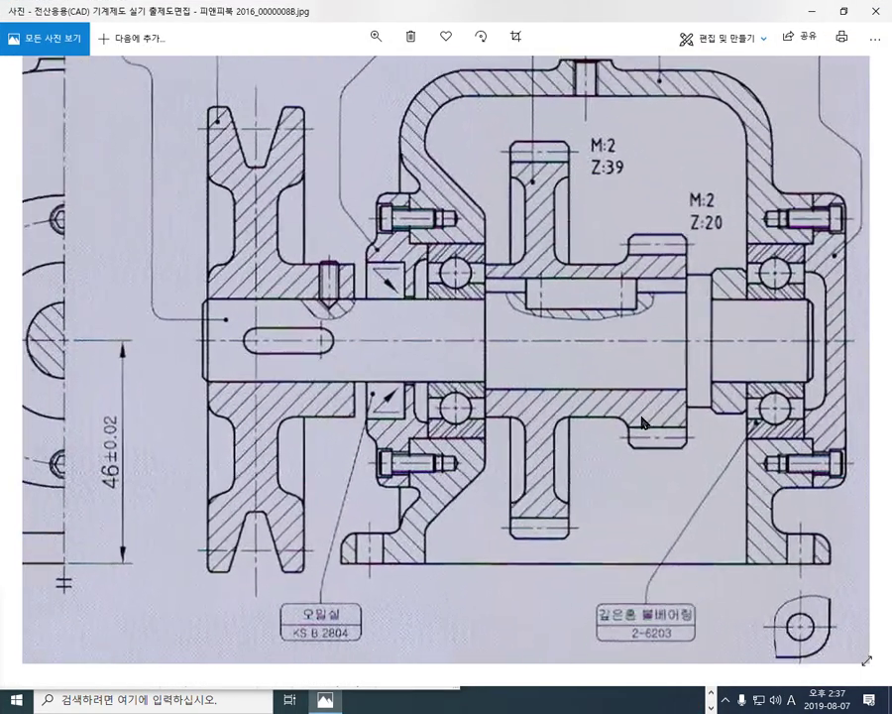
key(ctrl+shift+p)
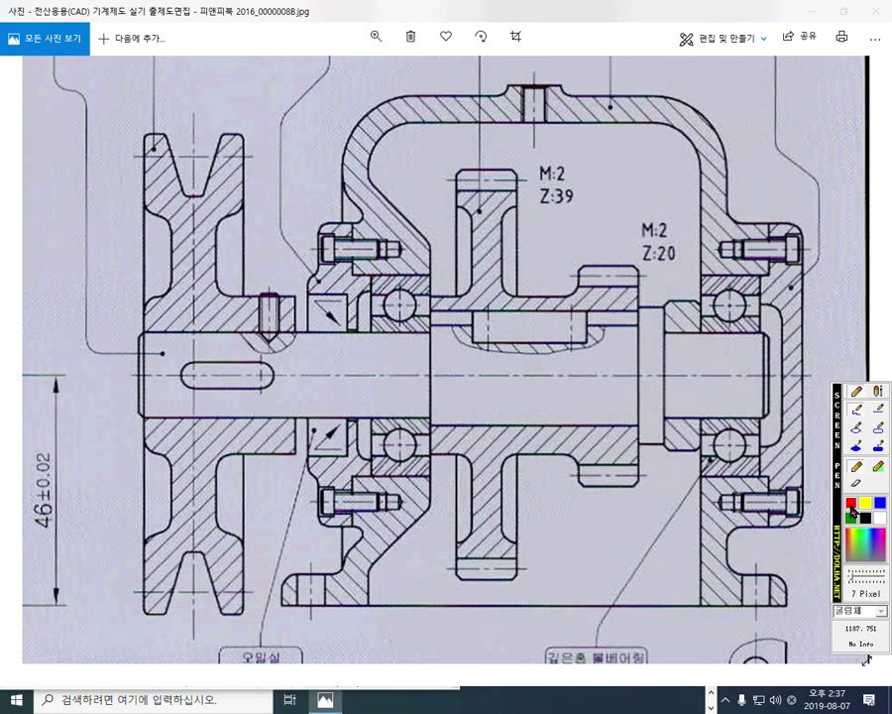
drag(666, 332, 759, 324)
drag(659, 421, 776, 425)
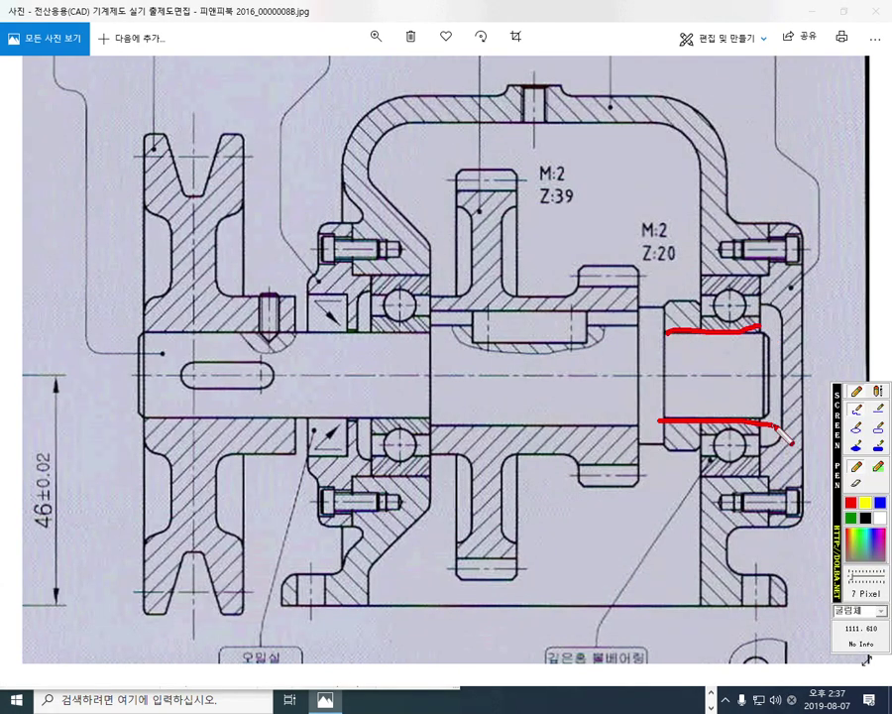
drag(131, 331, 428, 328)
drag(134, 420, 421, 414)
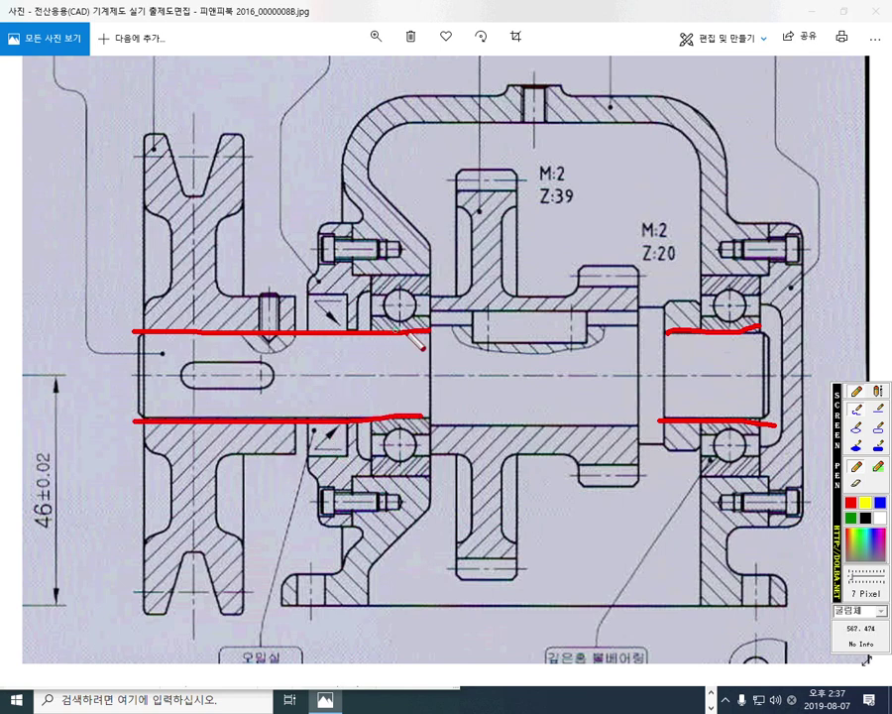
mouse_move(425, 343)
mouse_down()
mouse_move(387, 270)
mouse_move(422, 342)
mouse_up()
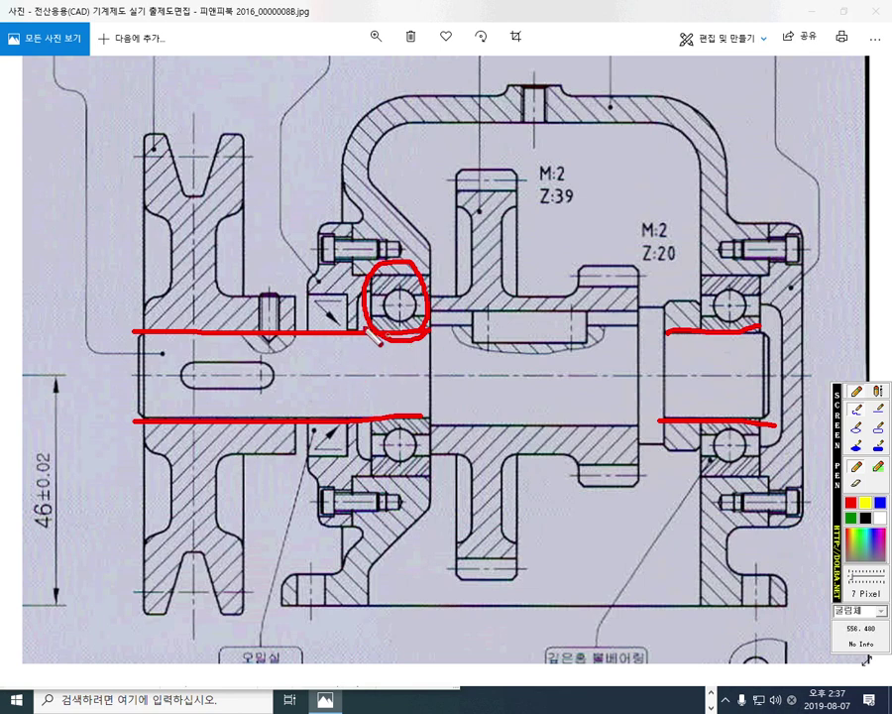
mouse_move(752, 260)
mouse_down()
mouse_move(700, 316)
mouse_move(761, 329)
mouse_up()
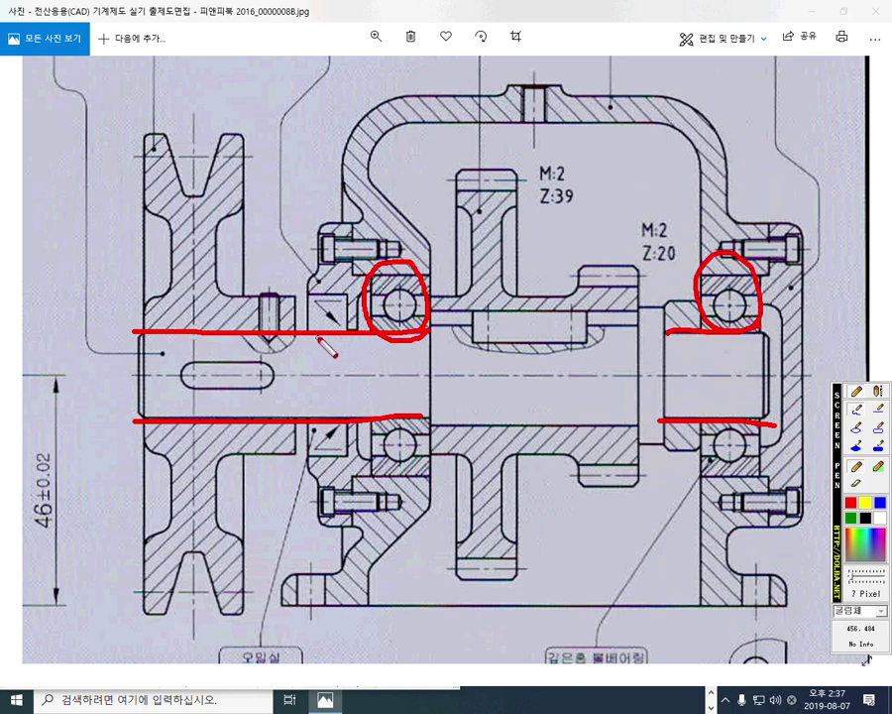
Write "h8" with a red line to the oil seal, draw lines to the pulley-side bearing, then clear the marks and minimize the image
drag(317, 316, 273, 147)
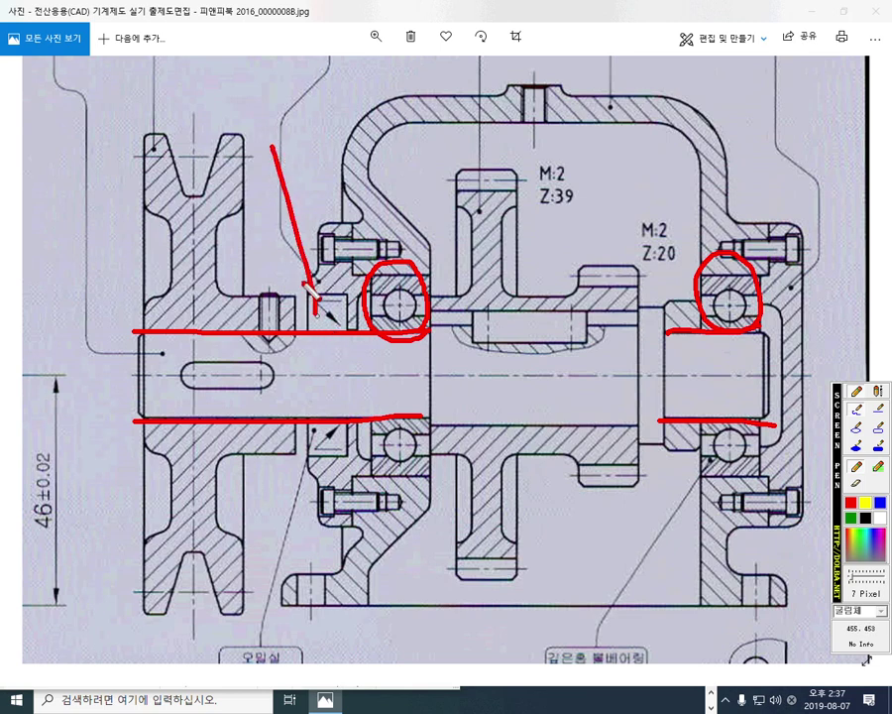
mouse_move(249, 66)
mouse_down()
mouse_move(234, 131)
mouse_move(262, 129)
mouse_up()
mouse_move(288, 70)
mouse_down()
mouse_move(266, 125)
mouse_move(292, 73)
mouse_up()
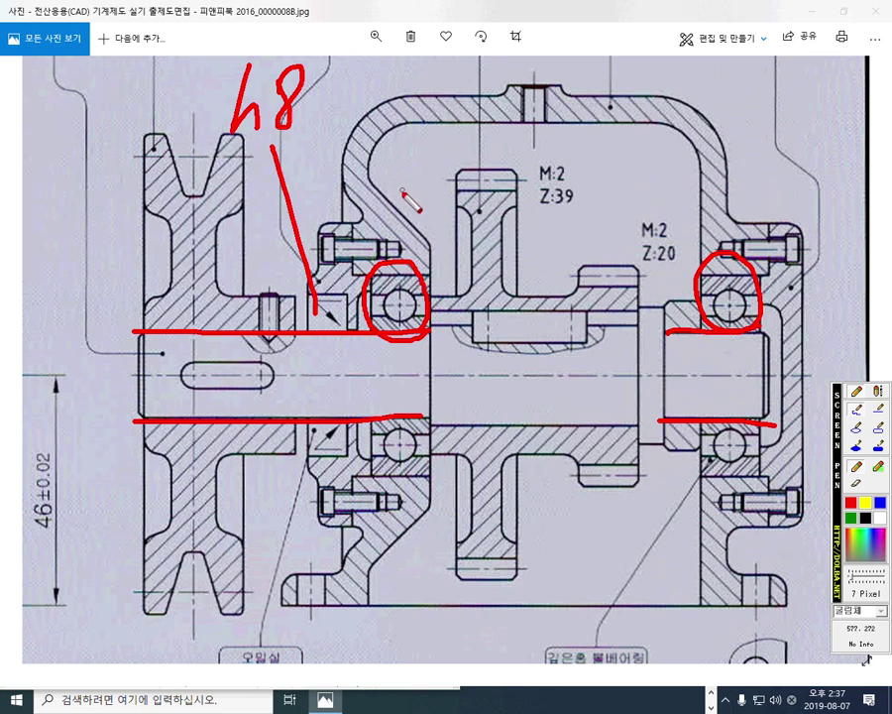
drag(399, 190, 511, 196)
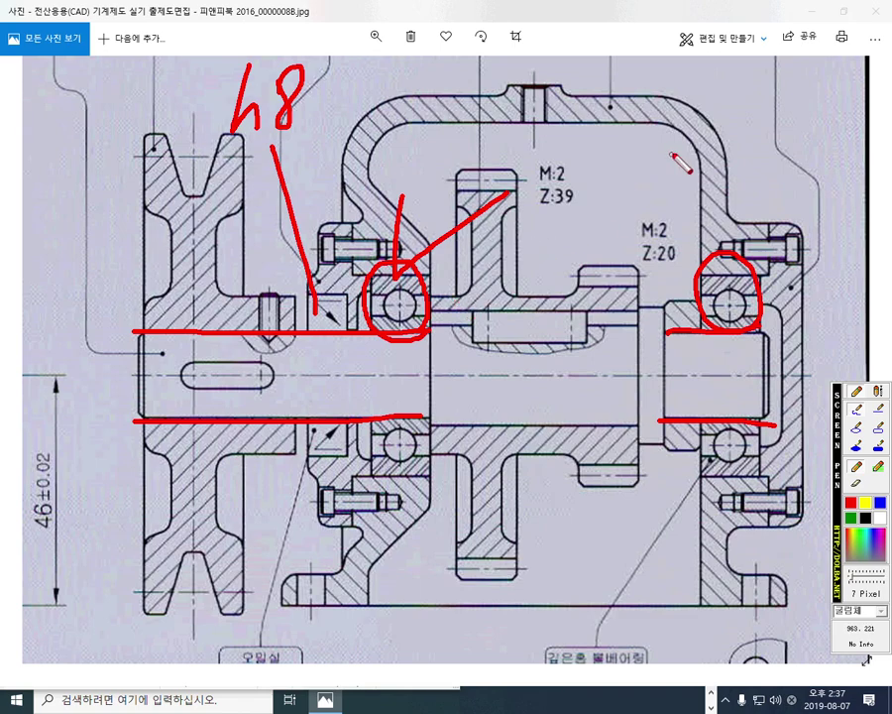
key(Escape)
click(808, 10)
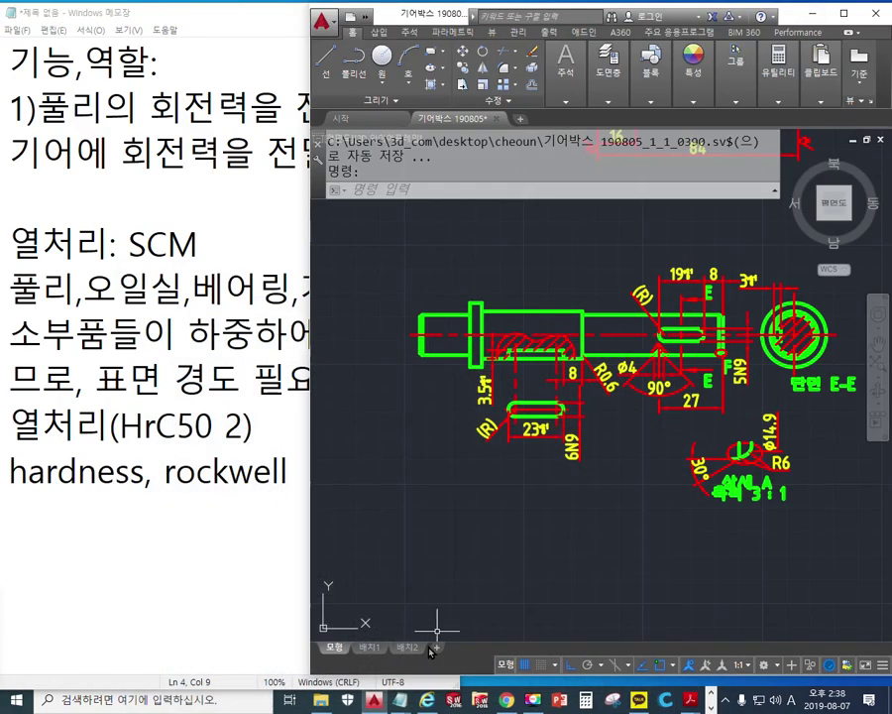
Switch to the KS drafting standards PDF in Acrobat Reader, maximize it and find the "32. 베어링의 끼워 맞춤" tables on page 18
mouse_move(691, 699)
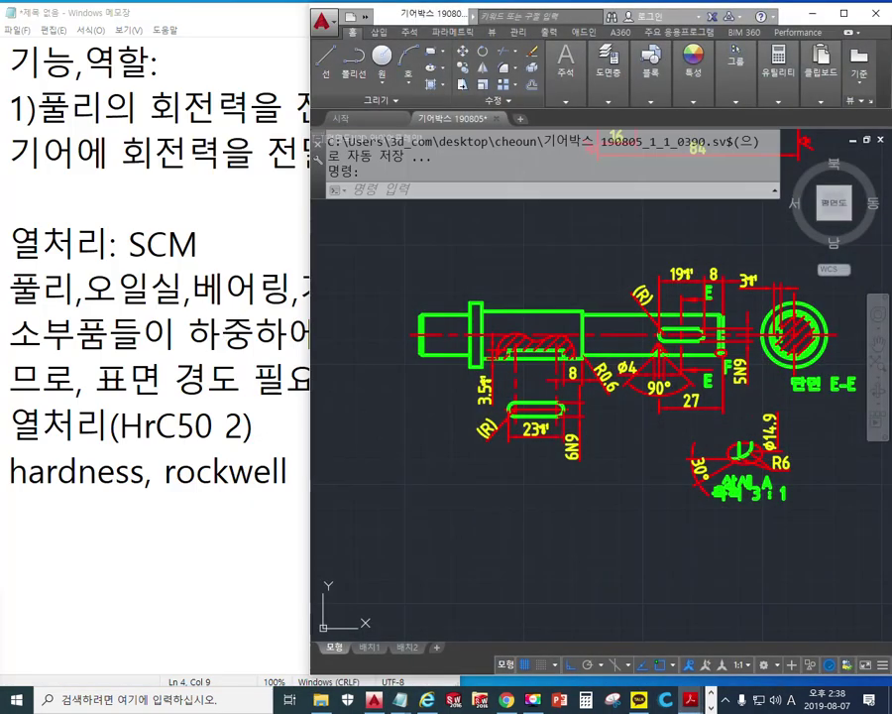
key(alt+Tab)
drag(243, 35, 174, 20)
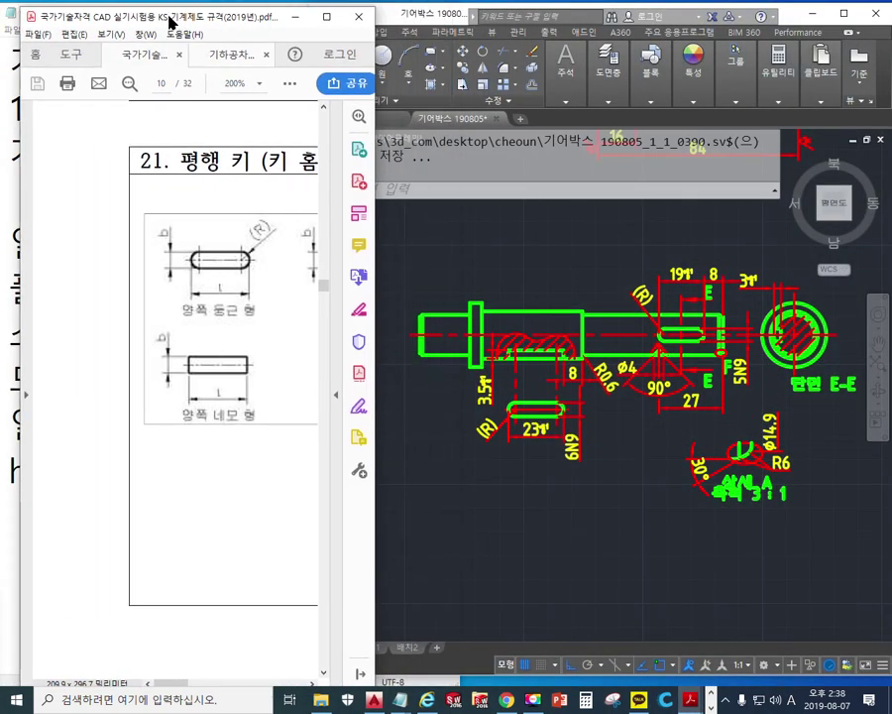
double_click(174, 22)
scroll(444, 327, down, 6)
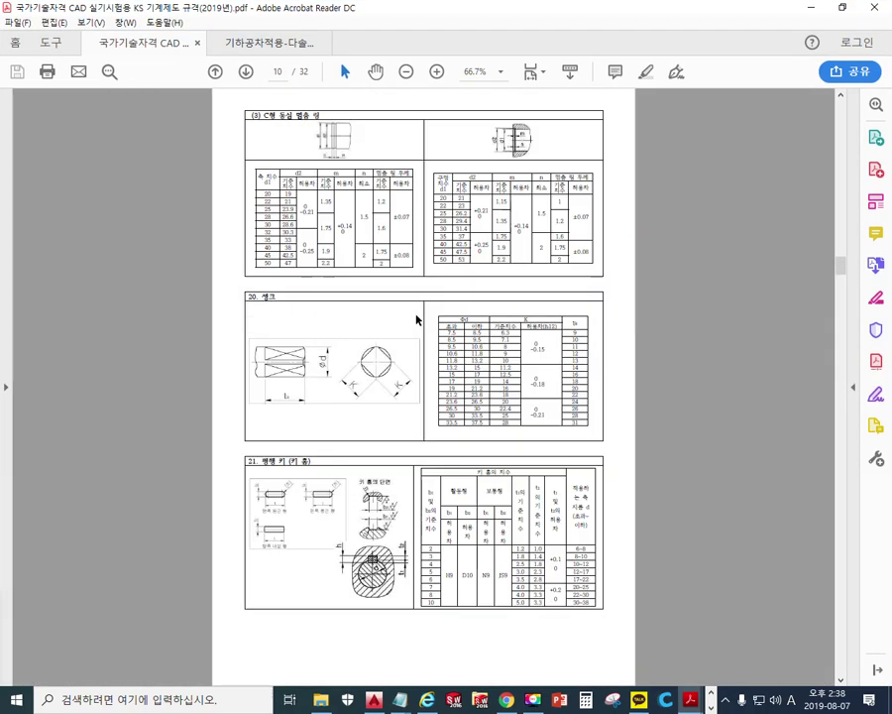
scroll(417, 318, down, 3)
scroll(416, 317, down, 5)
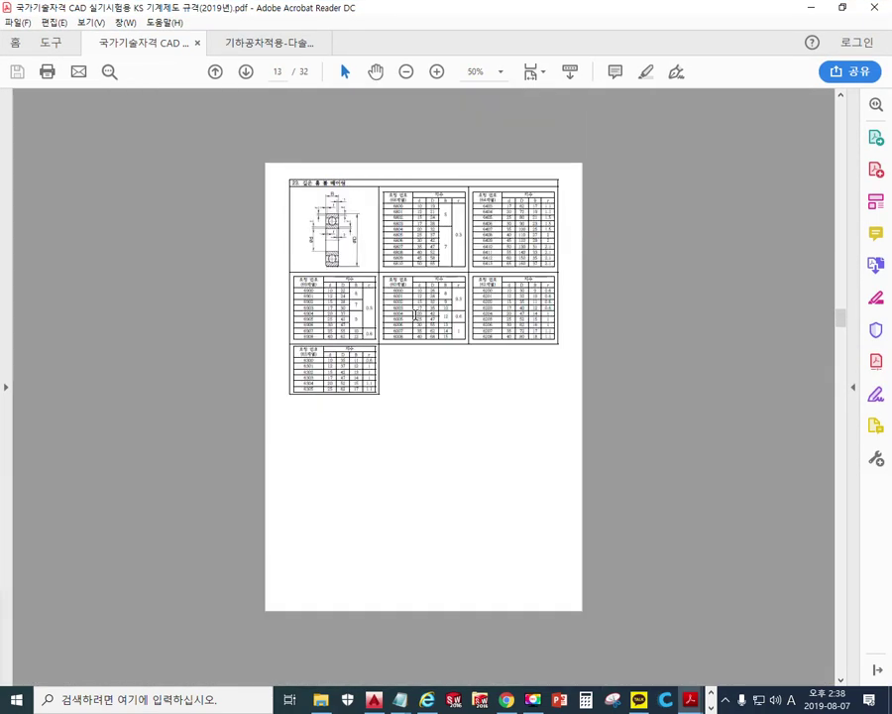
scroll(414, 315, down, 2)
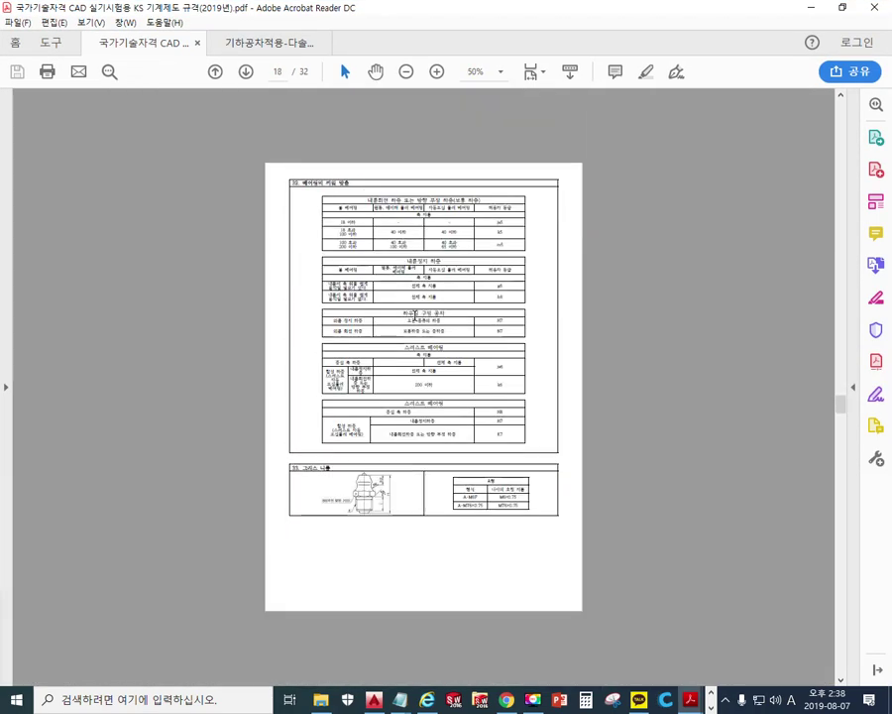
scroll(415, 317, up, 2)
scroll(420, 235, up, 4)
scroll(424, 251, down, 4)
scroll(467, 180, up, 2)
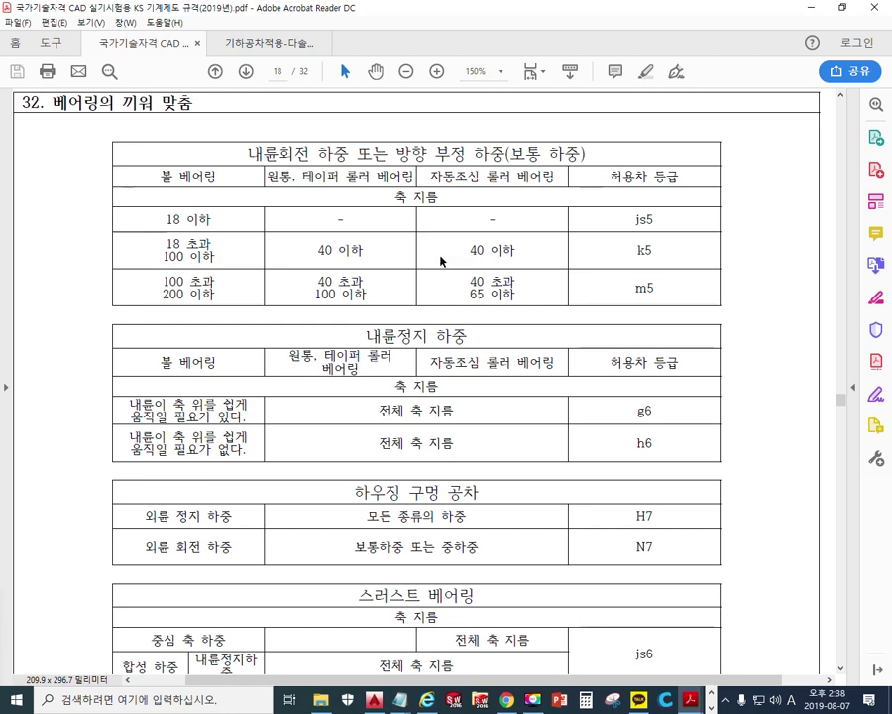
Circle "내륜회전 하중" in red, underline "축 지름" in the first two tables and cross out "내륜정지 하중"
mouse_move(297, 171)
mouse_down()
mouse_move(275, 125)
mouse_move(342, 174)
mouse_up()
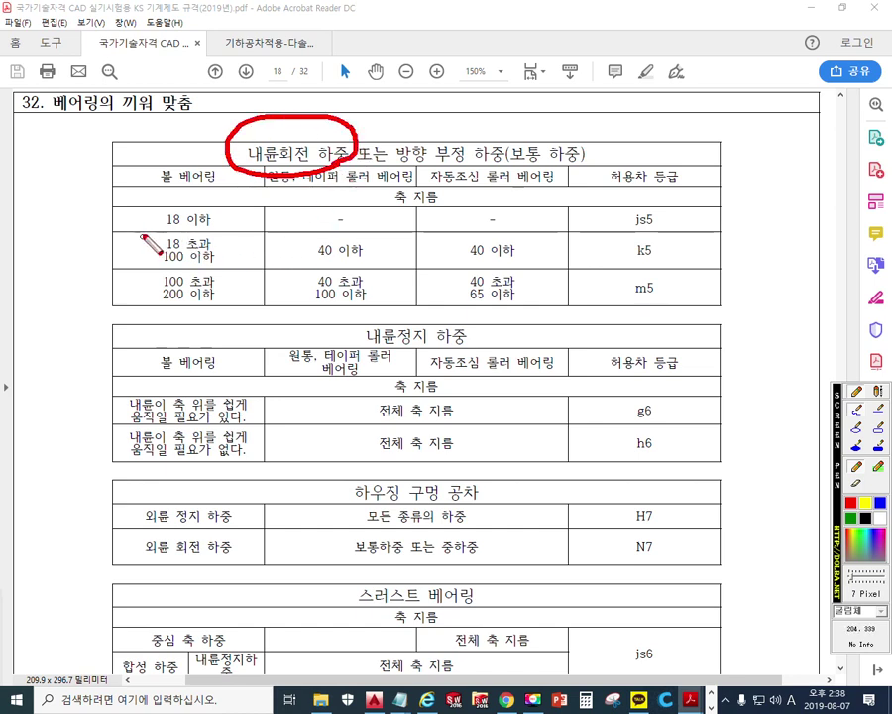
drag(392, 210, 435, 204)
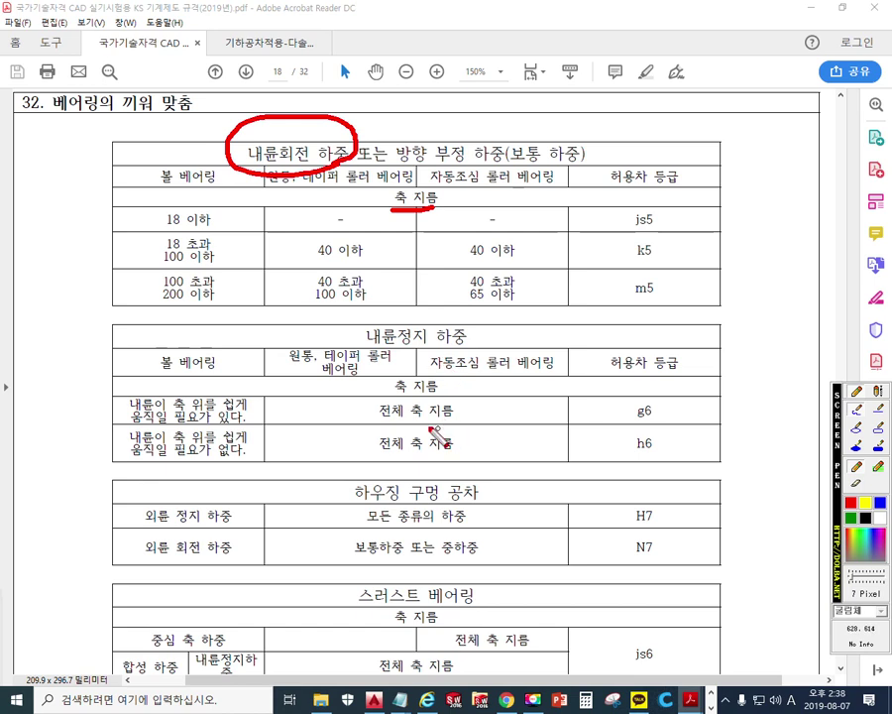
drag(390, 400, 436, 395)
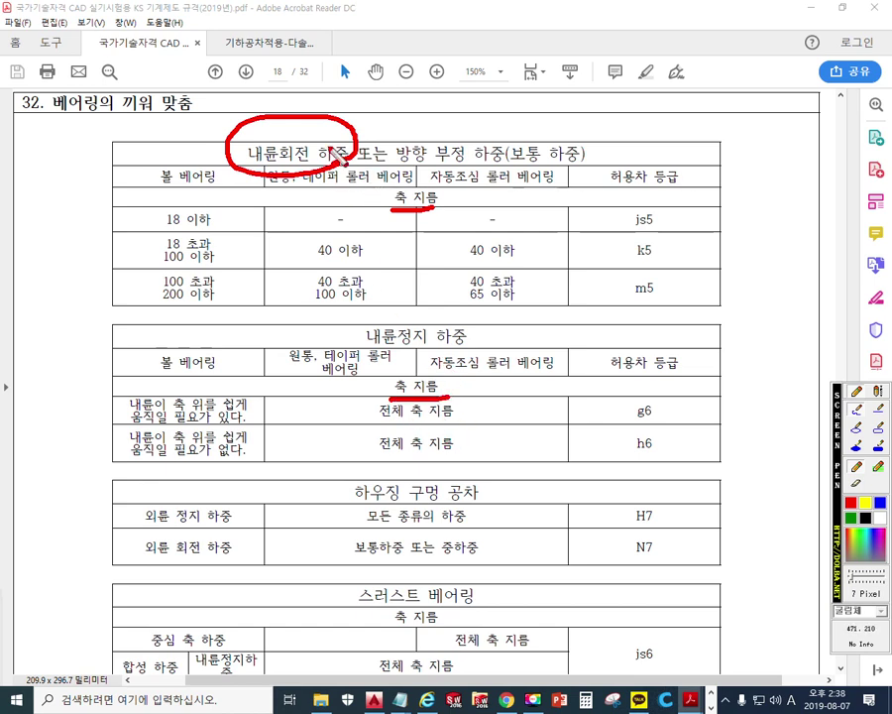
drag(433, 294, 402, 357)
drag(384, 310, 406, 355)
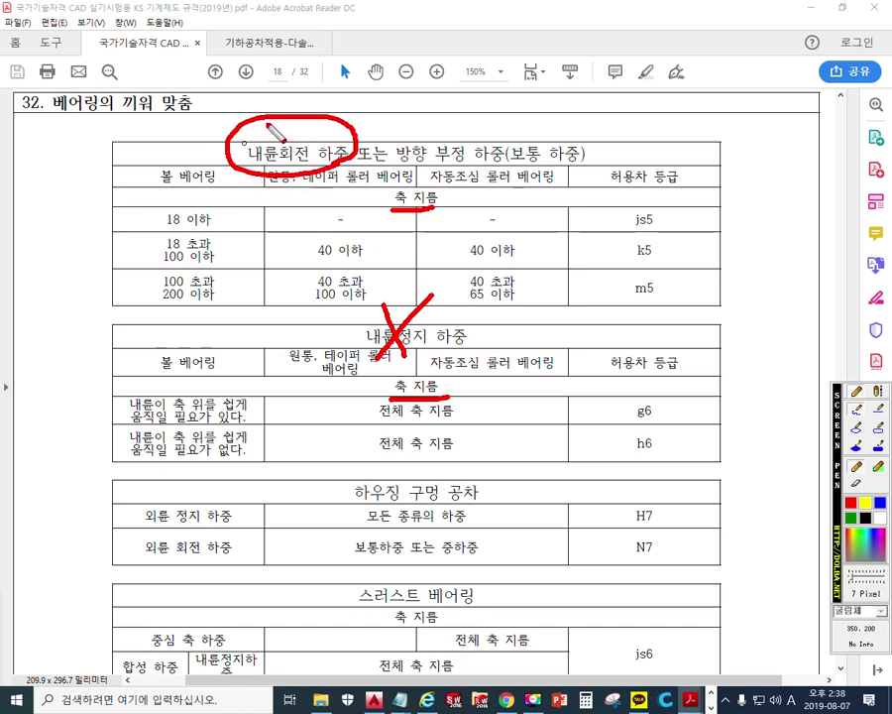
Underline the "18 이하" row, circle its js5 tolerance class, clear the pen marks and minimize the PDF
drag(136, 237, 688, 242)
mouse_move(606, 212)
mouse_down()
mouse_move(601, 224)
mouse_move(670, 242)
mouse_move(658, 248)
mouse_up()
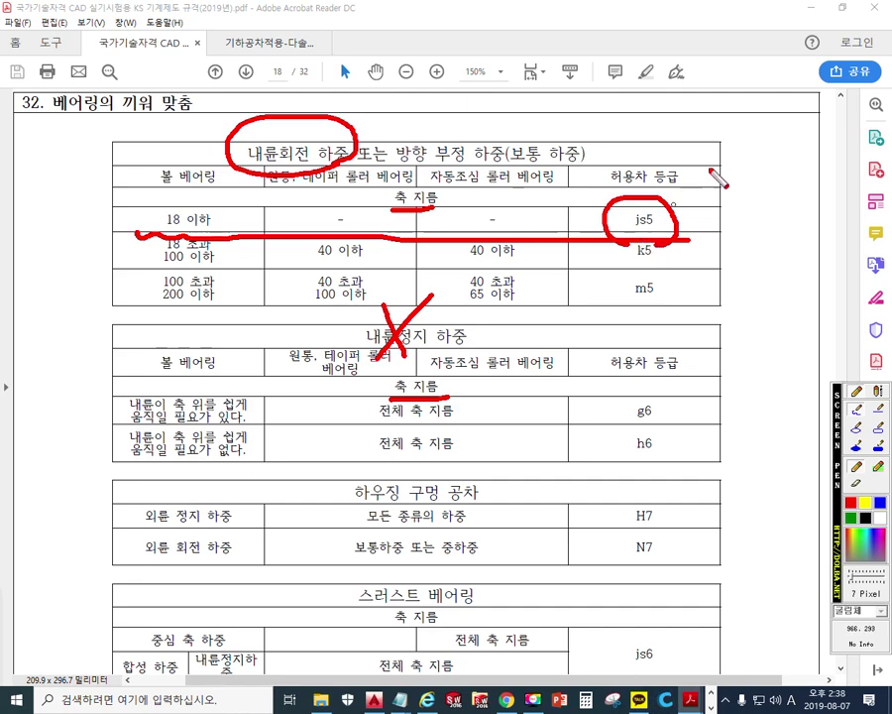
key(Escape)
click(810, 8)
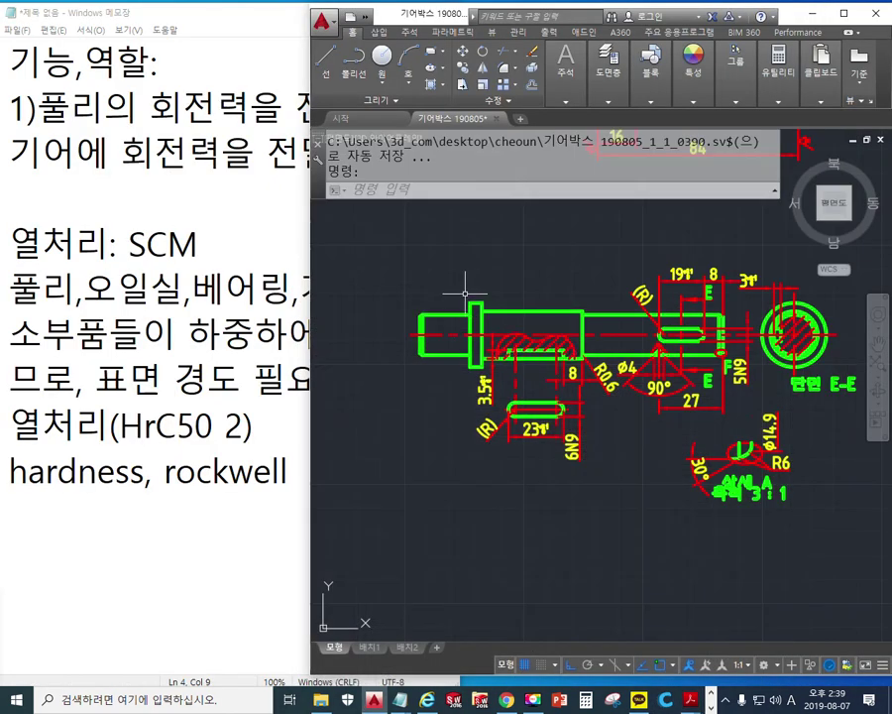
Add a vertical linear dimension with the text ∅17js5 across the diameter of the shaft end beside the collar, placed outside the shaft
scroll(456, 292, up, 3)
text(d)
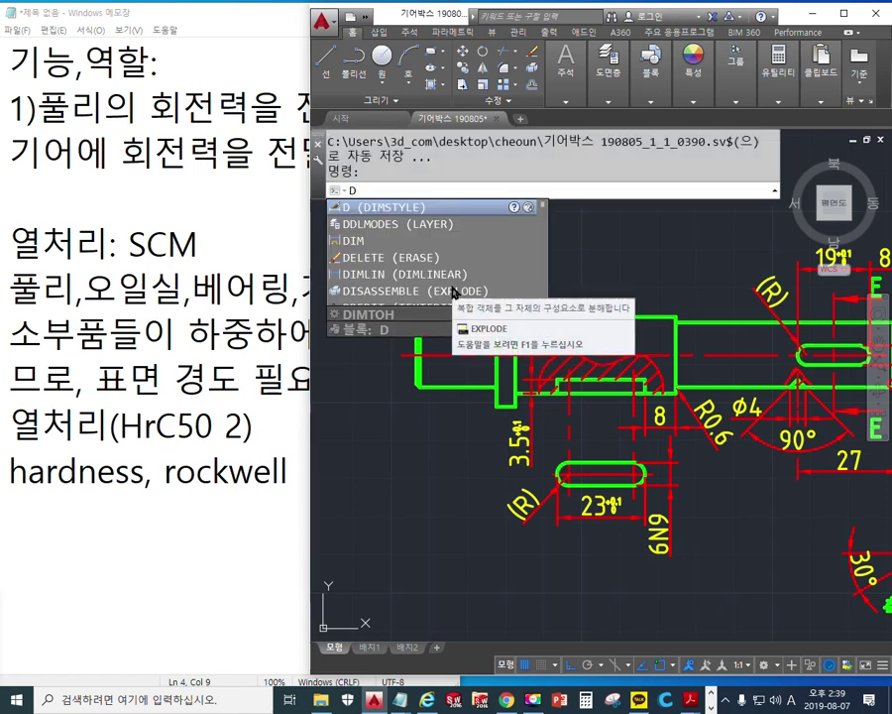
text(IM)
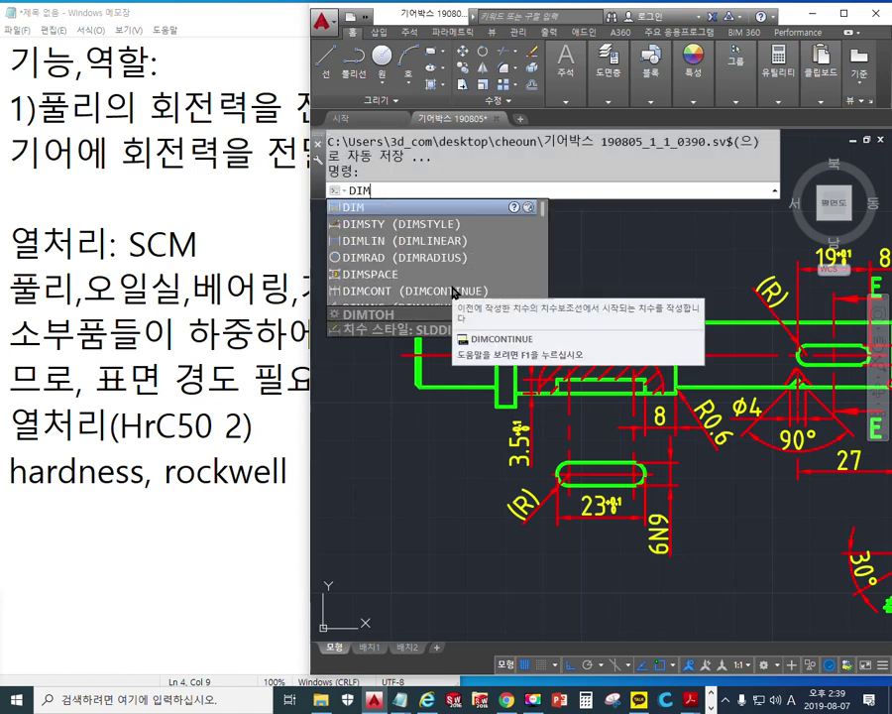
text(LINEAR)
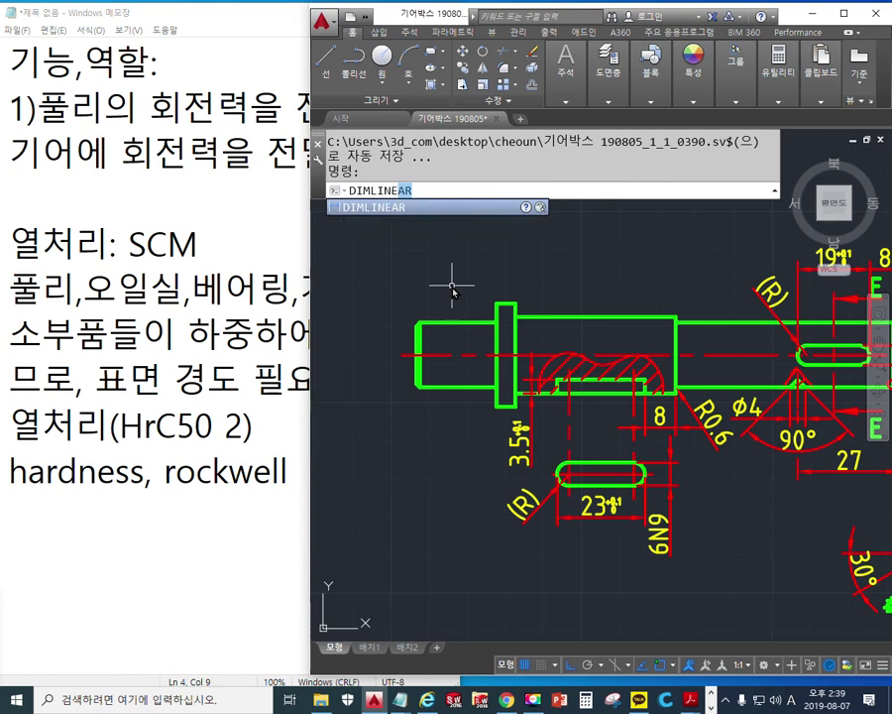
key(Return)
click(417, 321)
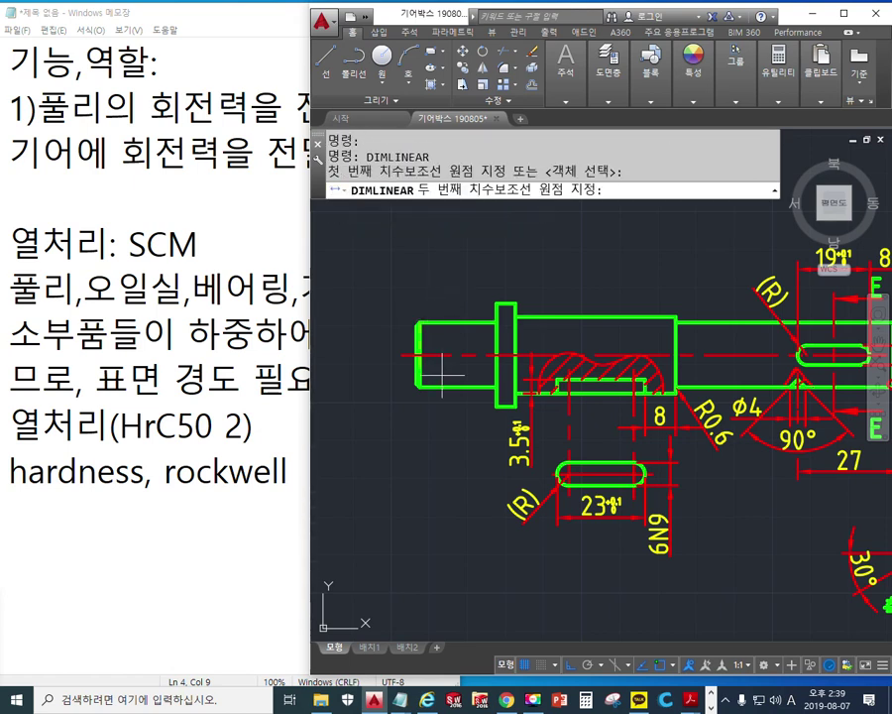
click(418, 386)
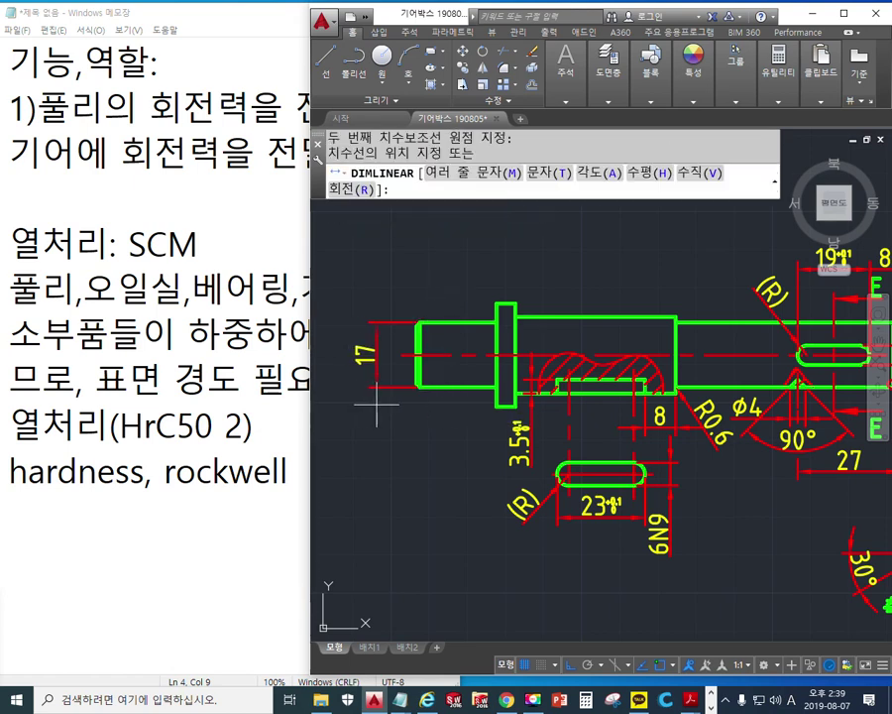
text(m)
key(Return)
text(%%c)
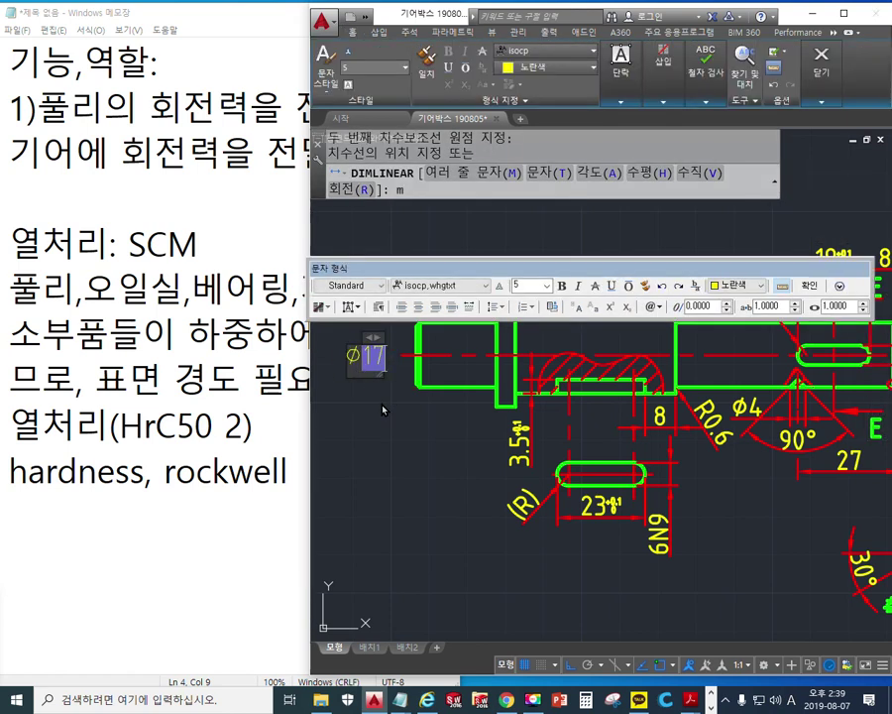
text(j)
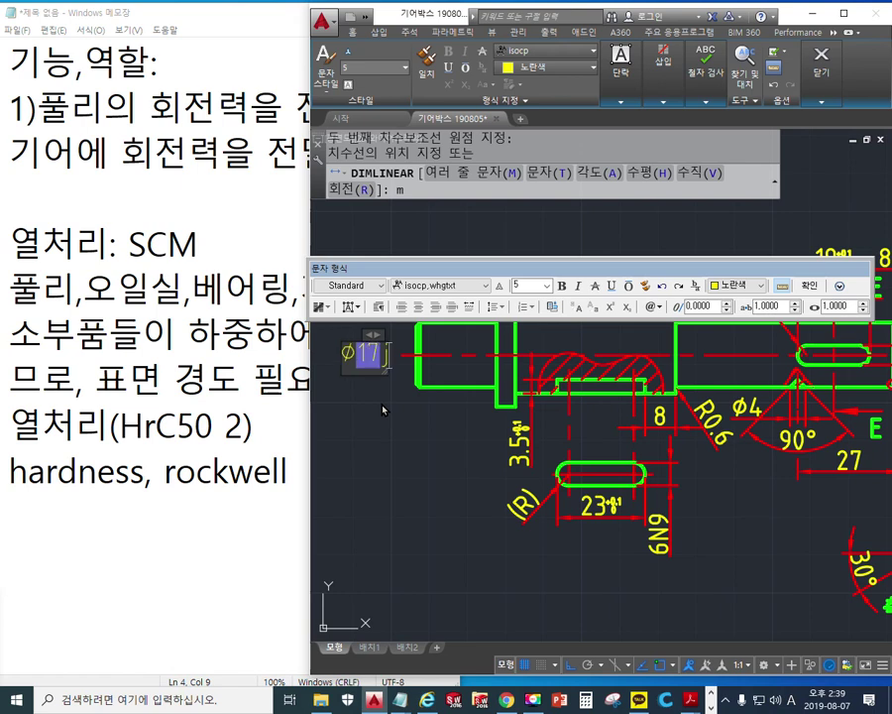
text(s5)
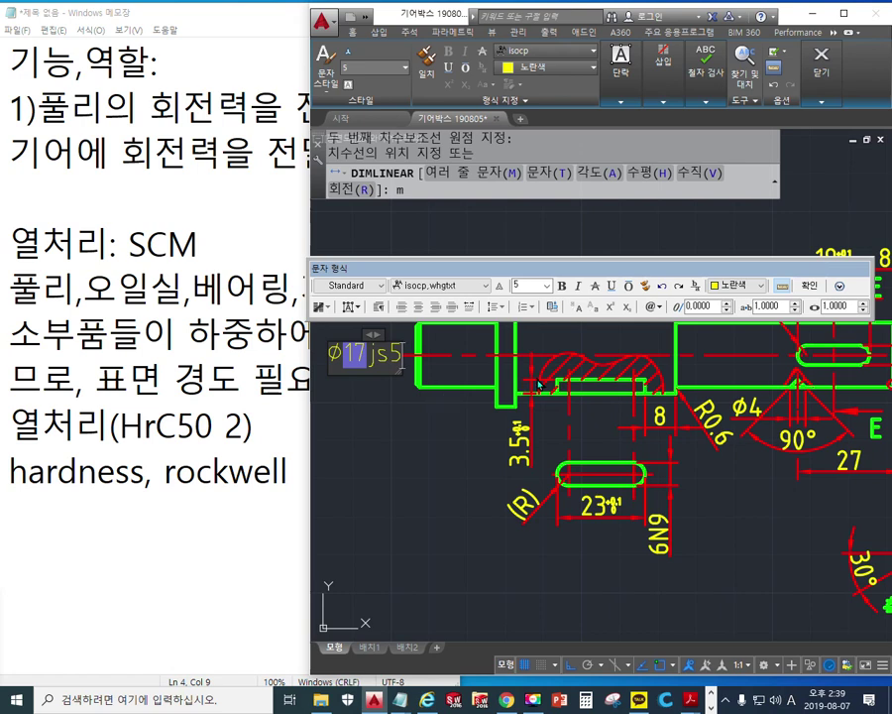
click(810, 286)
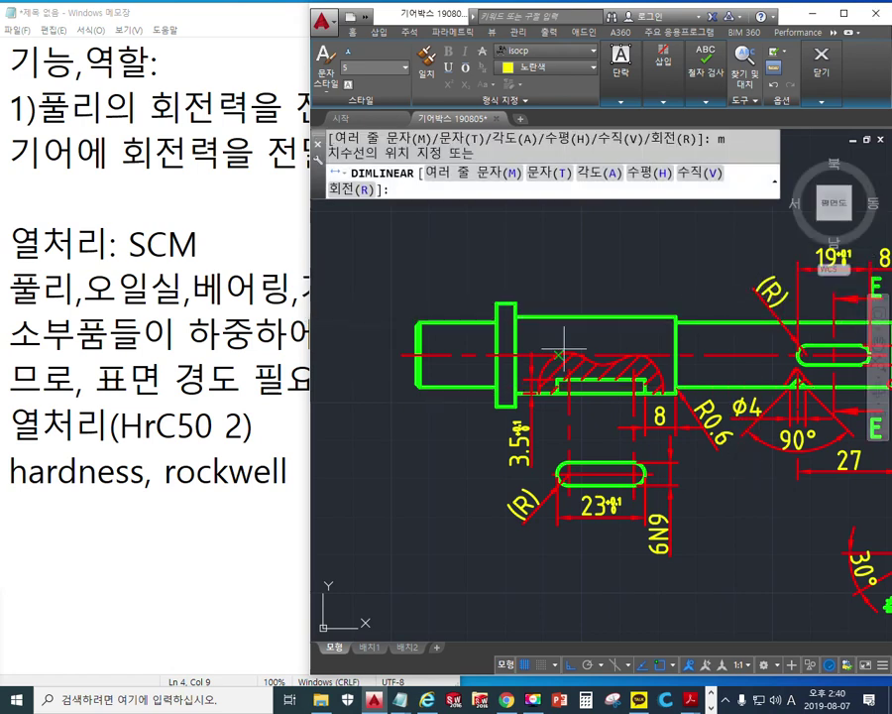
click(371, 389)
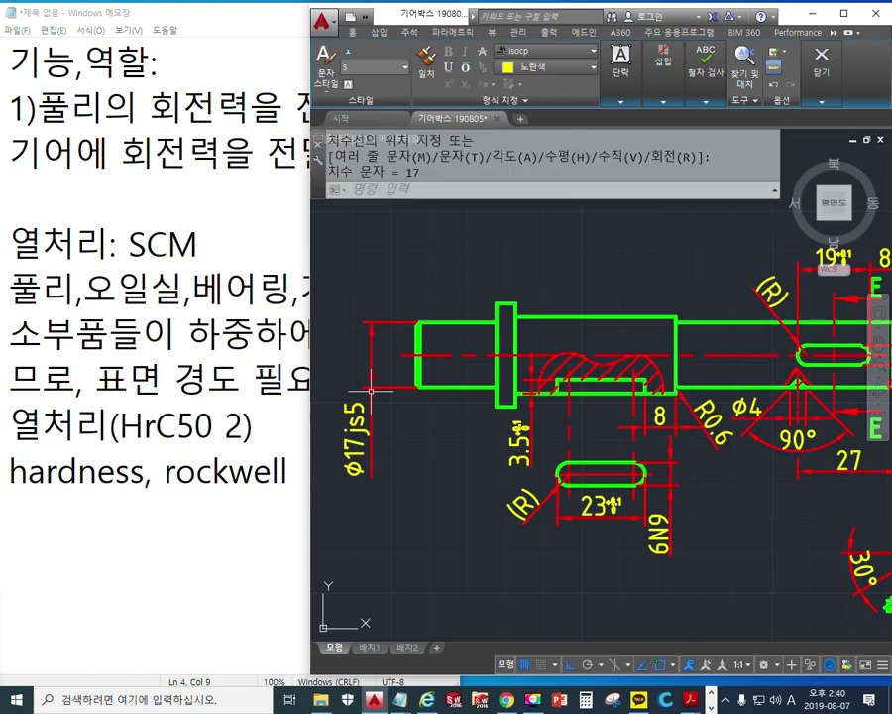
Maximize the AutoCAD window and fit the shaft with its section and detail views in it
scroll(372, 389, down, 3)
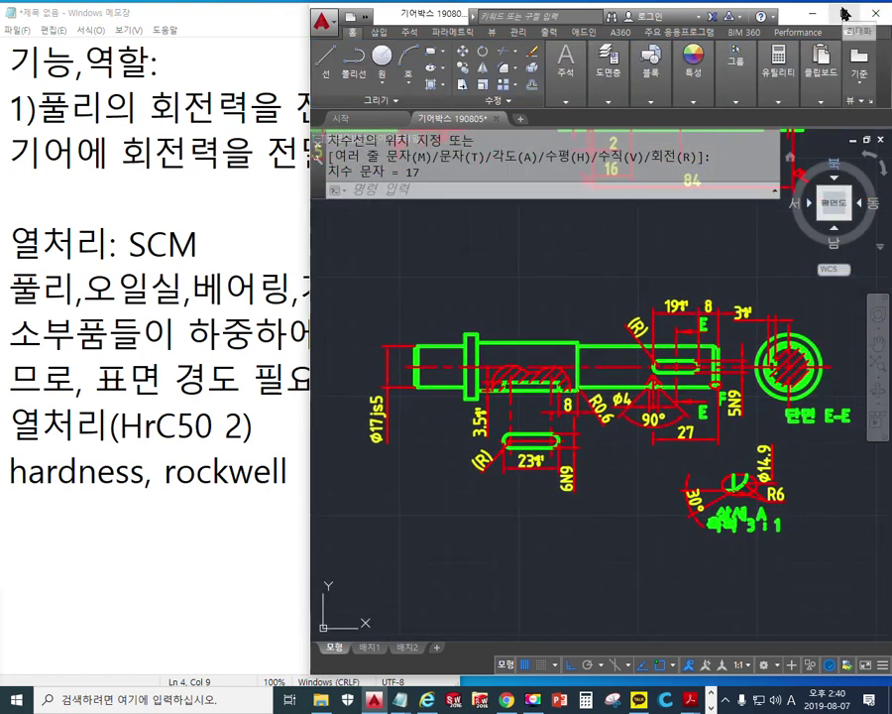
double_click(598, 12)
scroll(667, 429, up, 3)
drag(626, 418, 747, 407)
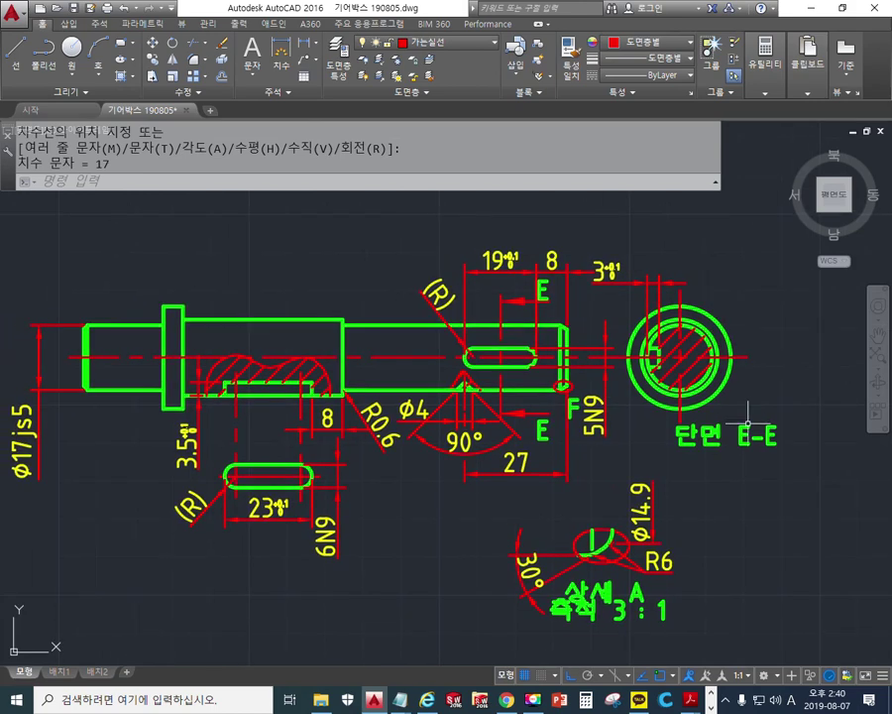
text(m)
key(Return)
key(Escape)
Stretch the section E-E view with its label, 3 mm depth dimension and centerline horizontally farther away from the shaft end
text(s)
key(Return)
click(810, 457)
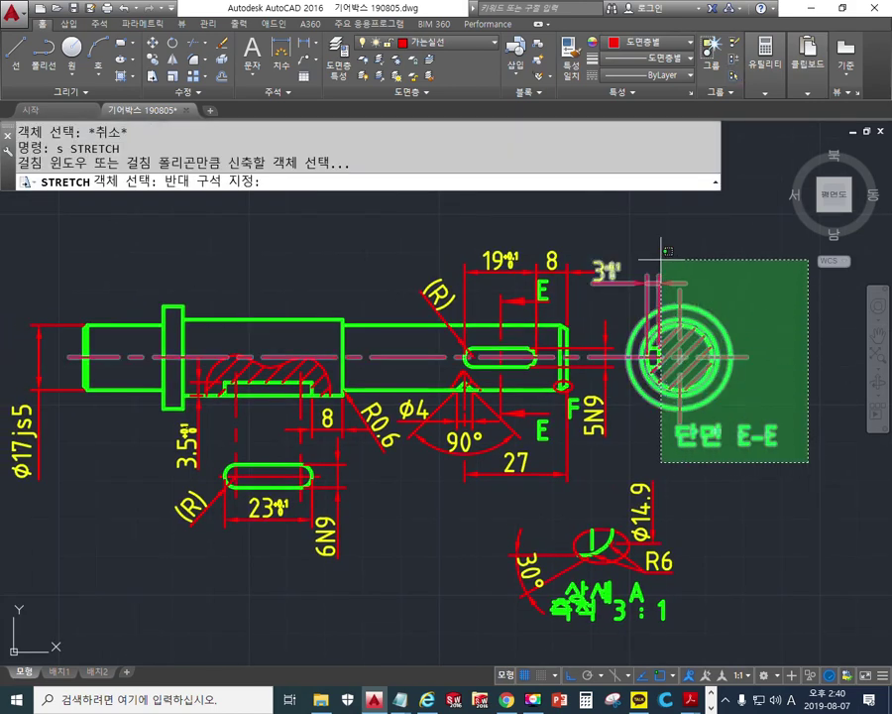
click(622, 229)
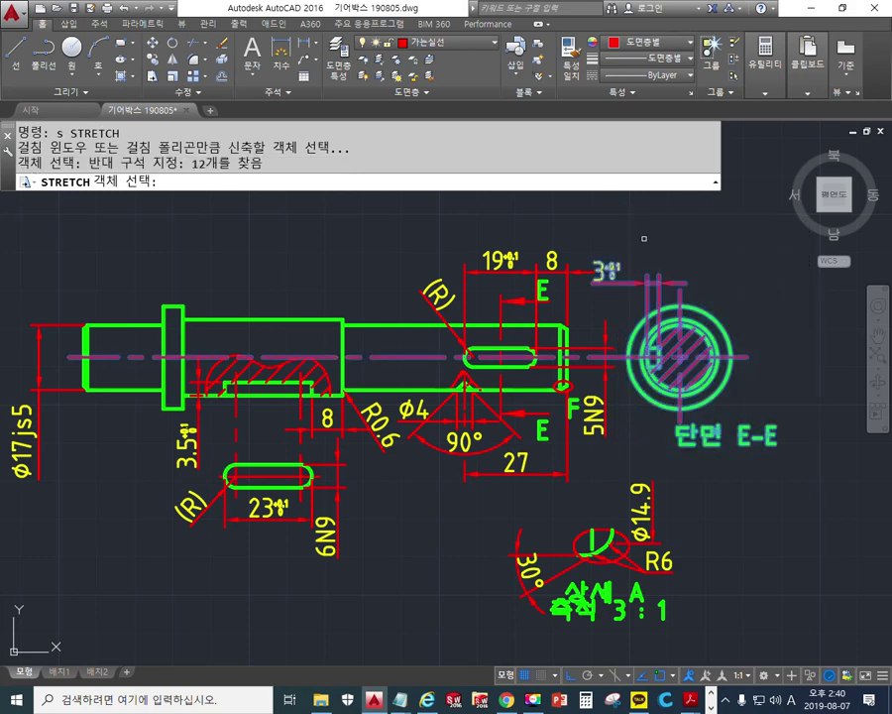
key(Return)
click(591, 228)
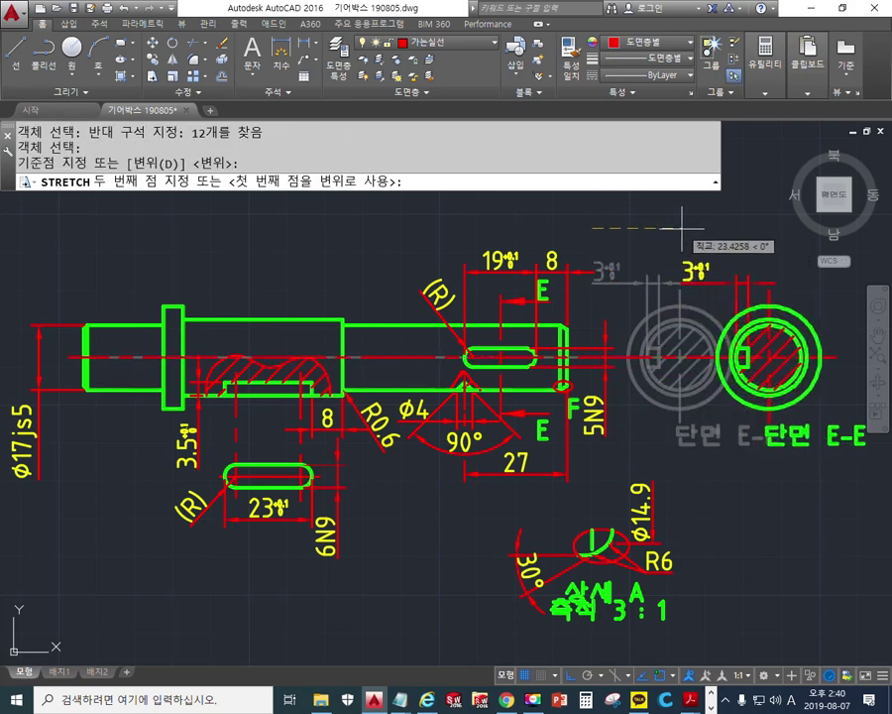
click(677, 234)
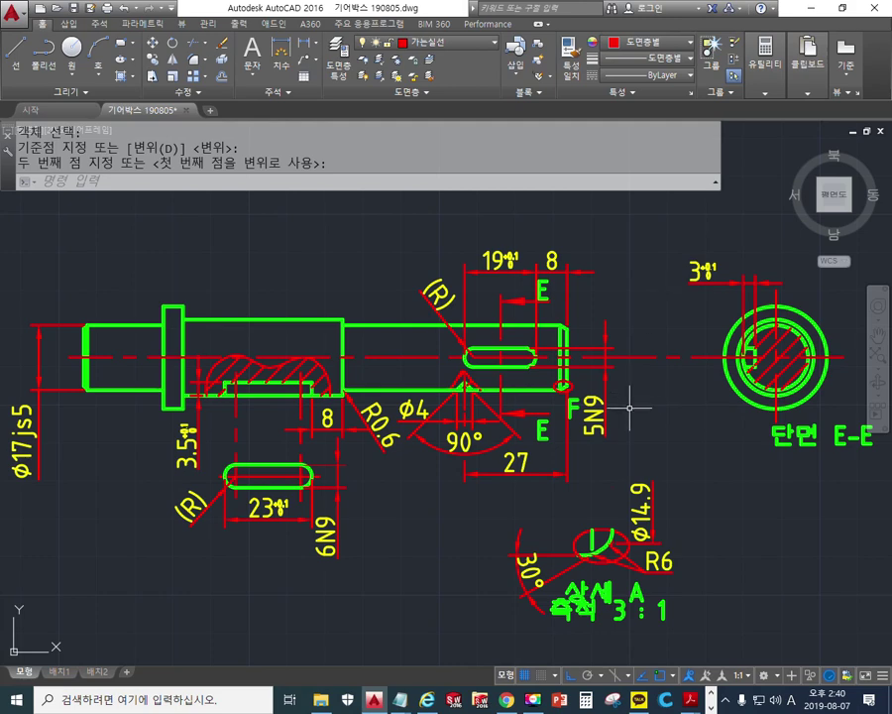
Add a vertical linear dimension with the text ∅17js5 across the keyed shaft end's diameter, placed outside the 5N9 dimension
text(STRETCH)
key(Up)
key(Up)
key(Return)
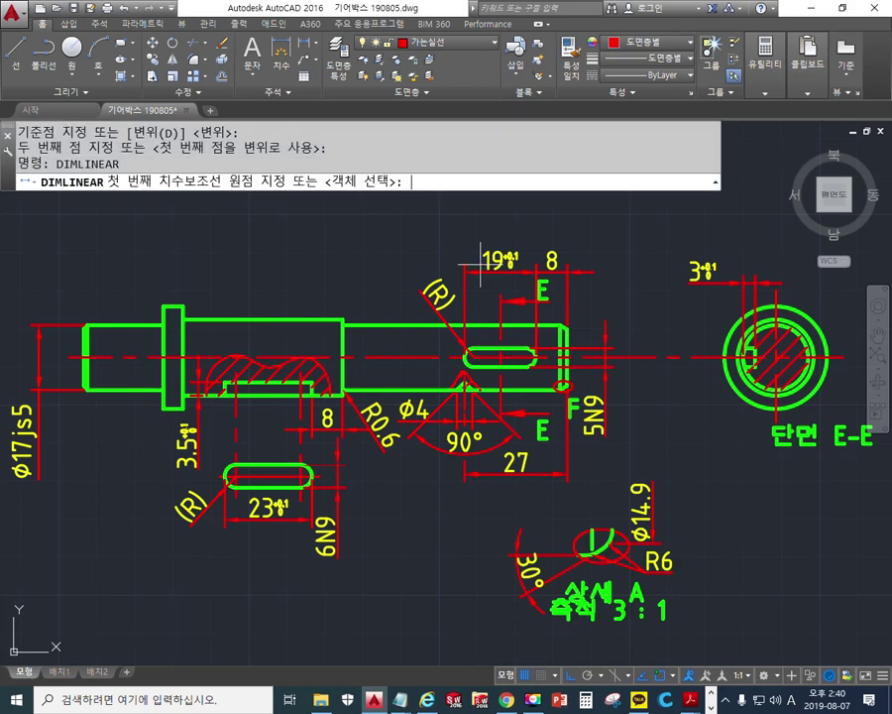
click(544, 409)
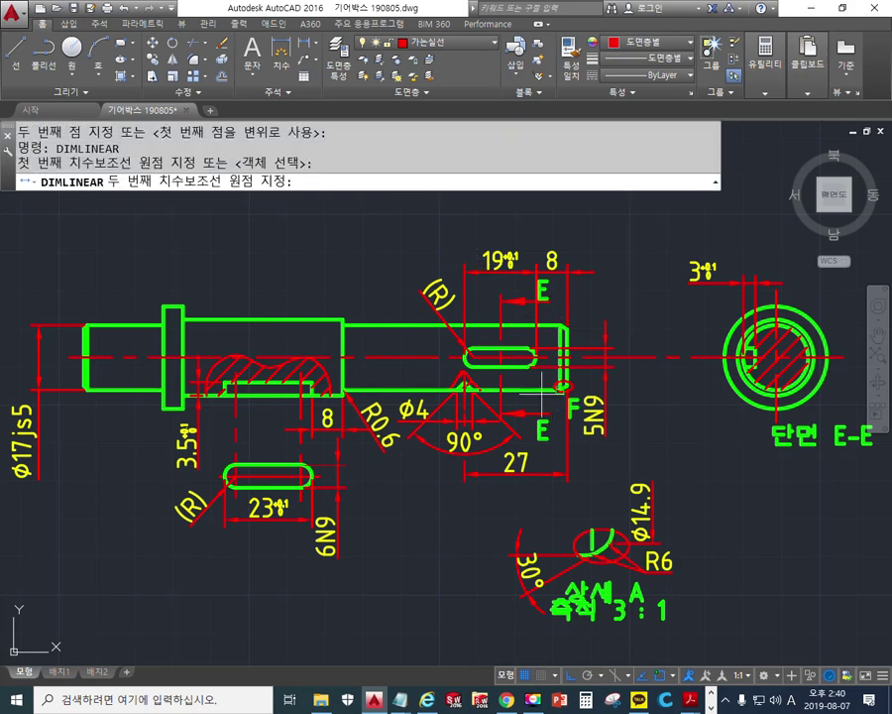
click(566, 327)
text(m)
key(Return)
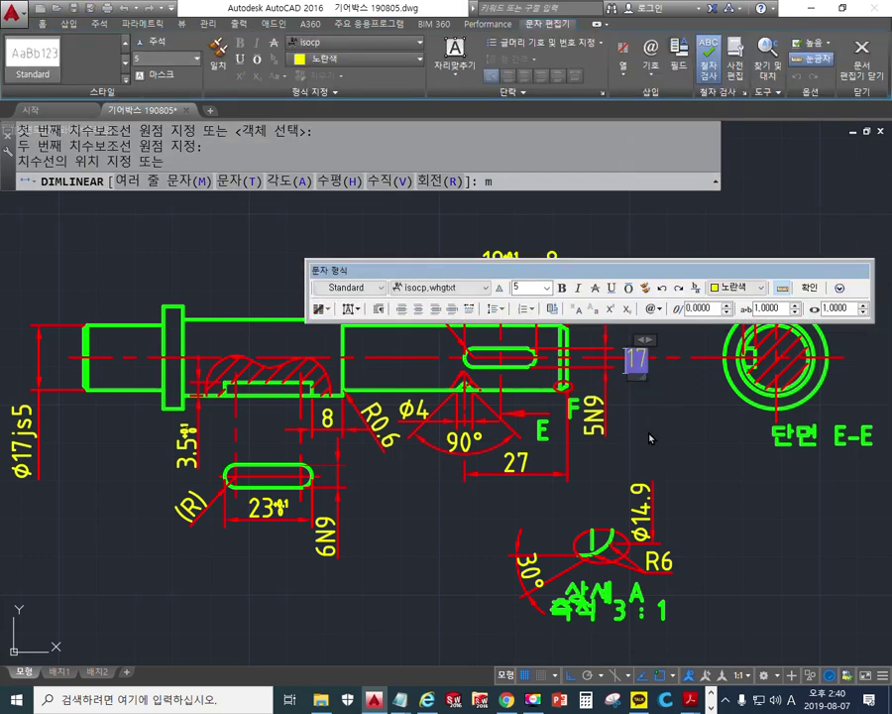
text(%%)
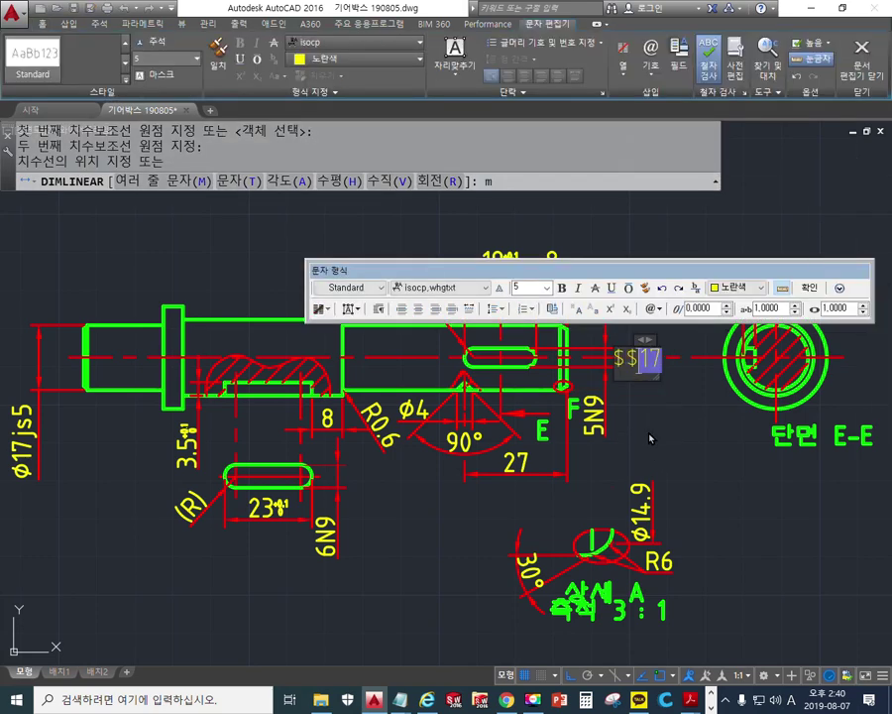
key(BackSpace)
key(BackSpace)
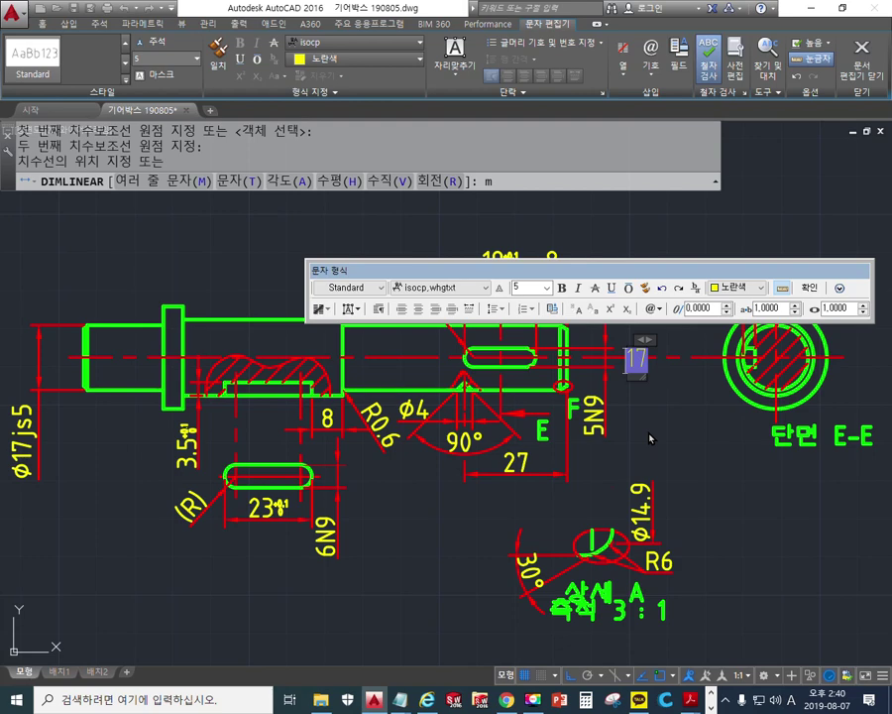
text(%%c)
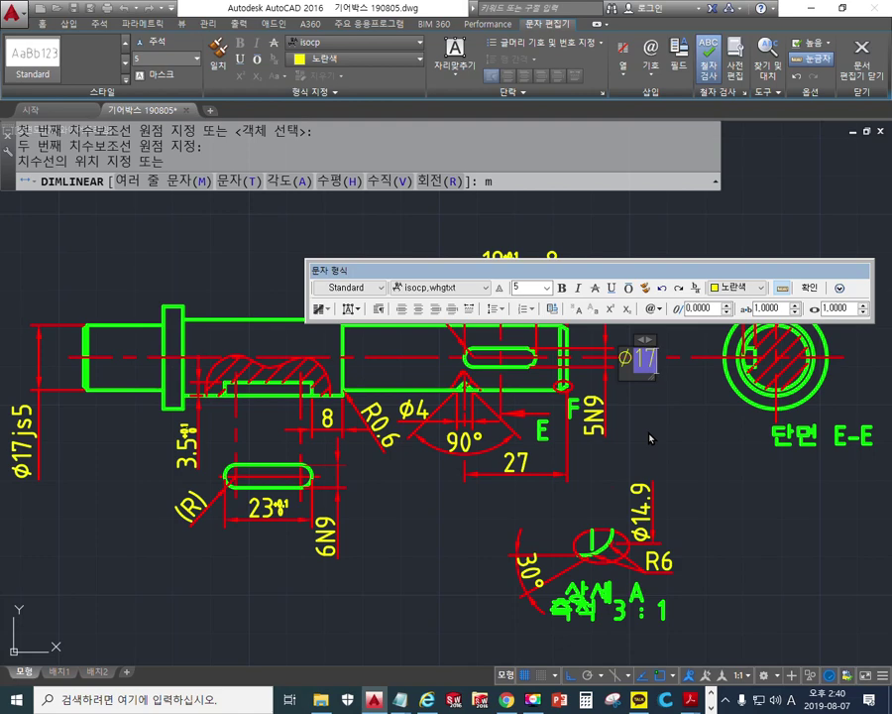
text(js)
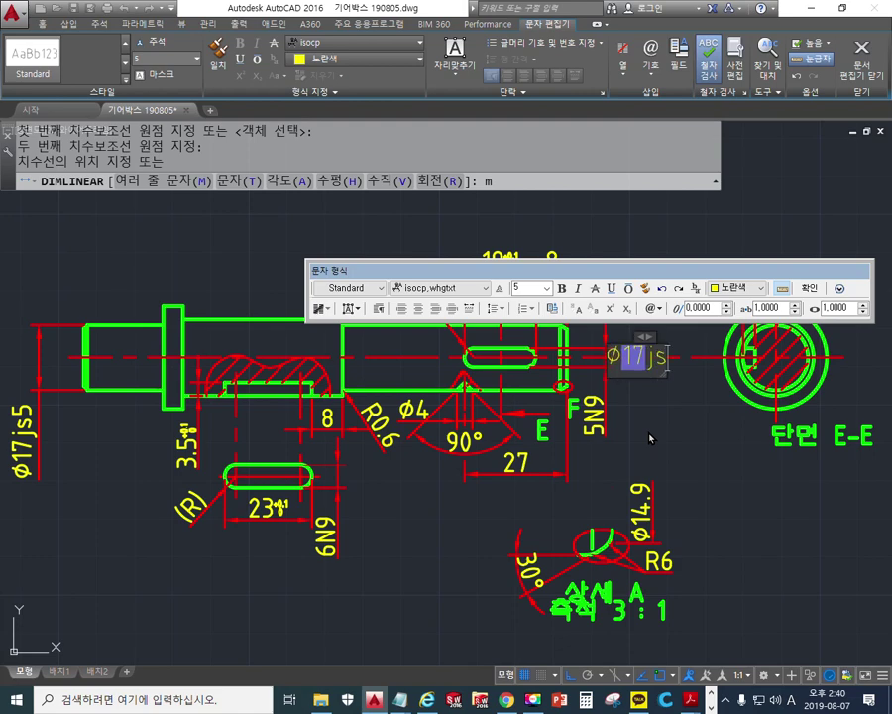
text(5)
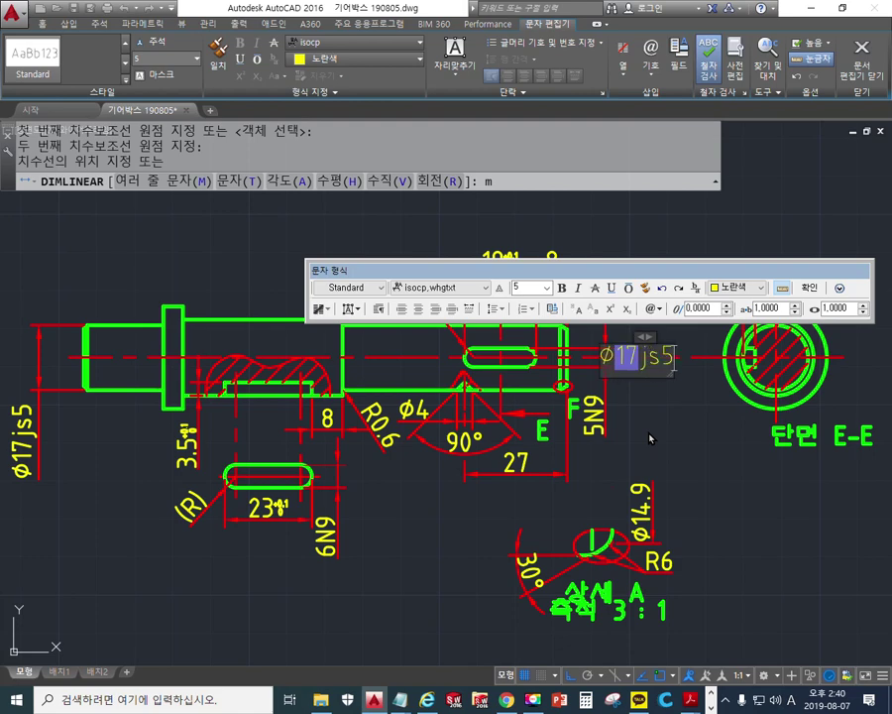
click(809, 288)
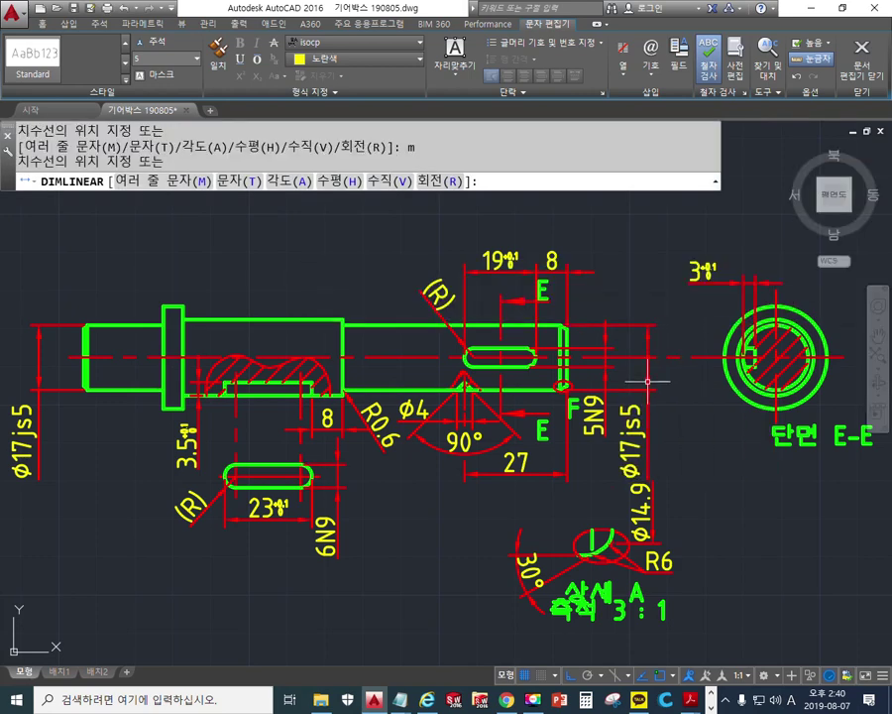
click(644, 374)
Move the whole 상세 A detail view with its dimensions and labels horizontally away from the new ∅17js5 dimension
text(m)
key(Return)
click(727, 642)
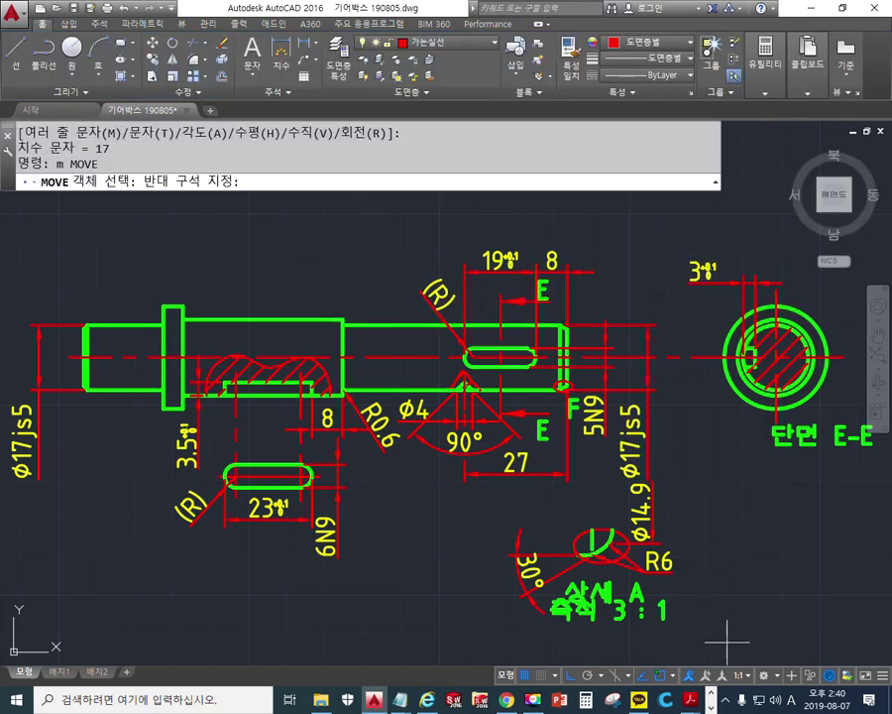
click(476, 519)
key(Return)
click(756, 549)
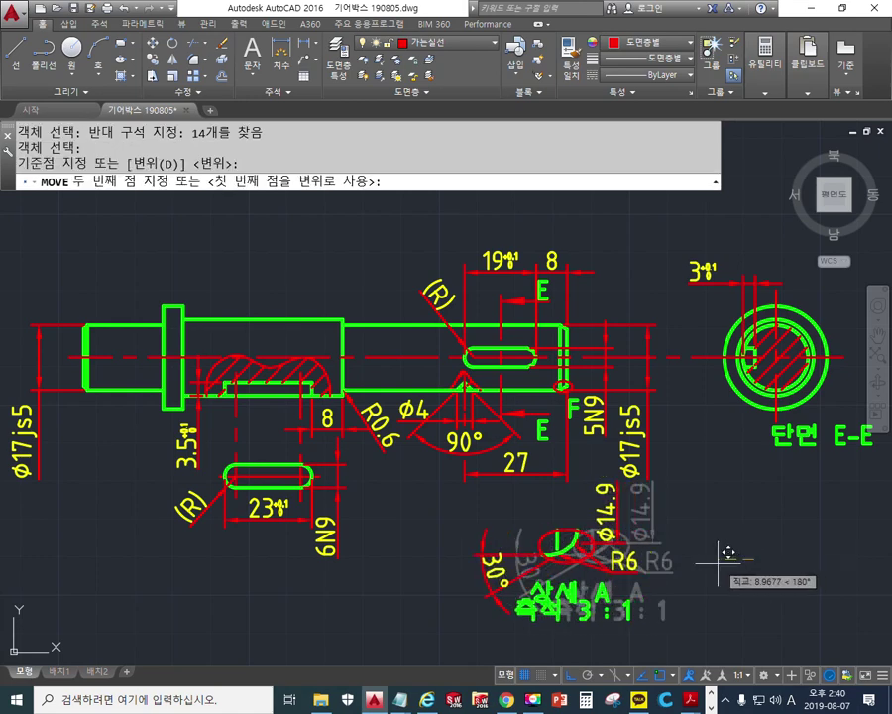
click(722, 555)
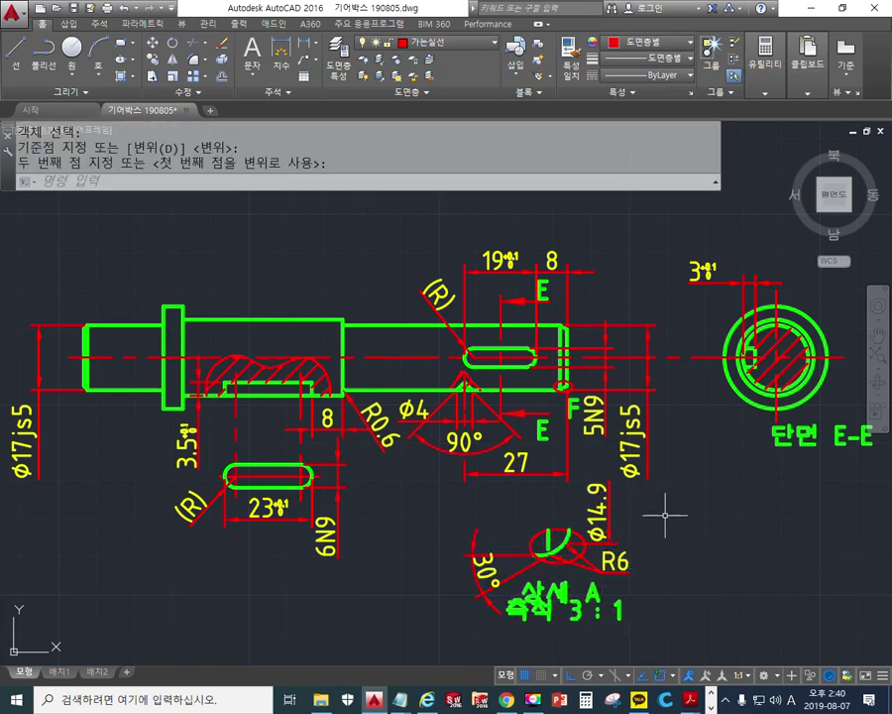
Add a horizontal linear dimension above the shaft from the plain end face to the near face of the collar
mouse_move(424, 472)
mouse_down()
mouse_move(454, 478)
mouse_move(452, 487)
mouse_up()
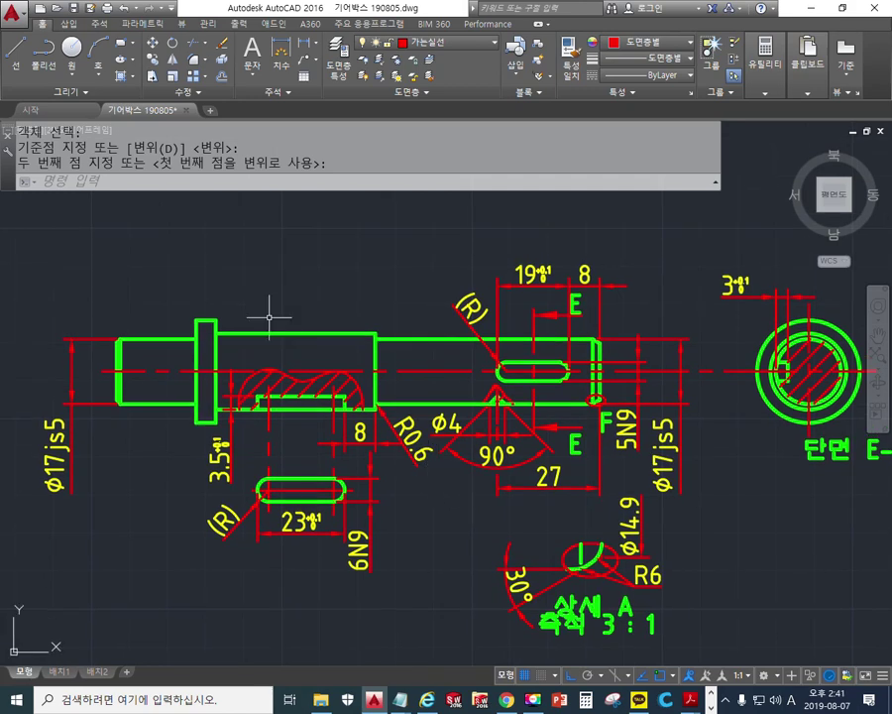
text(dli)
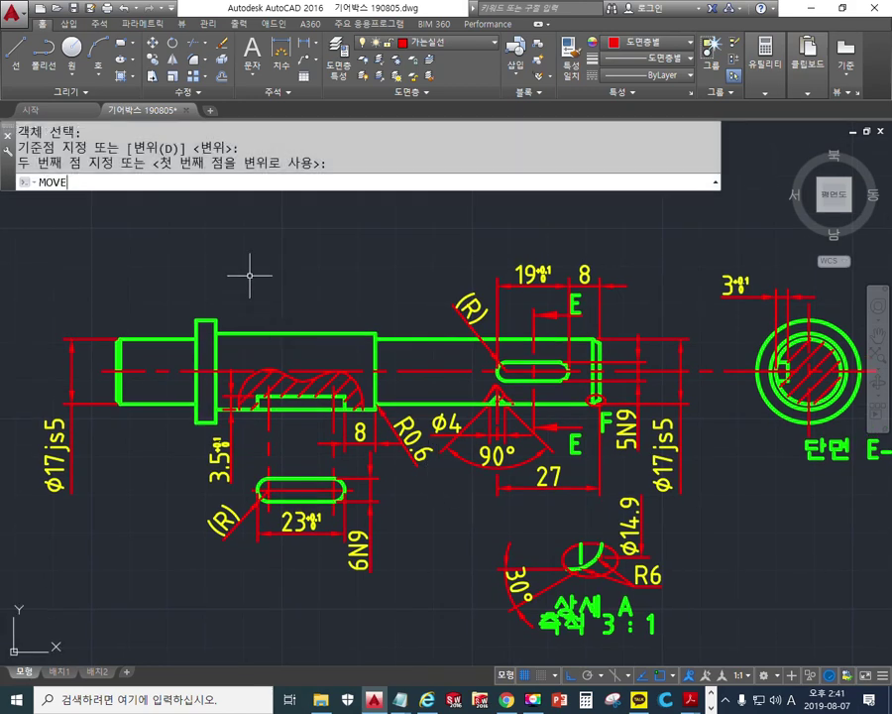
key(Return)
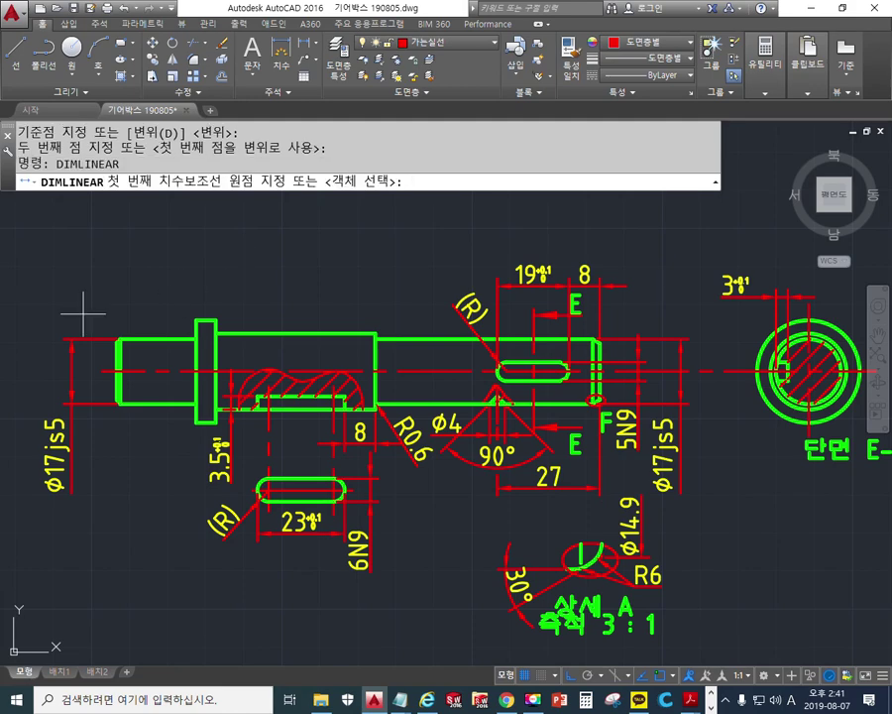
click(114, 340)
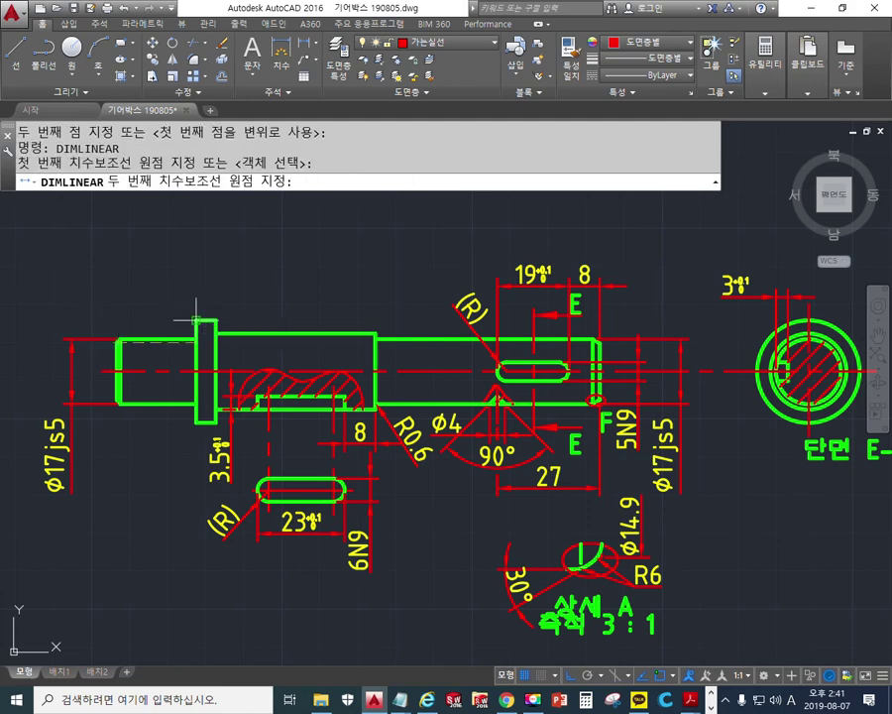
click(197, 320)
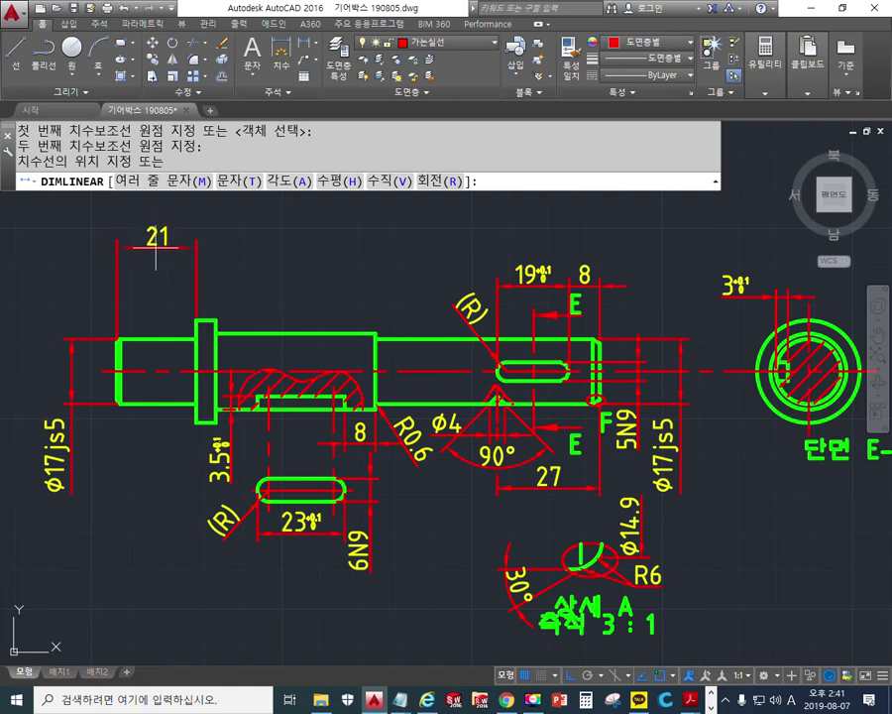
click(158, 252)
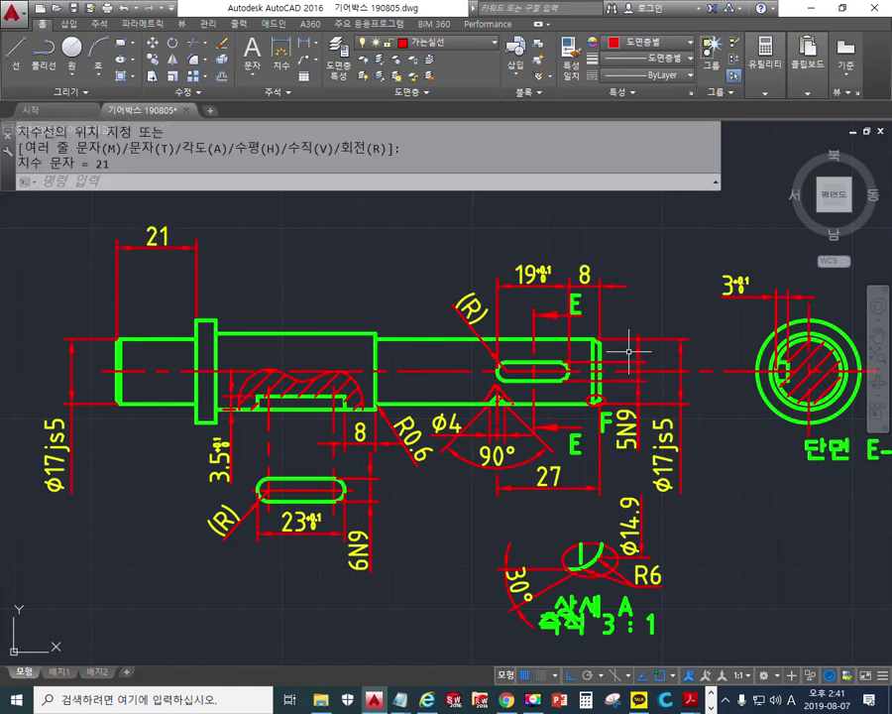
Dimension the length from the keyed shaft end to the shoulder, with its dimension line level with the plain end's length dimension
key(space)
click(601, 347)
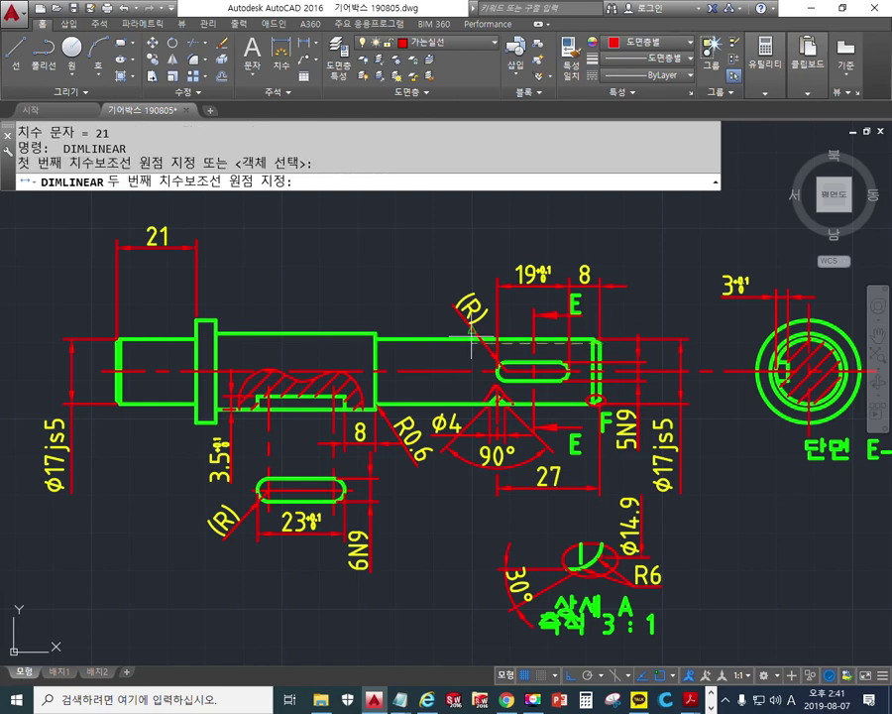
click(376, 339)
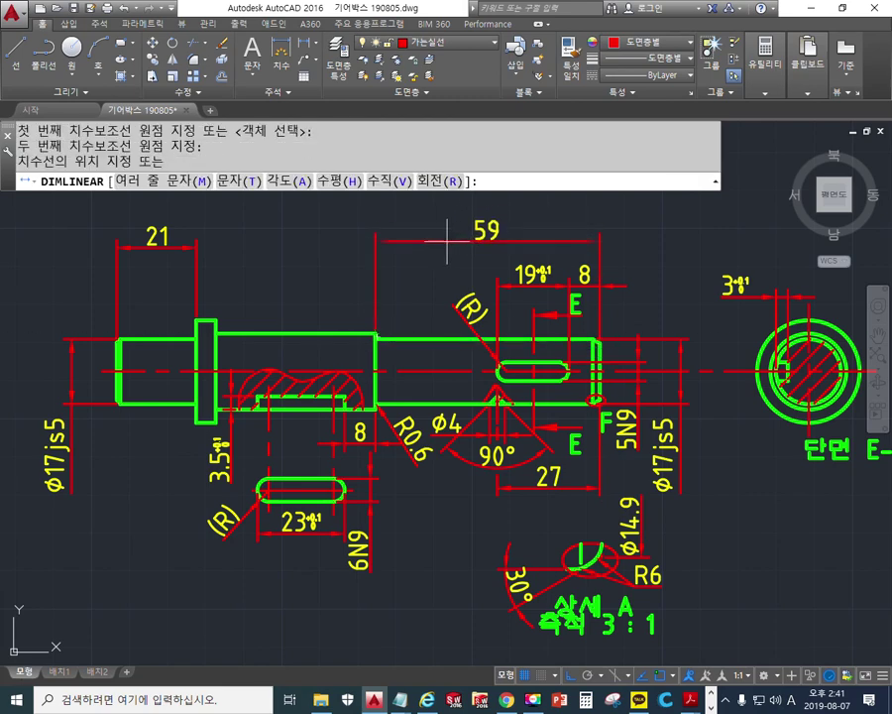
click(193, 243)
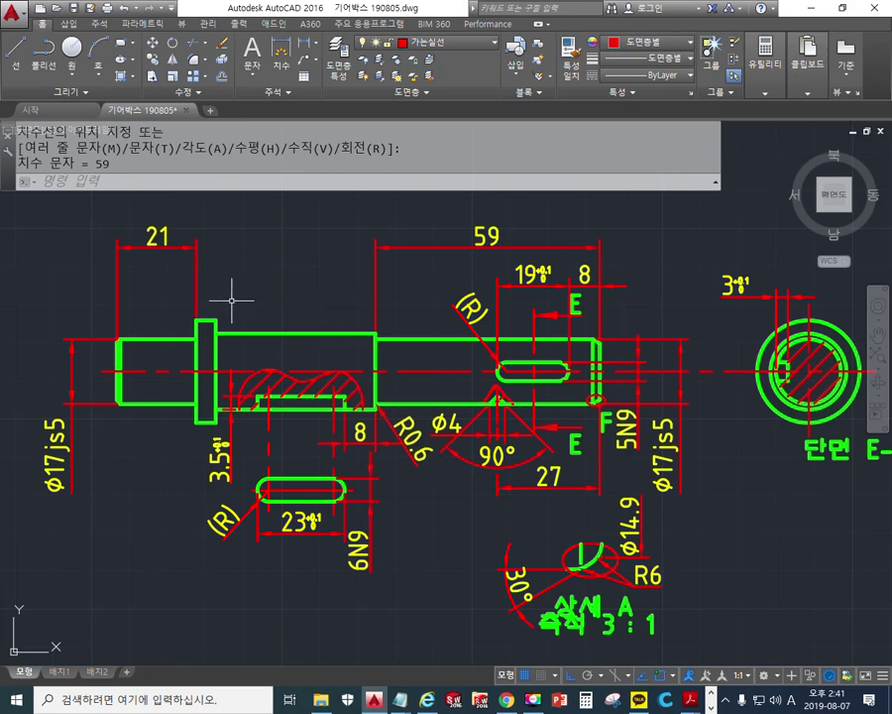
Add a vertical linear dimension with the text ∅20h6 across the thicker section beside the collar, placed outside the plain end's ∅17js5 dimension
click(303, 46)
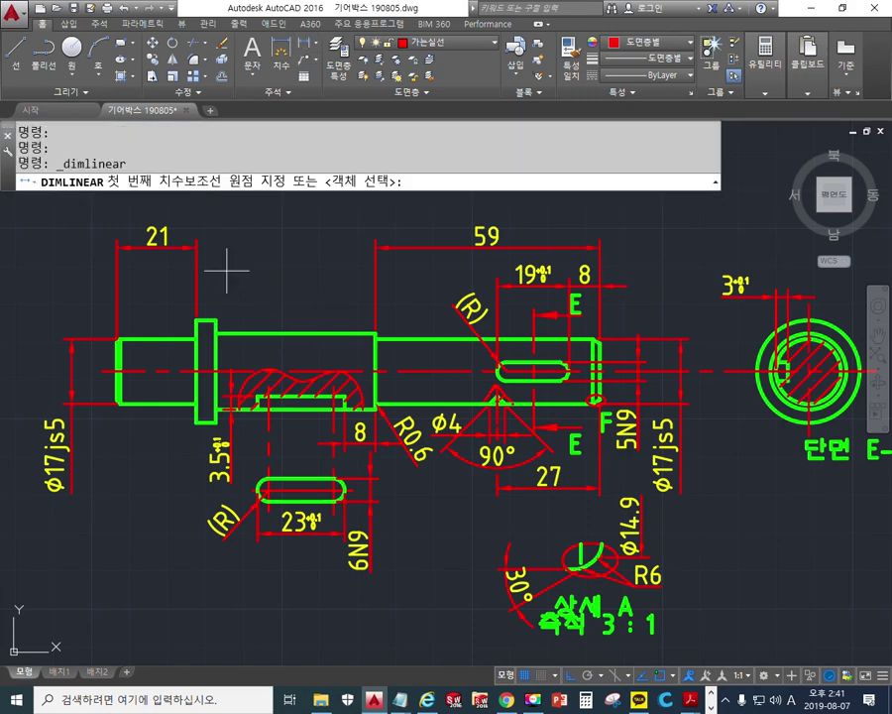
click(216, 334)
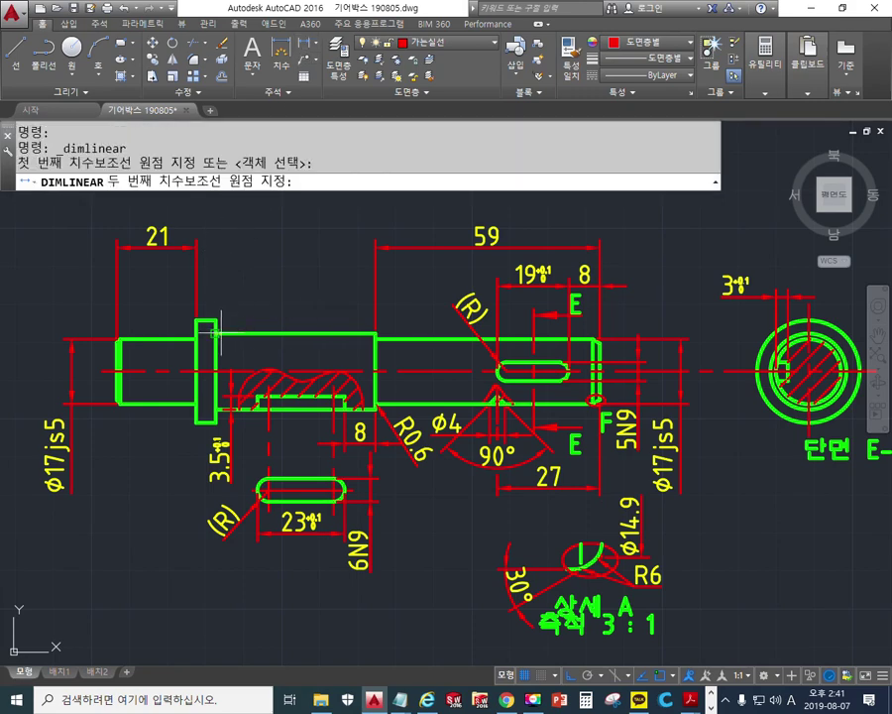
click(215, 407)
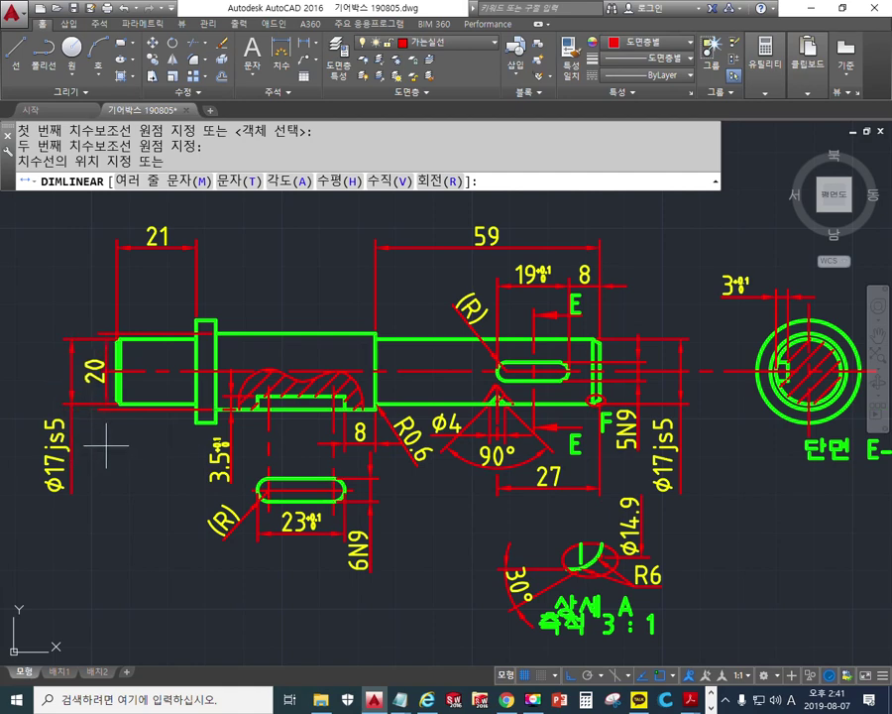
drag(39, 436, 123, 434)
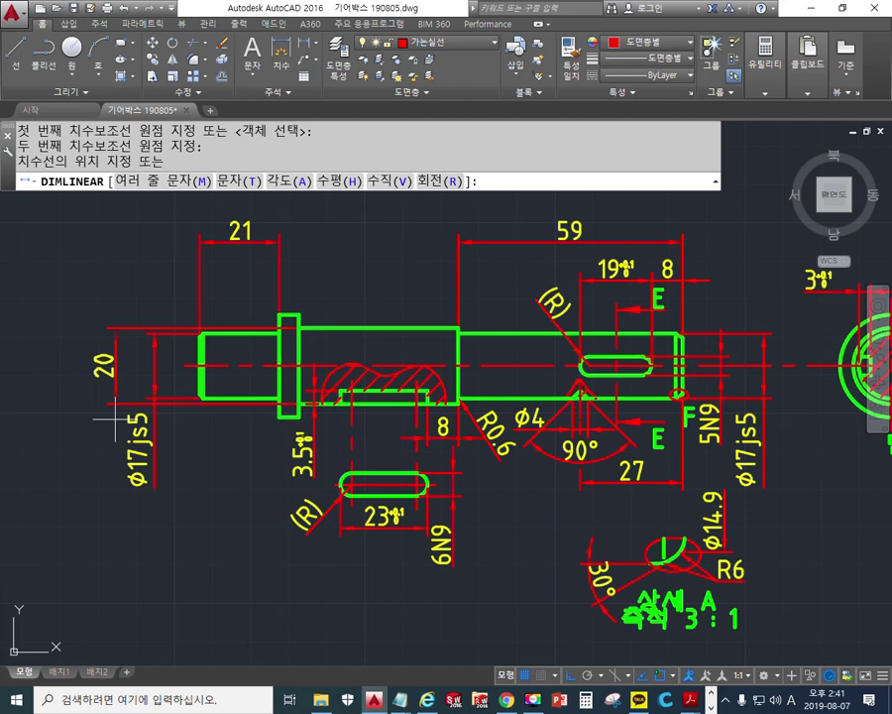
key(Return)
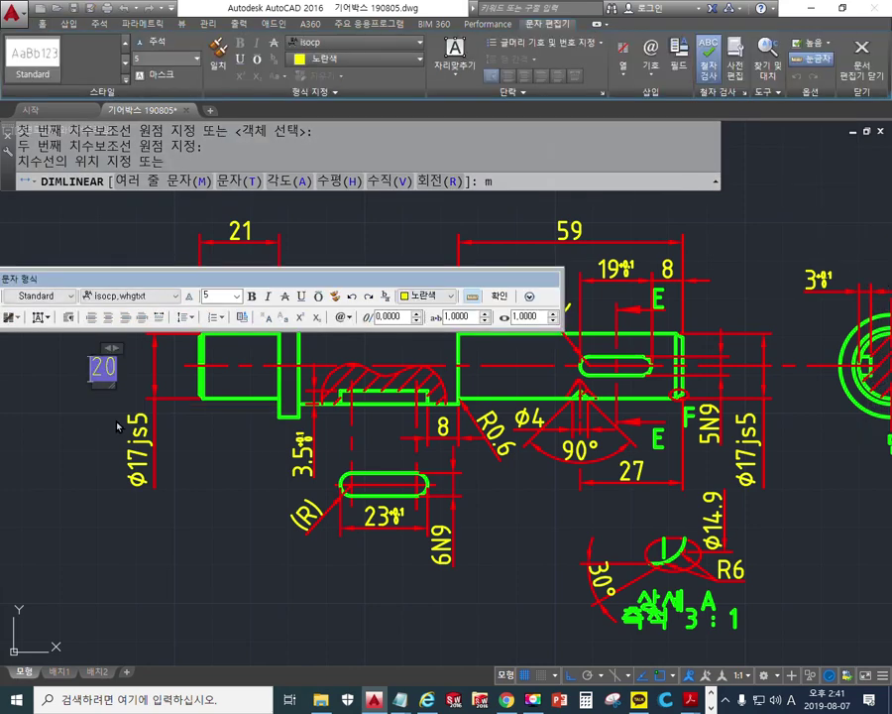
text(%%c)
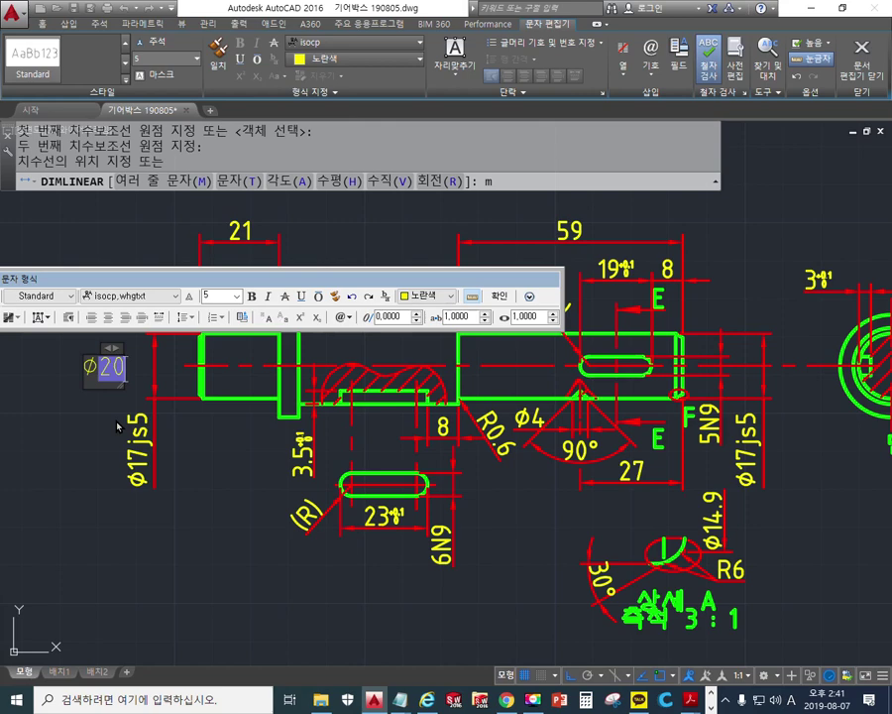
text(h)
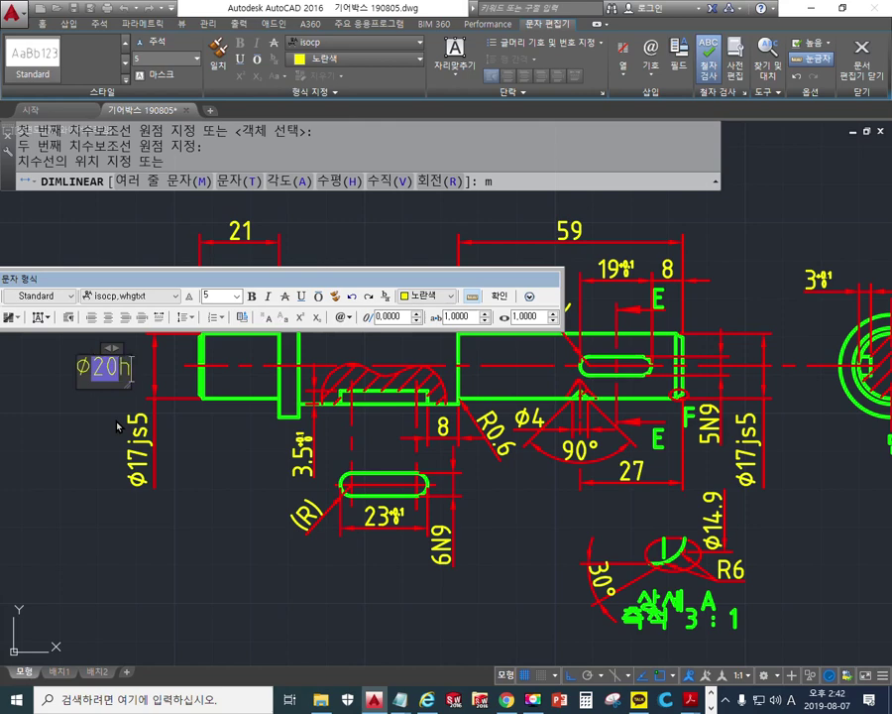
text(6)
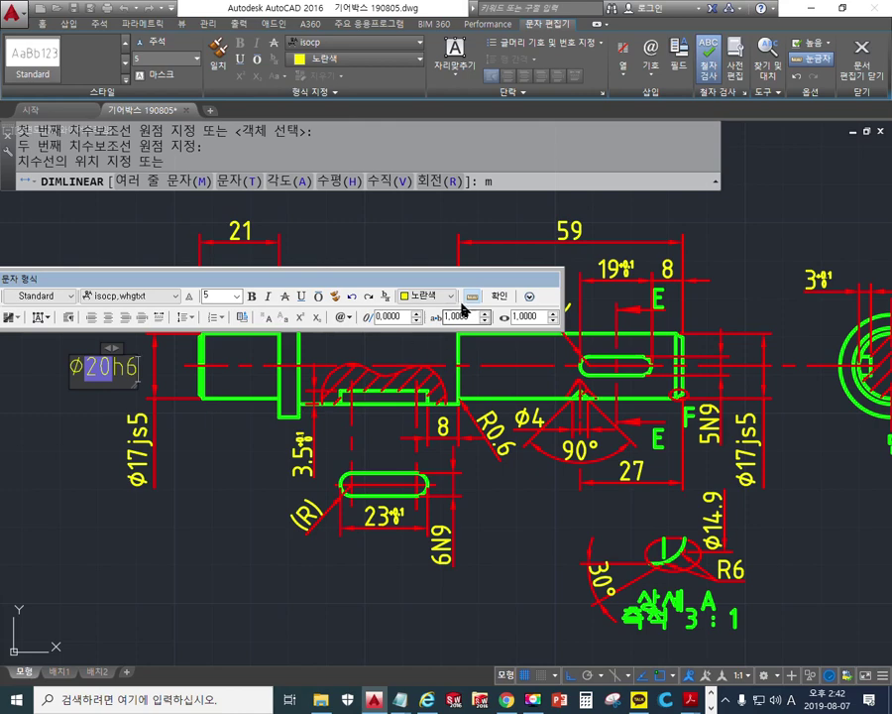
click(499, 296)
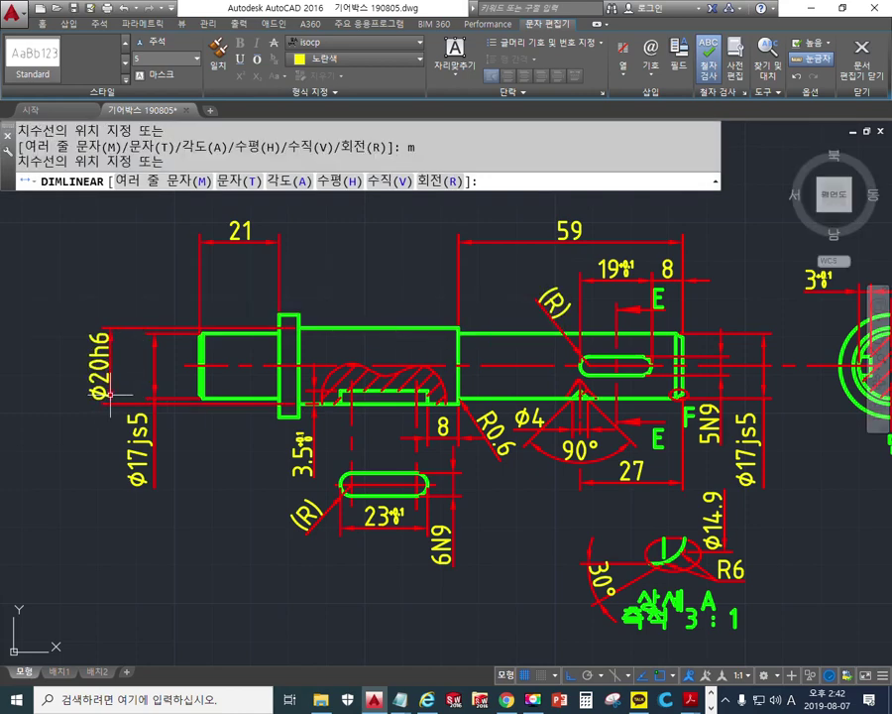
click(110, 393)
Dimension the length from the collar's far face to the shoulder, with its dimension line level with the neighbouring length dimensions
drag(405, 308, 393, 339)
key(Return)
click(290, 340)
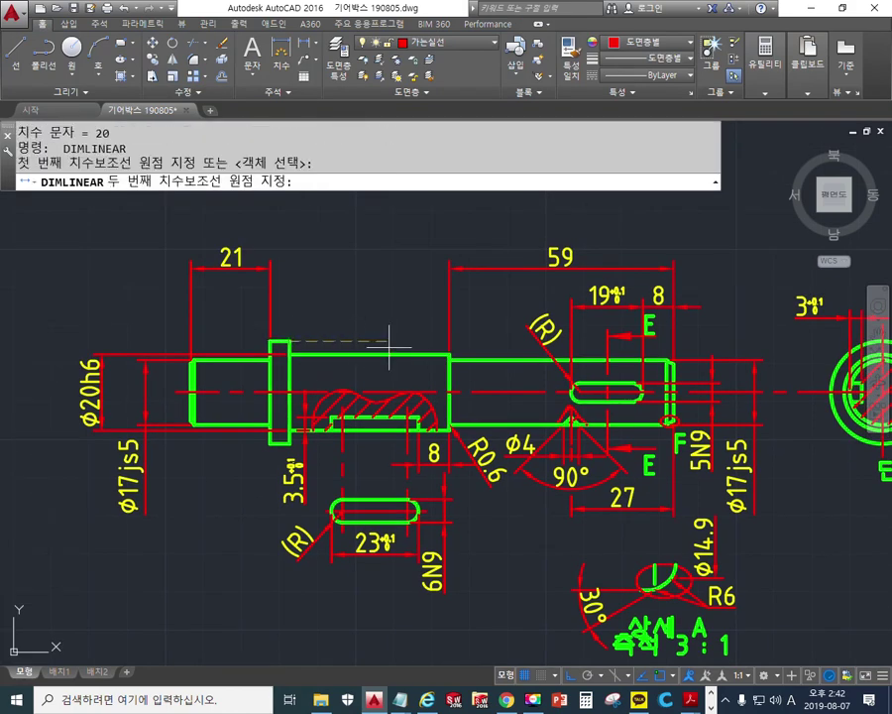
click(449, 354)
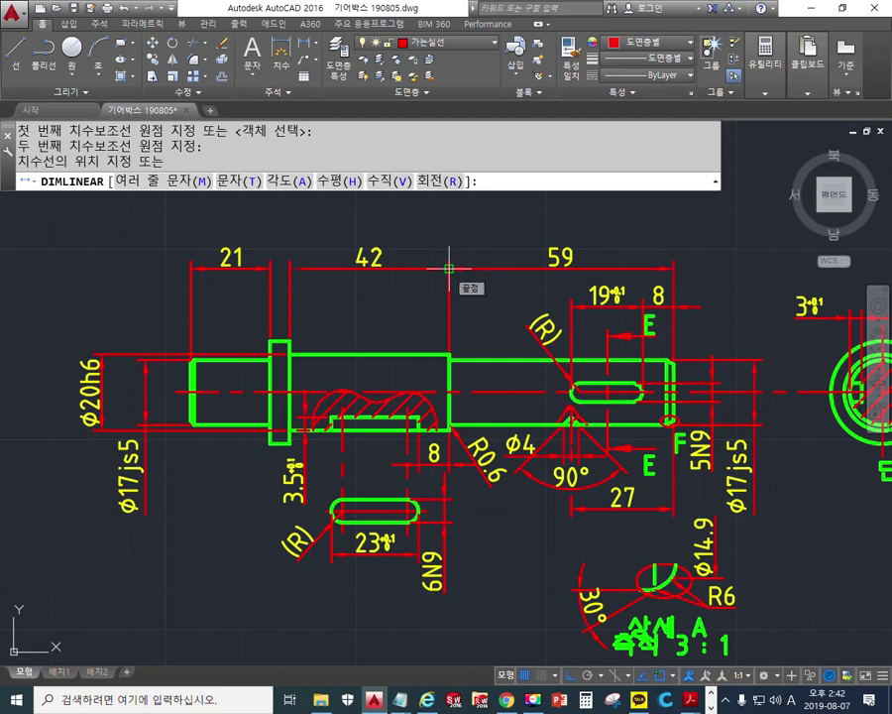
click(448, 269)
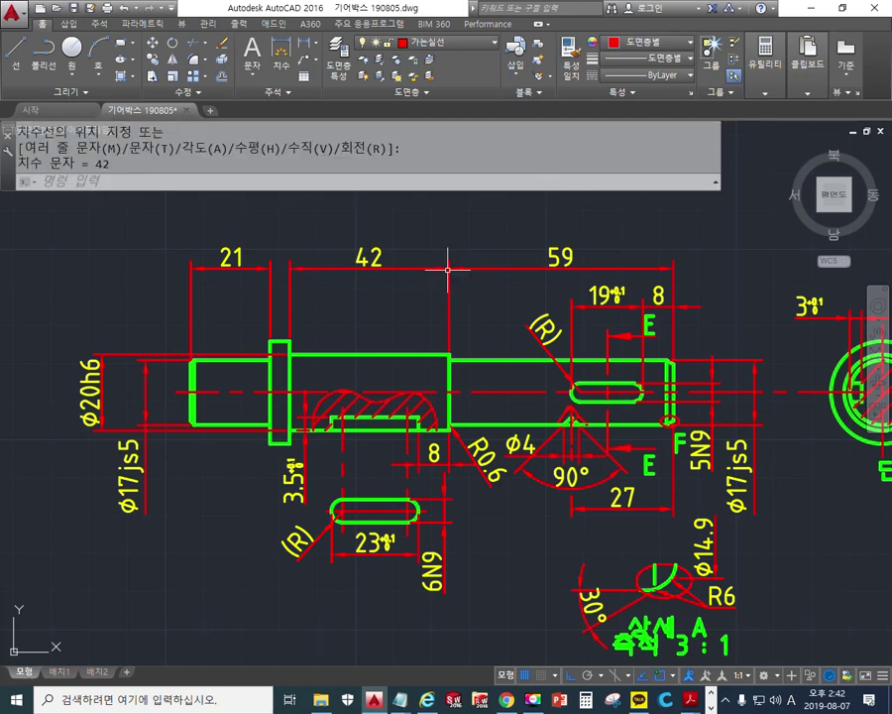
Add a vertical linear dimension with the text ∅27 across the collar, placed outside the ∅20h6 dimension
key(Return)
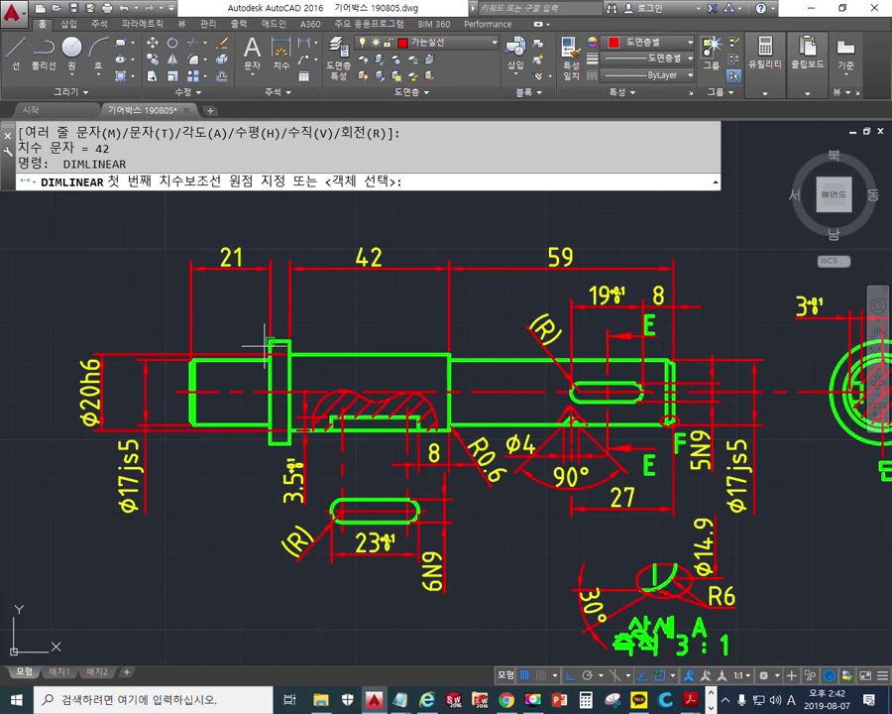
click(270, 342)
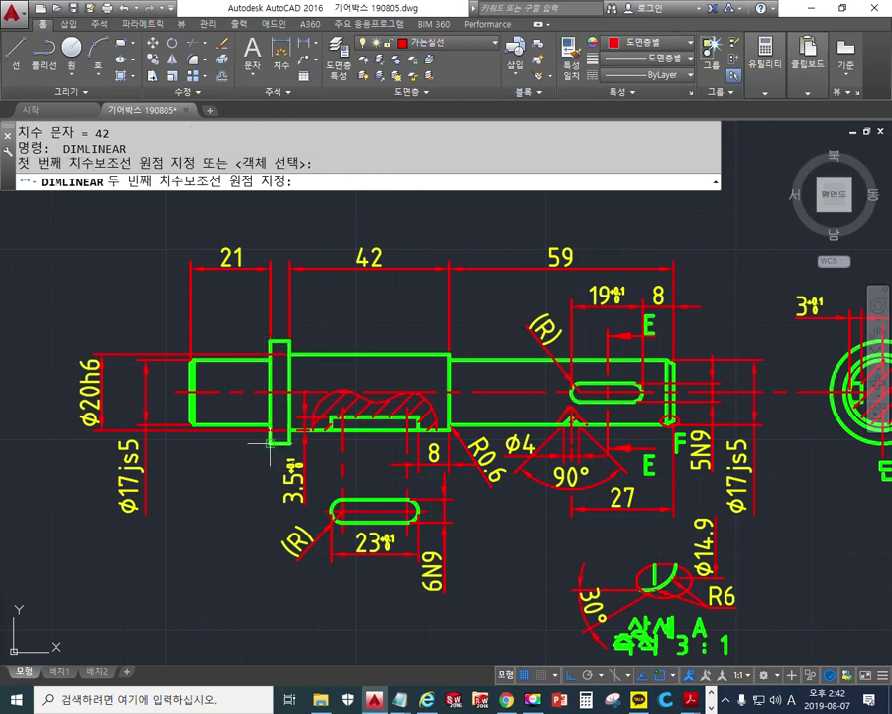
click(270, 443)
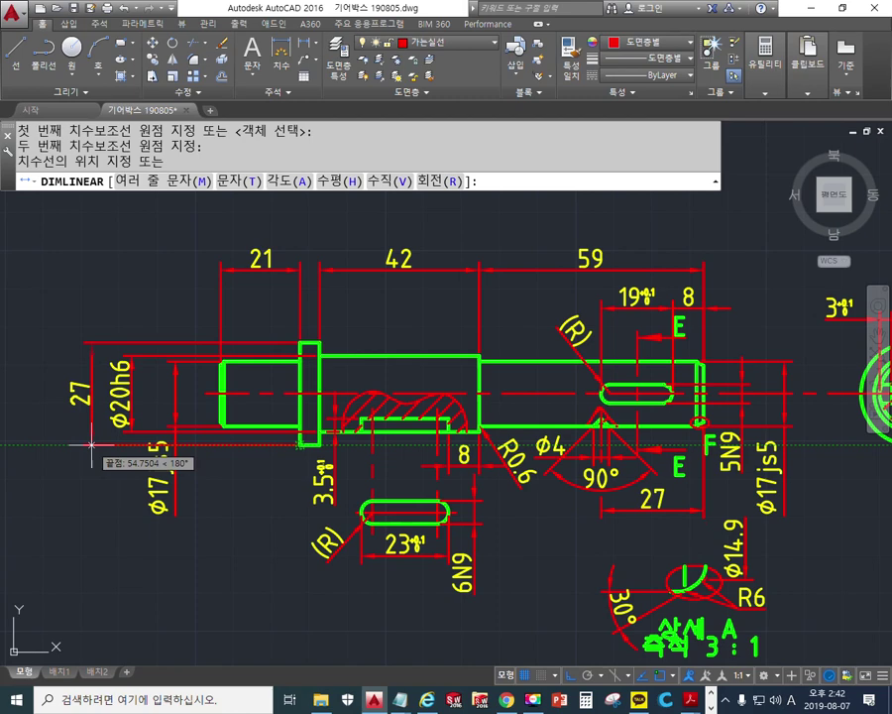
text(m)
key(Return)
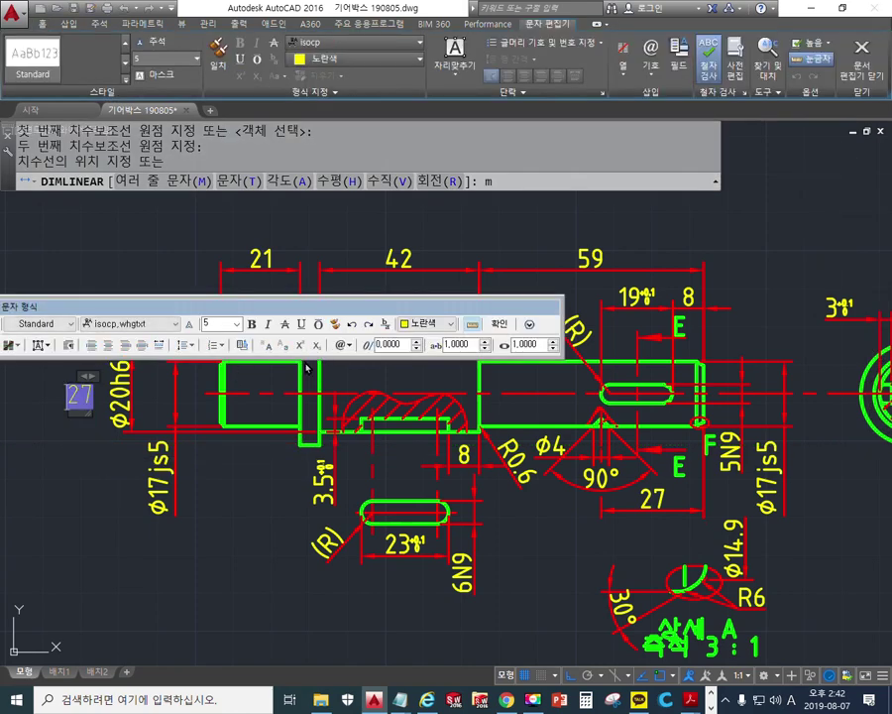
click(344, 345)
click(355, 369)
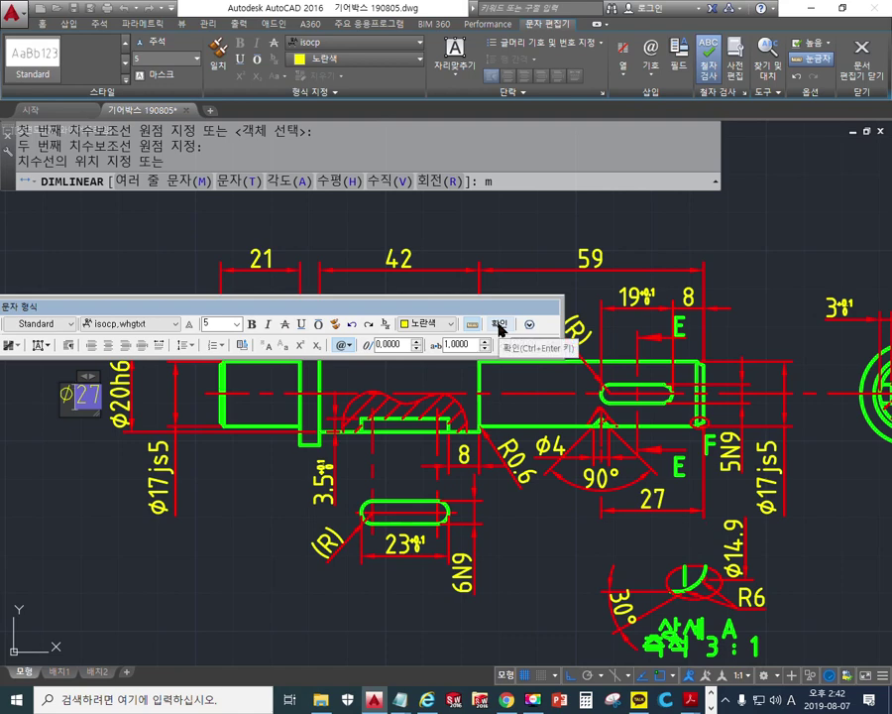
click(501, 325)
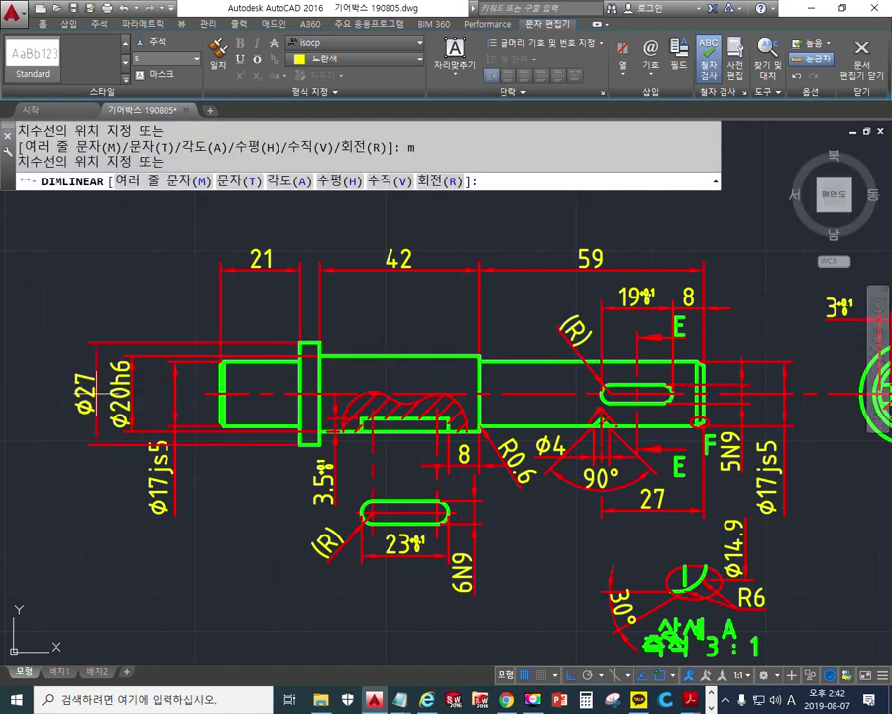
click(96, 395)
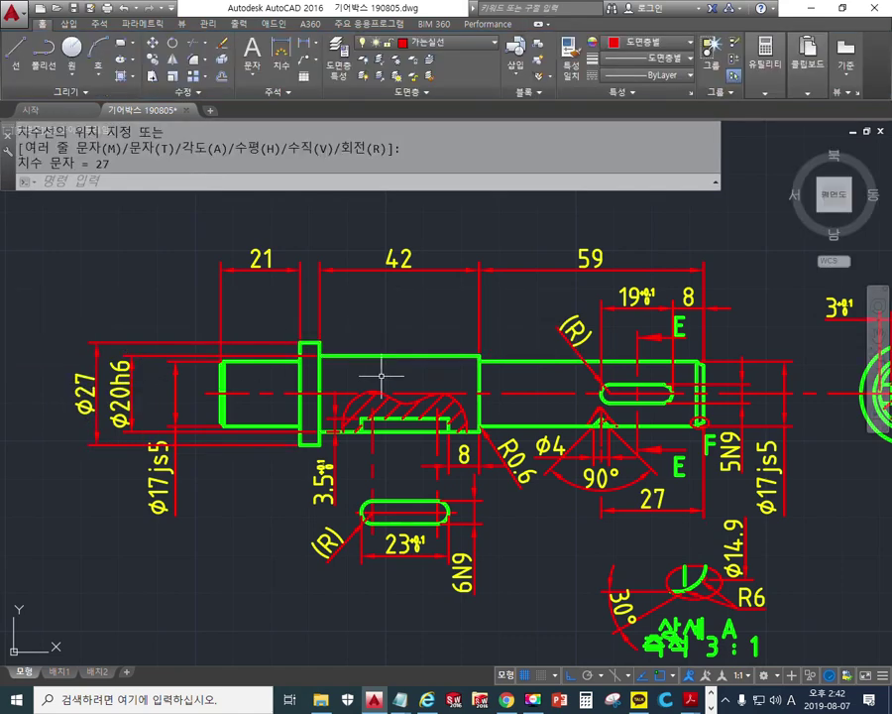
Mark the collar's width and the shaft's overall length with red screen-pen arrows over the drawing, and clear the marks
key(ctrl+F1)
drag(295, 288, 337, 296)
drag(282, 287, 293, 301)
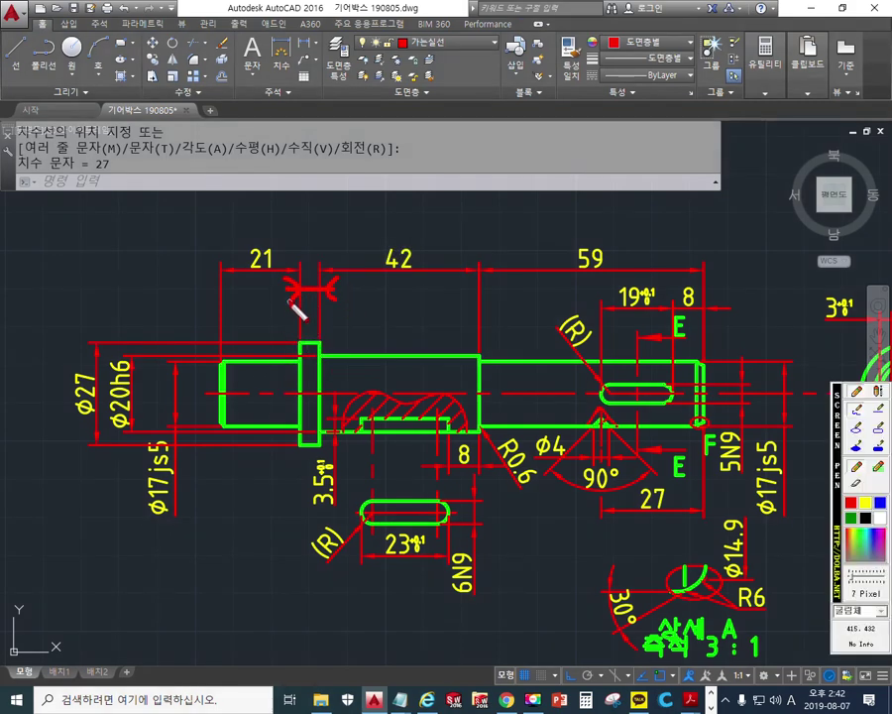
mouse_move(217, 368)
mouse_down()
mouse_move(217, 197)
mouse_move(704, 226)
mouse_up()
drag(701, 357, 704, 190)
drag(649, 188, 681, 253)
drag(258, 202, 241, 236)
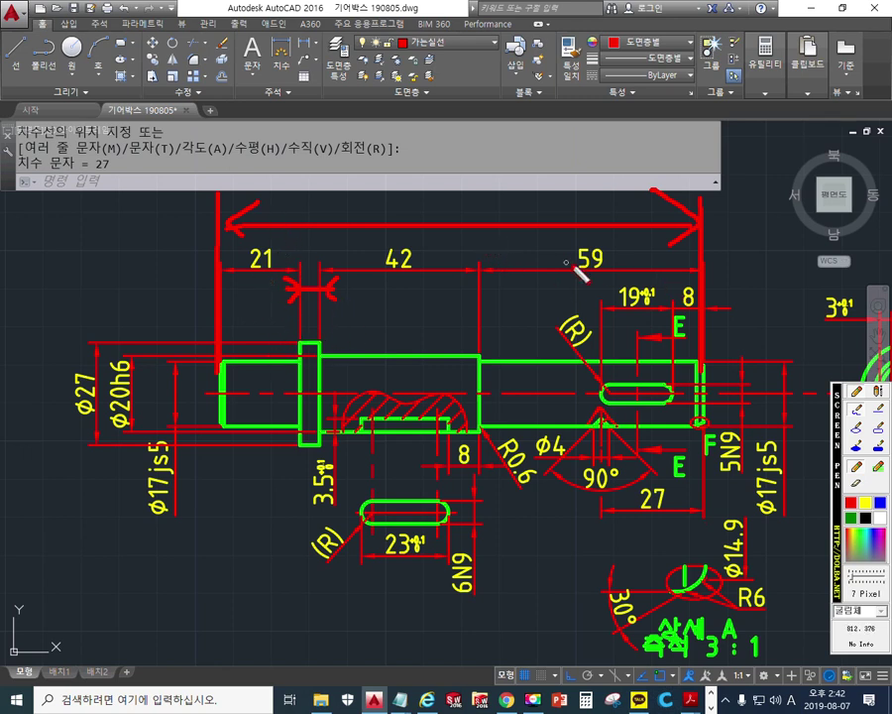
drag(311, 294, 315, 309)
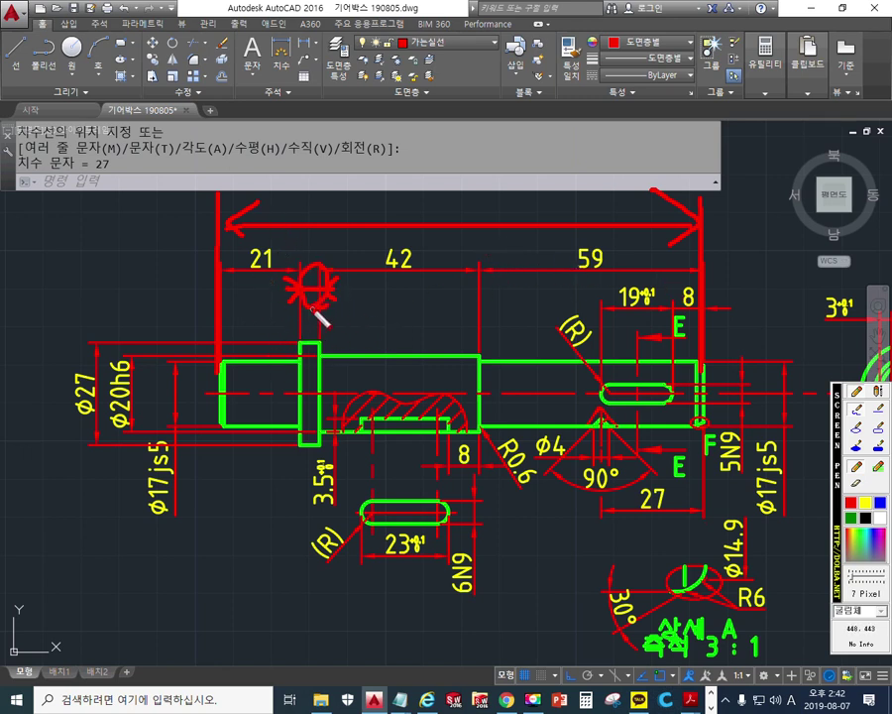
key(Escape)
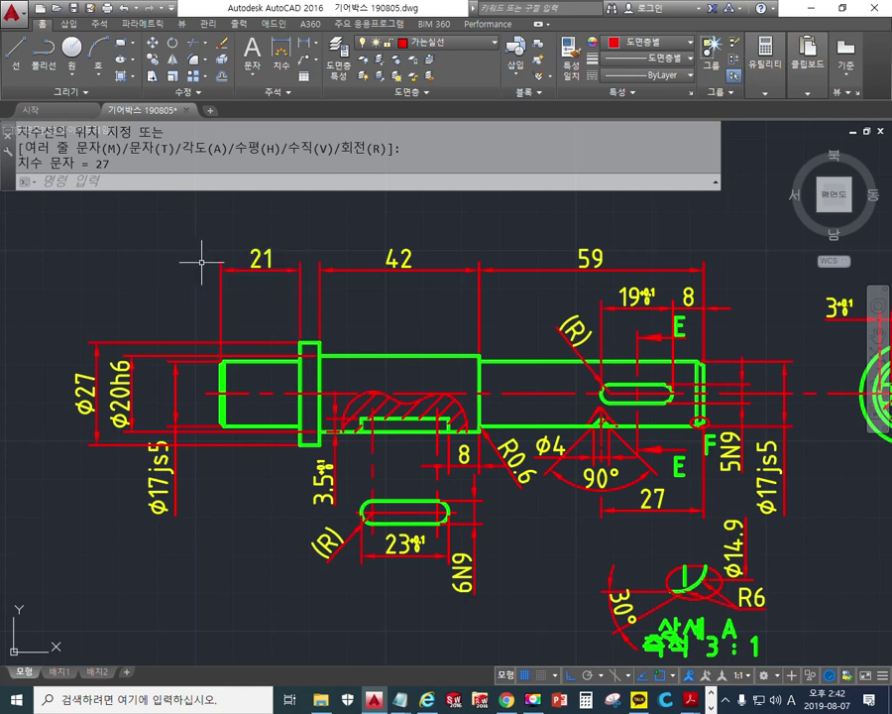
Add a horizontal linear dimension for the shaft's overall length between its two end faces, above the row of section lengths
key(Up)
key(Return)
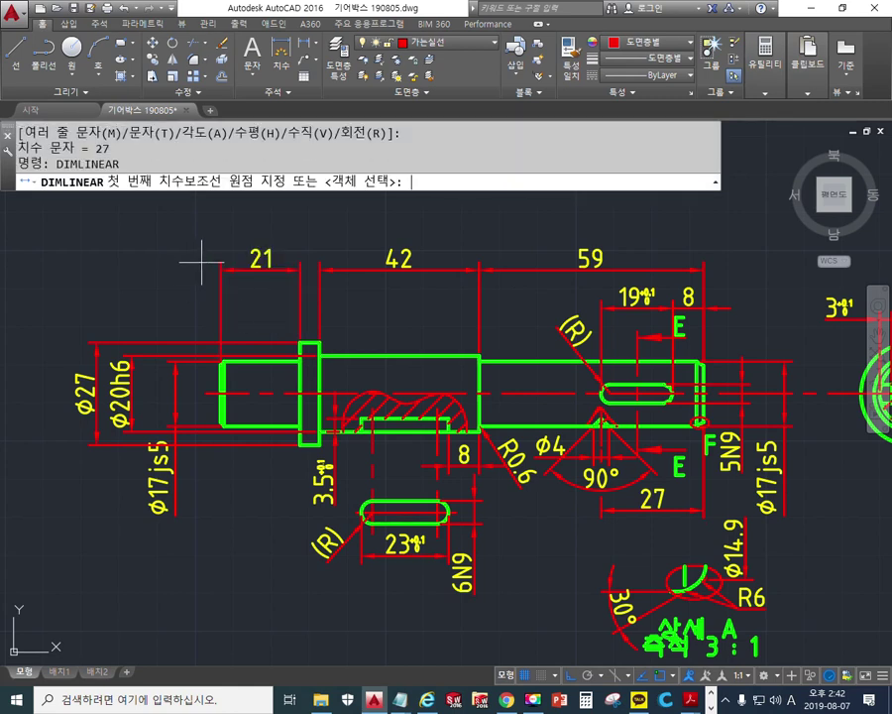
click(220, 364)
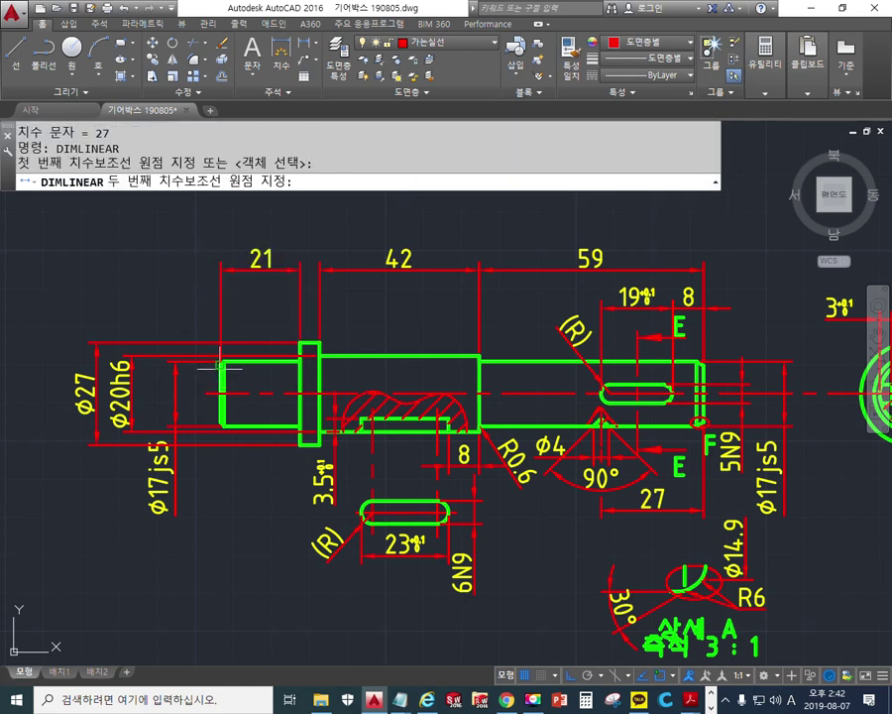
click(704, 362)
click(454, 233)
mouse_move(454, 341)
mouse_down()
mouse_move(425, 363)
mouse_move(419, 347)
mouse_up()
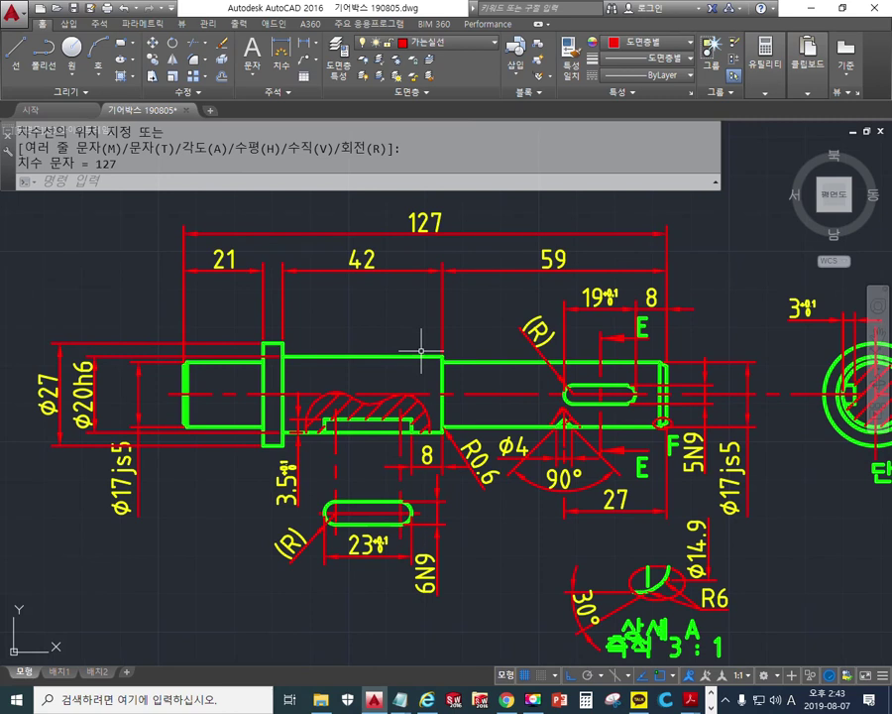